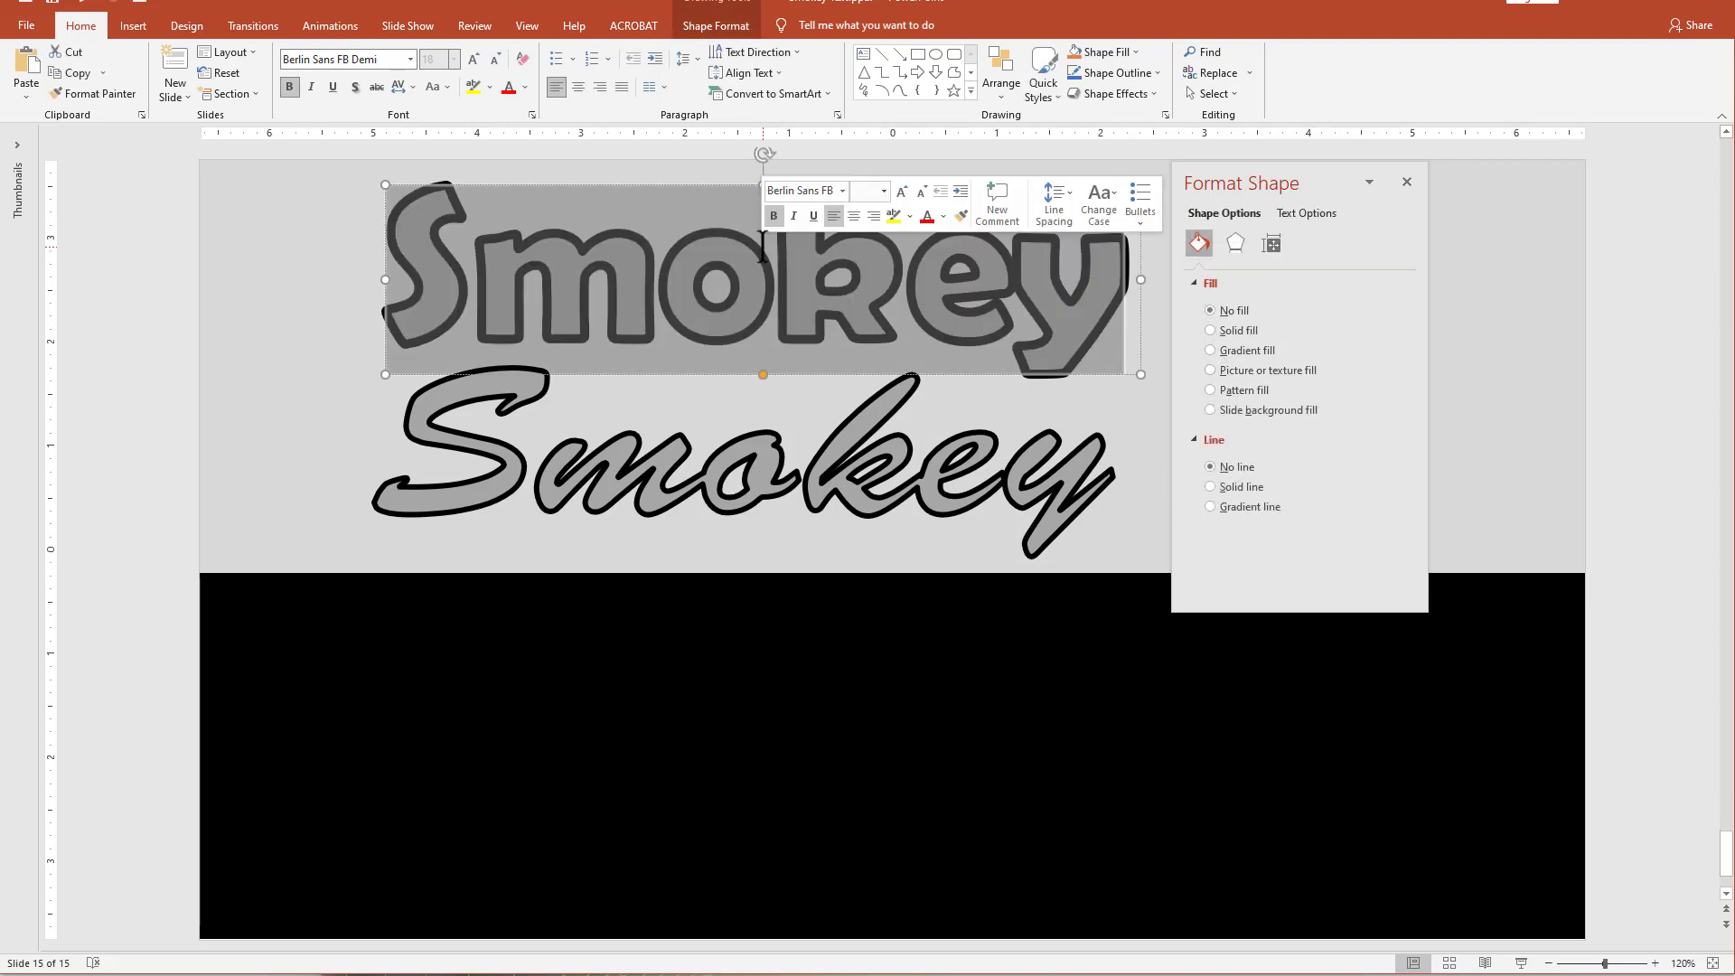
# Examine the fonts and text outline settings of both Smokey words.
pyautogui.click(687, 379)
pyautogui.doubleClick(715, 342)
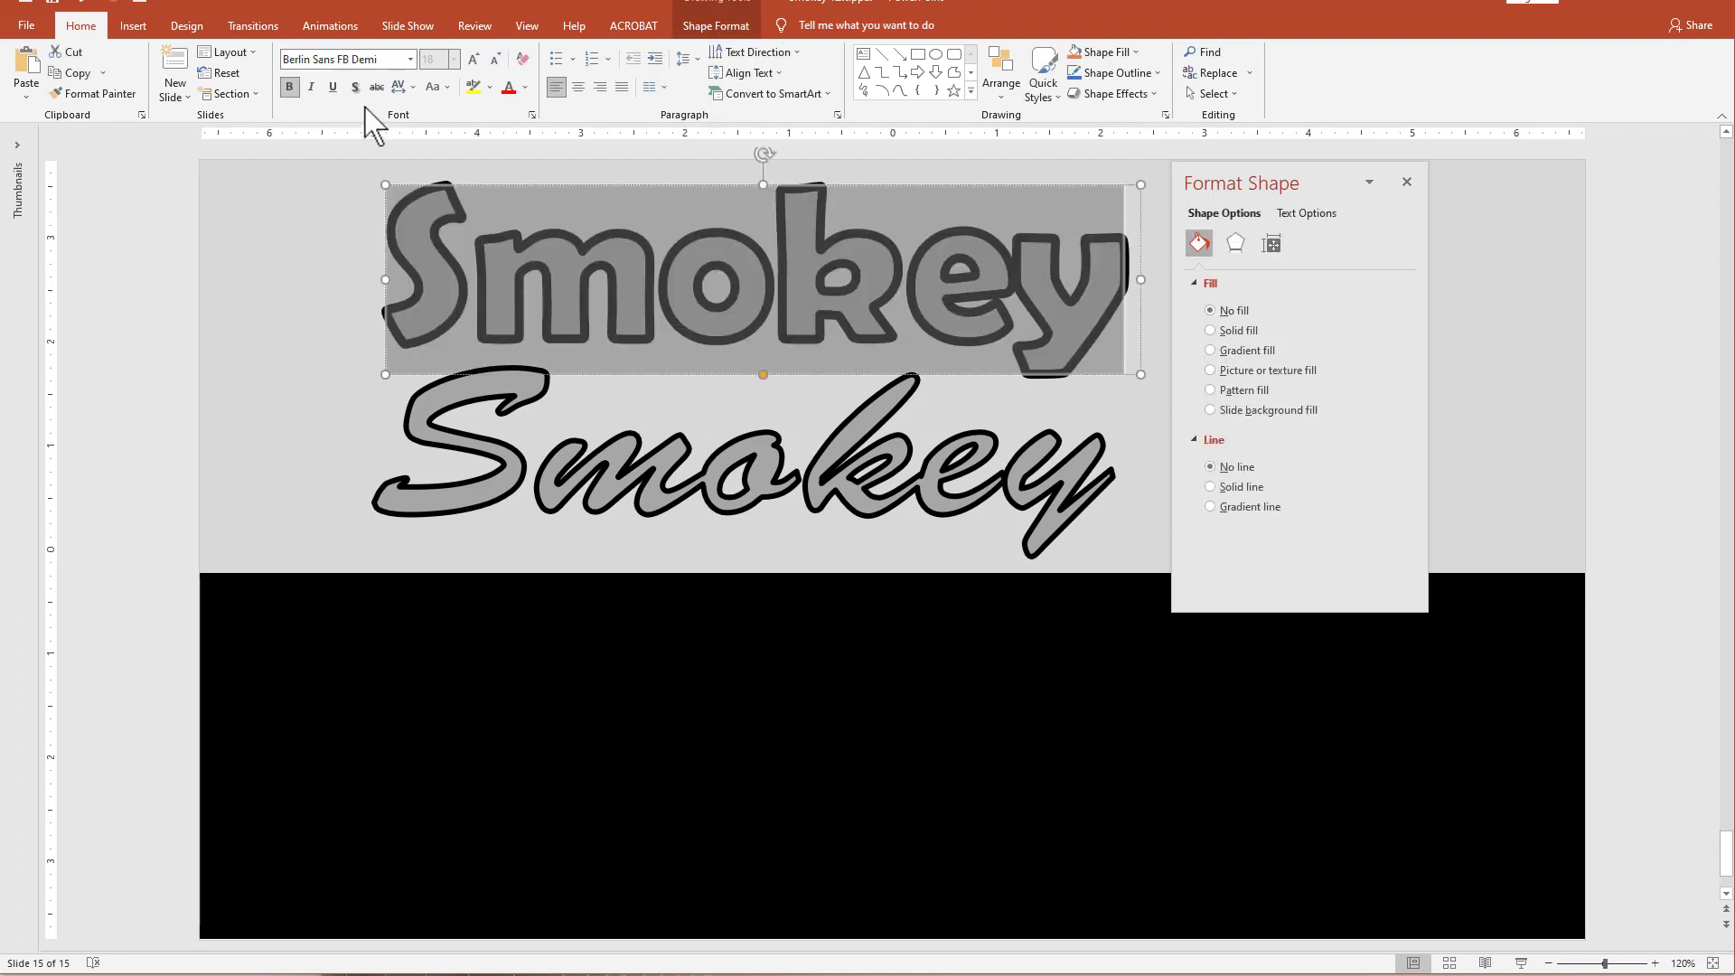
pyautogui.click(767, 457)
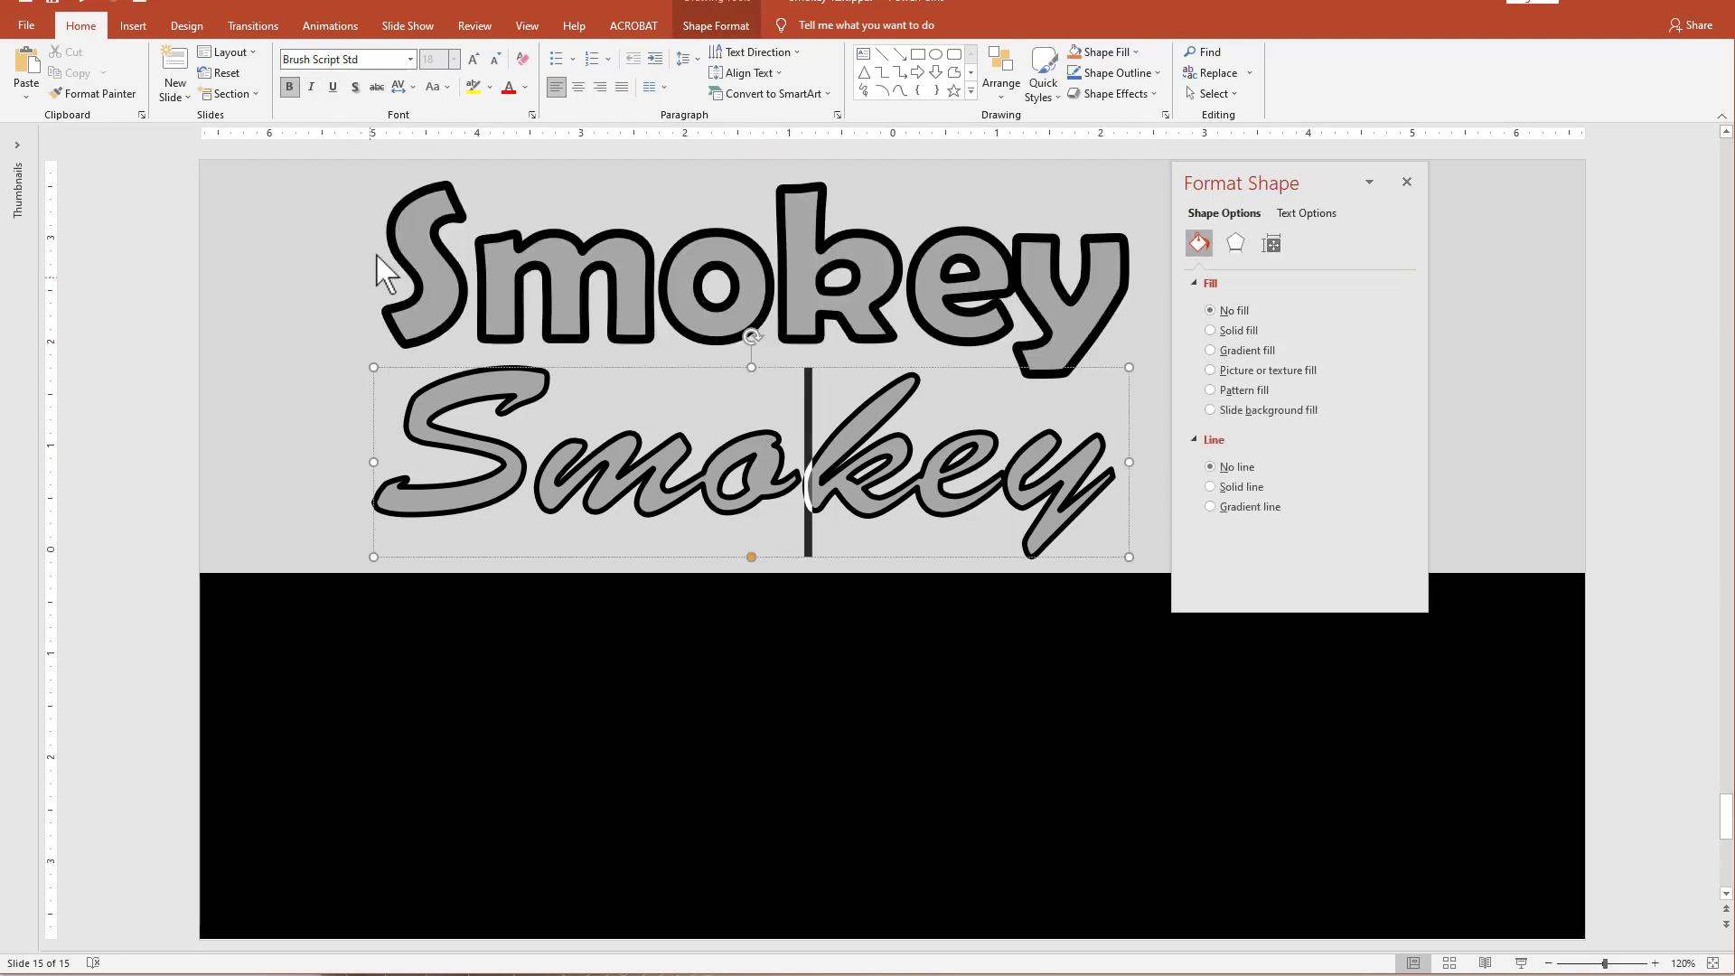
pyautogui.click(1144, 421)
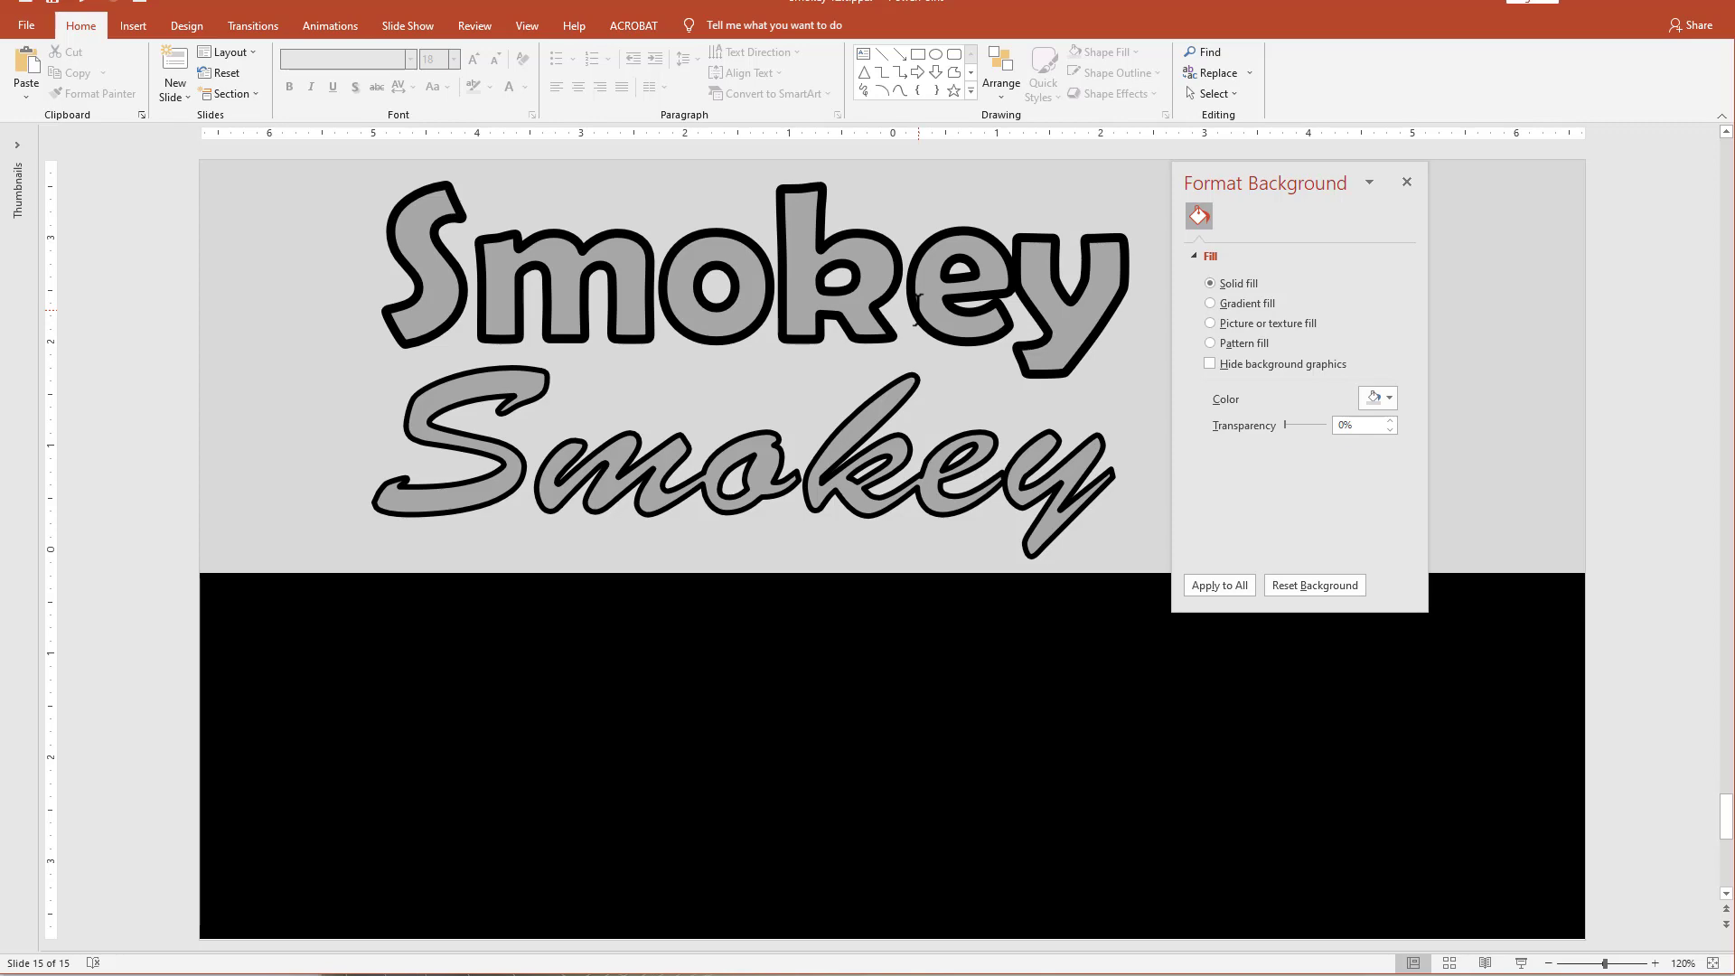
pyautogui.click(918, 303)
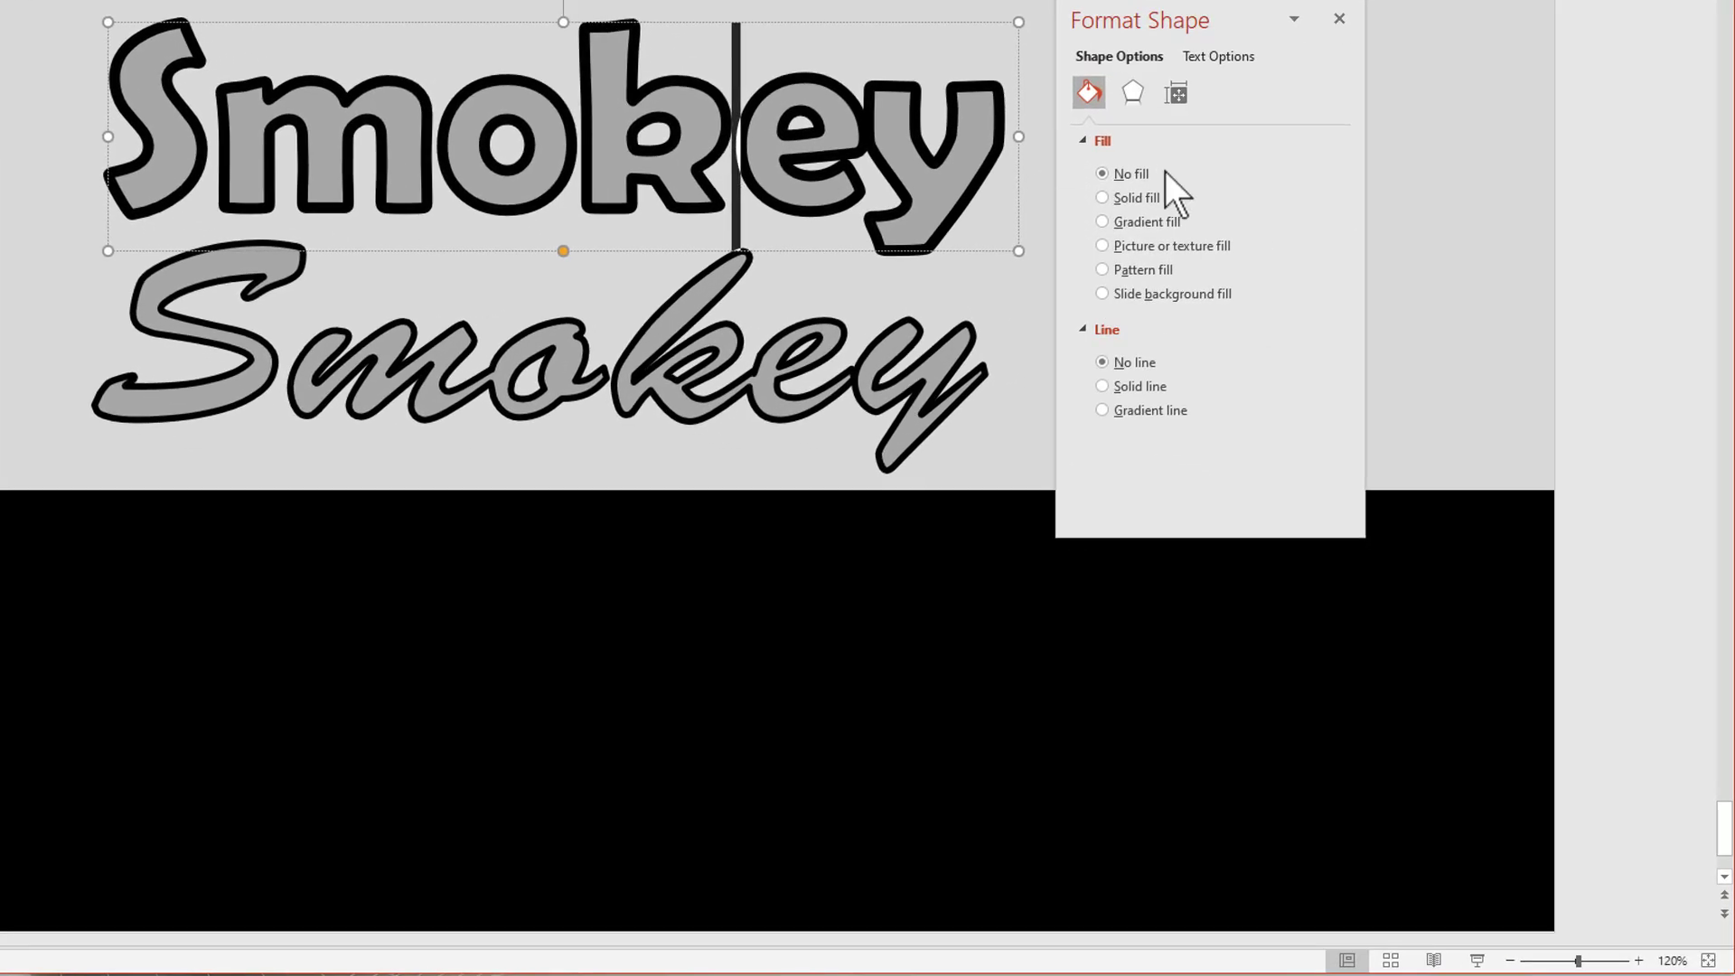
pyautogui.click(1234, 58)
pyautogui.moveTo(1336, 246); pyautogui.dragTo(1350, 352)
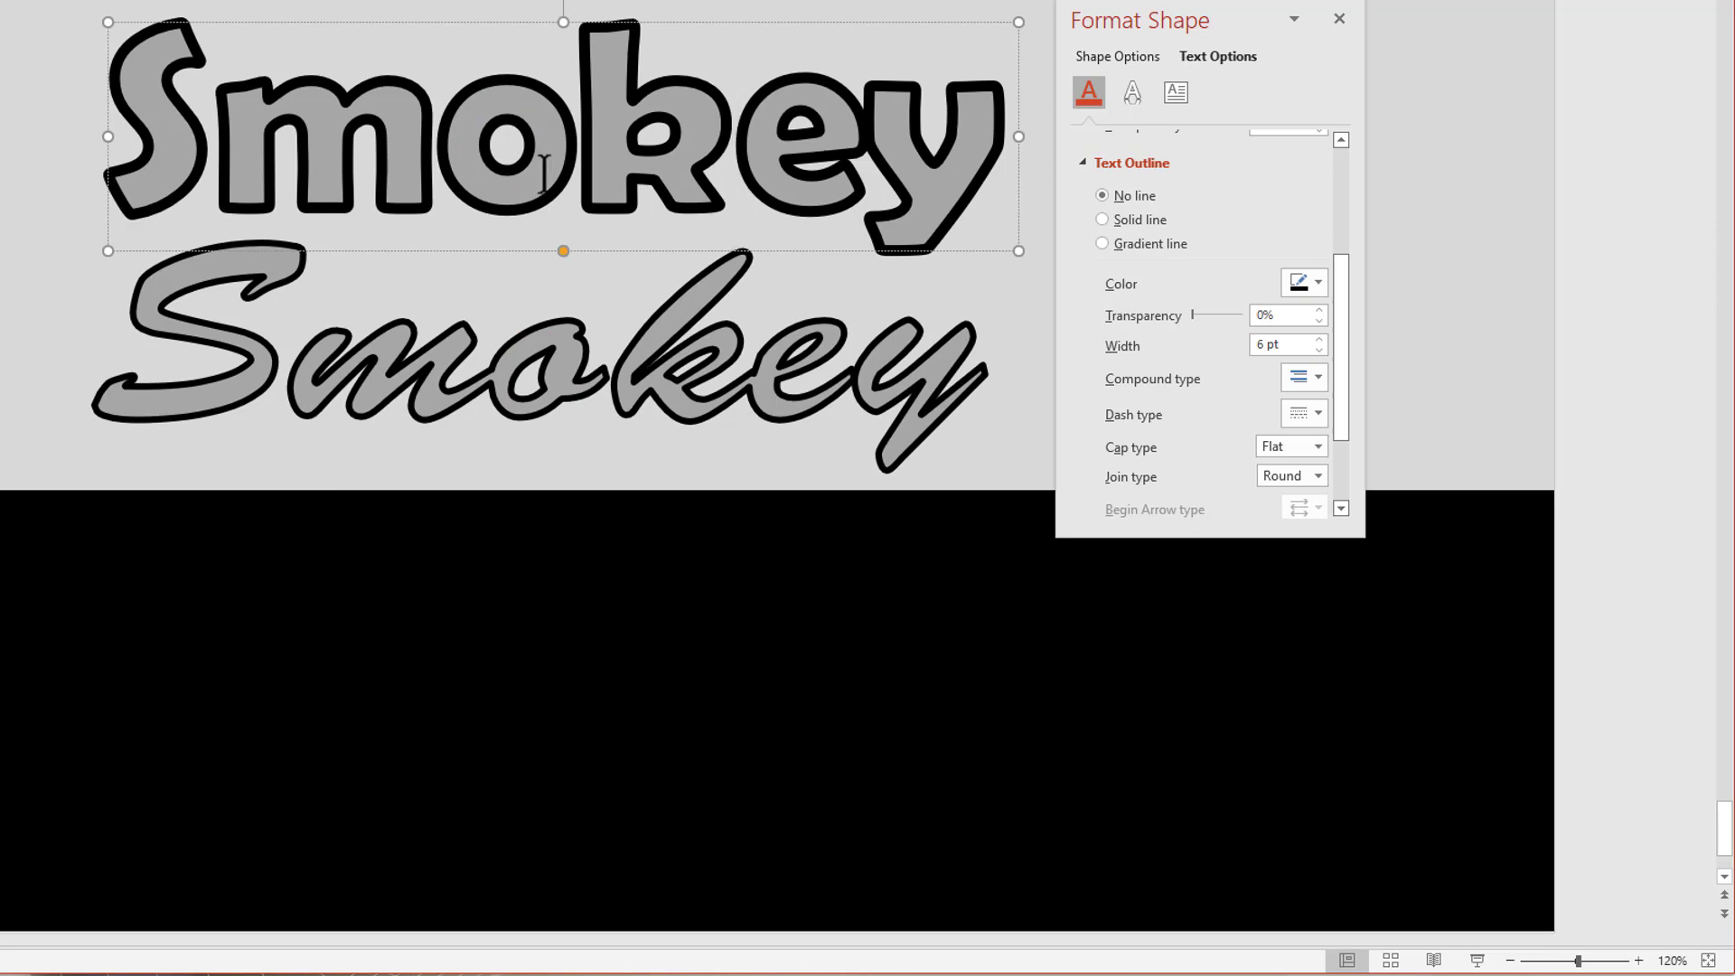
pyautogui.click(750, 379)
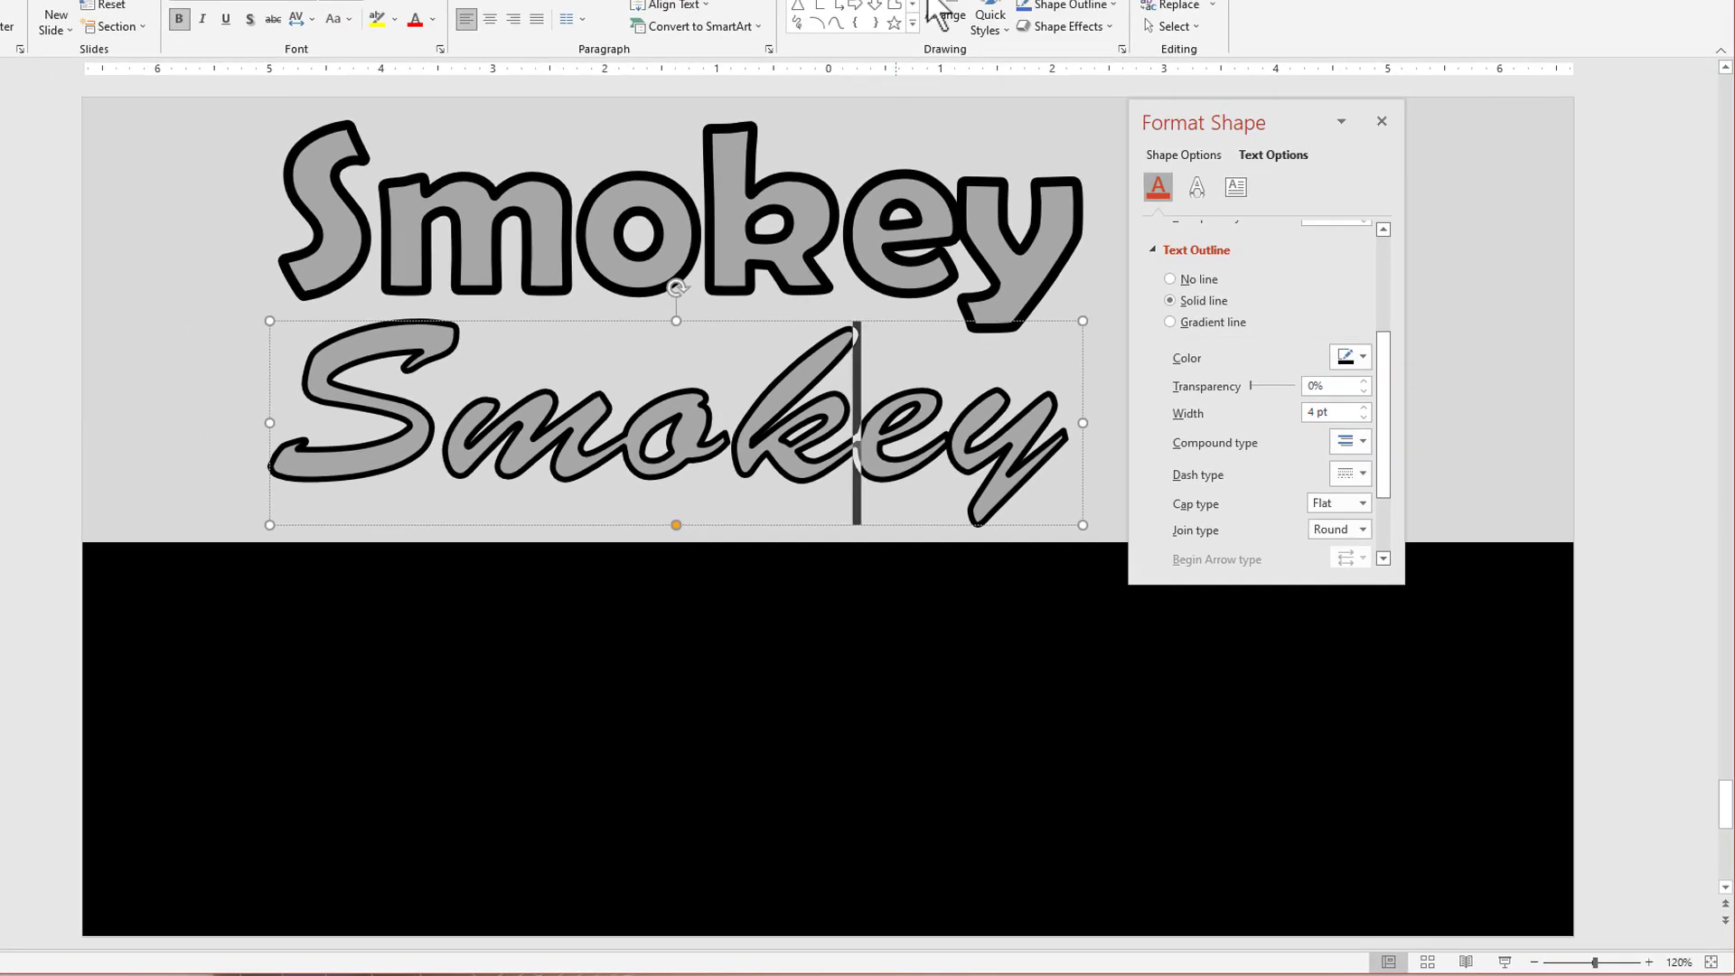
# Set the character spacing of the upper bold Smokey word to Tight.
pyautogui.click(839, 193)
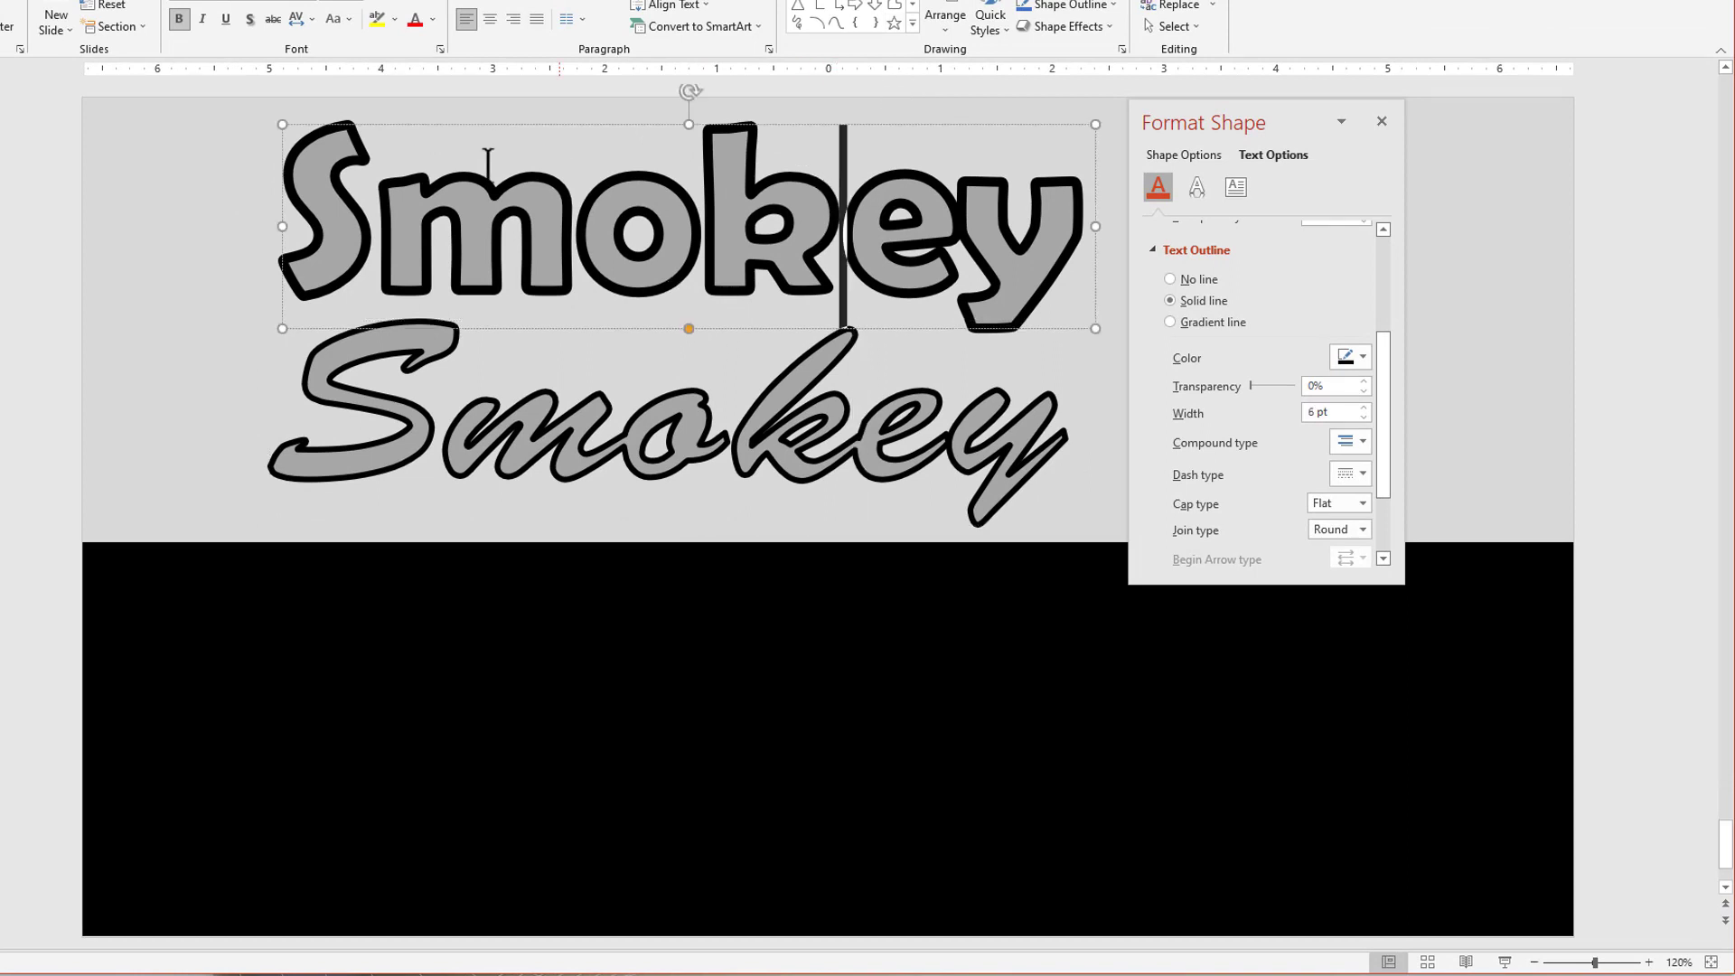
pyautogui.click(311, 20)
pyautogui.click(313, 22)
pyautogui.click(312, 20)
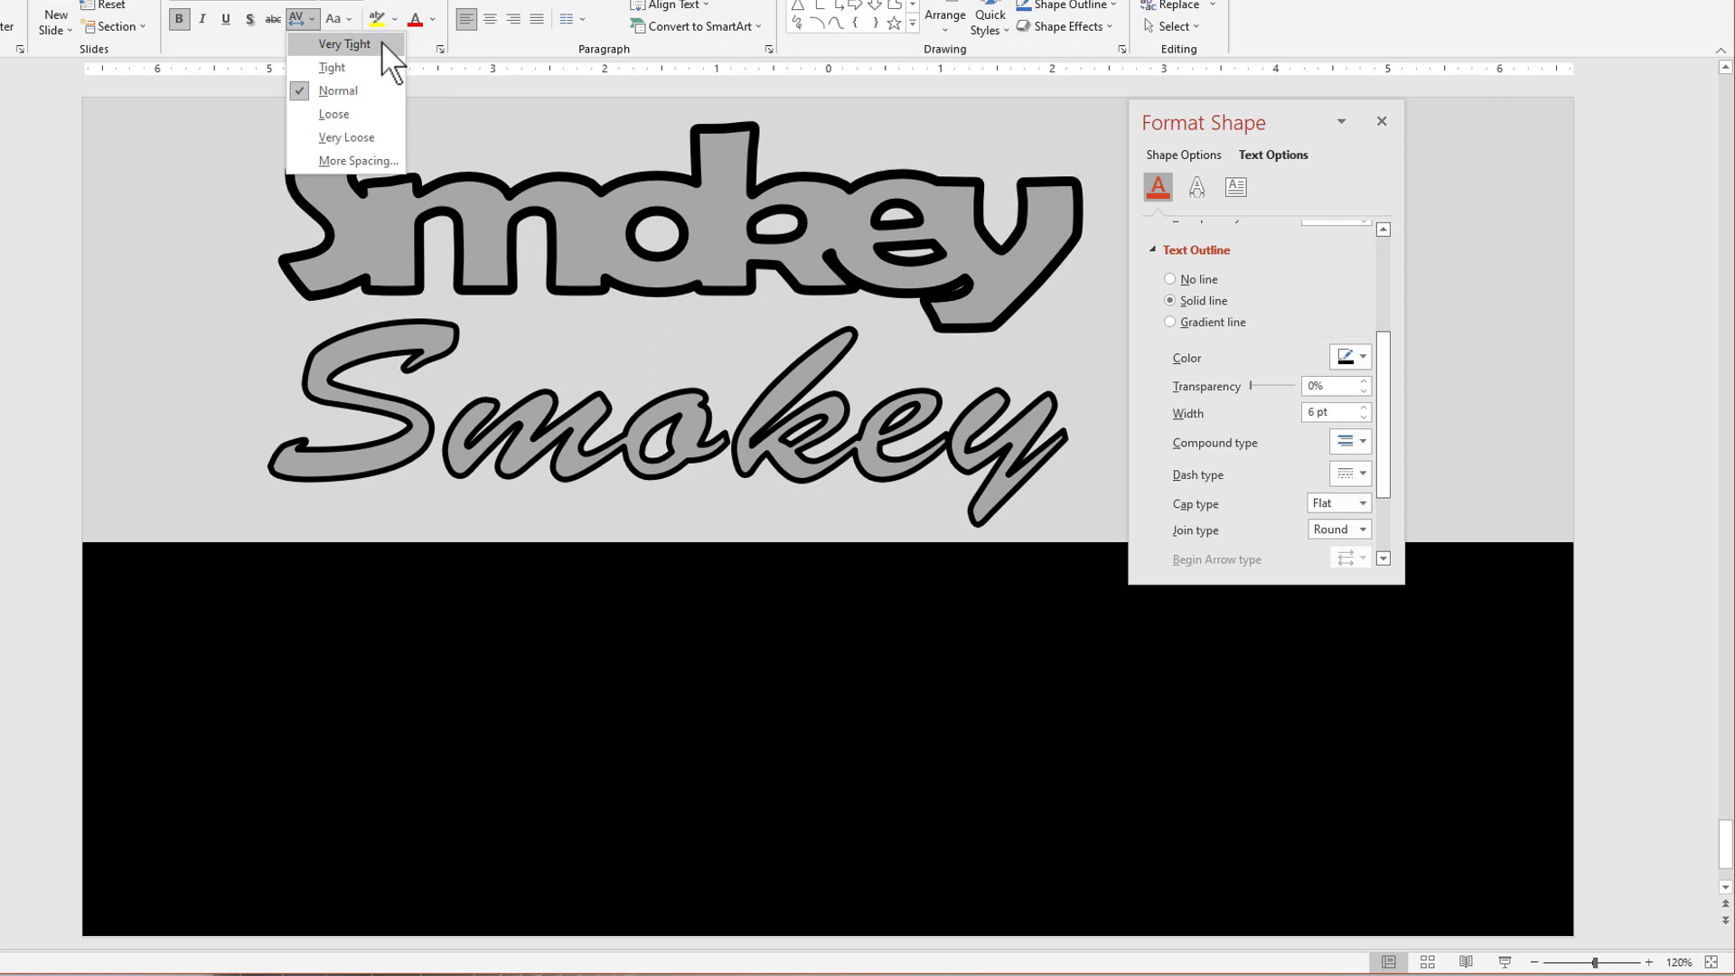
pyautogui.click(362, 86)
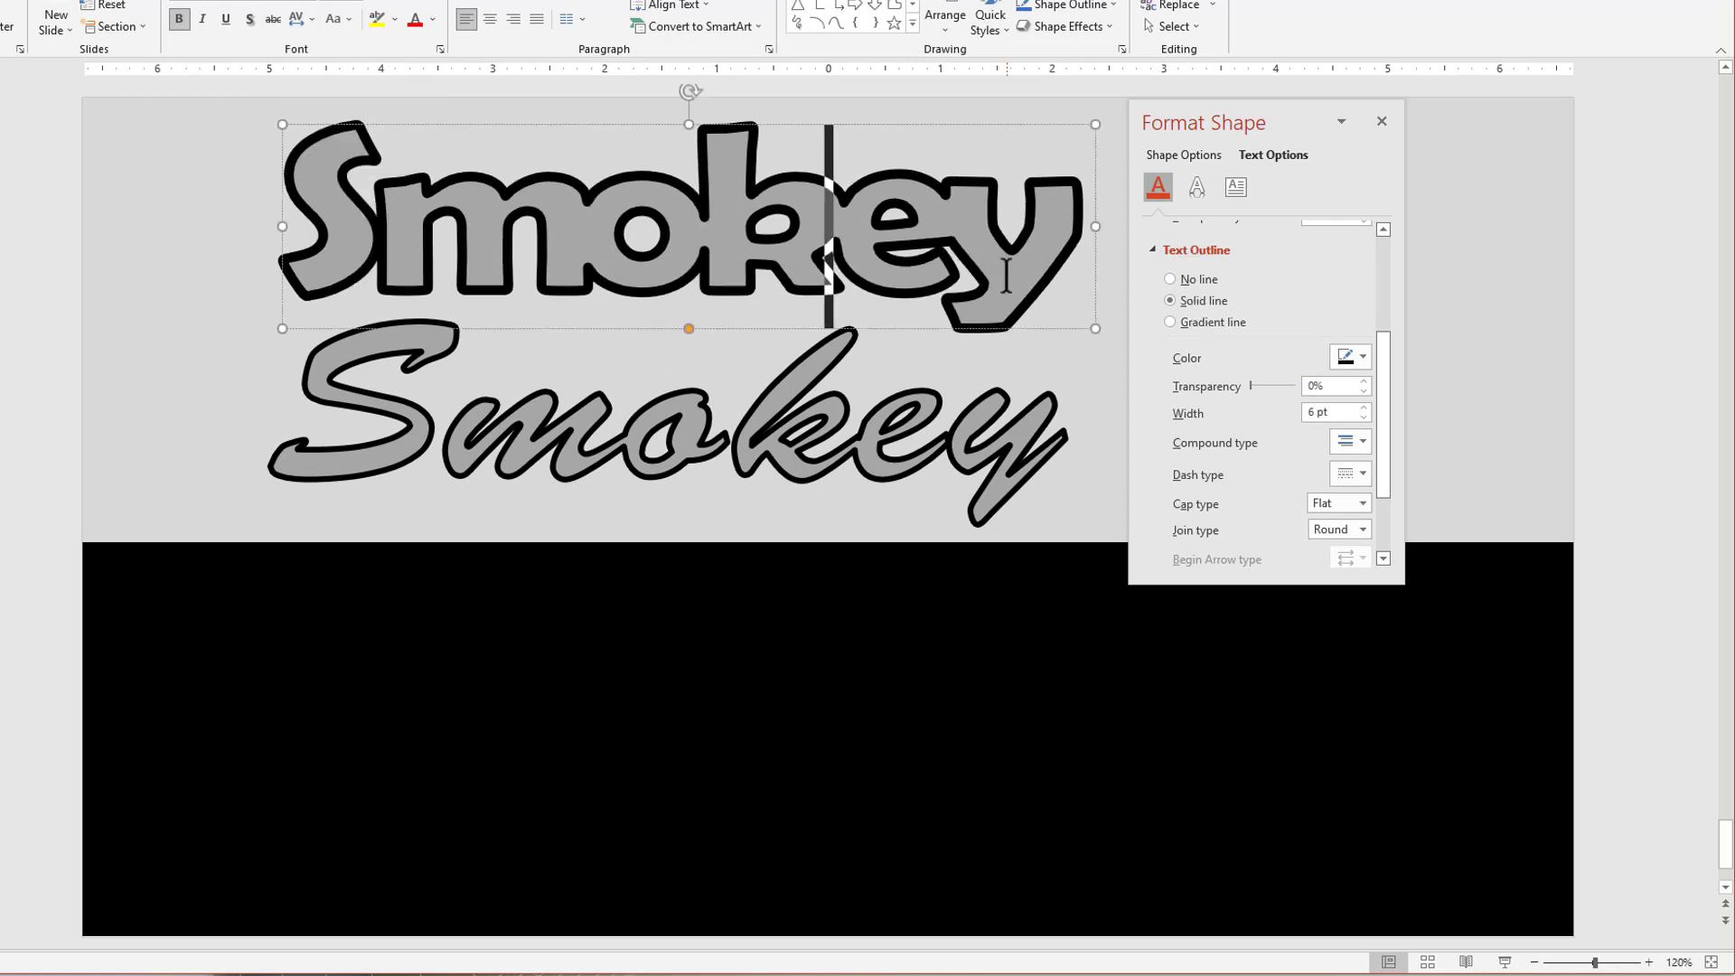
pyautogui.click(1080, 325)
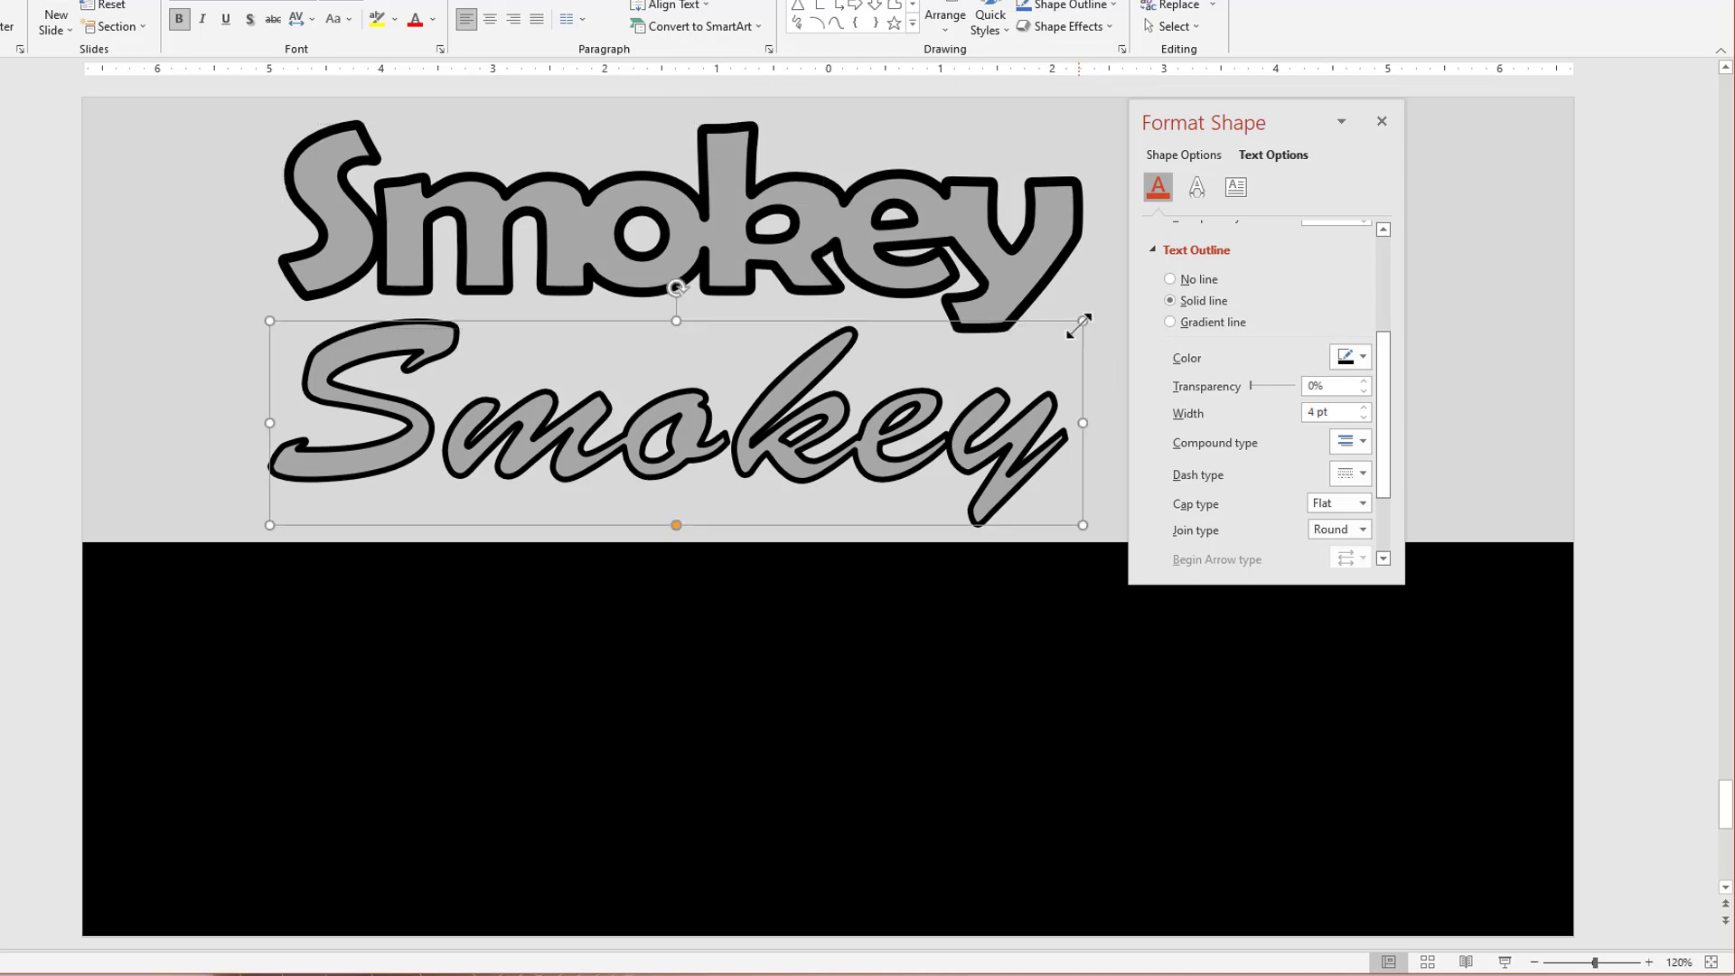
pyautogui.click(1082, 308)
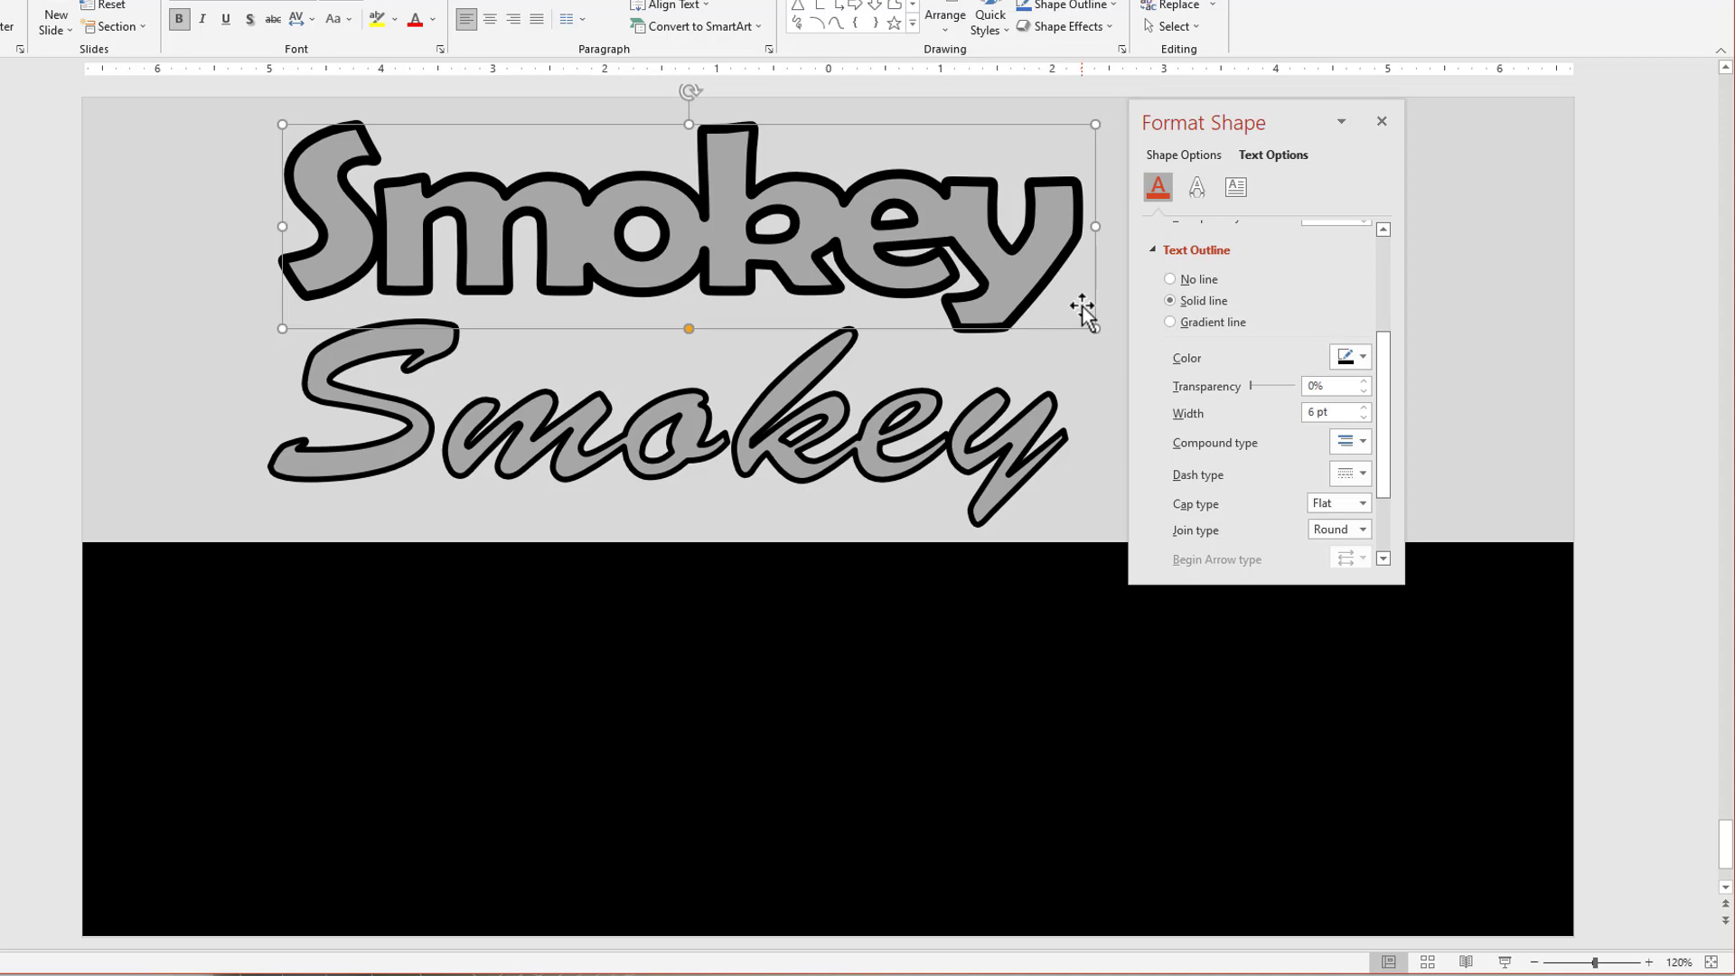
# Set the character spacing of the lower script-style Smokey word to Tight.
pyautogui.click(779, 486)
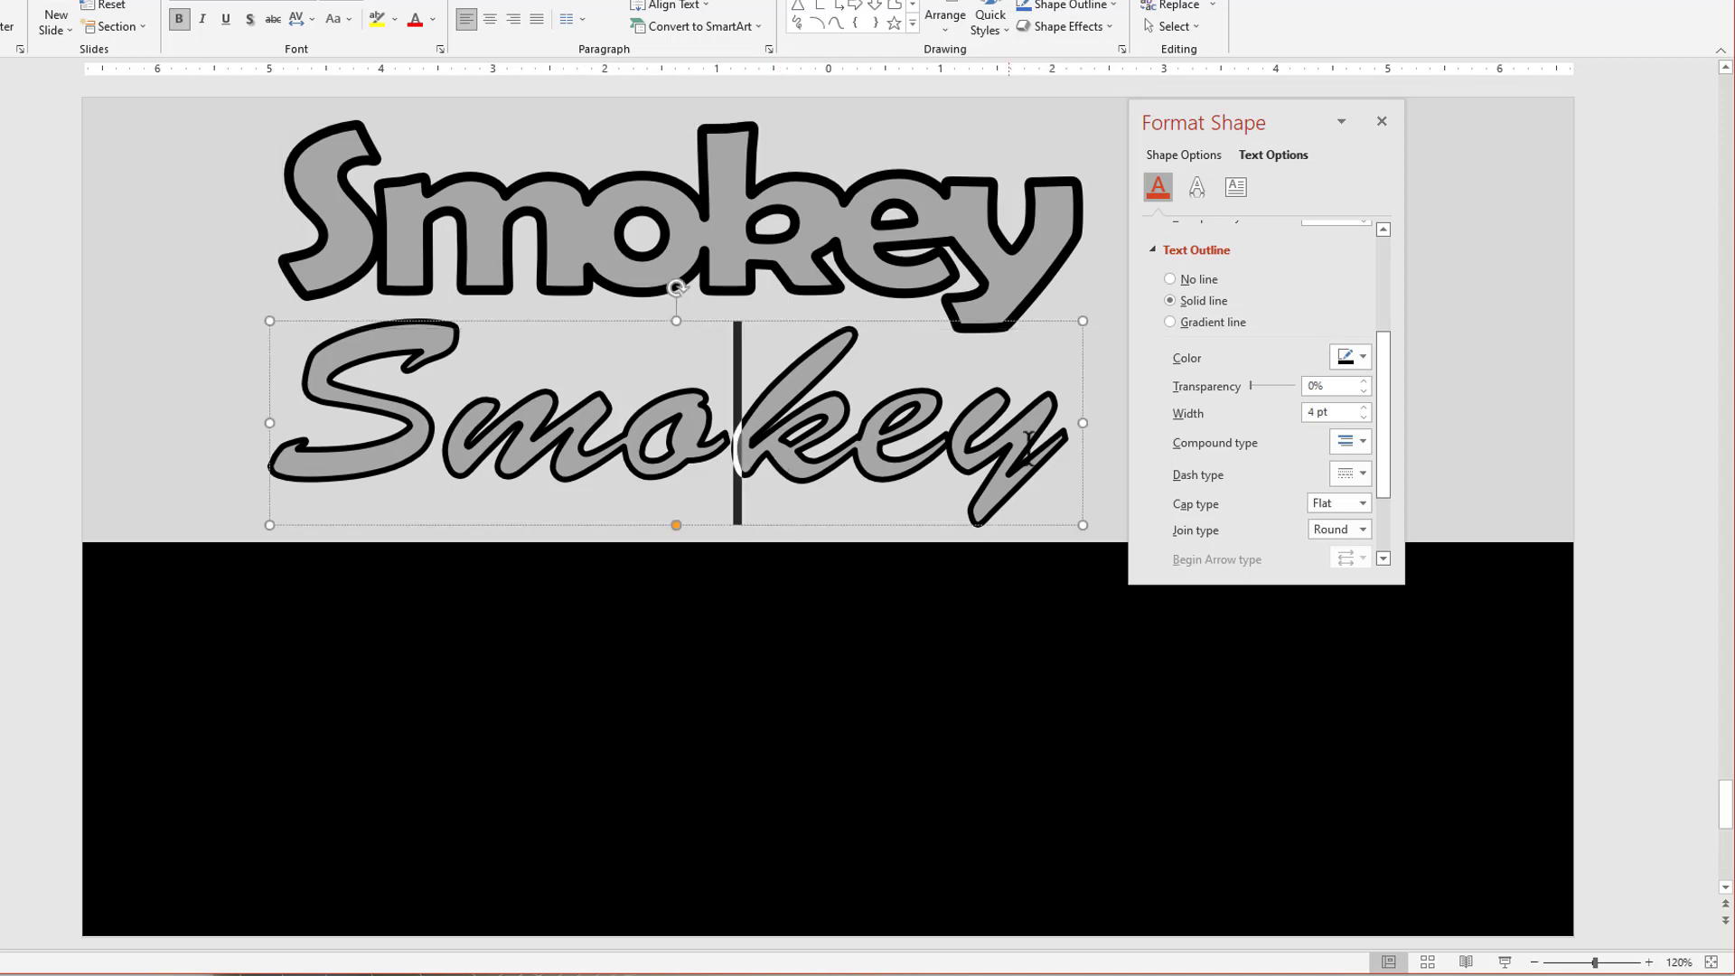
pyautogui.click(1081, 479)
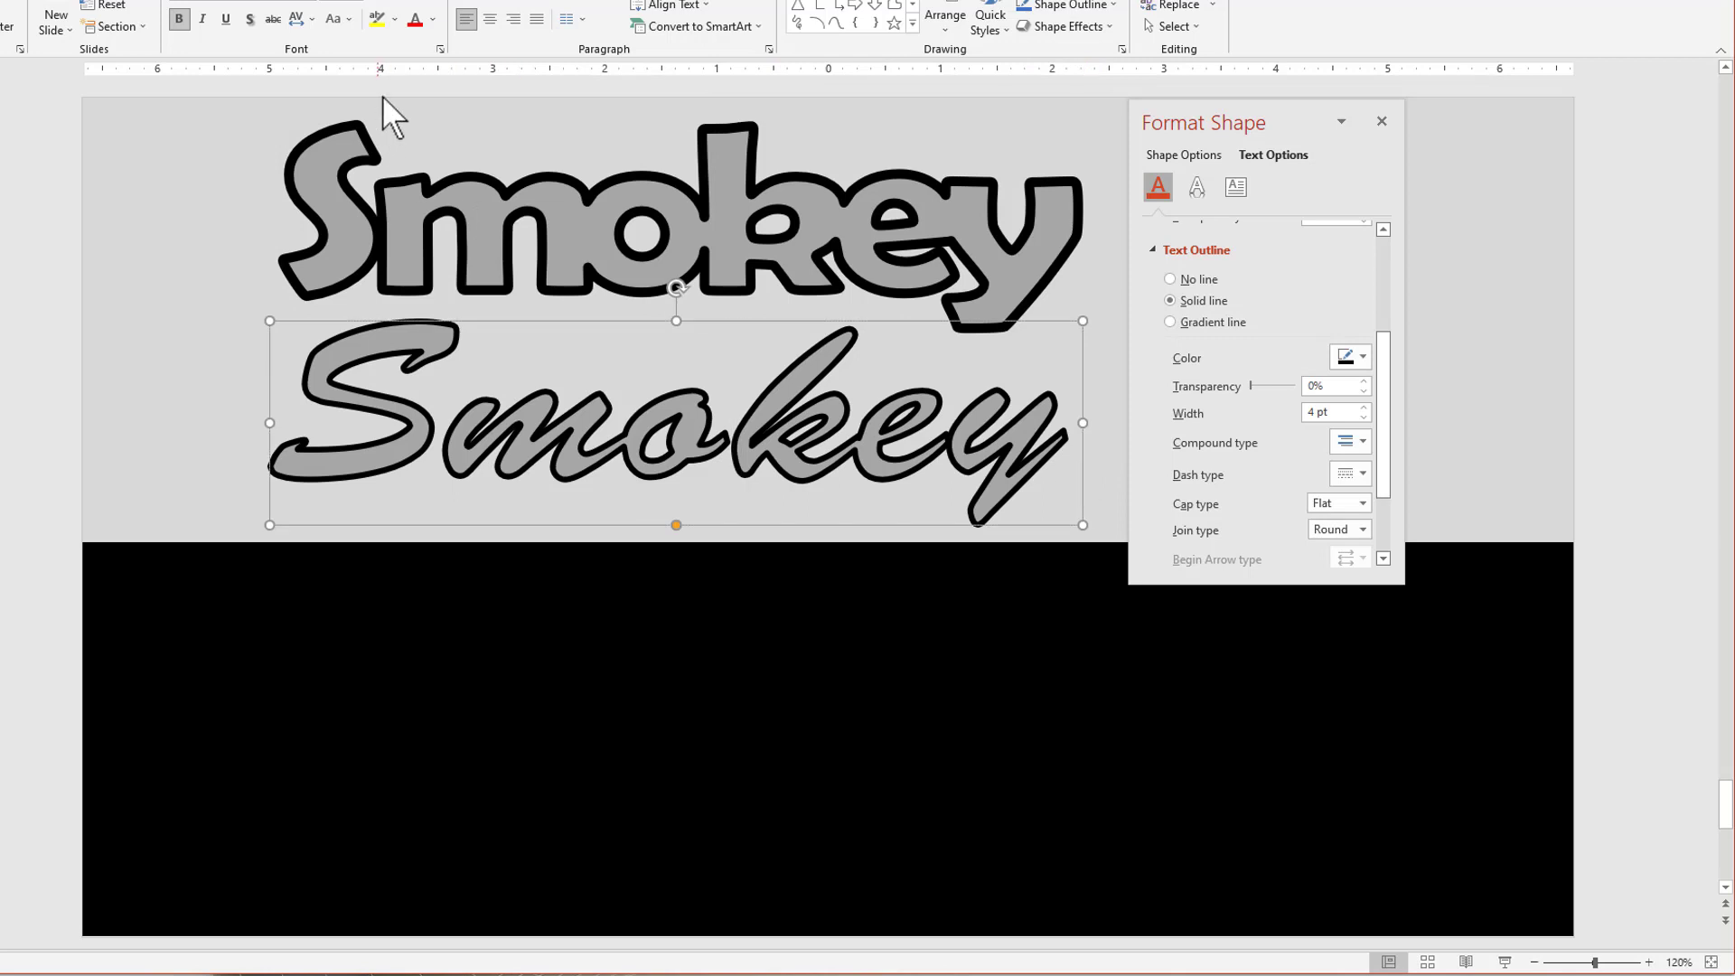
pyautogui.click(311, 21)
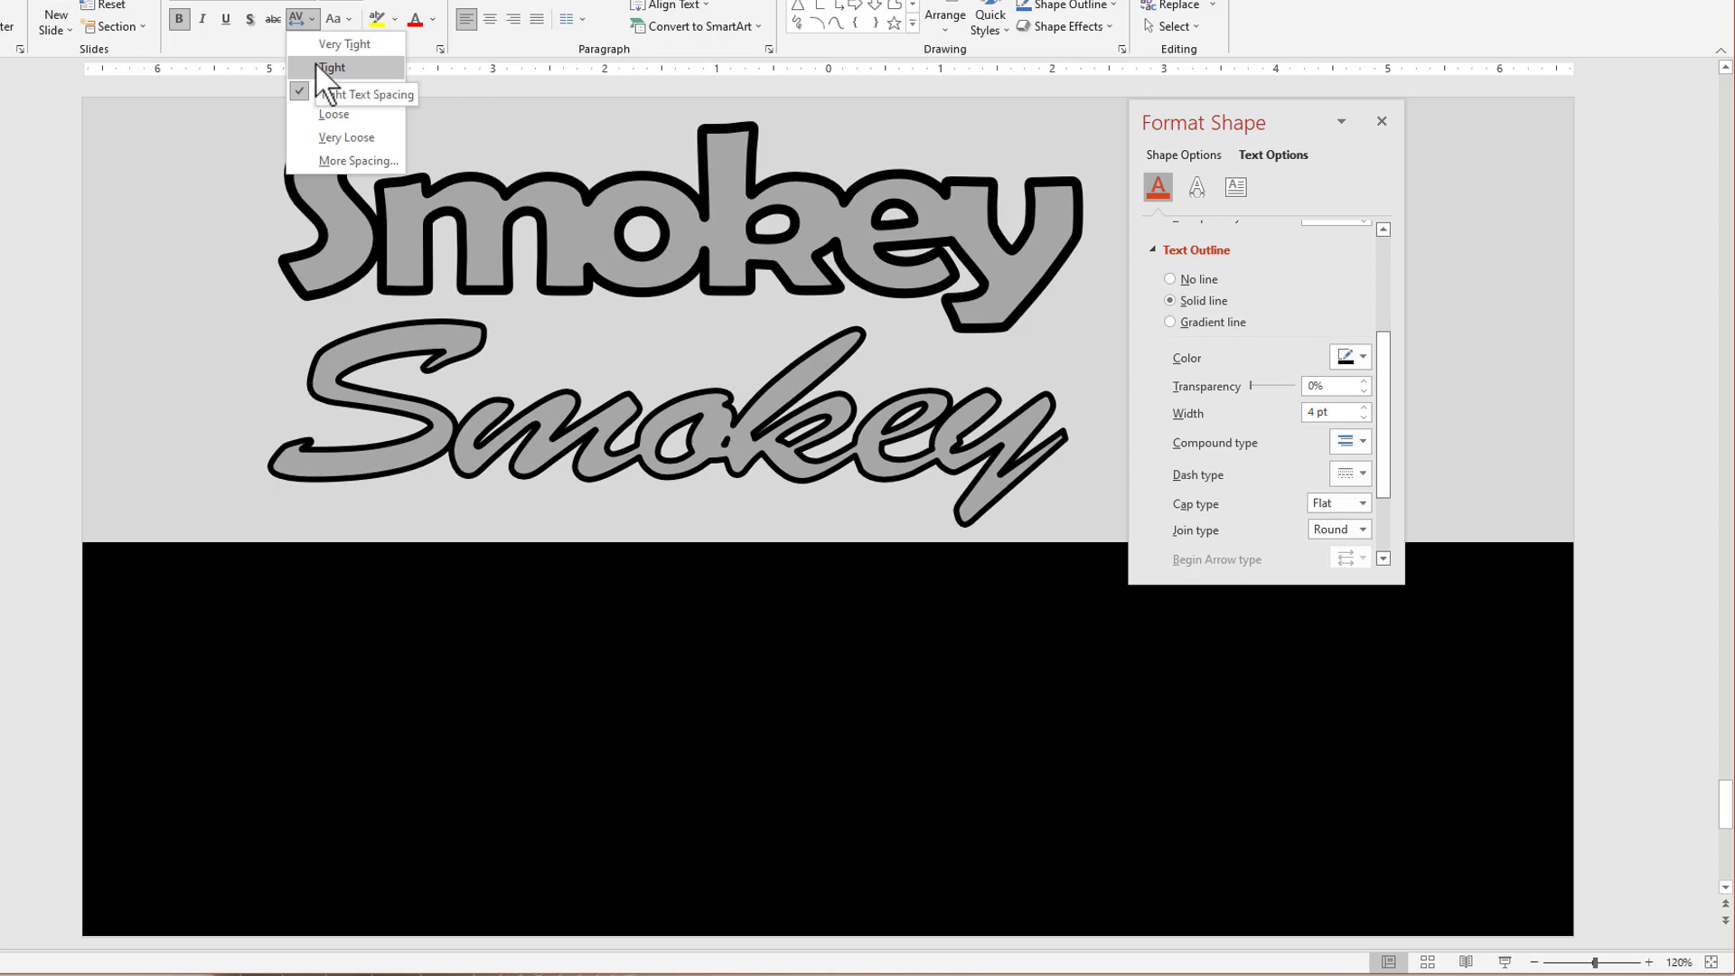
pyautogui.click(316, 66)
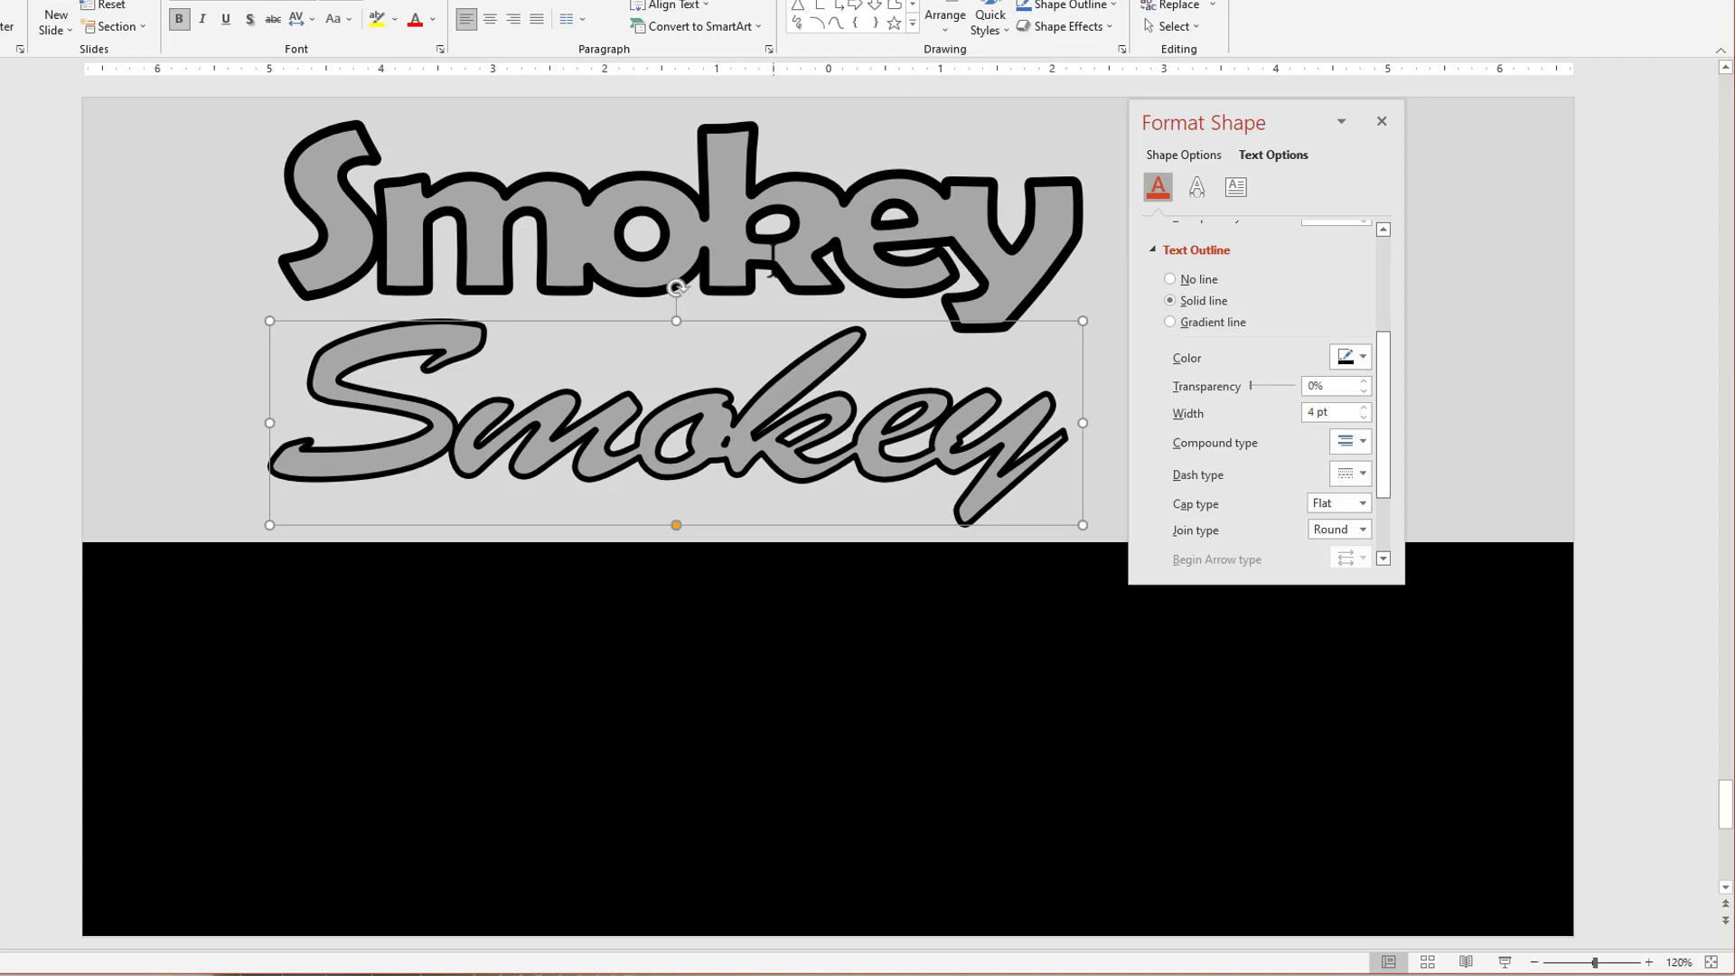
# Italicize the upper bold Smokey word.
pyautogui.doubleClick(774, 255)
pyautogui.click(1093, 311)
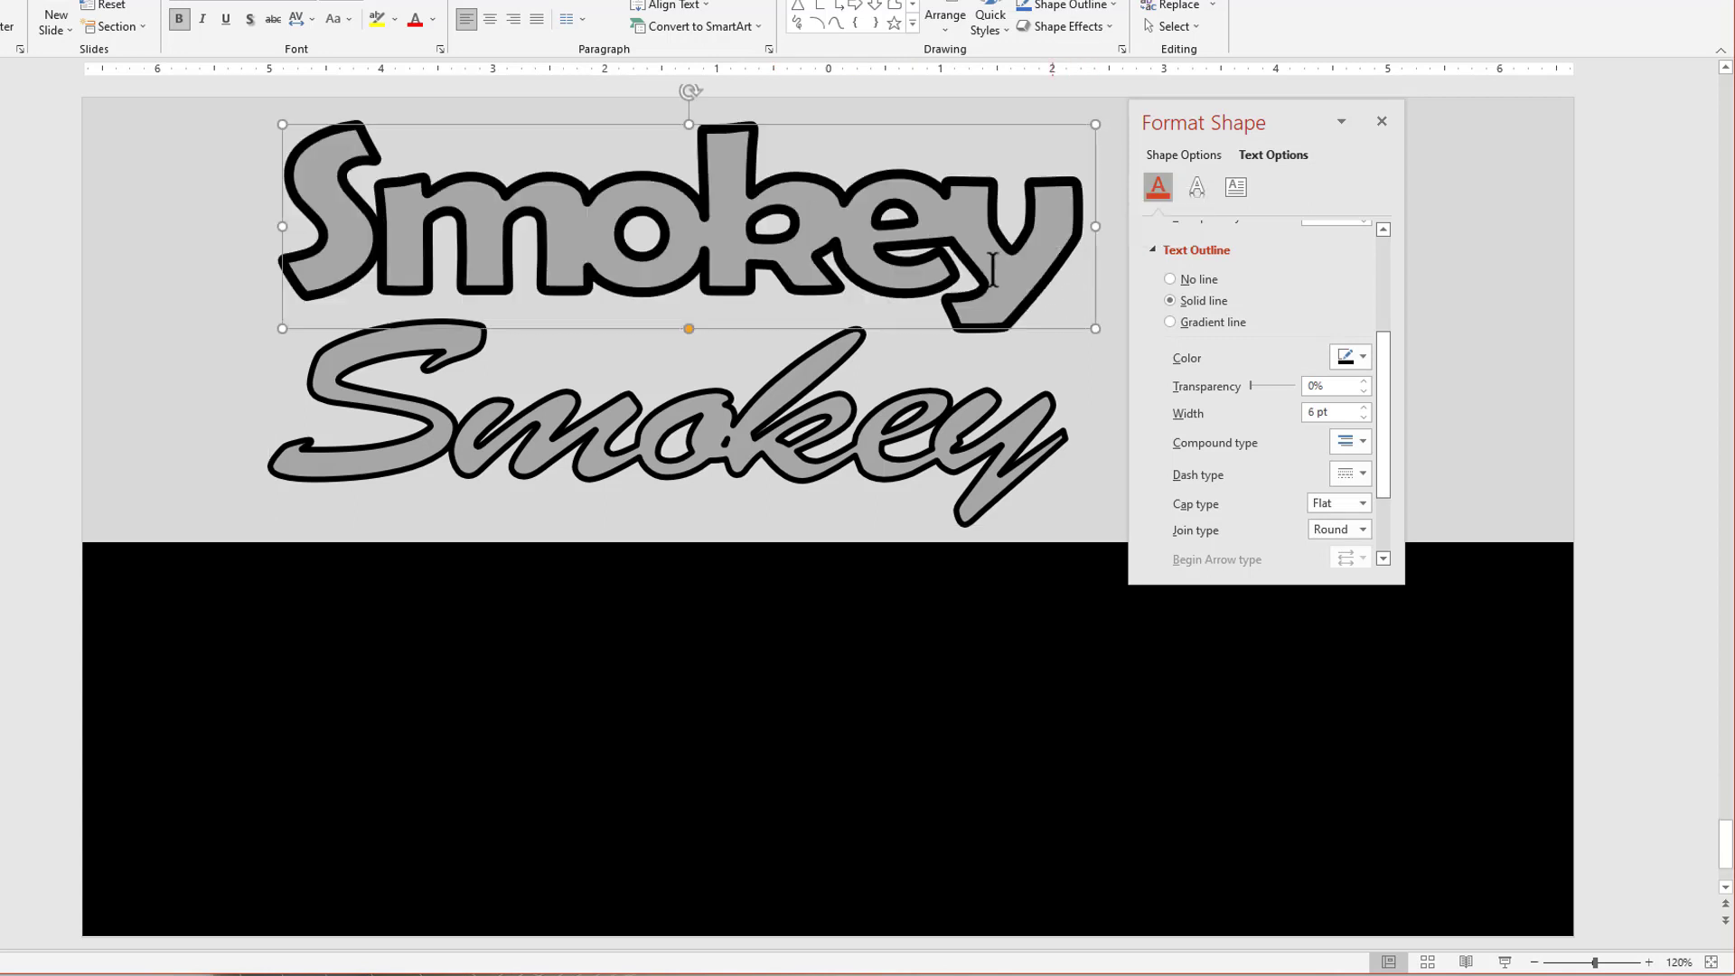
pyautogui.click(203, 20)
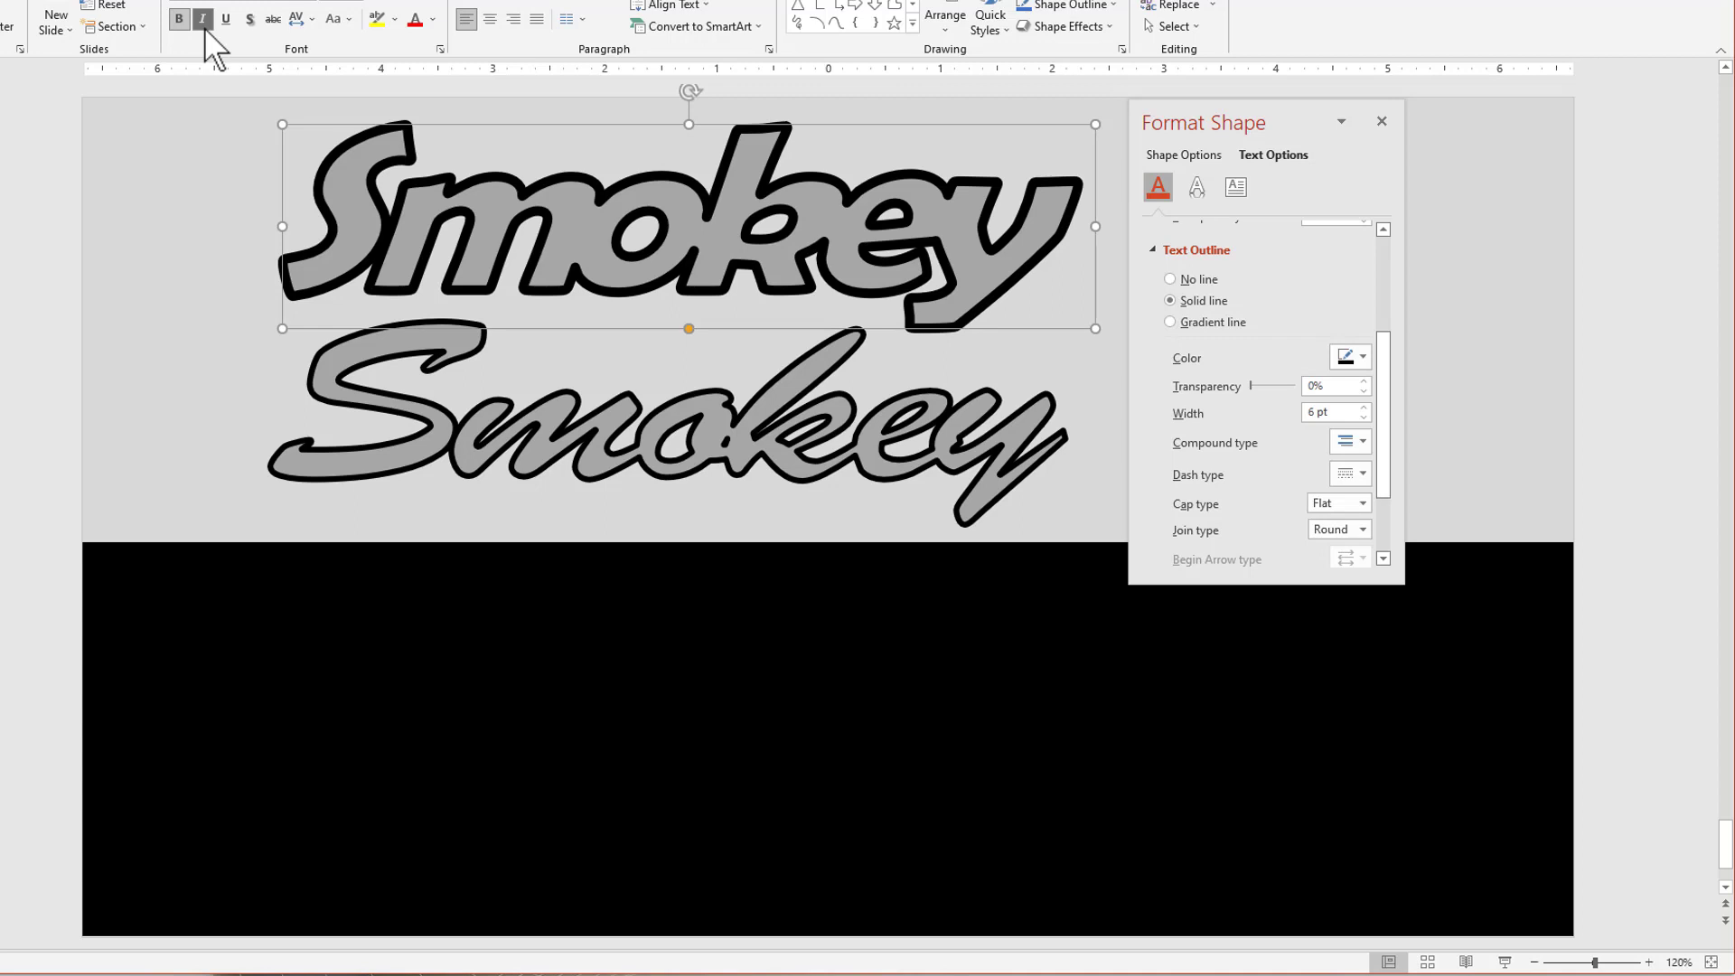
# Try italics on the lower script-style Smokey word and remove them again.
pyautogui.click(714, 430)
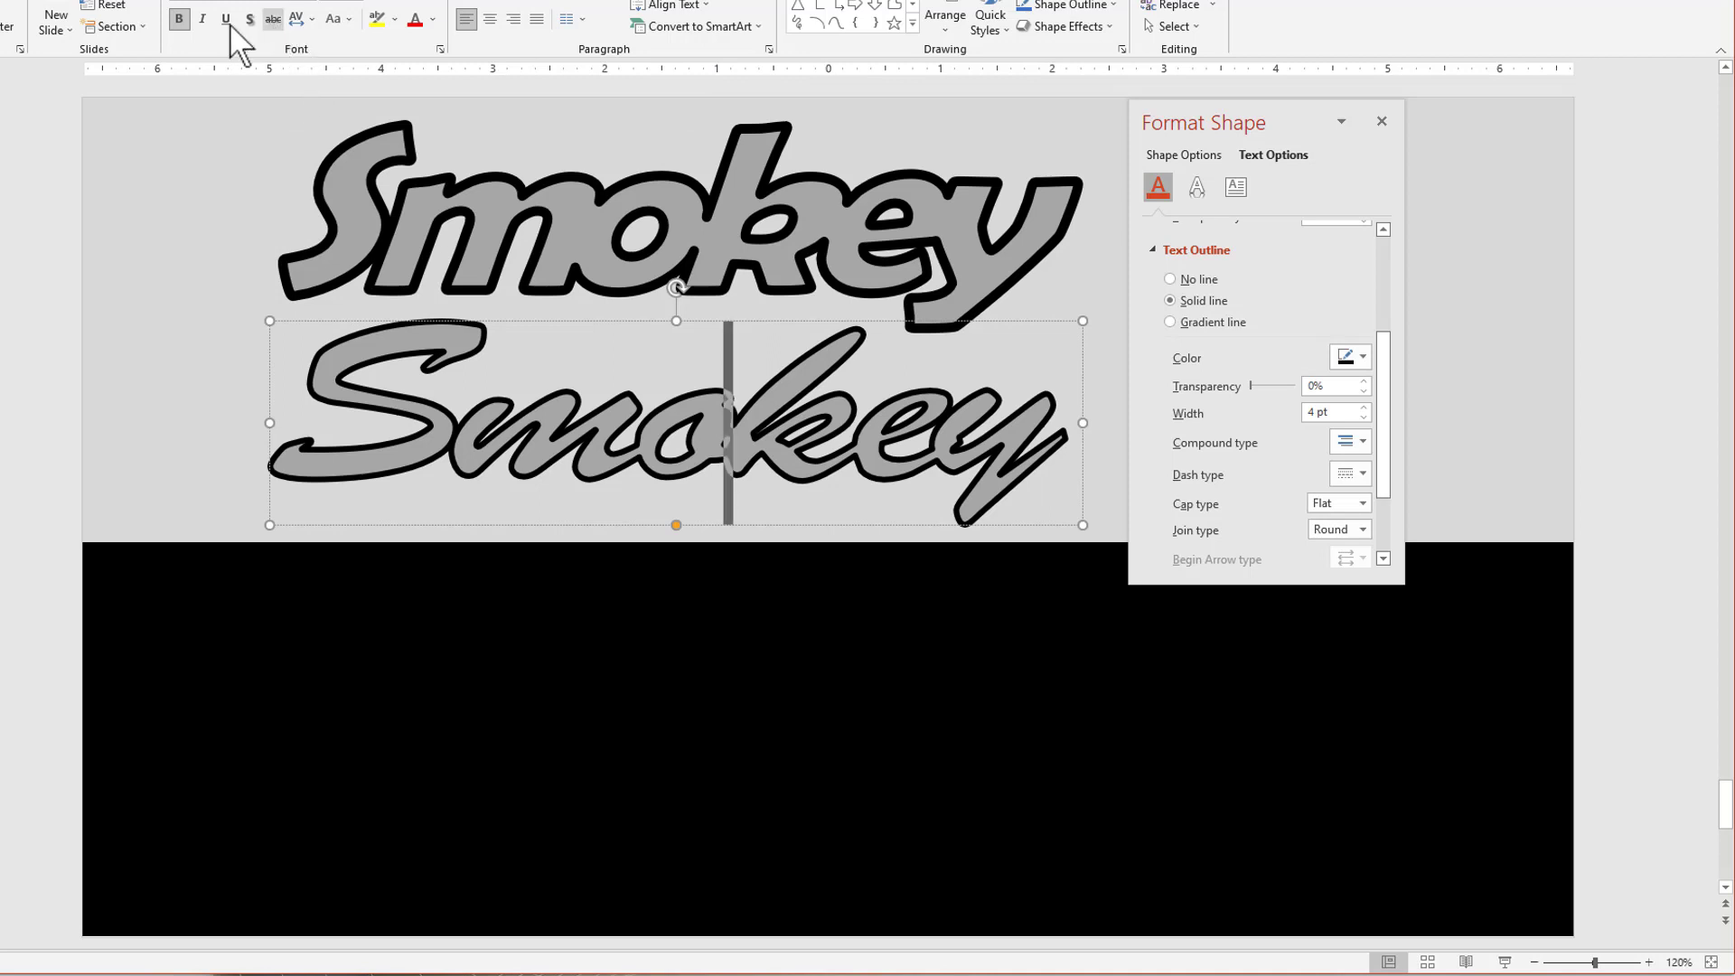
pyautogui.click(204, 20)
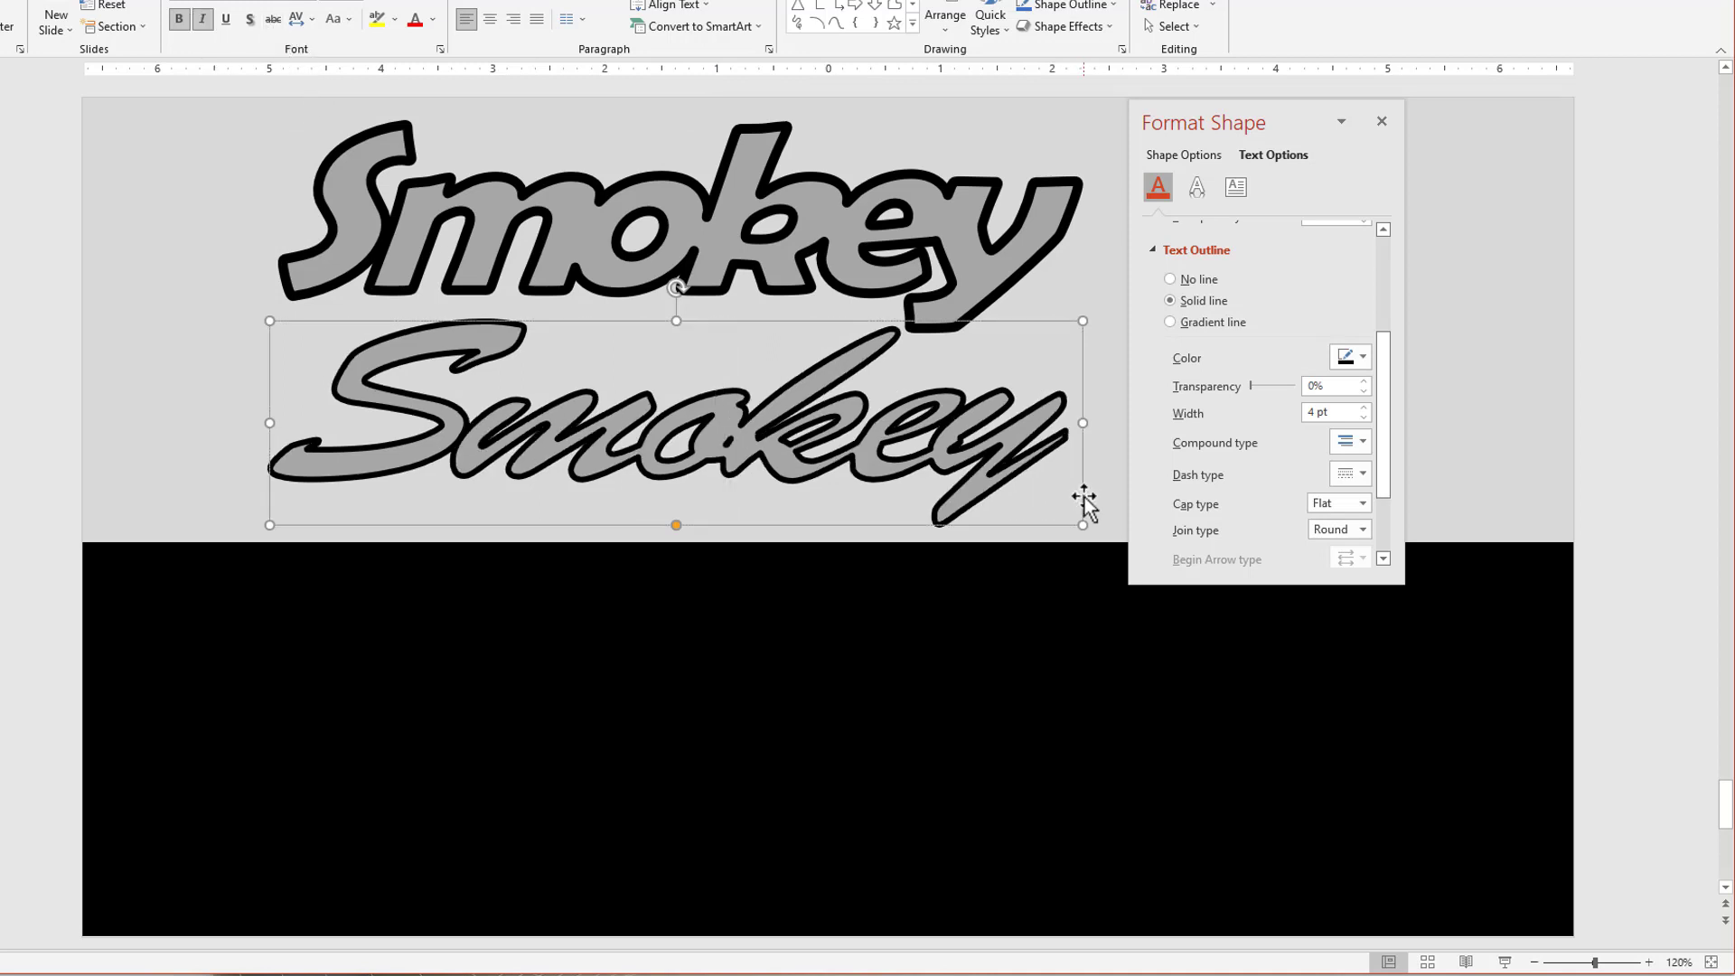
pyautogui.click(309, 23)
pyautogui.click(314, 385)
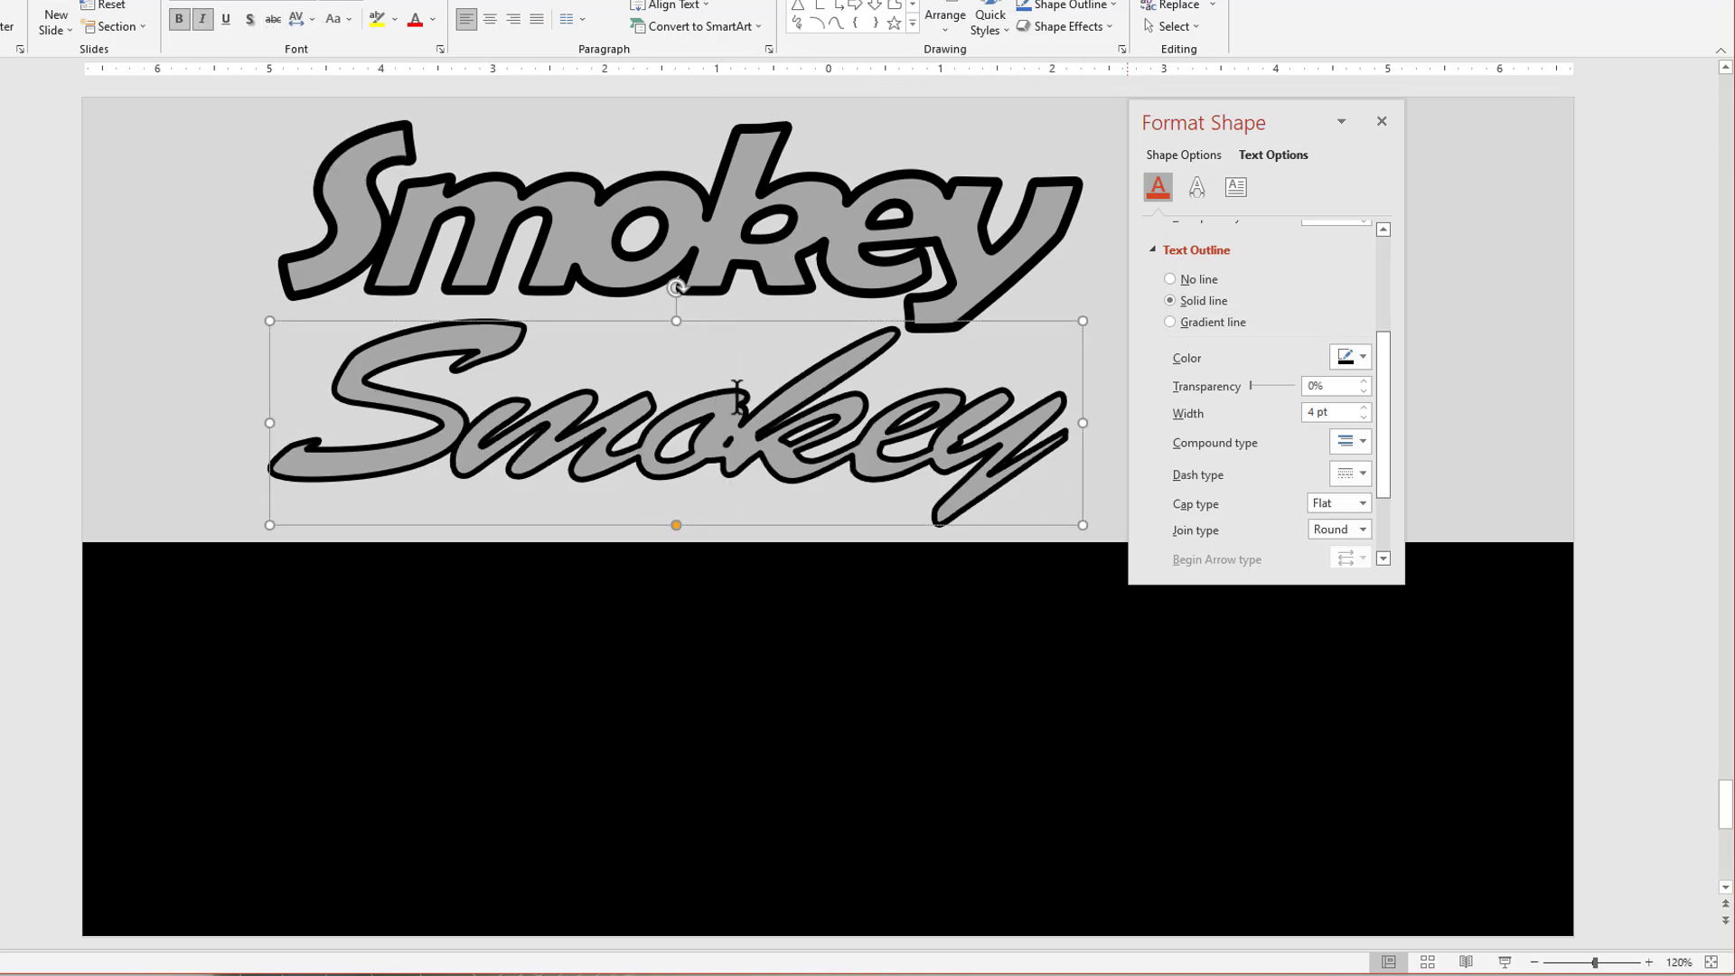
pyautogui.click(201, 19)
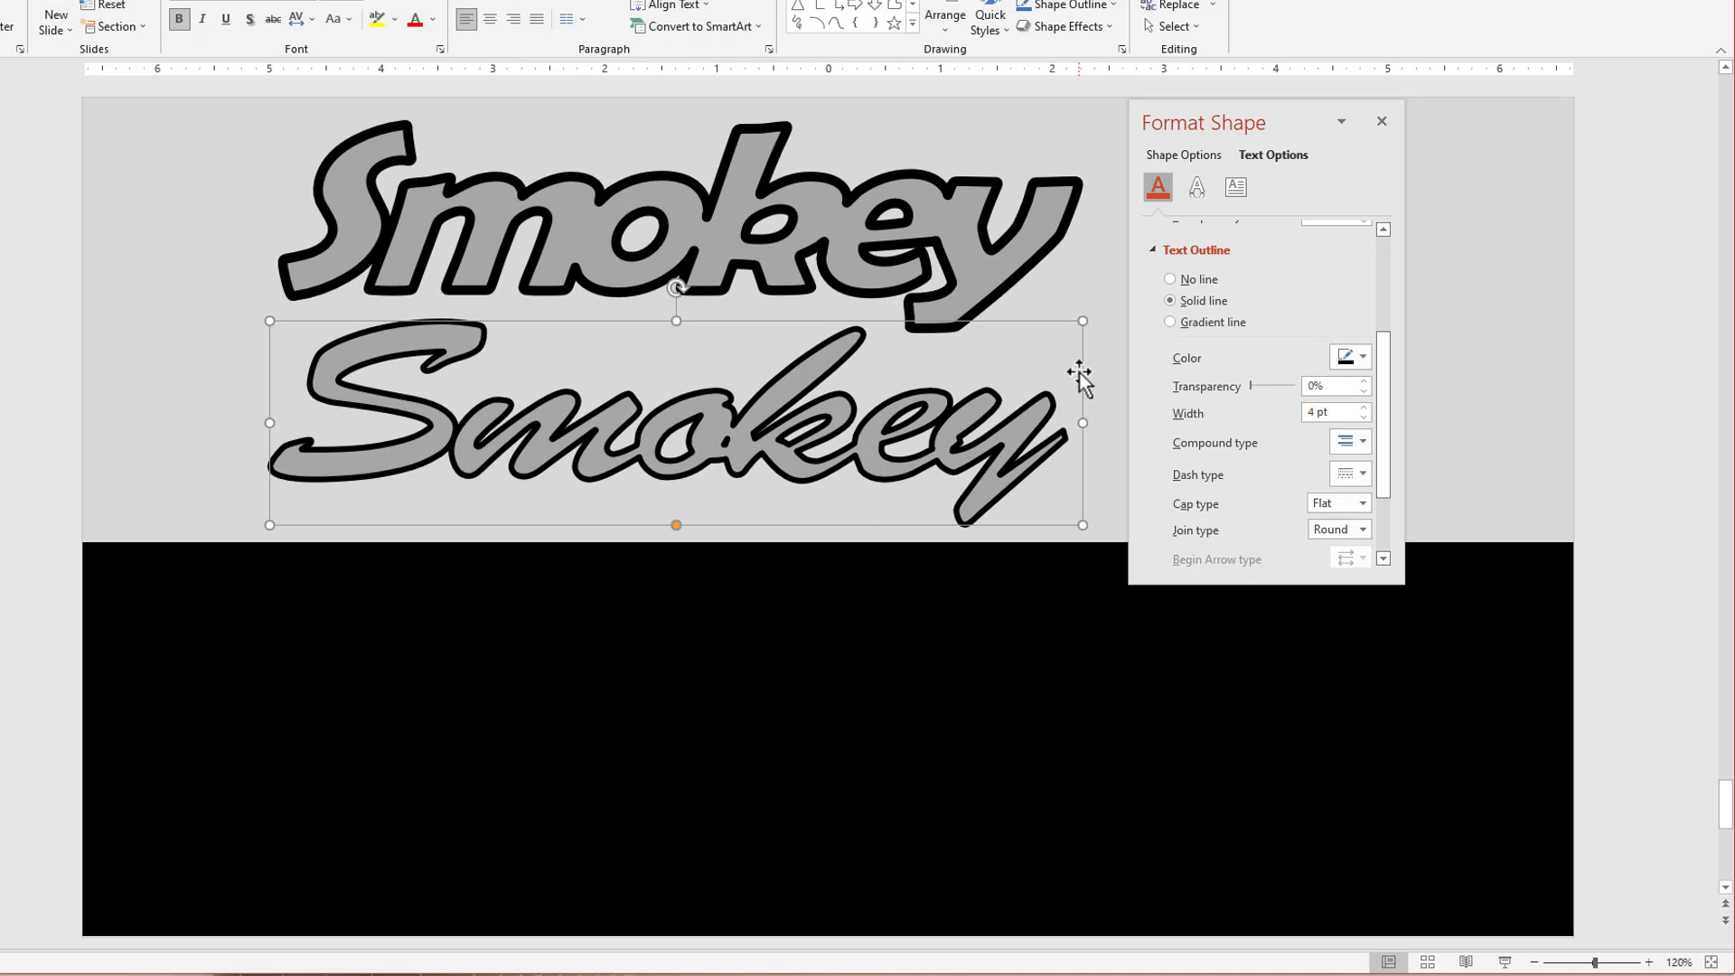
# Delete the lower script-style Smokey word from the slide.
pyautogui.press('Delete')
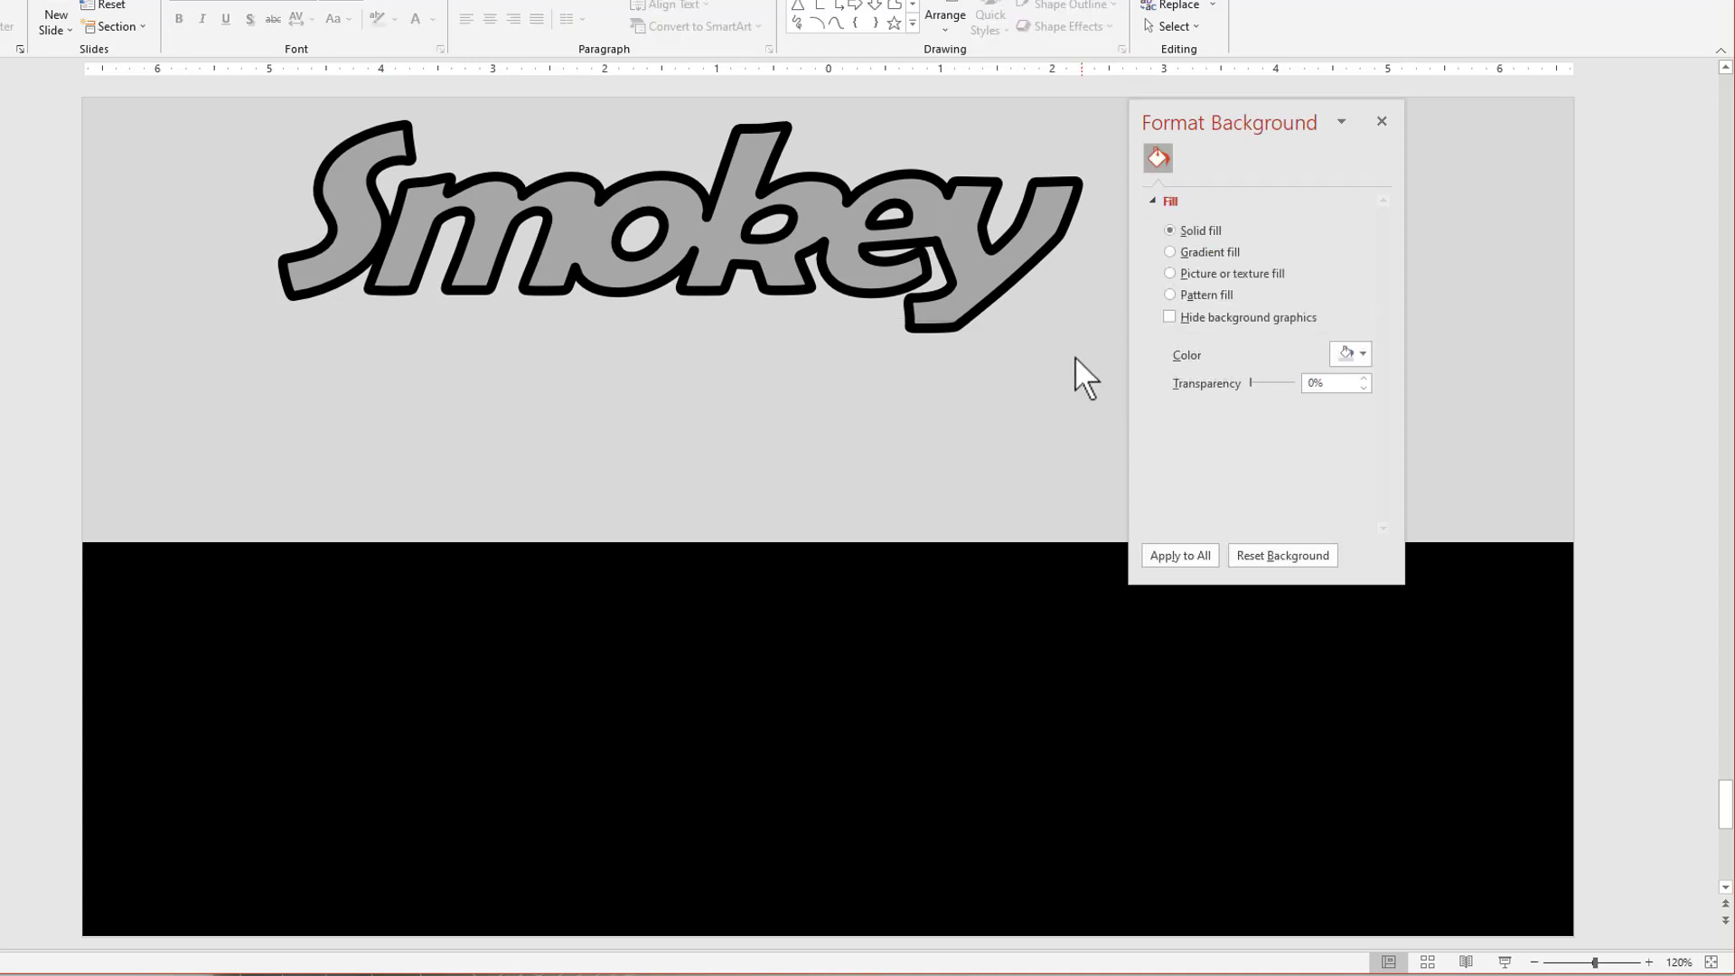
pyautogui.click(1015, 288)
pyautogui.click(1045, 331)
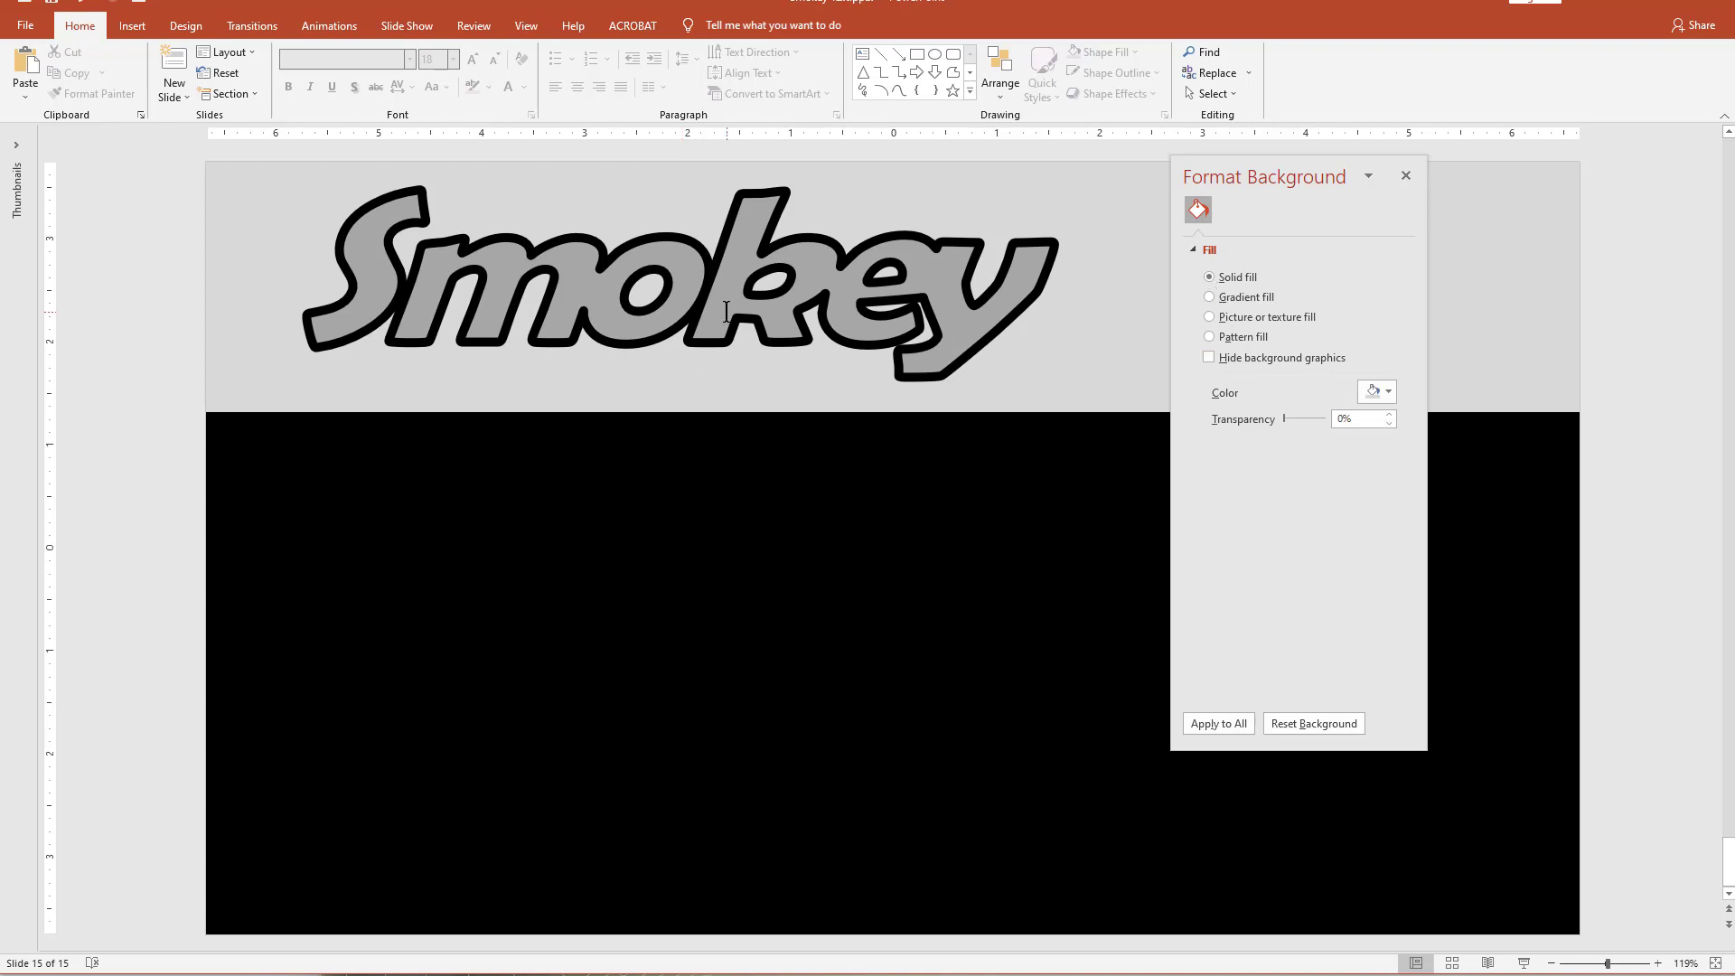
# Paste a copy of the italic Smokey text as a picture and move it onto the black area.
pyautogui.click(803, 364)
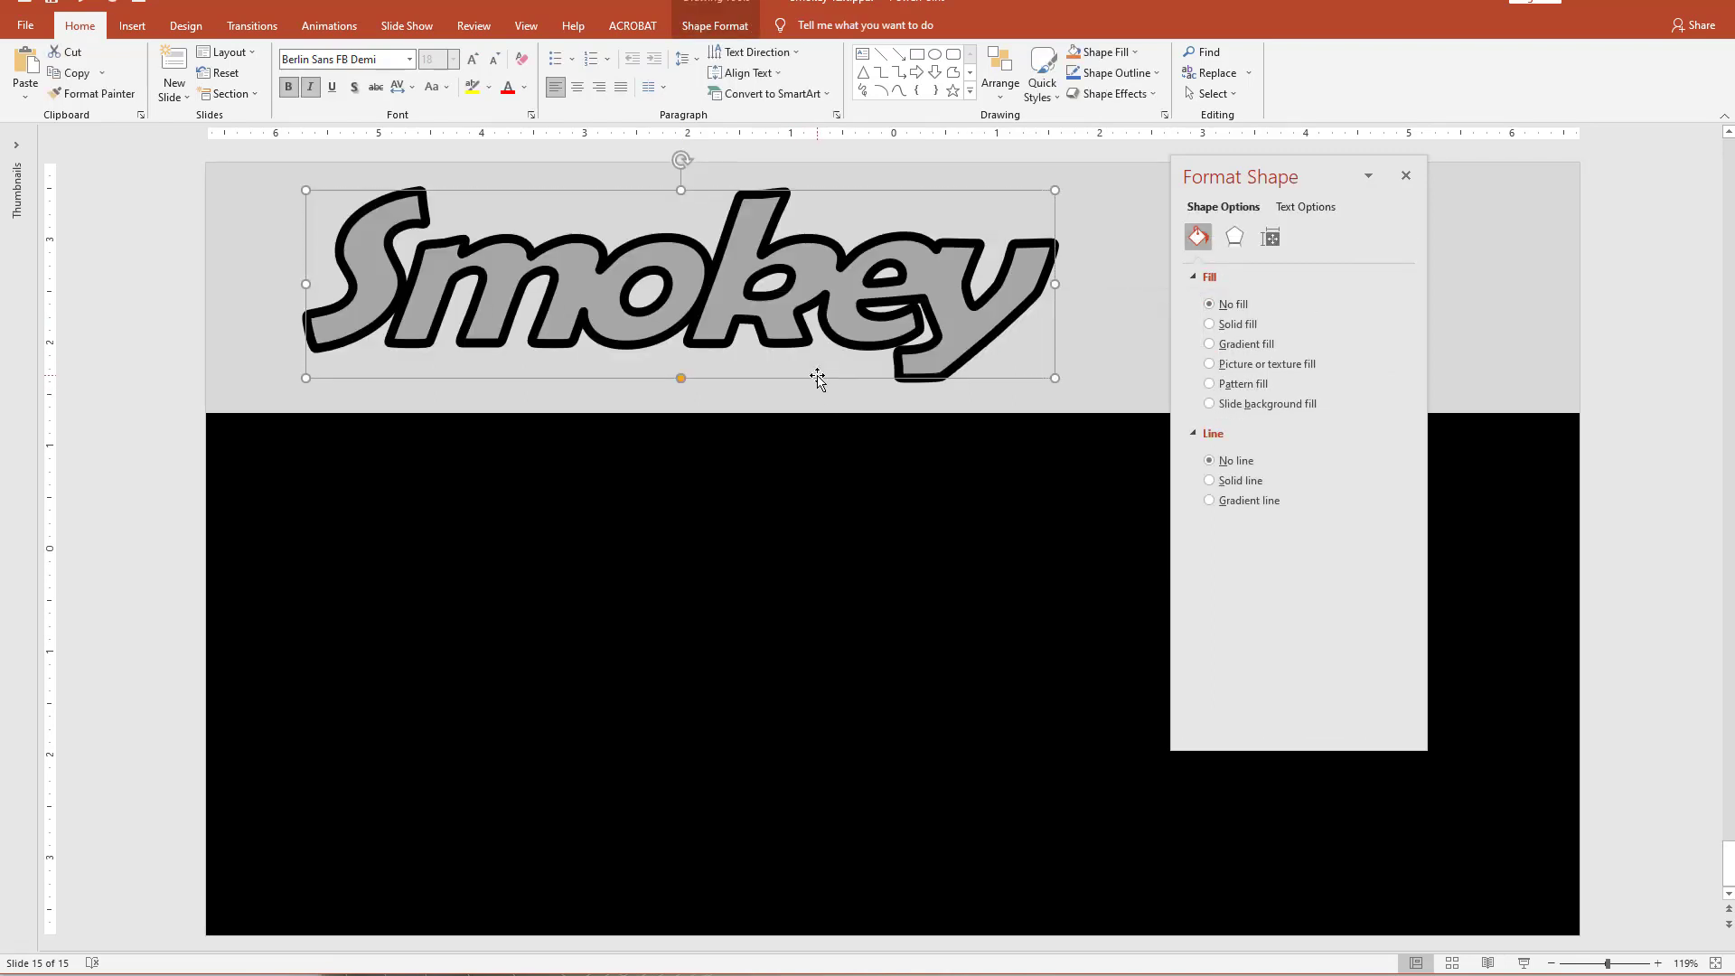
pyautogui.hotkey('ctrl', 'v')
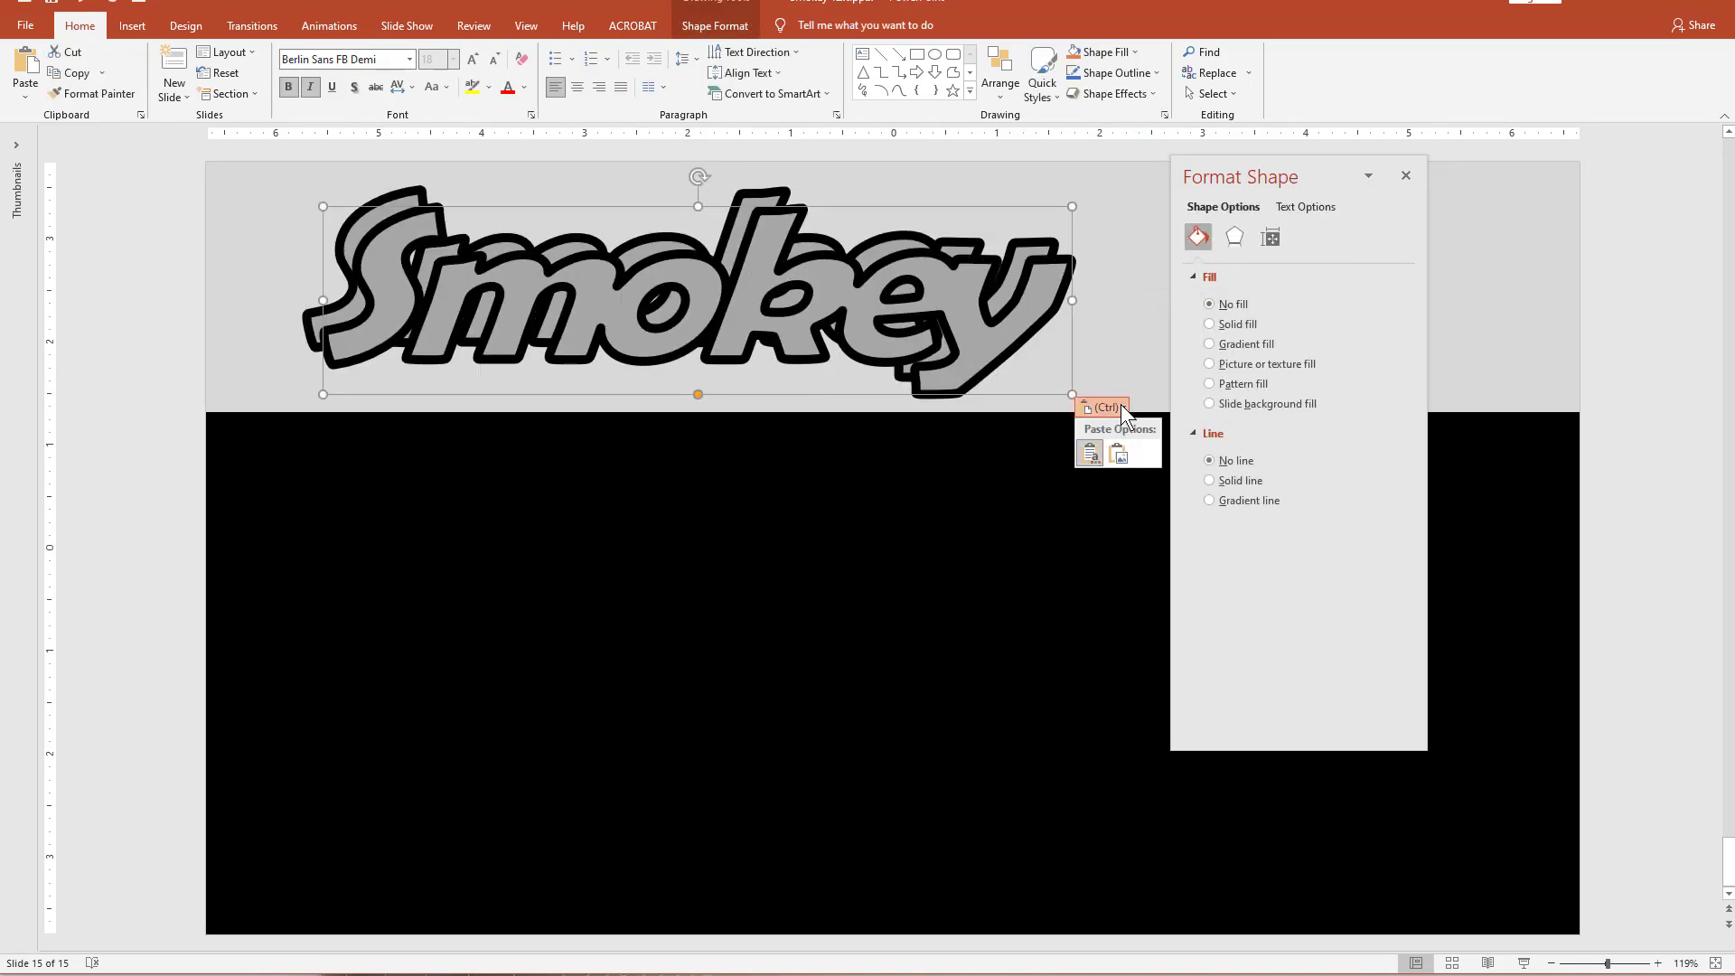
pyautogui.click(1120, 406)
pyautogui.moveTo(749, 253); pyautogui.dragTo(723, 643)
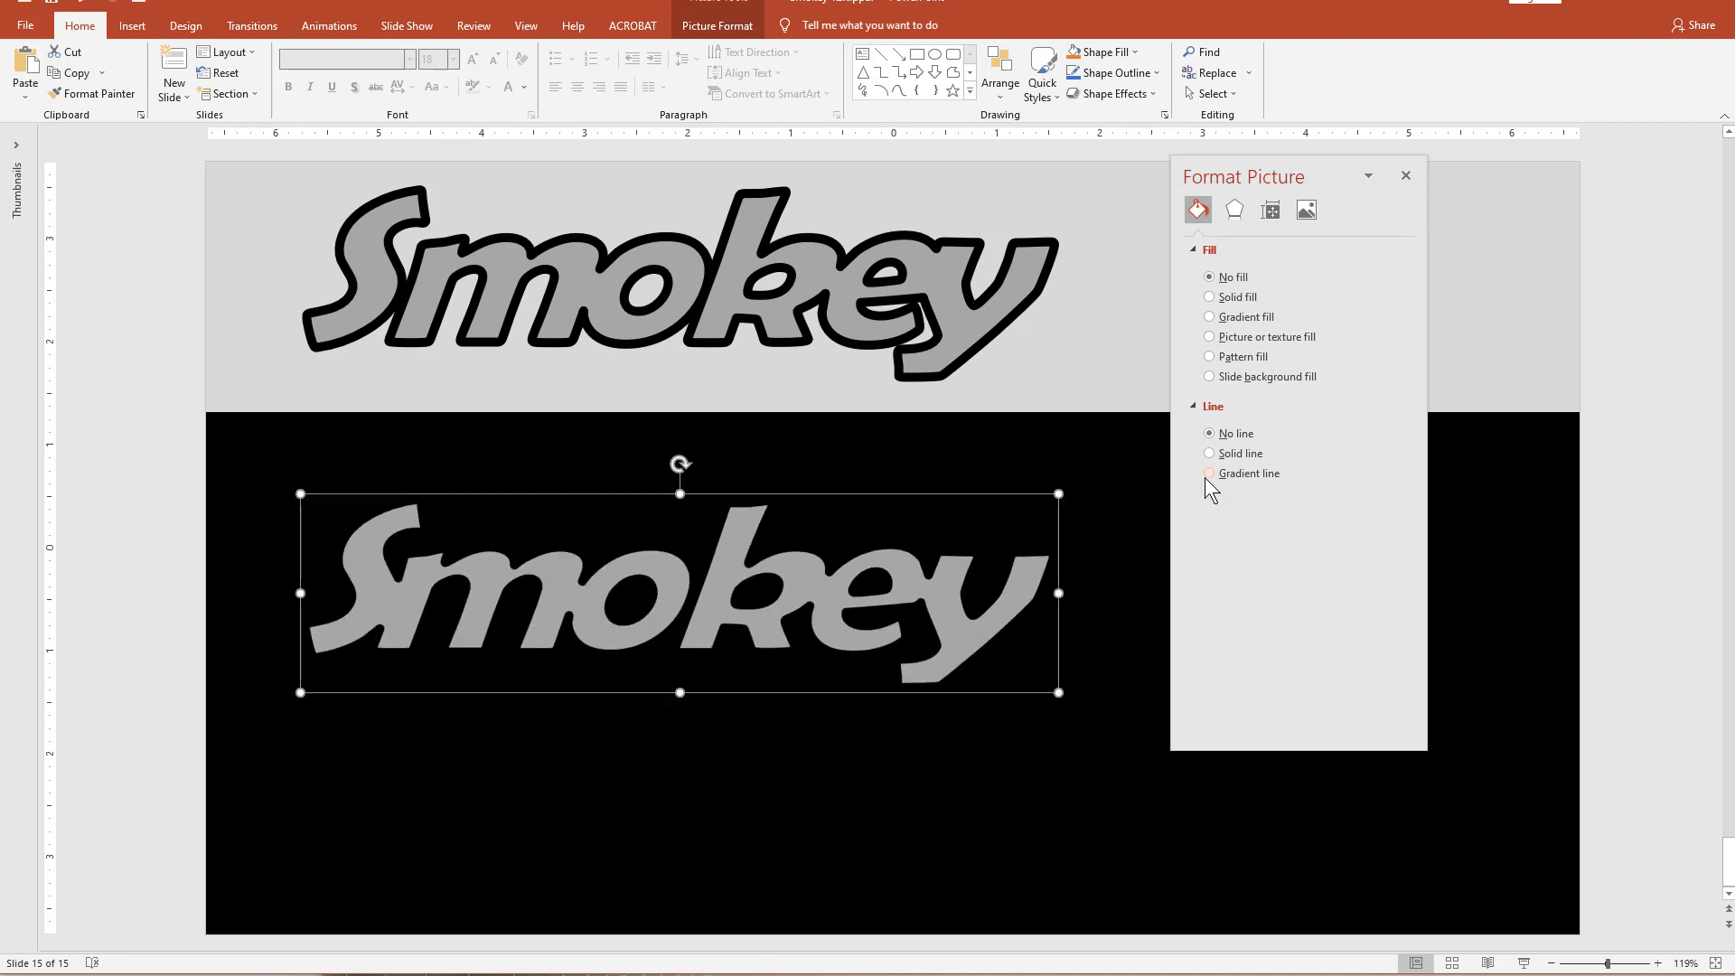
# Apply the Chalk Sketch artistic effect to the pasted Smokey picture.
pyautogui.click(1234, 211)
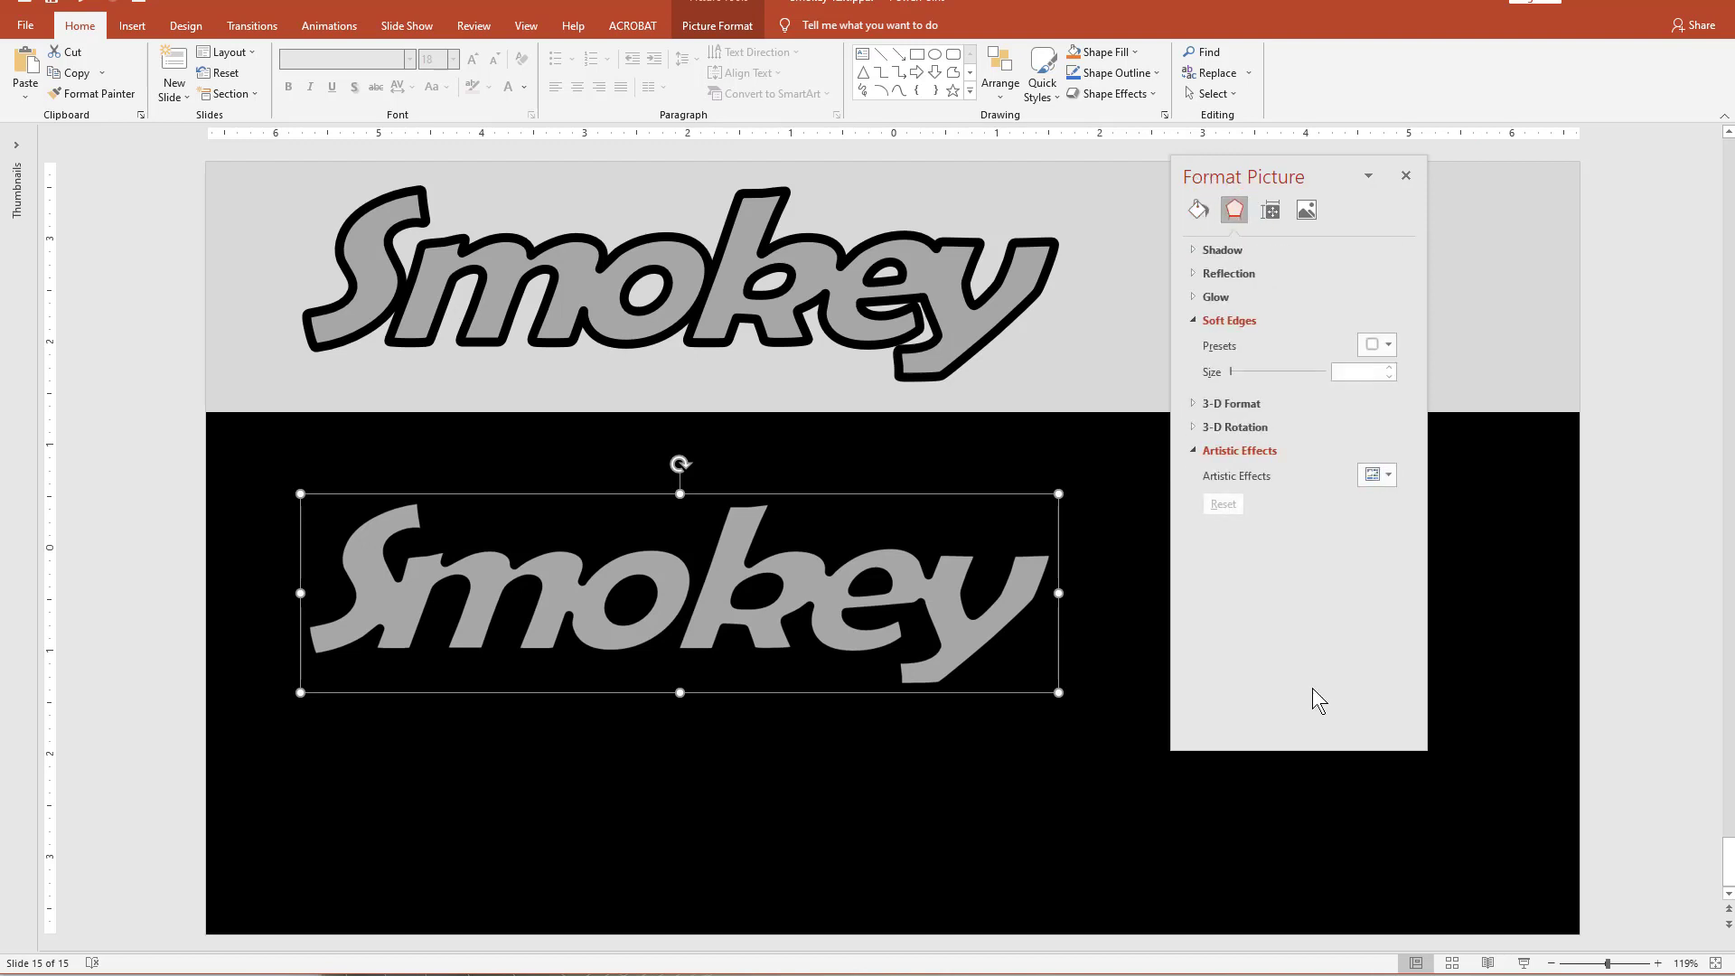
pyautogui.click(1389, 479)
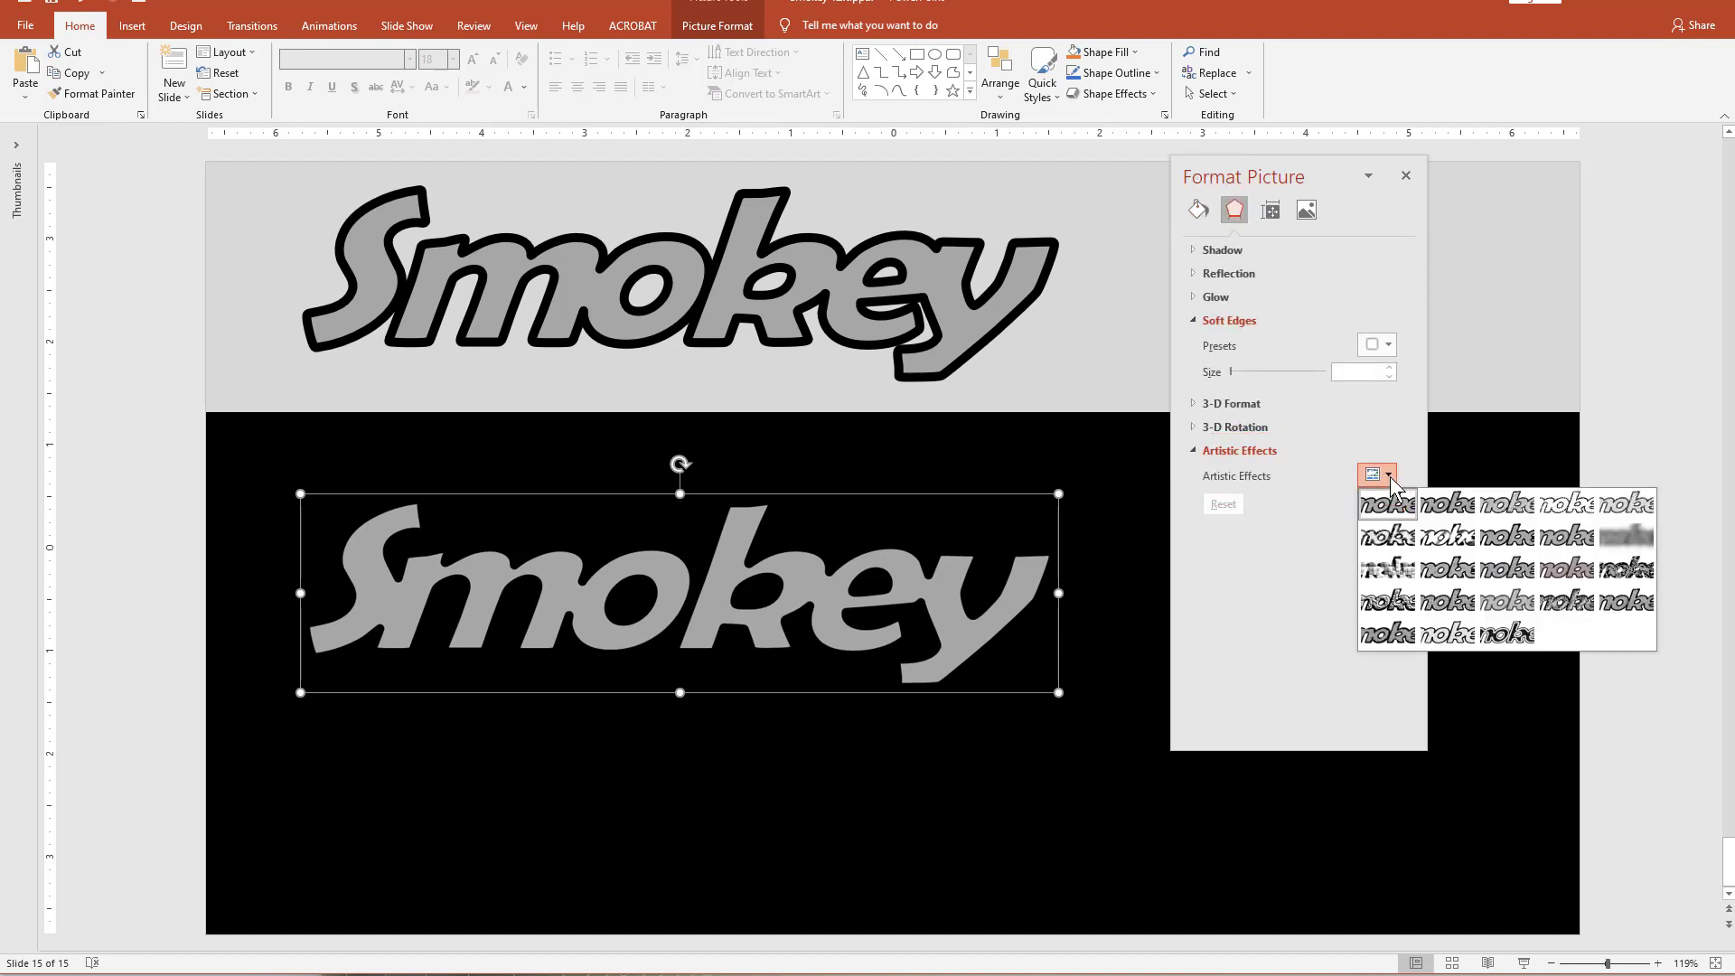
pyautogui.click(1395, 547)
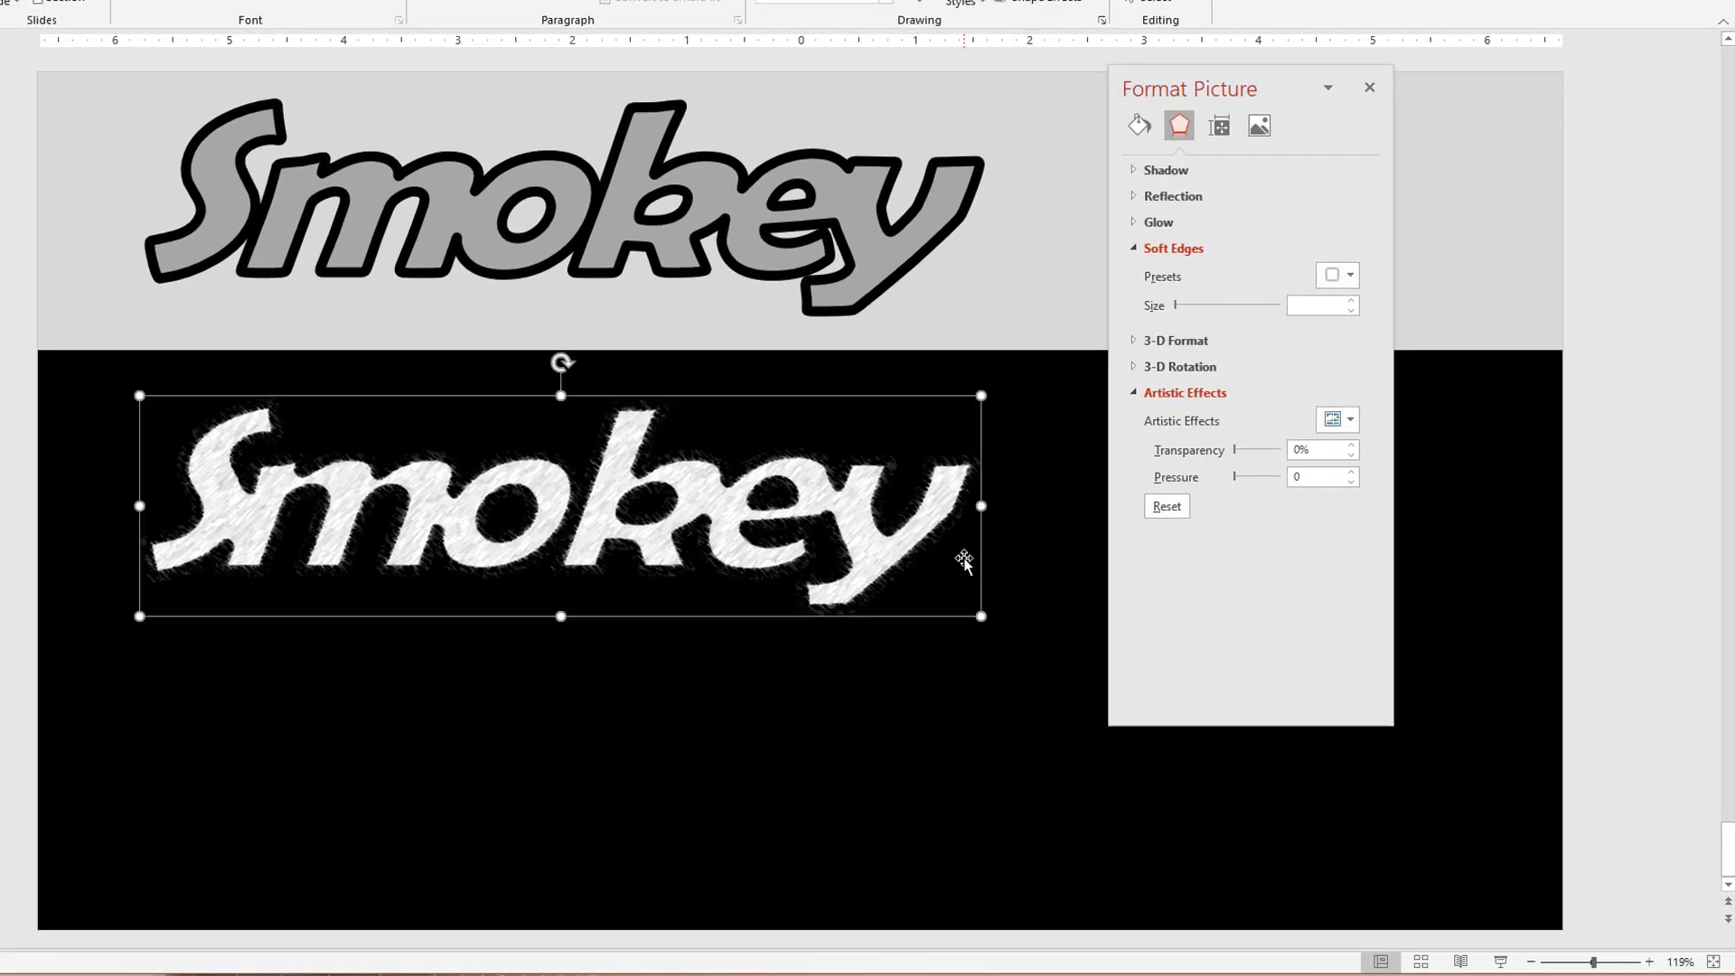
# Move the sketched Smokey picture up so it straddles the boundary between the gray background and the black area.
pyautogui.moveTo(657, 480); pyautogui.dragTo(662, 466)
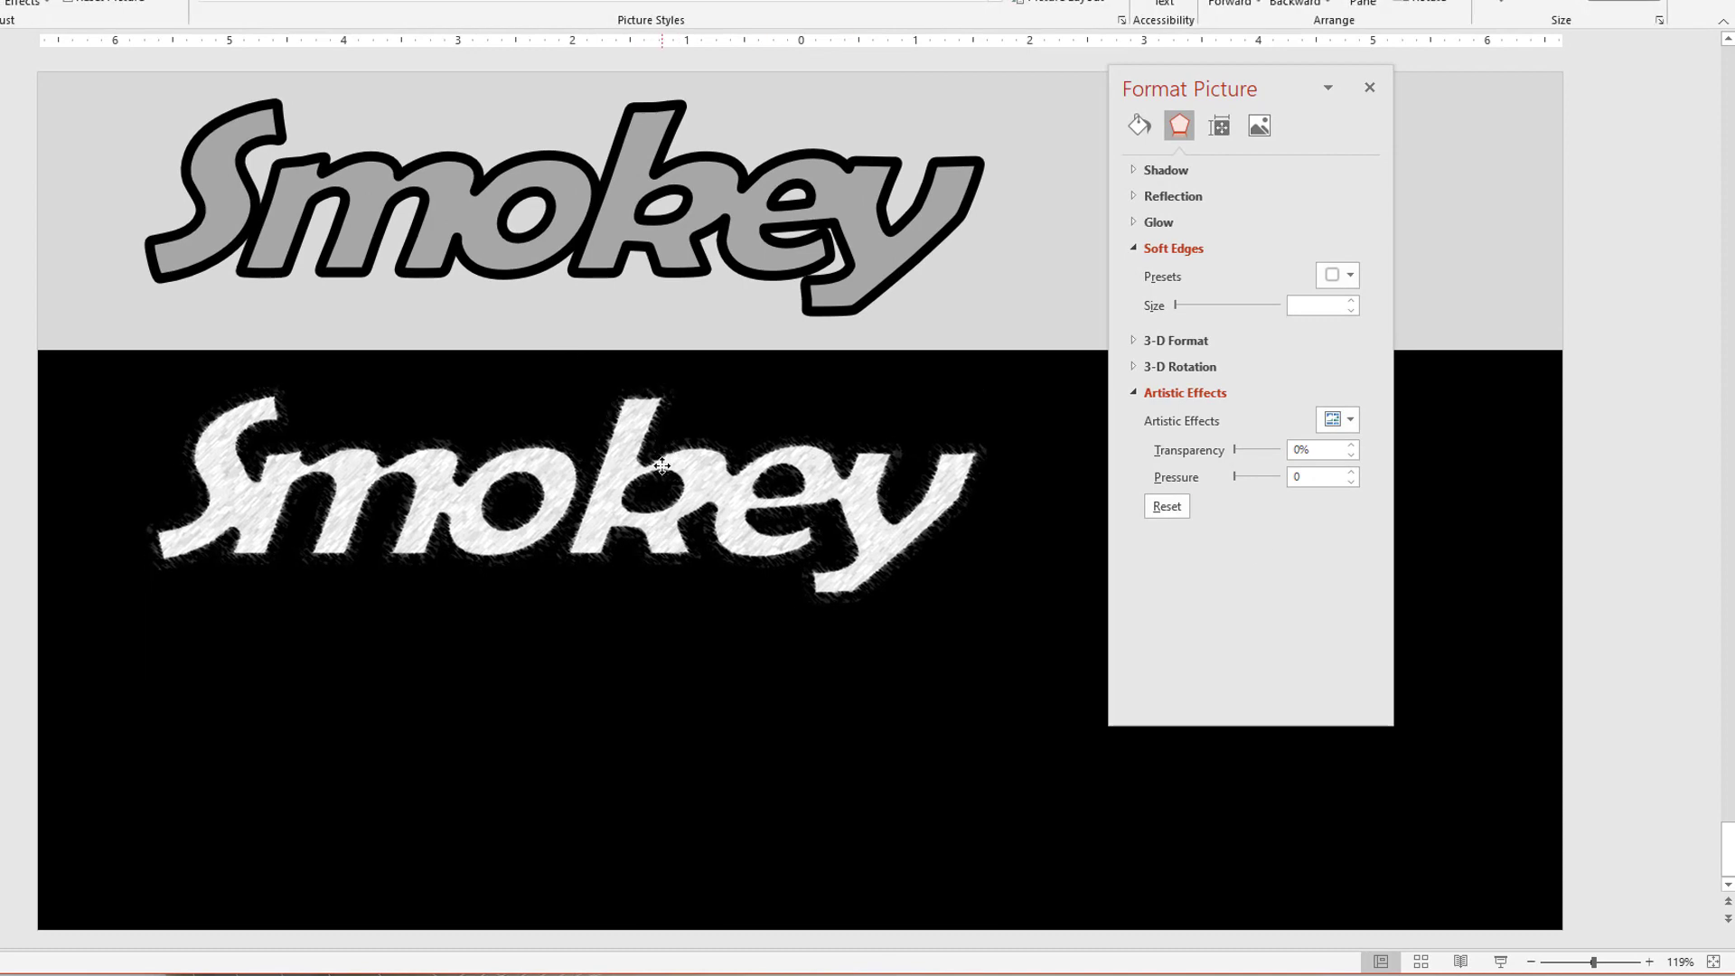
pyautogui.click(659, 461)
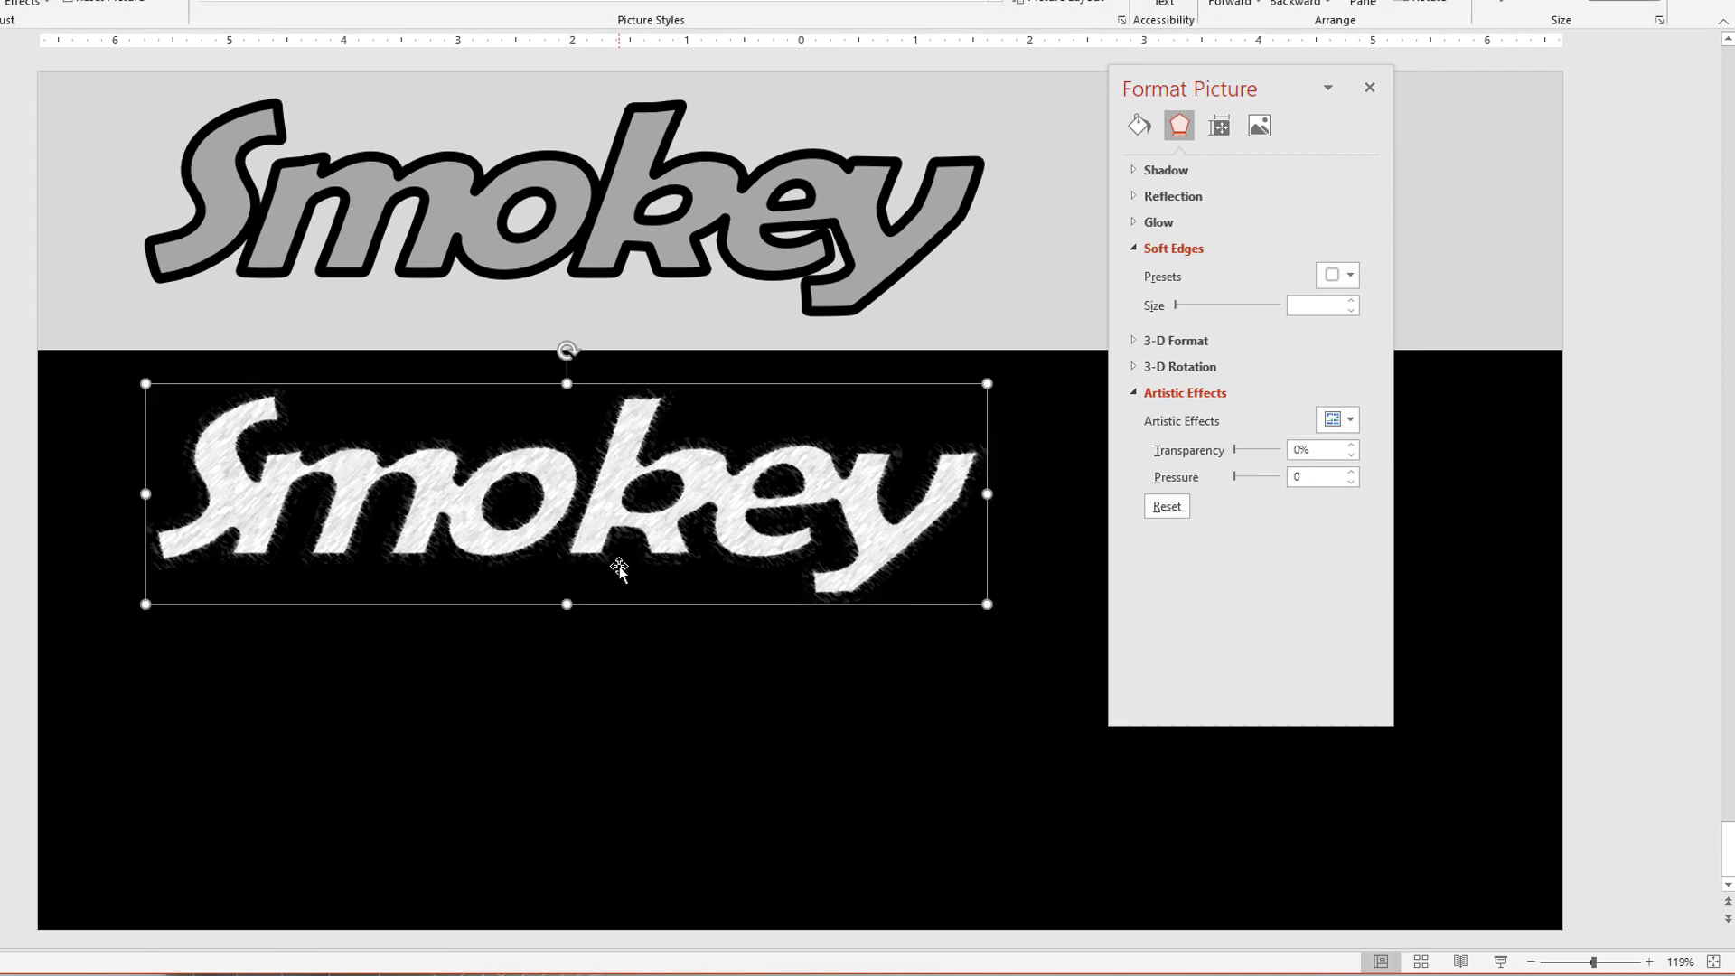
pyautogui.moveTo(614, 517); pyautogui.dragTo(611, 410)
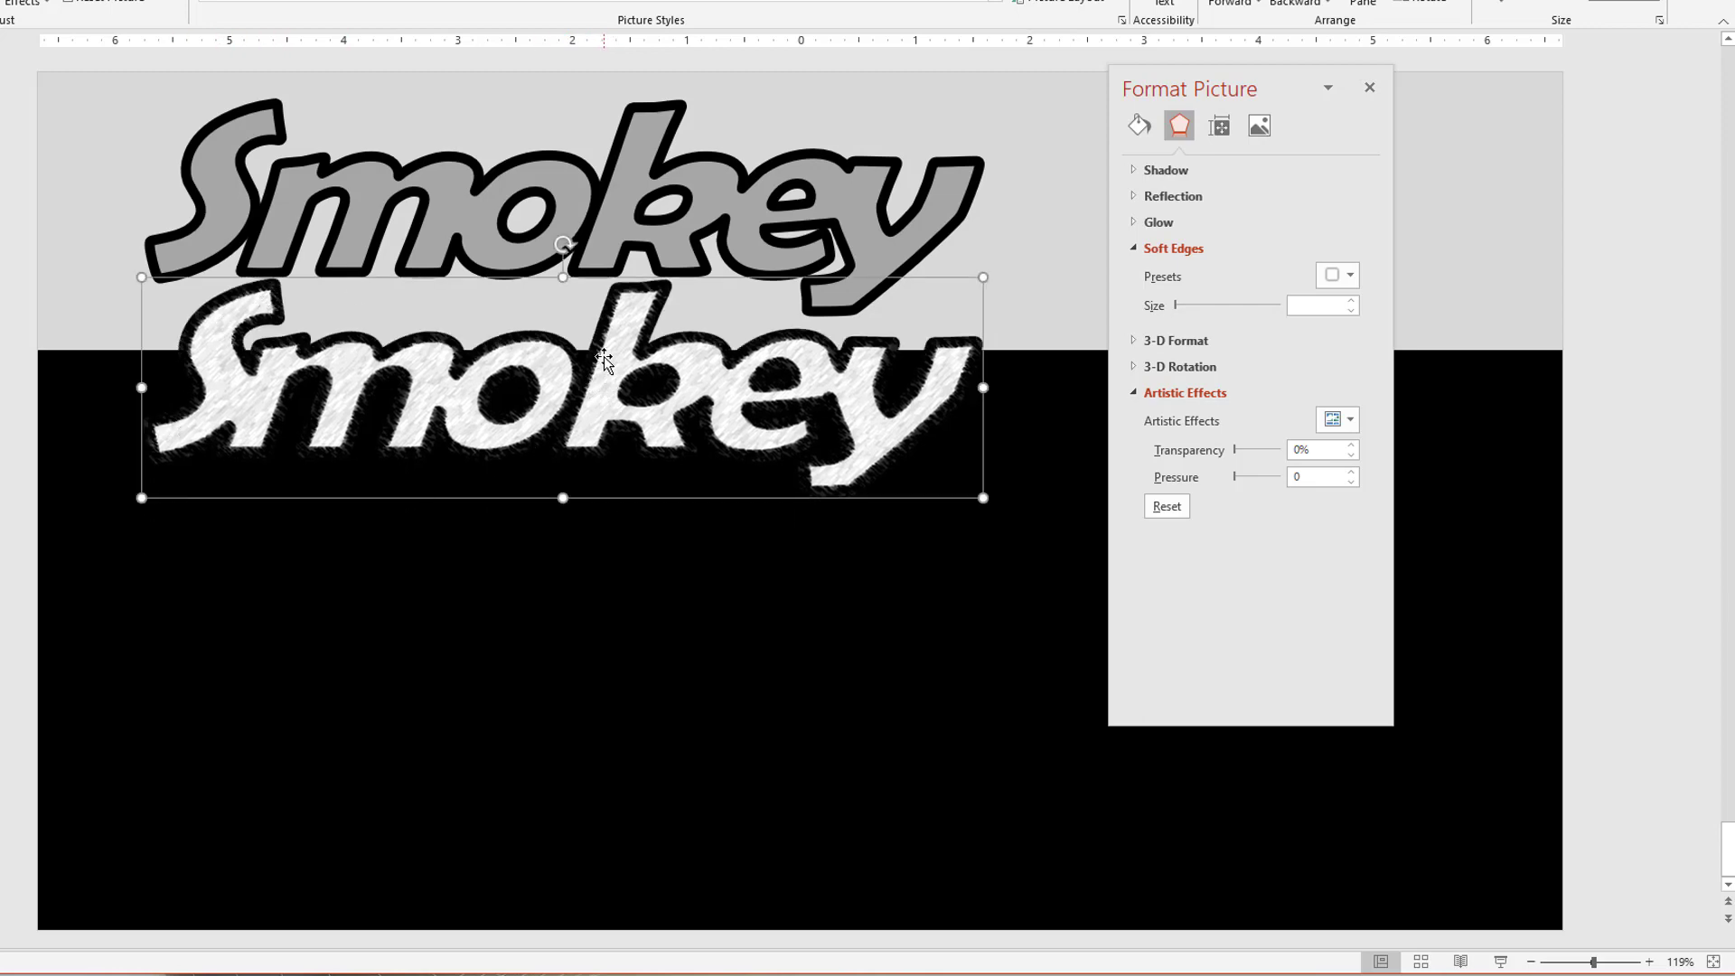
pyautogui.moveTo(643, 320); pyautogui.dragTo(655, 298)
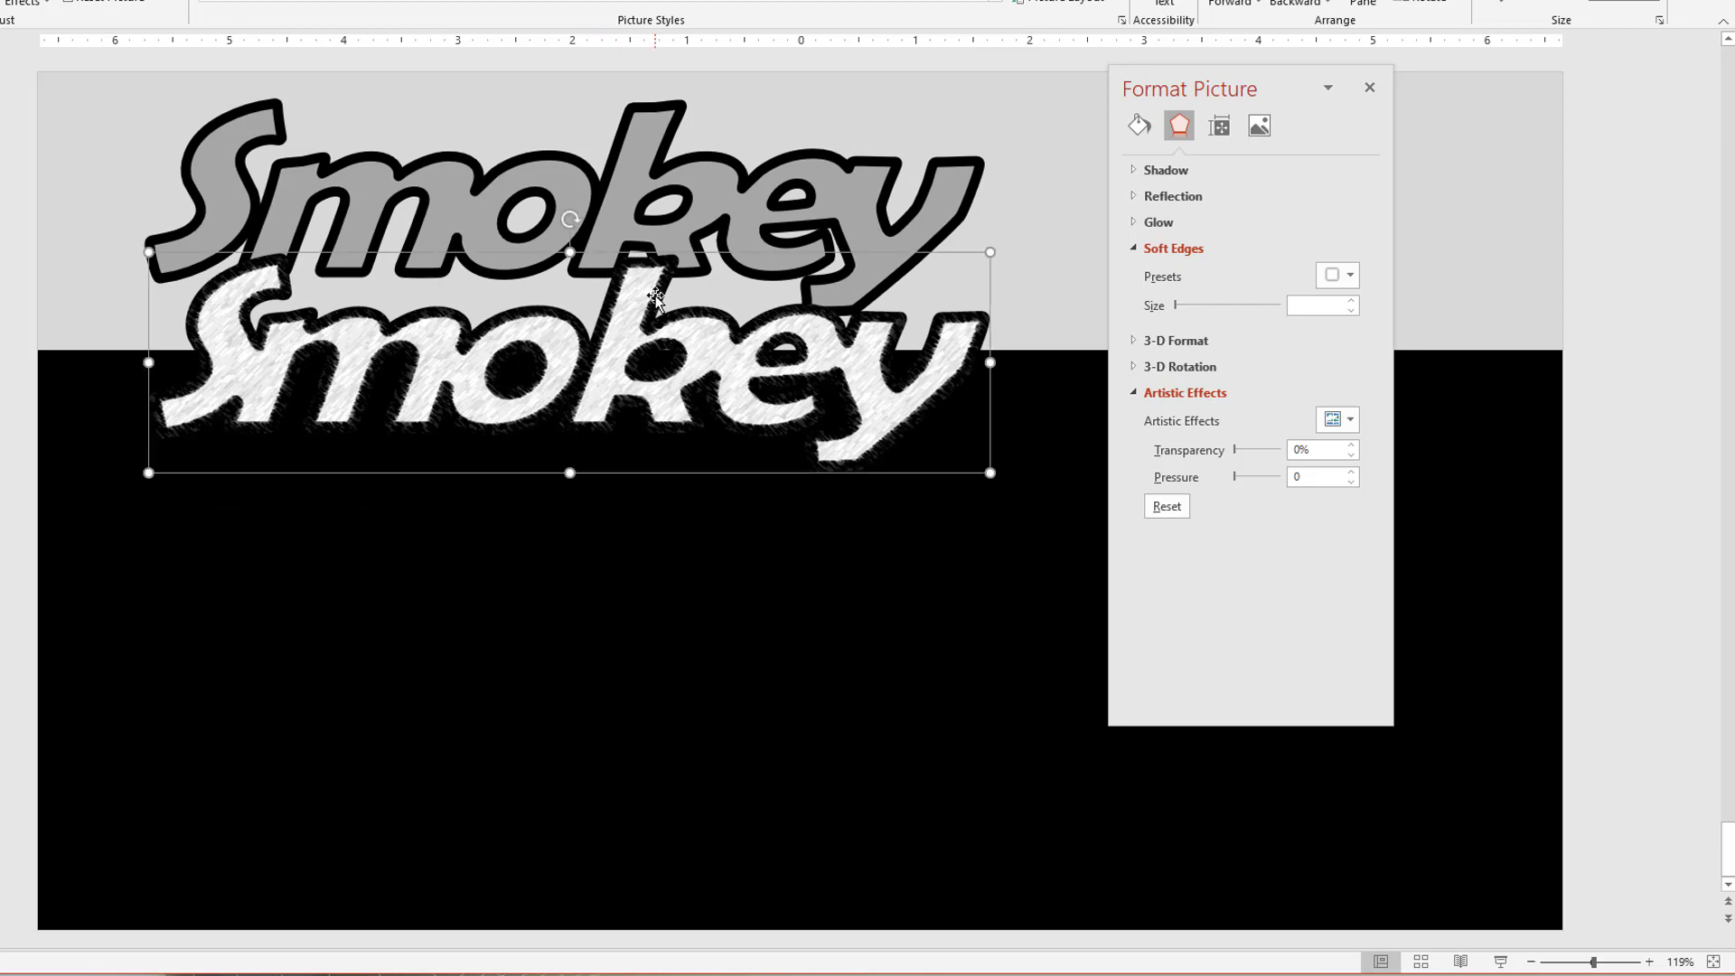
# Paste a copy of the sketched Smokey as a picture, delete the original sketched version, and move the copy within the black area.
pyautogui.hotkey('ctrl', 'v')
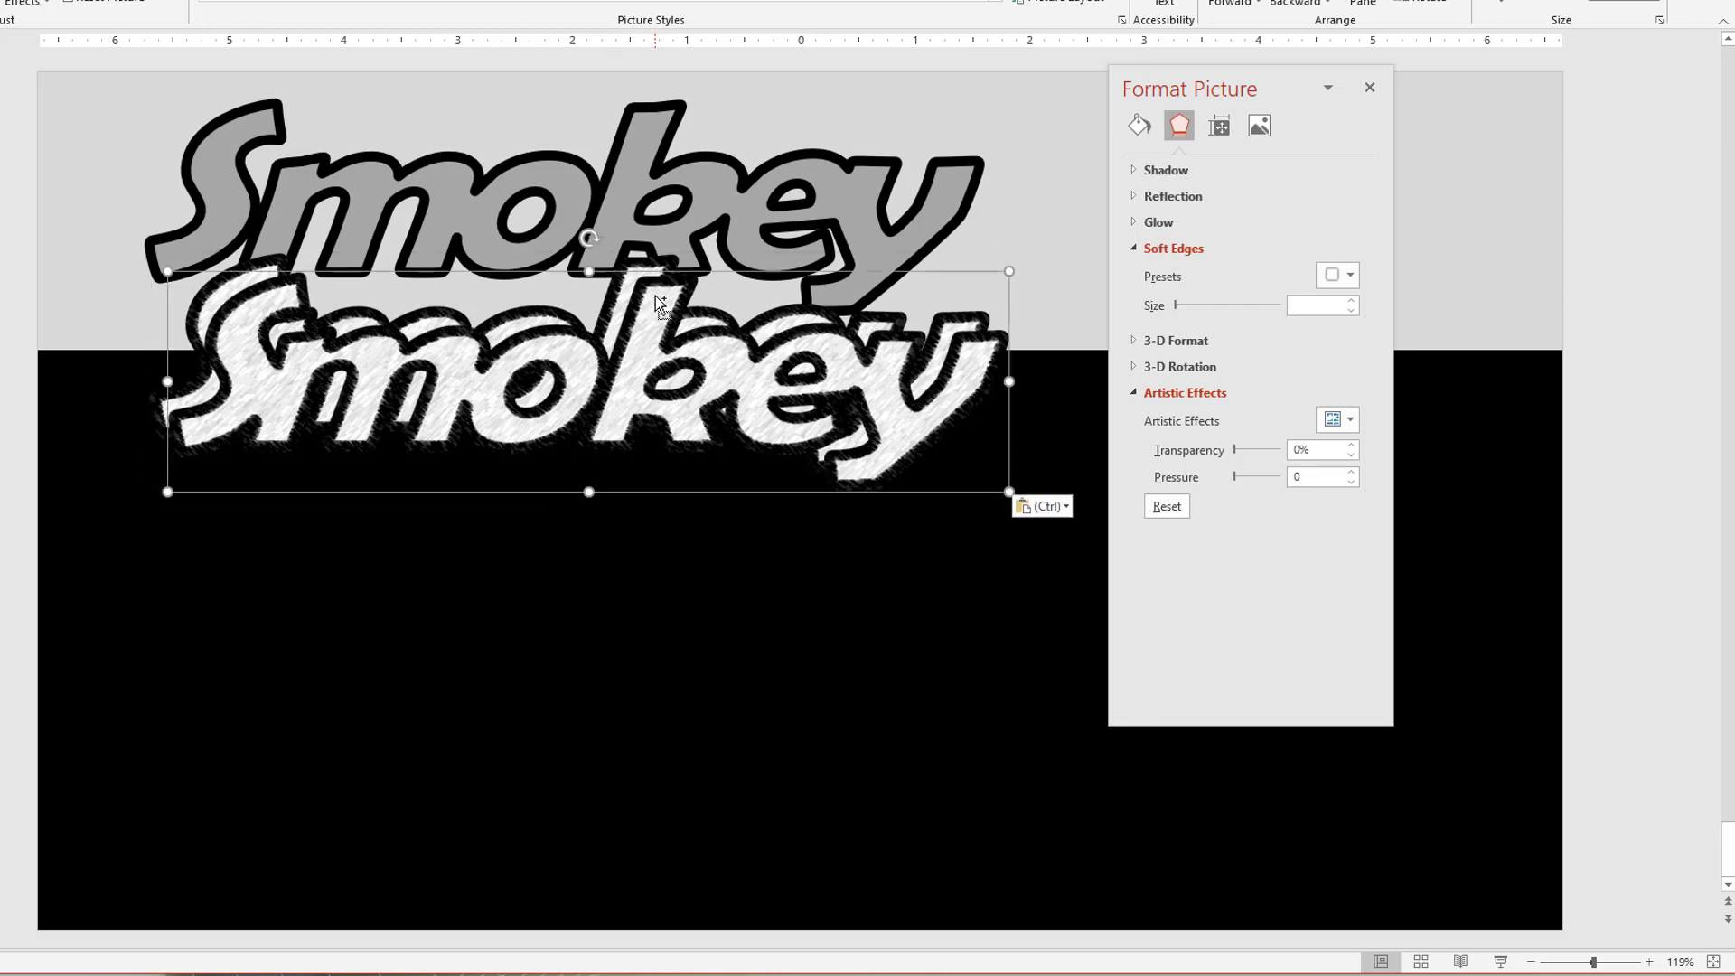
pyautogui.click(1058, 505)
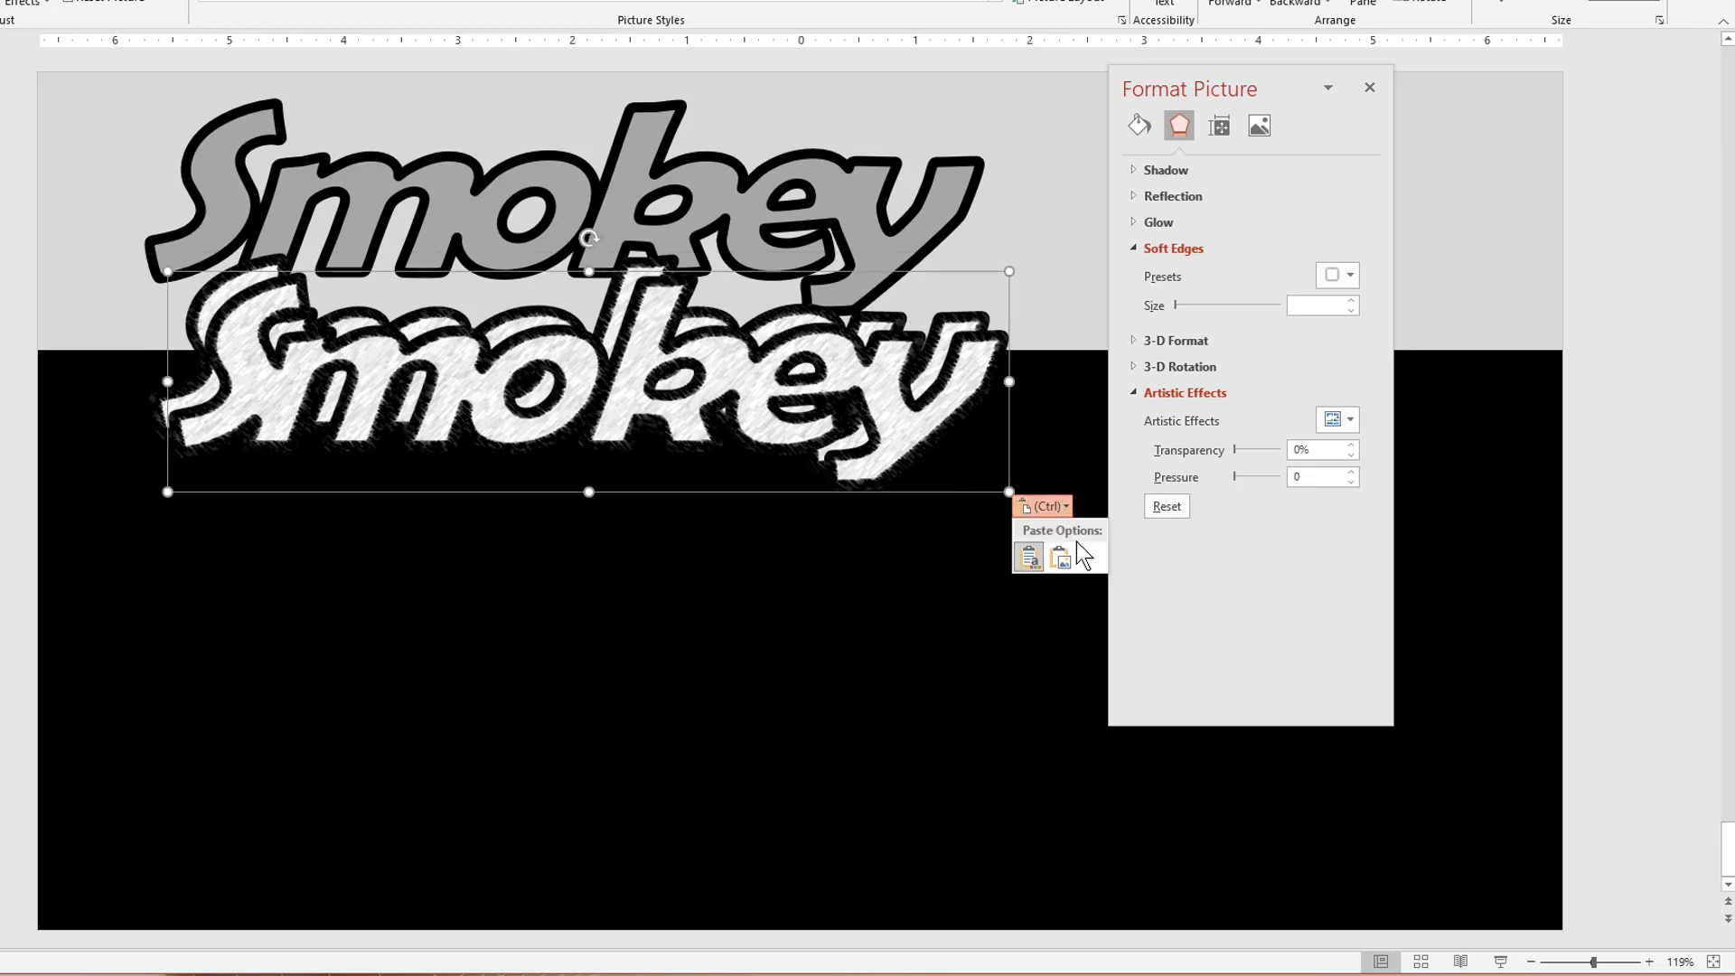
pyautogui.click(1063, 553)
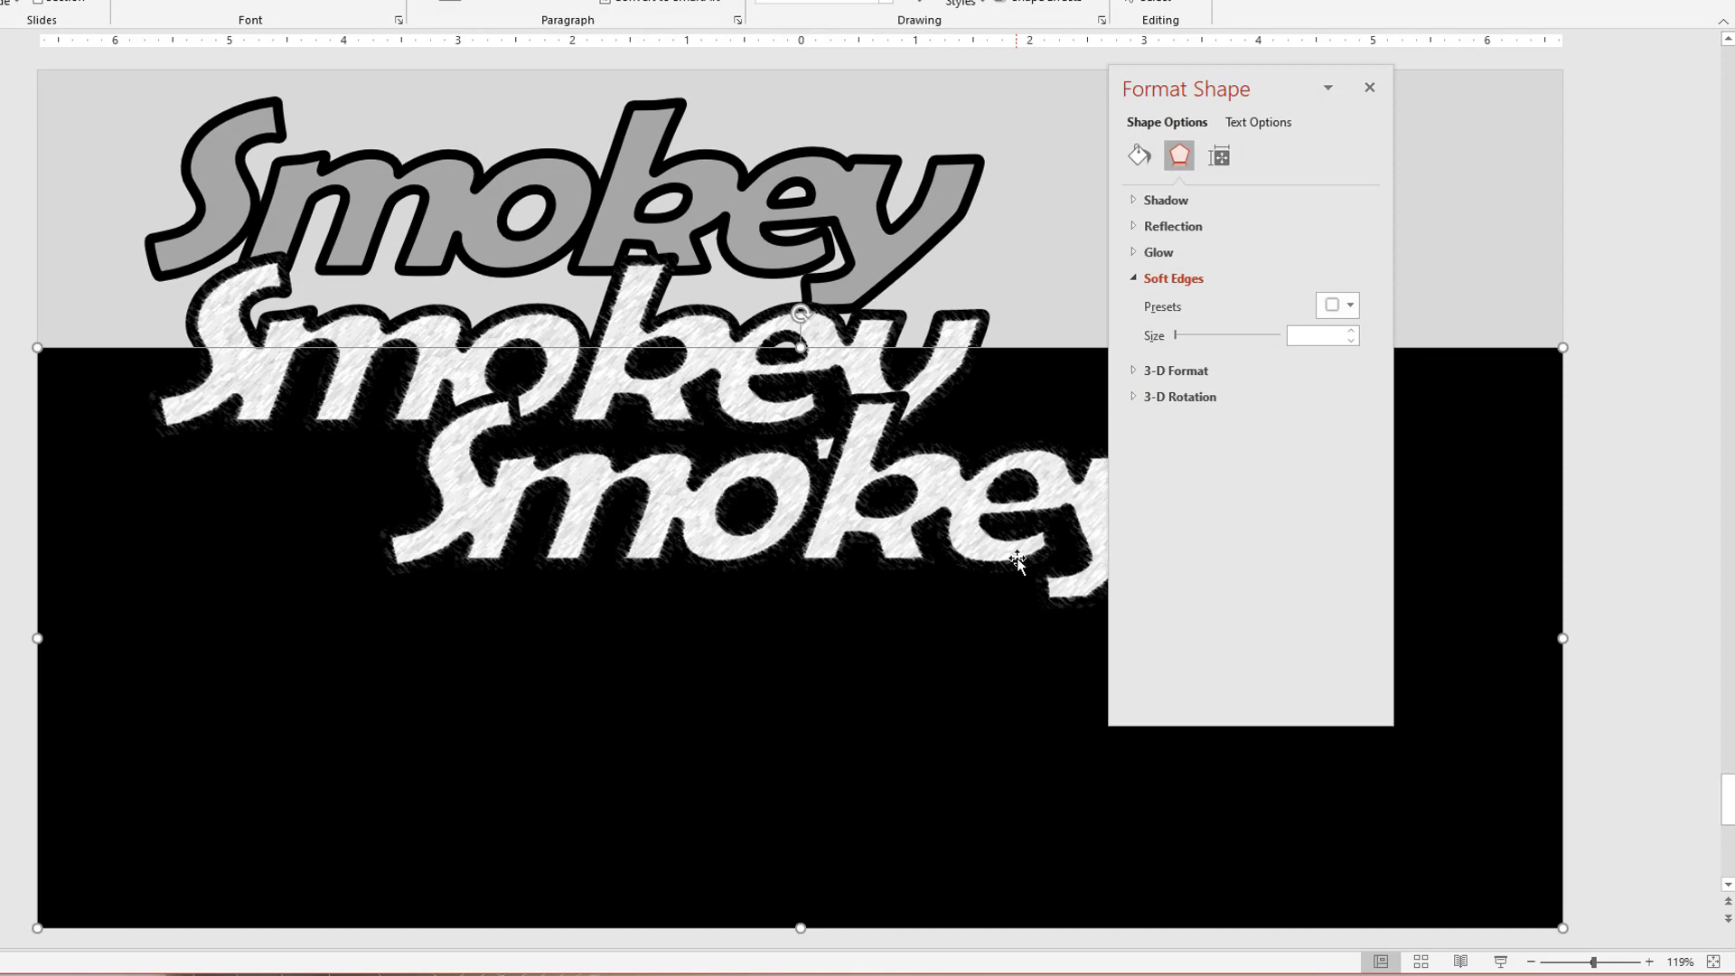
pyautogui.click(446, 327)
pyautogui.press('Delete')
pyautogui.click(859, 524)
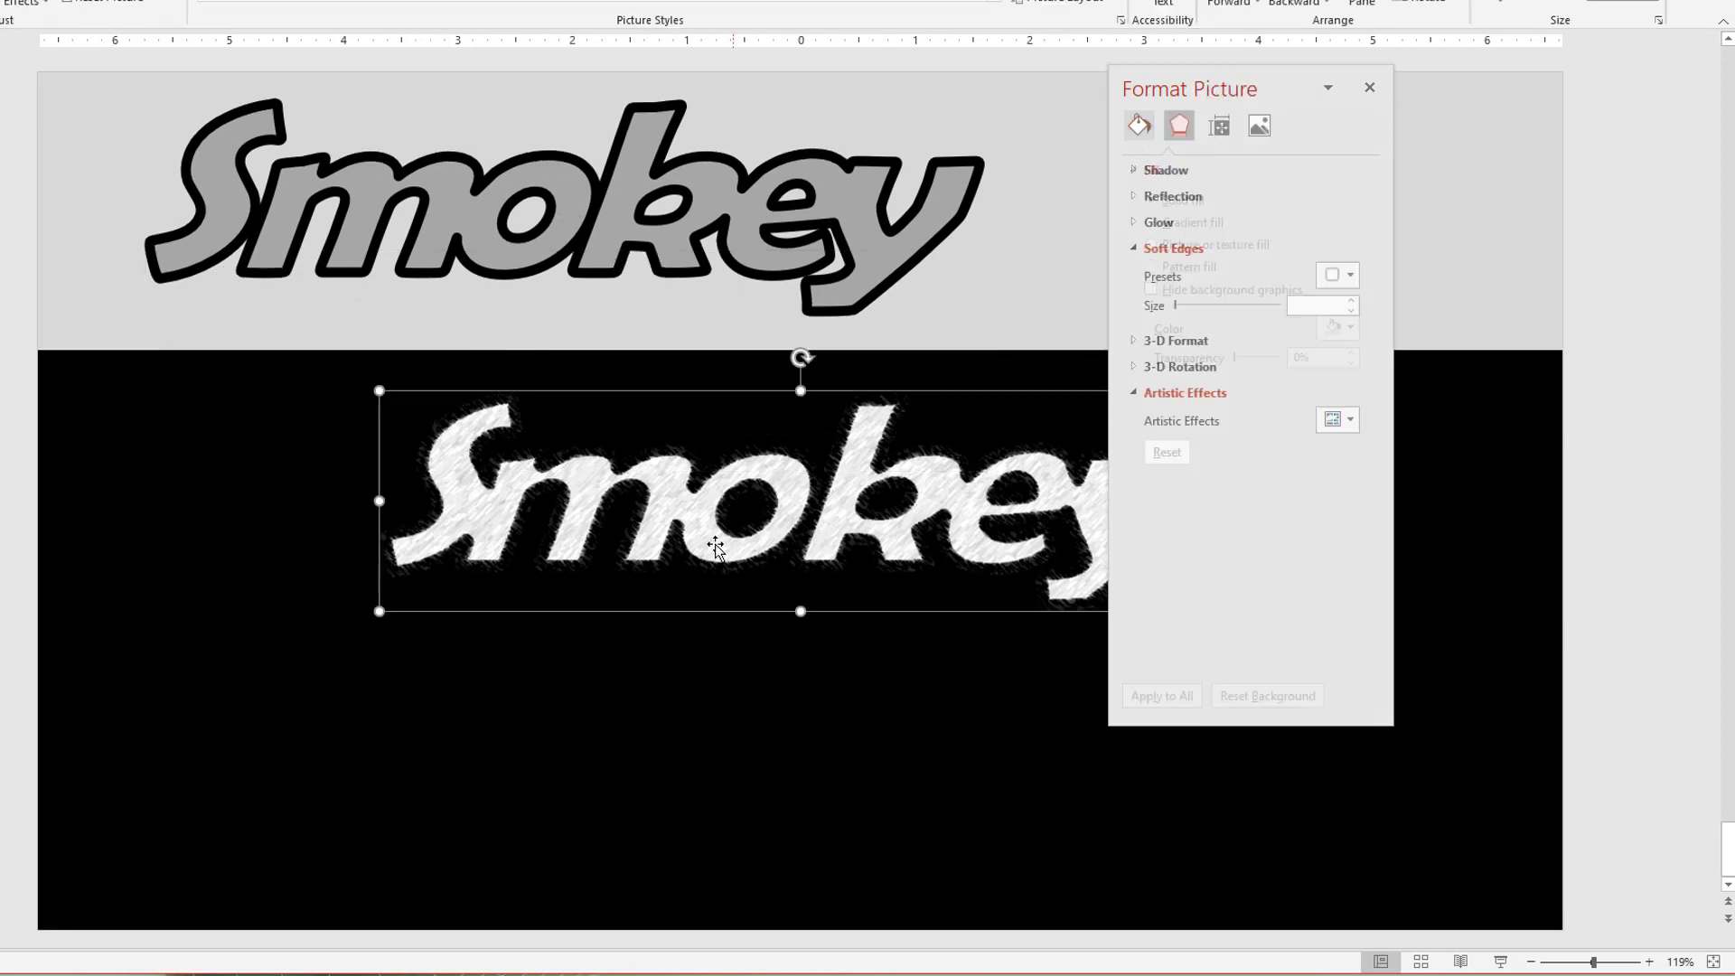
pyautogui.moveTo(750, 542); pyautogui.dragTo(602, 495)
# Apply the Chalk Sketch artistic effect to the newly pasted Smokey picture and shift it slightly lower on the black area.
pyautogui.click(1332, 422)
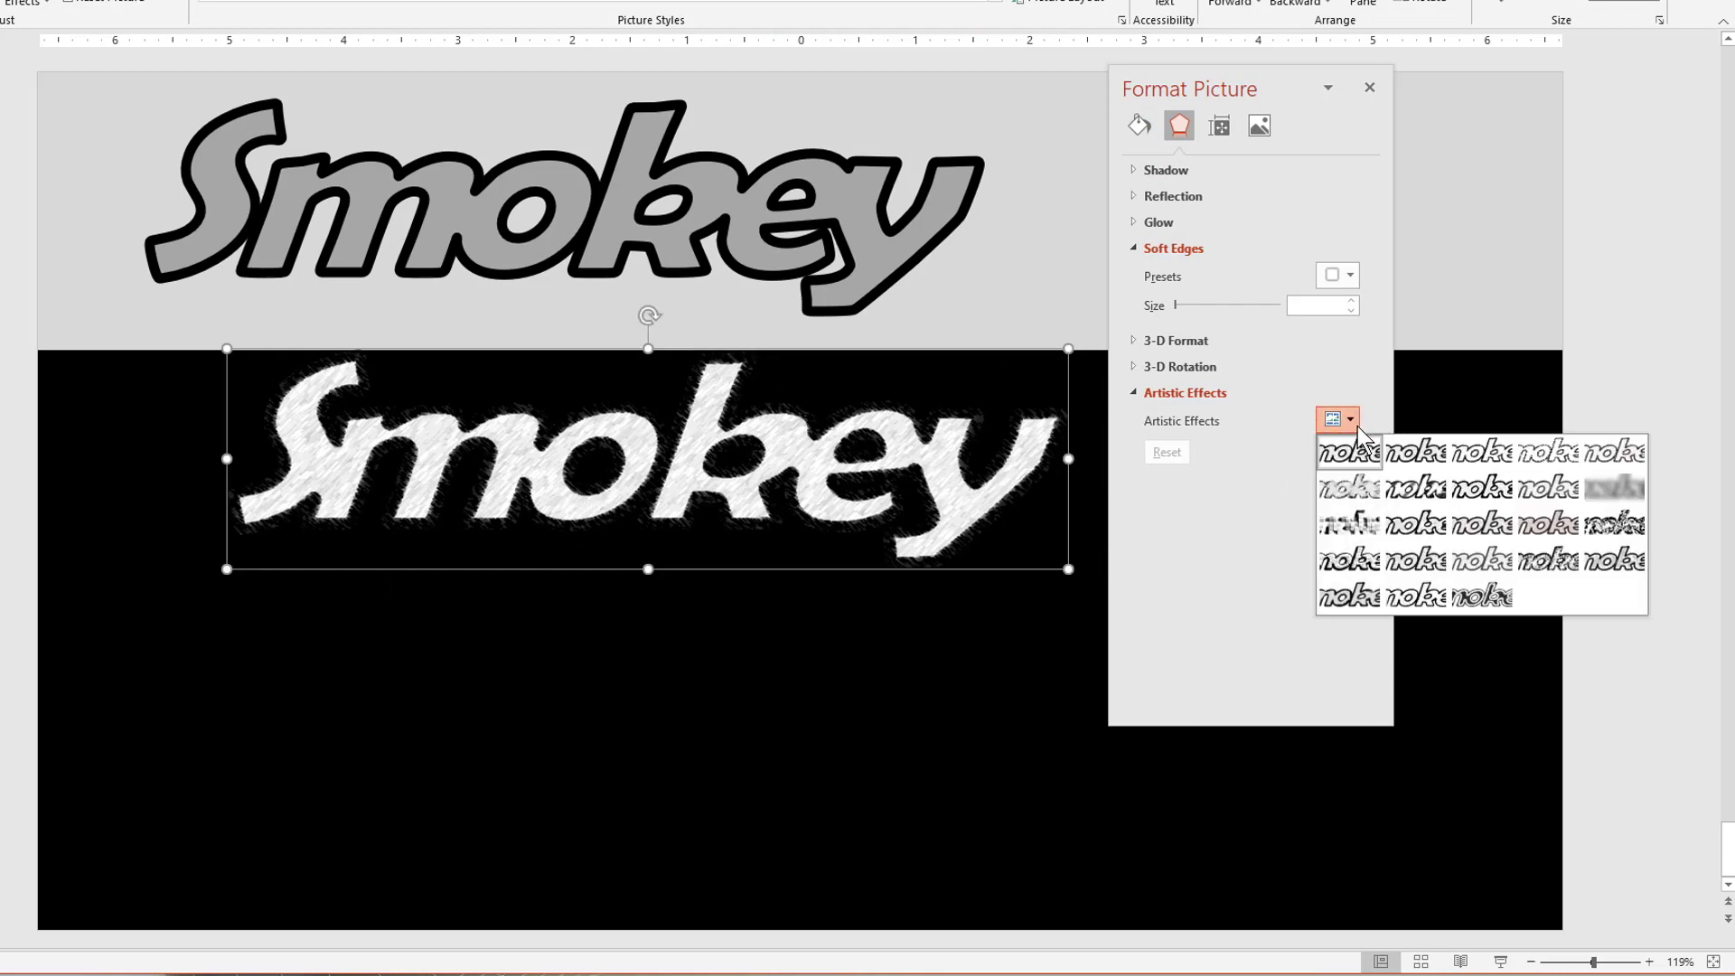
pyautogui.click(1342, 484)
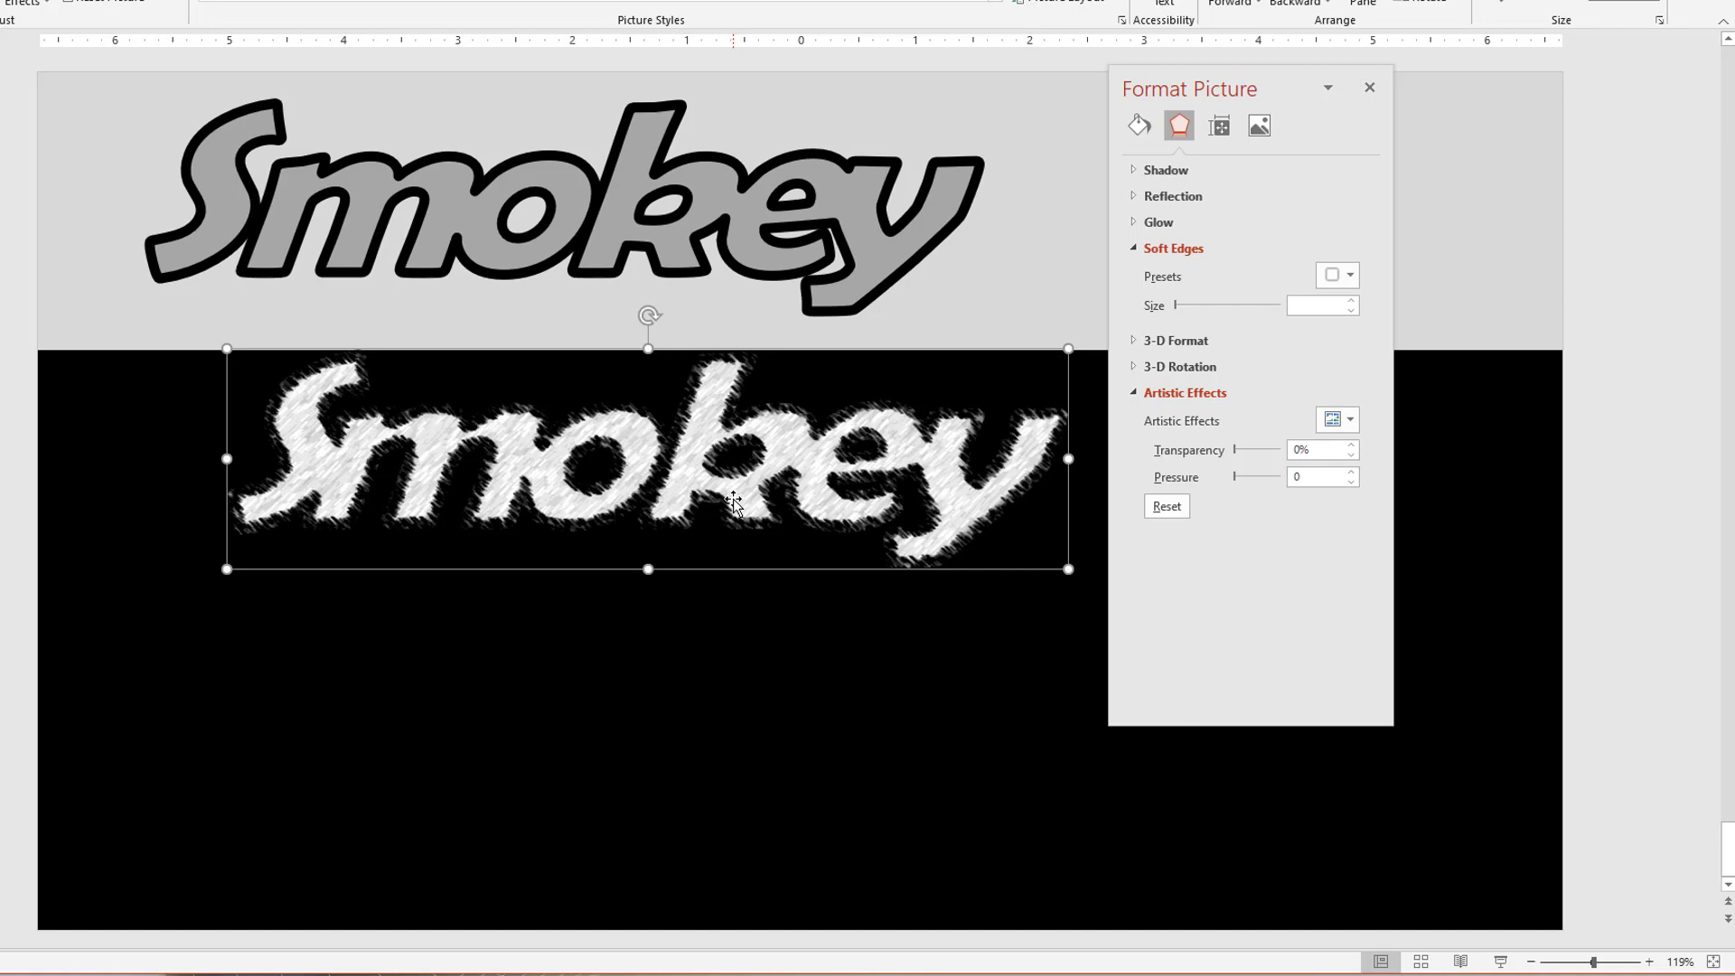
pyautogui.moveTo(725, 472)
pyautogui.mouseDown()
pyautogui.moveTo(722, 334)
pyautogui.moveTo(706, 524)
pyautogui.mouseUp()
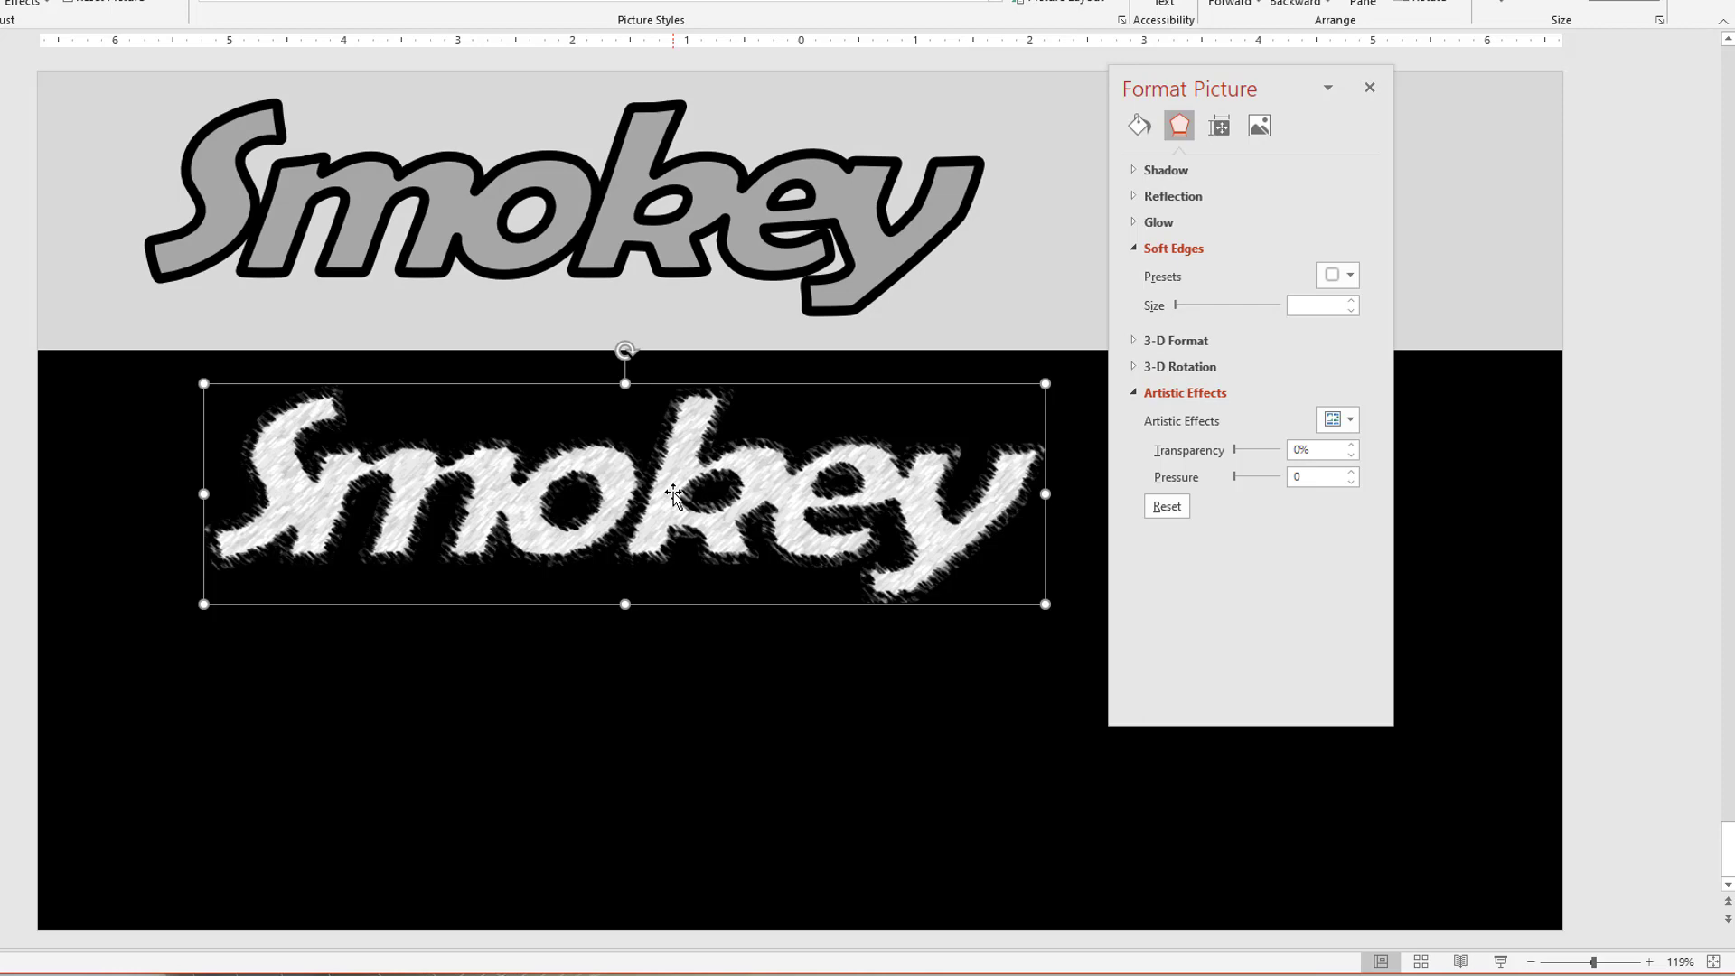
# Replace the twice-sketched Smokey with a copy pasted as a picture and position it just below the gray background.
pyautogui.moveTo(674, 495); pyautogui.dragTo(655, 352)
pyautogui.hotkey('ctrl', 'v')
pyautogui.click(1086, 483)
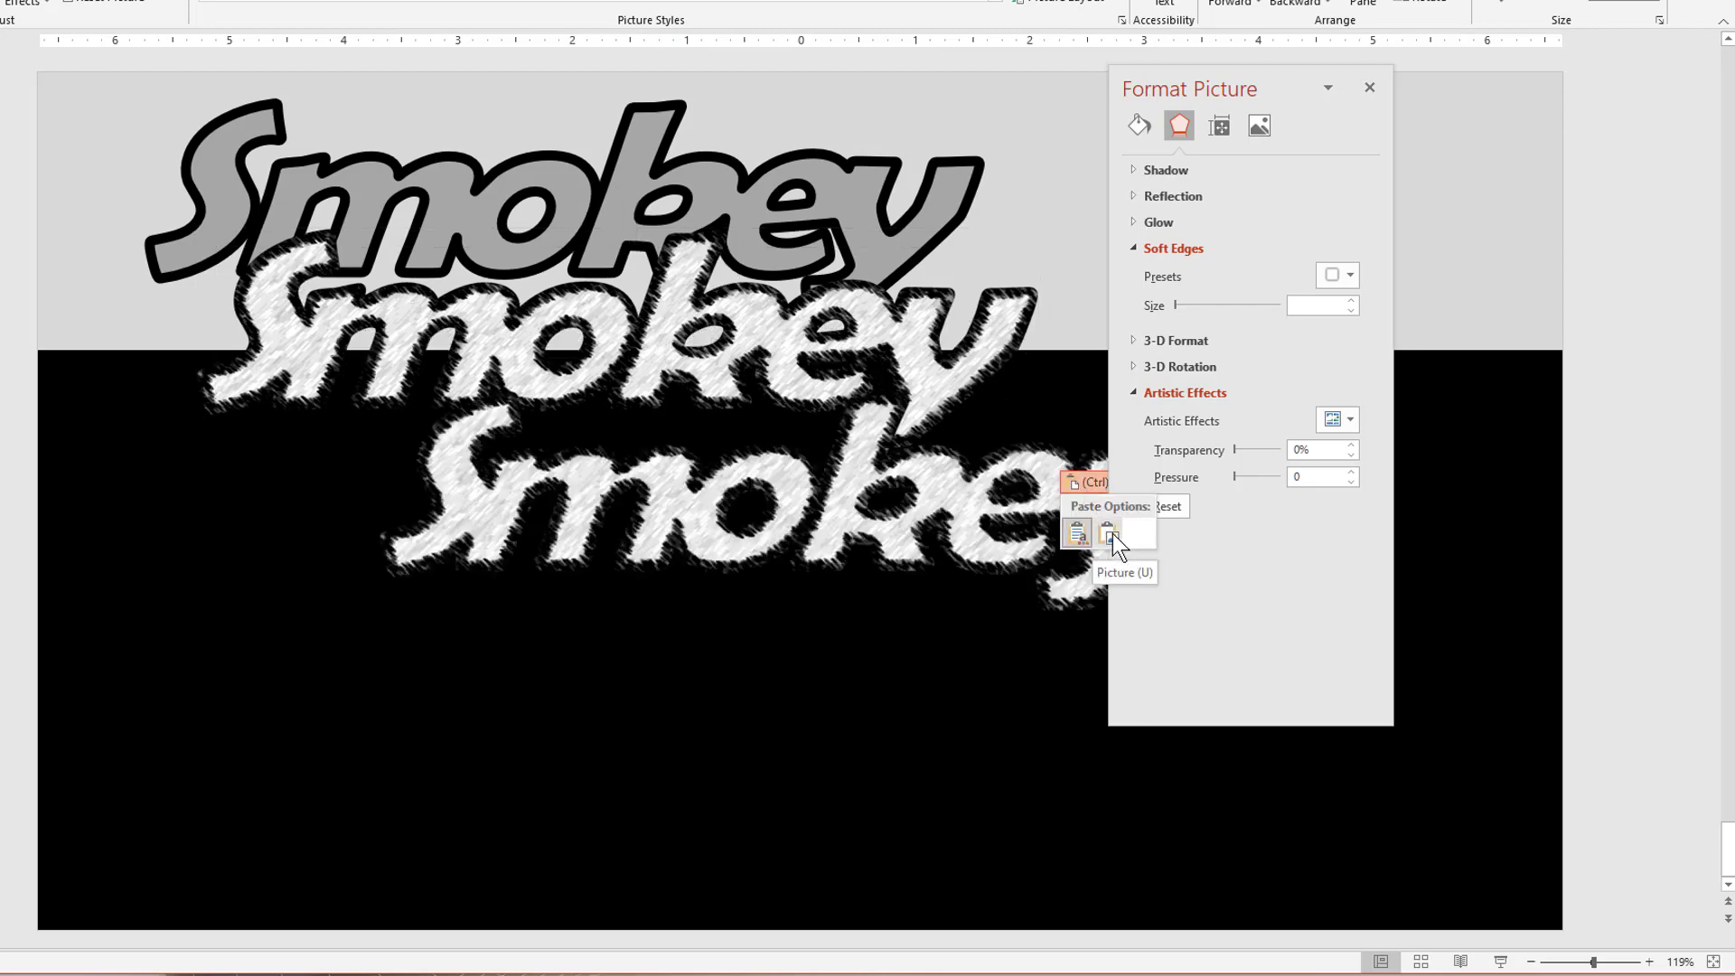
pyautogui.click(1114, 533)
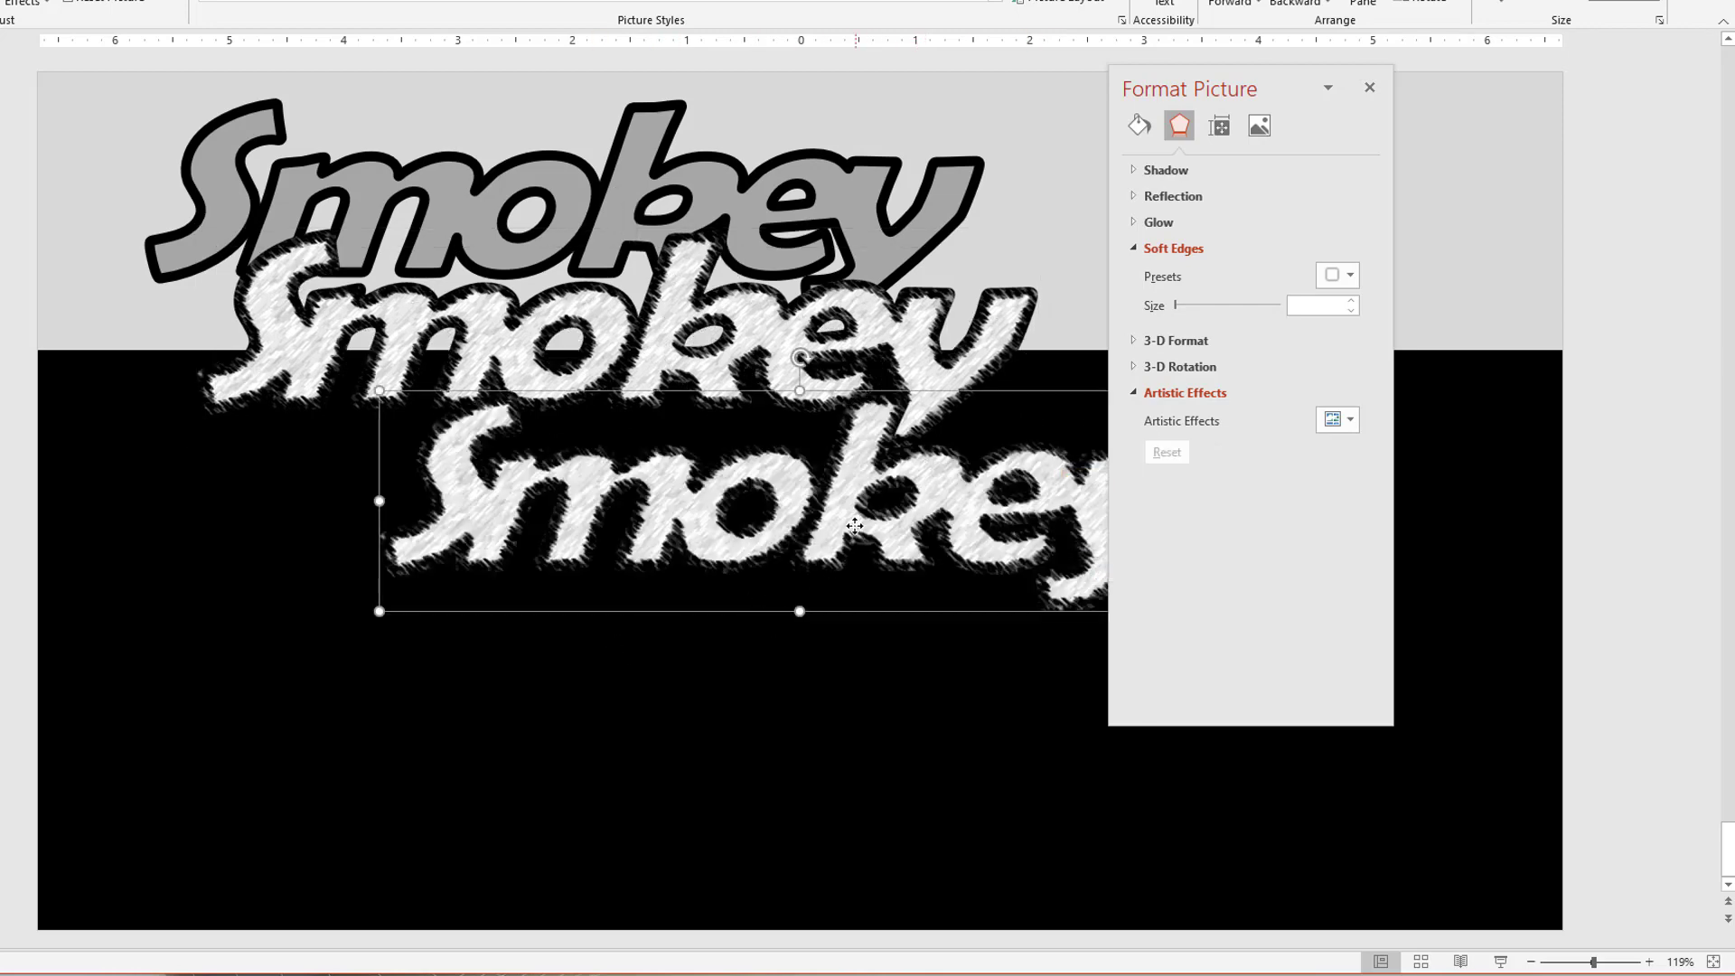
pyautogui.moveTo(855, 525); pyautogui.dragTo(631, 638)
pyautogui.click(1012, 344)
pyautogui.press('Delete')
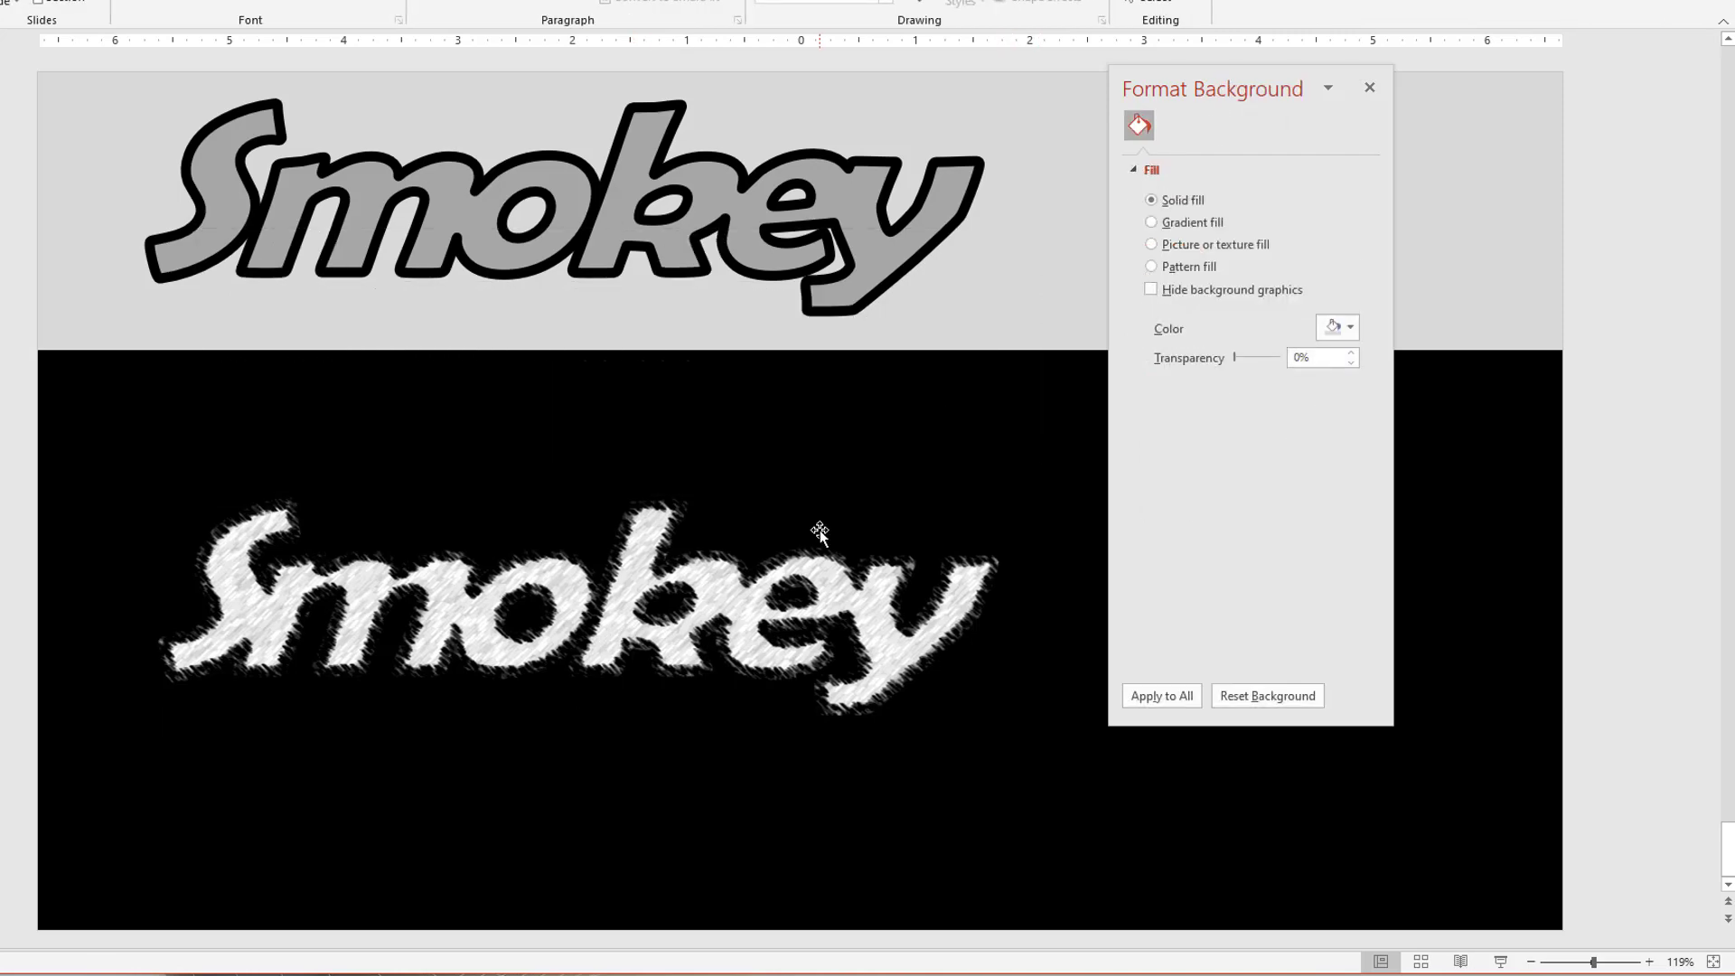
pyautogui.moveTo(820, 534); pyautogui.dragTo(800, 384)
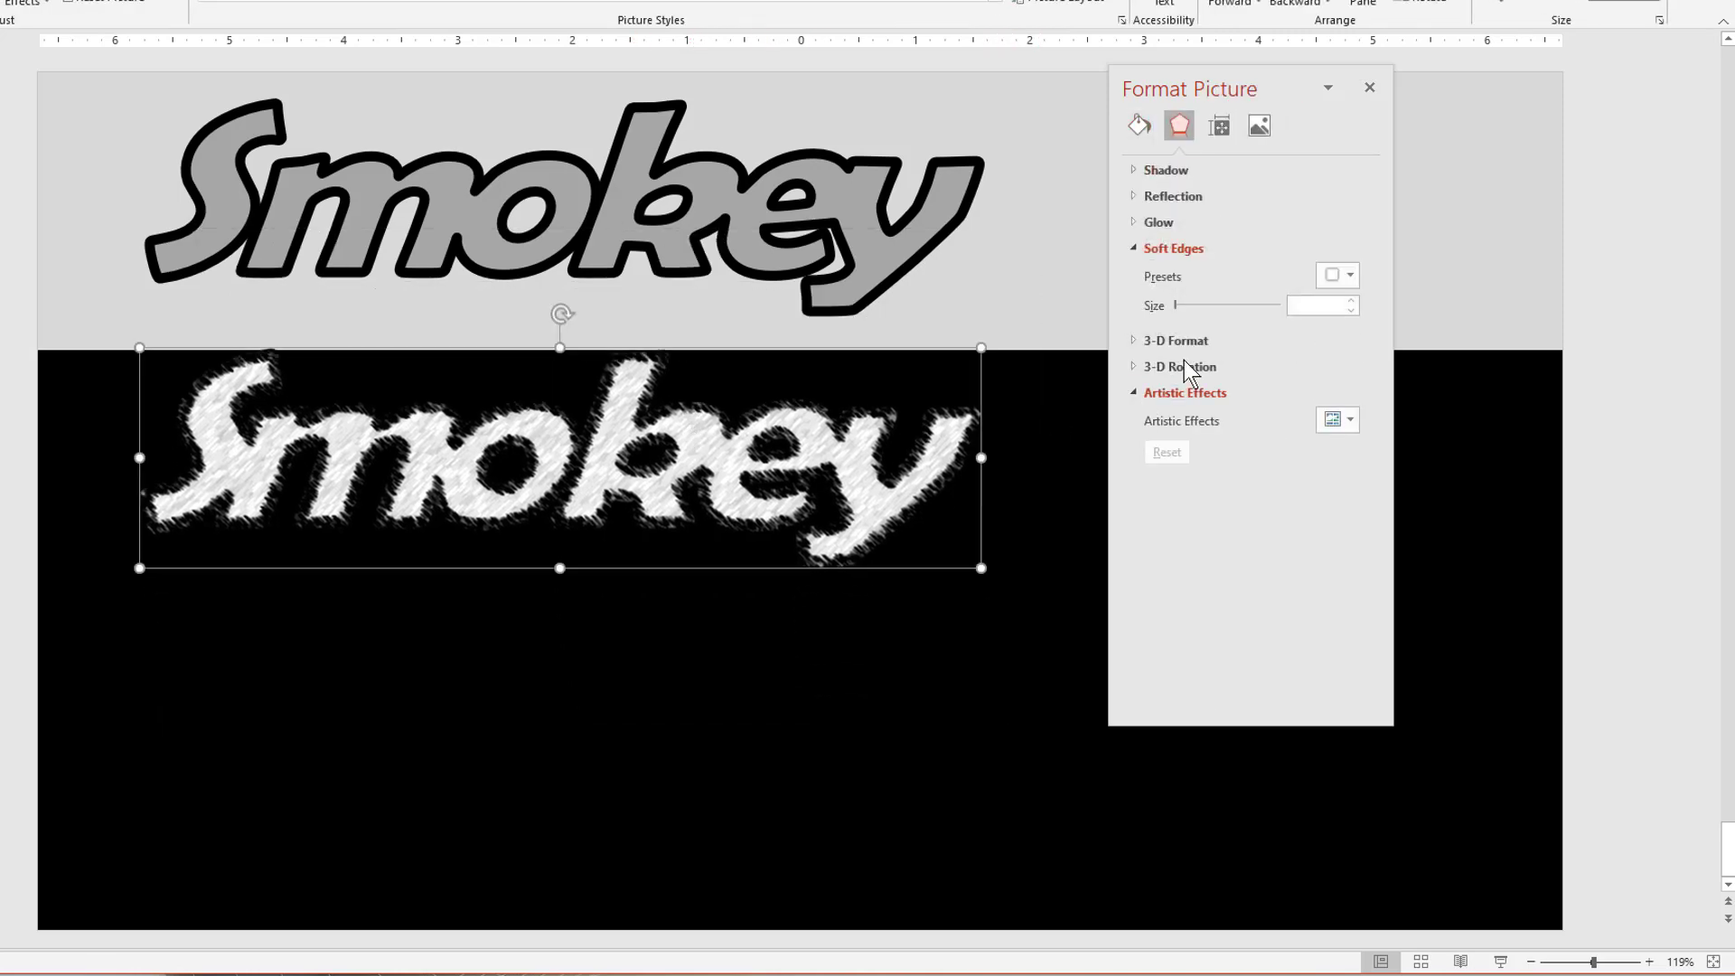
# Apply Chalk Sketch a third time to the Smokey picture and move it up across the gray and black boundary.
pyautogui.click(1350, 421)
pyautogui.click(1346, 495)
pyautogui.moveTo(486, 473); pyautogui.dragTo(486, 492)
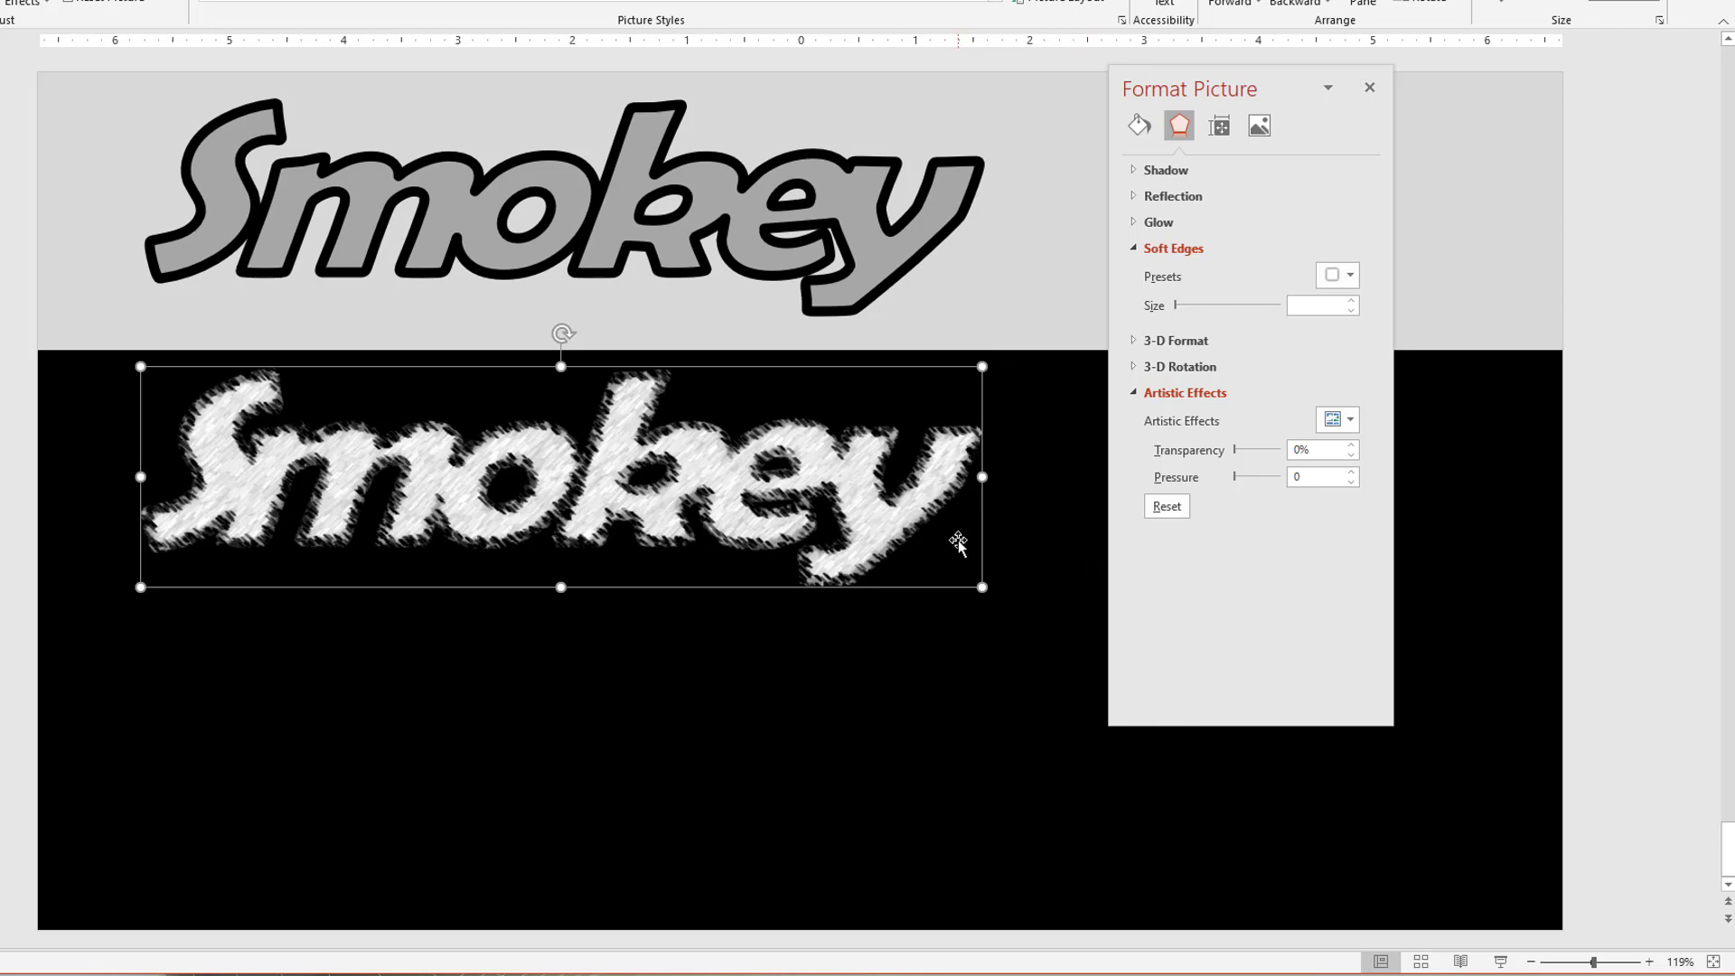
pyautogui.moveTo(959, 542); pyautogui.dragTo(937, 602)
pyautogui.moveTo(842, 433); pyautogui.dragTo(847, 388)
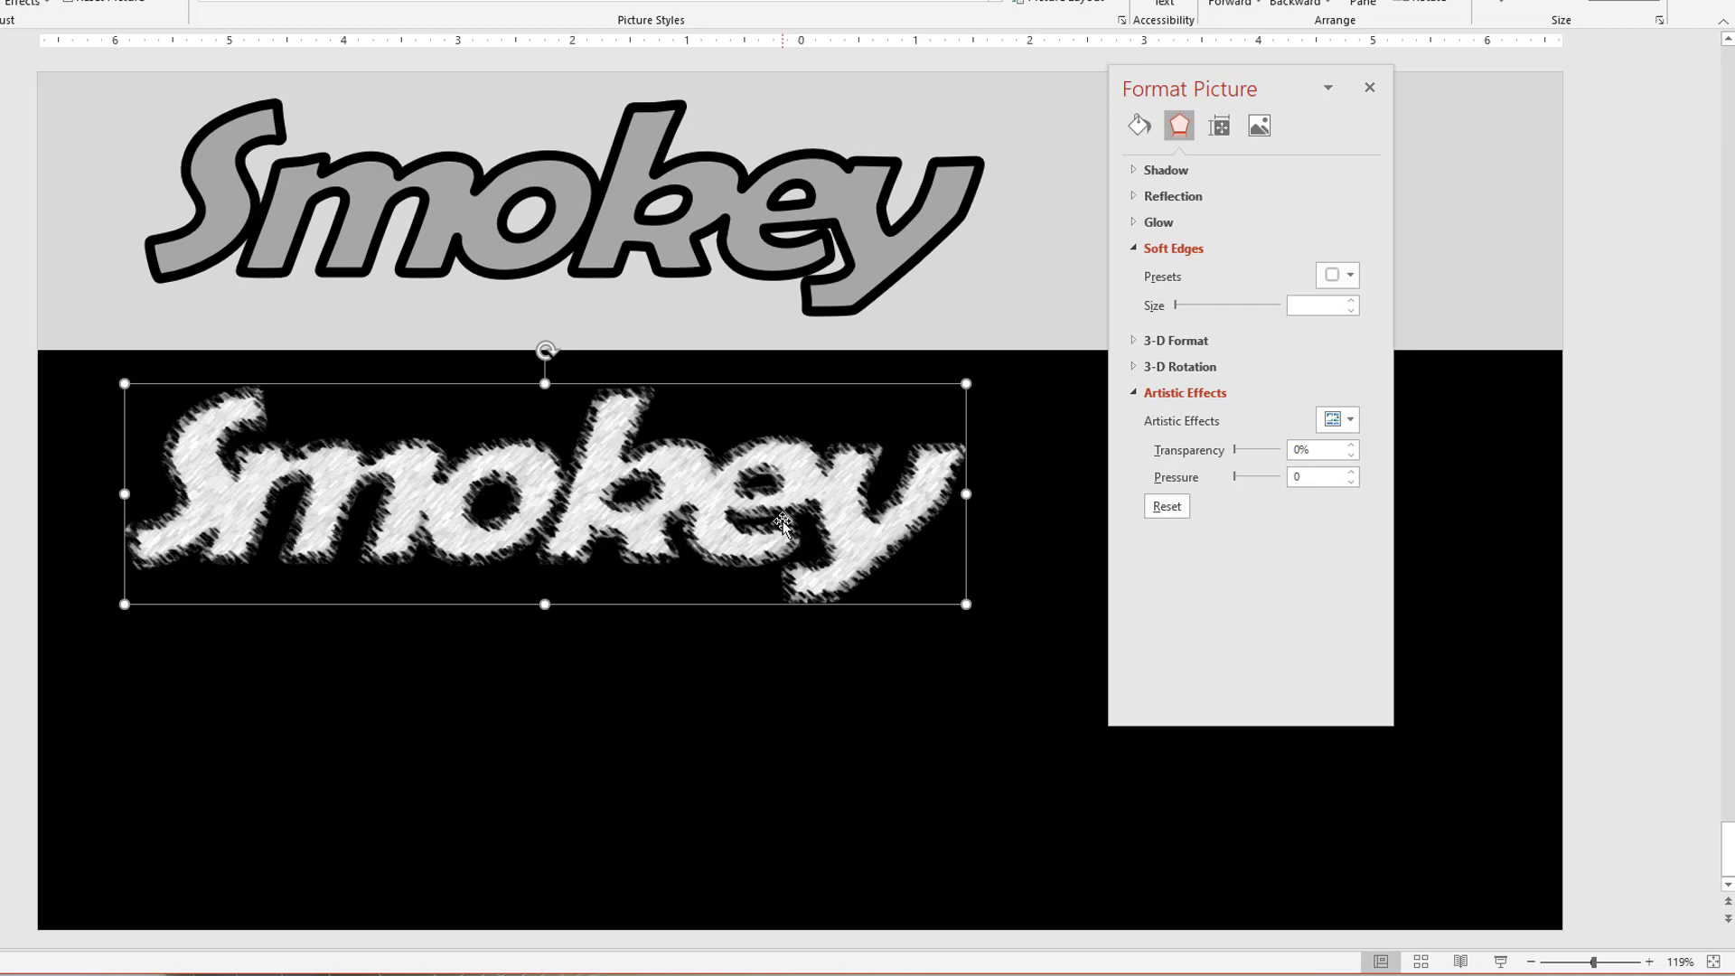
pyautogui.moveTo(823, 514); pyautogui.dragTo(843, 383)
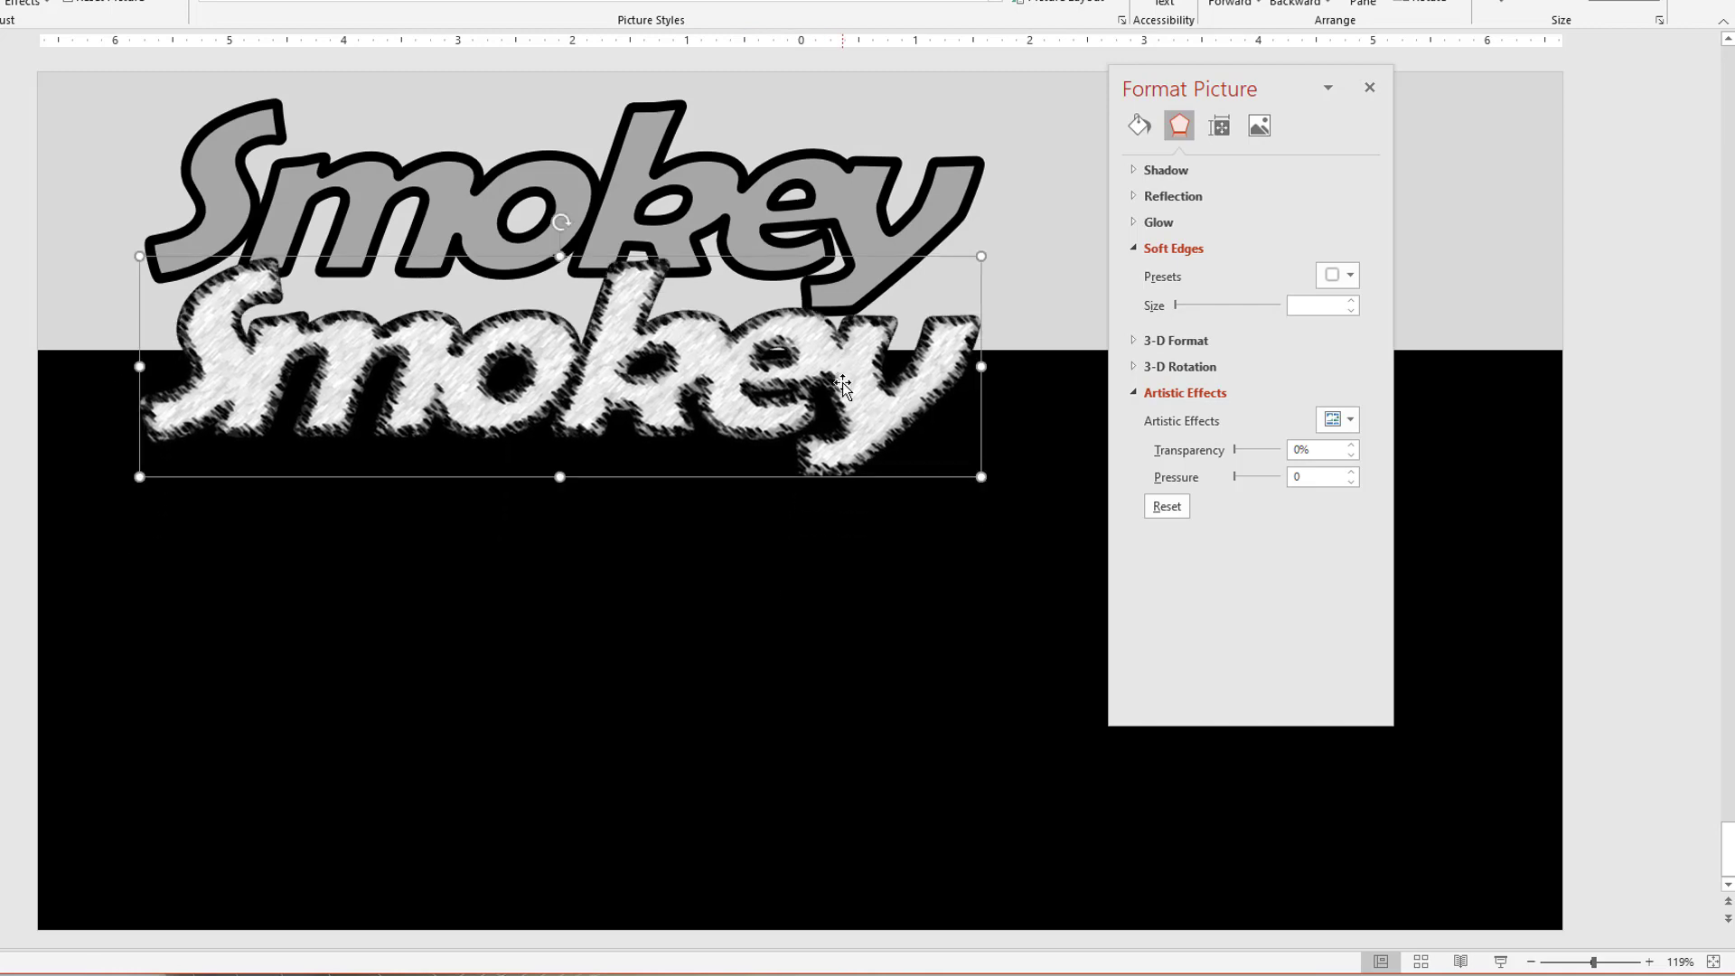
# Paste the thrice-sketched Smokey as a picture, delete the version straddling the boundary, and place the copy on the black area.
pyautogui.hotkey('ctrl', 'v')
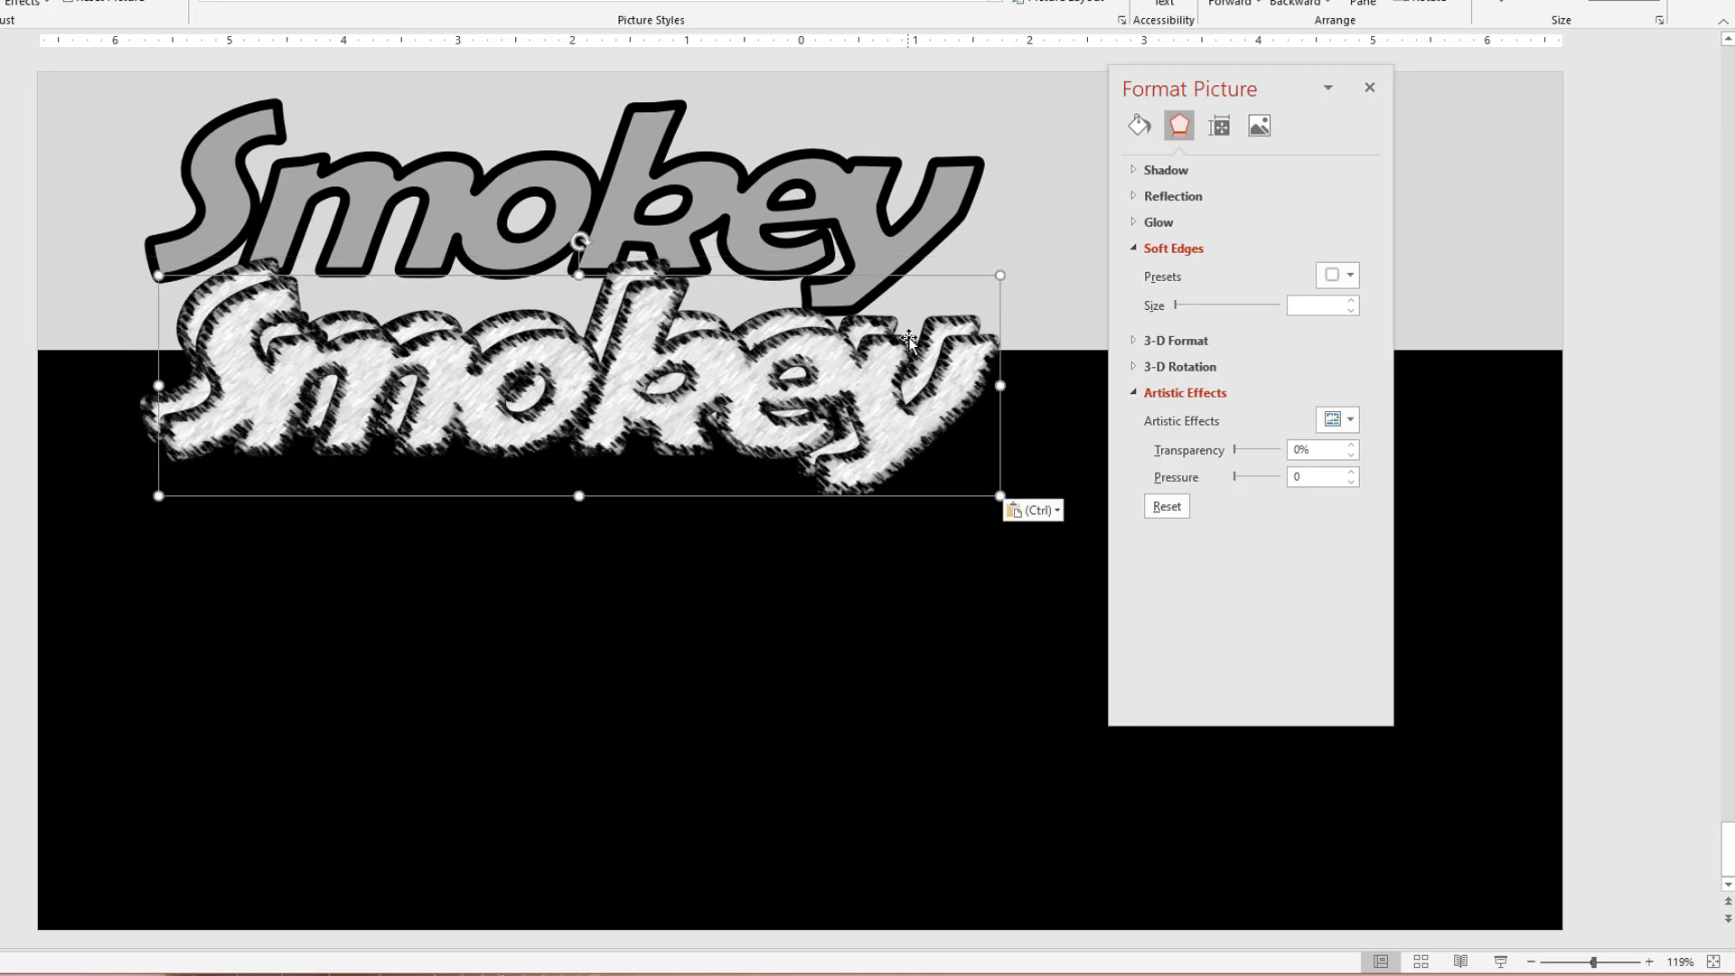
pyautogui.click(1056, 511)
pyautogui.click(1049, 551)
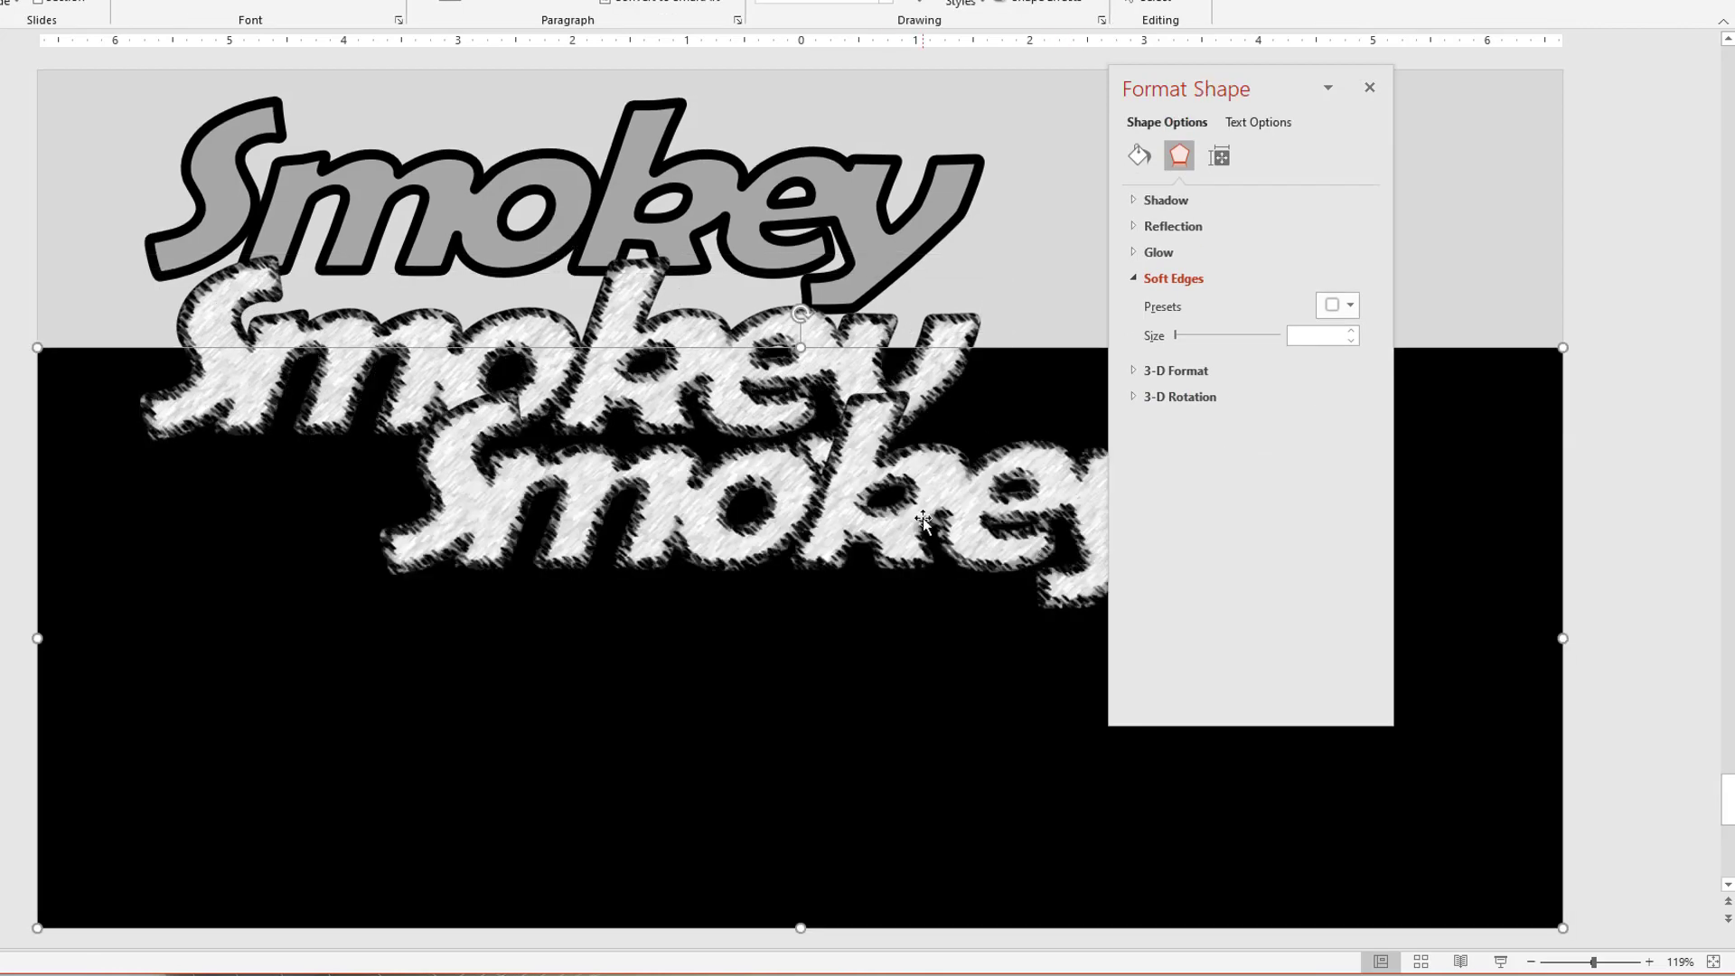
pyautogui.click(874, 342)
pyautogui.press('Delete')
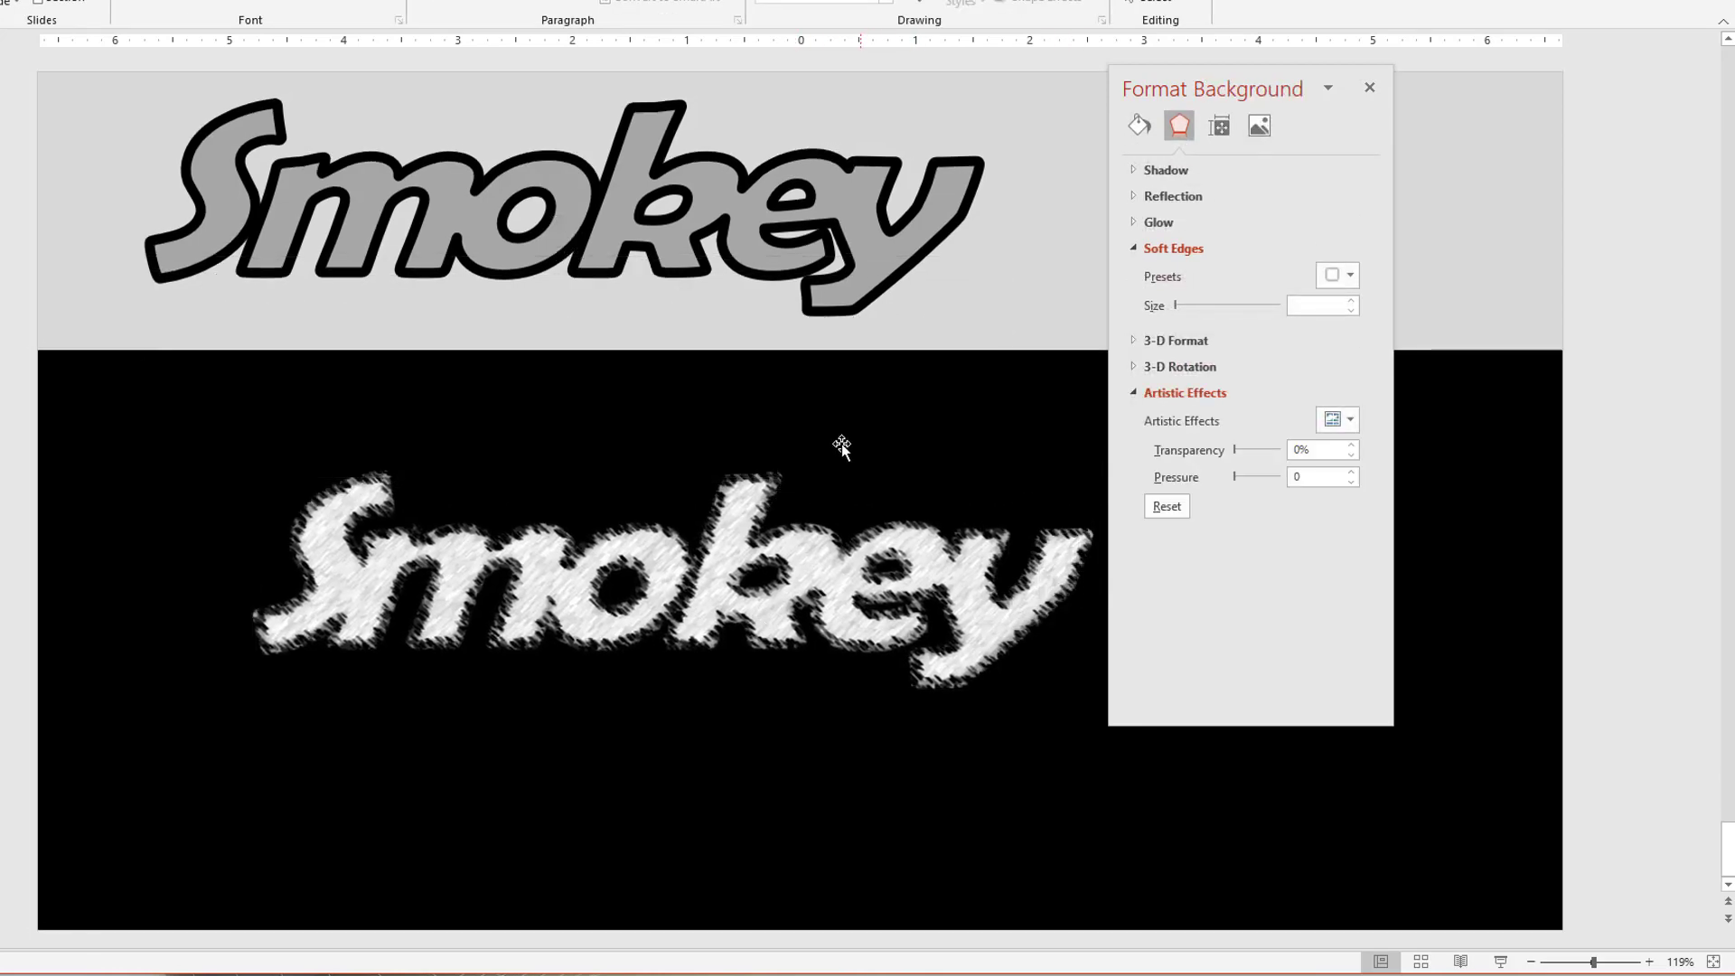
pyautogui.moveTo(790, 560); pyautogui.dragTo(724, 466)
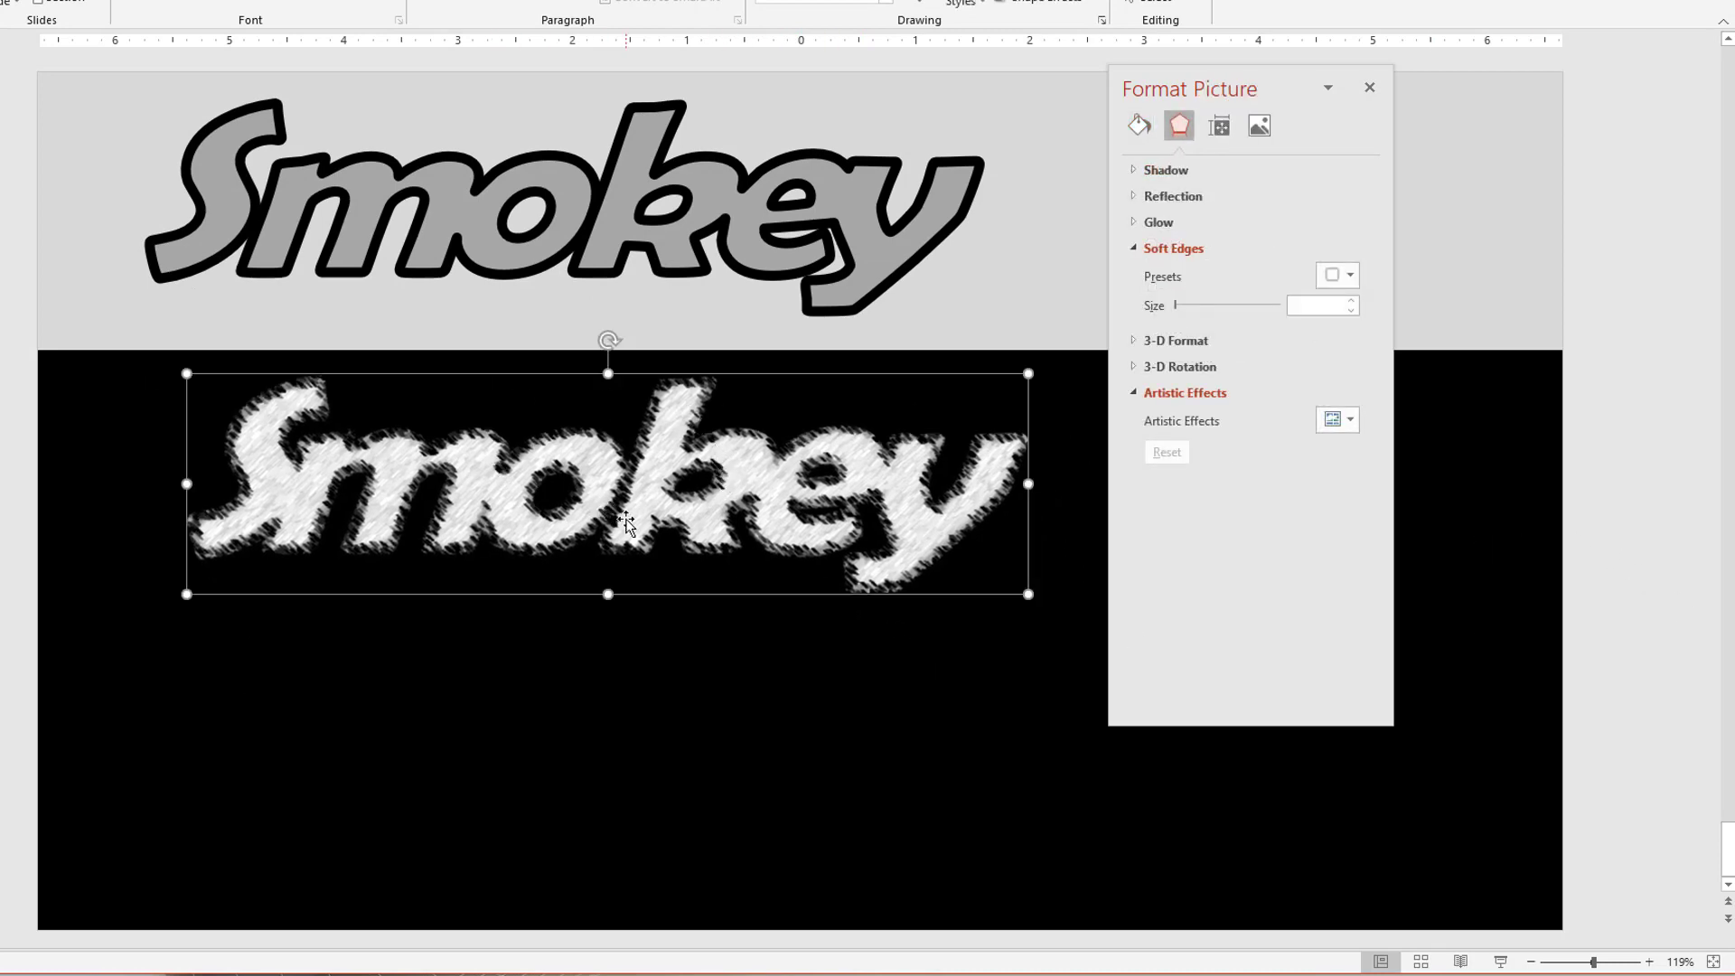
# Apply the Glow Edges artistic effect to the Smokey picture and set its smoothness to 10.
pyautogui.click(1351, 418)
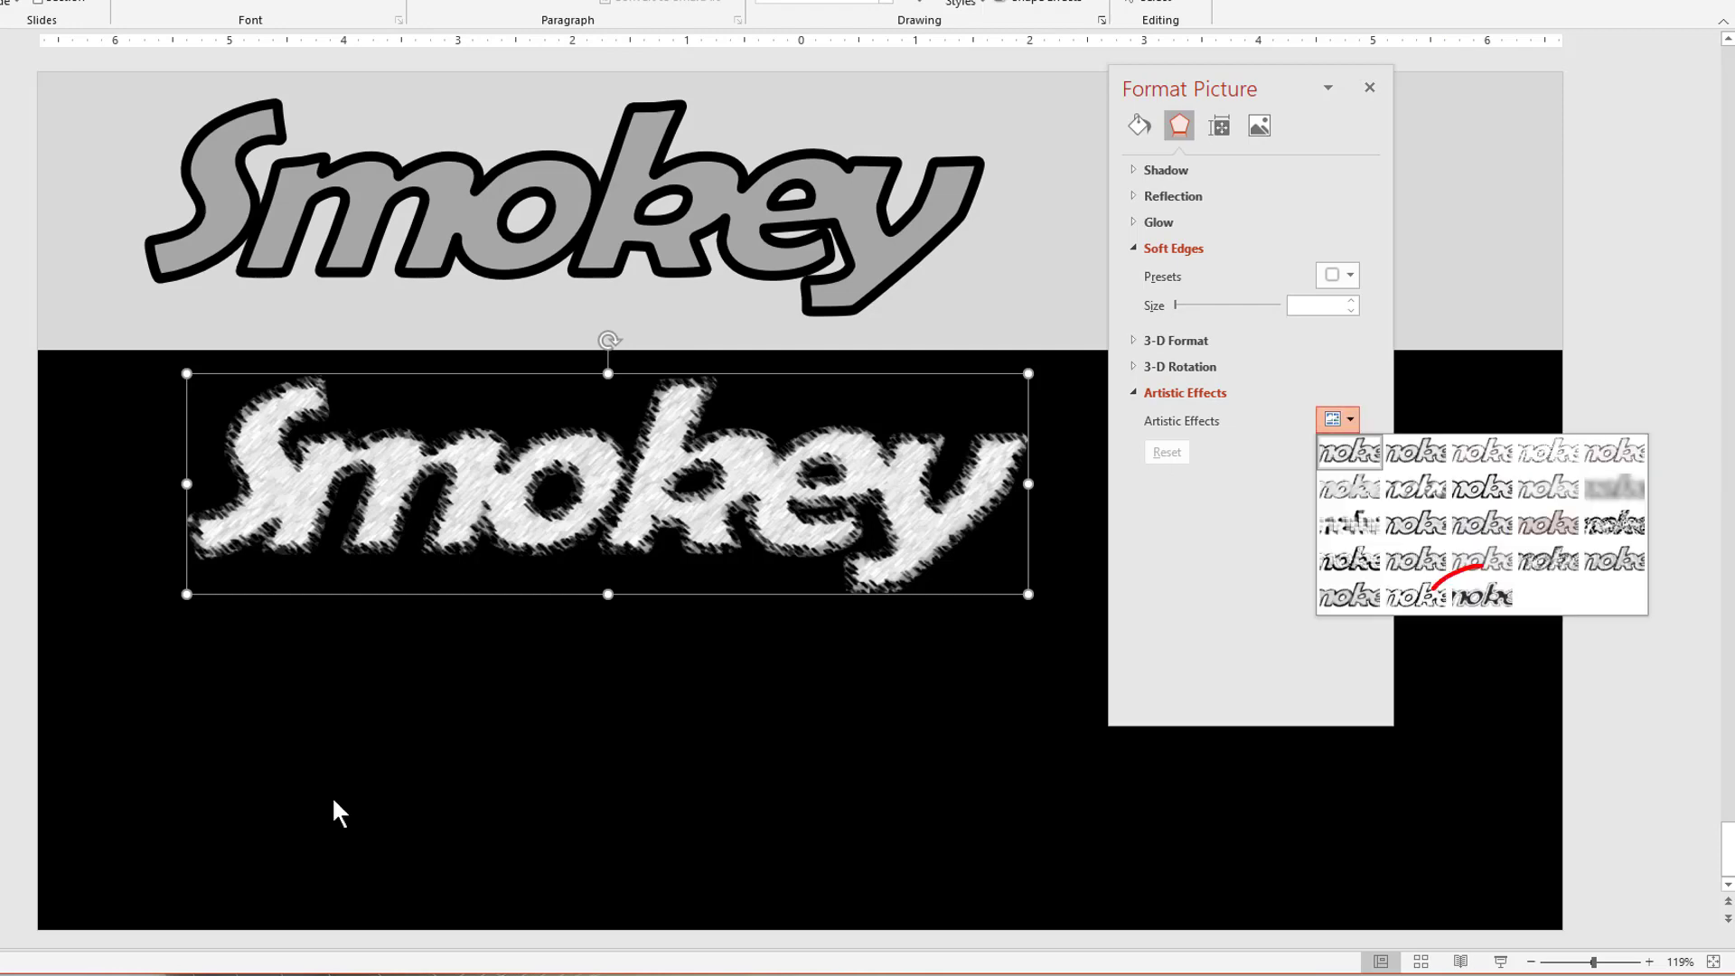
pyautogui.click(1482, 598)
pyautogui.moveTo(694, 526); pyautogui.dragTo(694, 531)
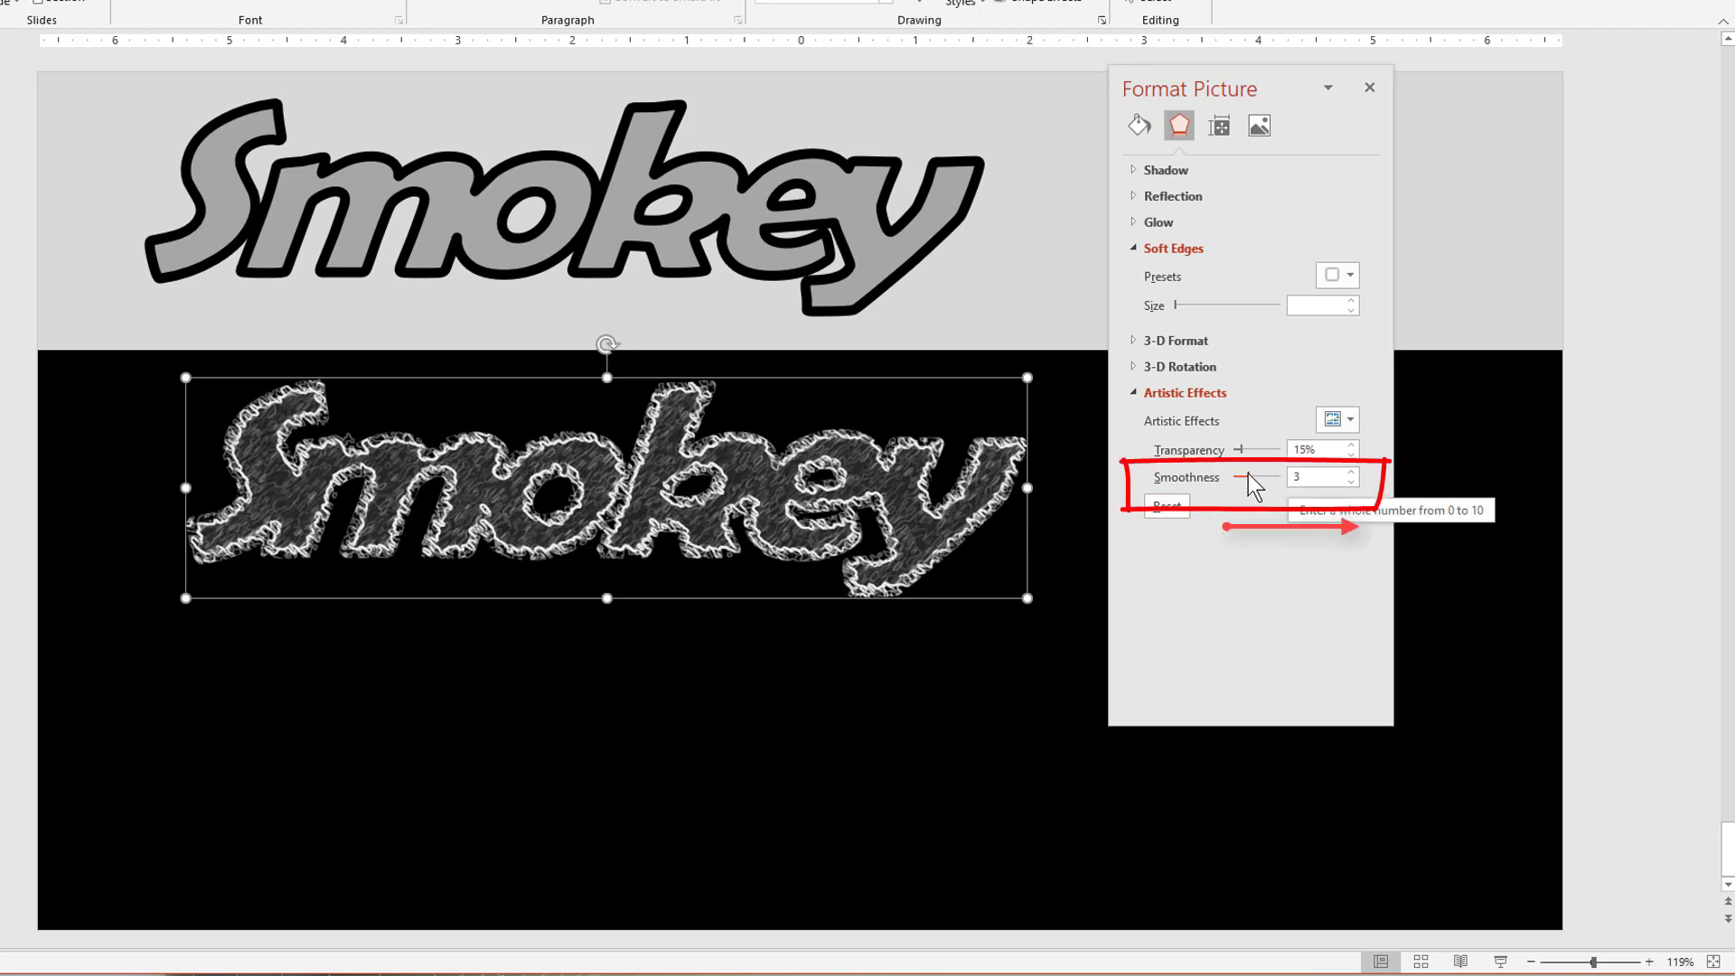
pyautogui.moveTo(1247, 473); pyautogui.dragTo(1289, 473)
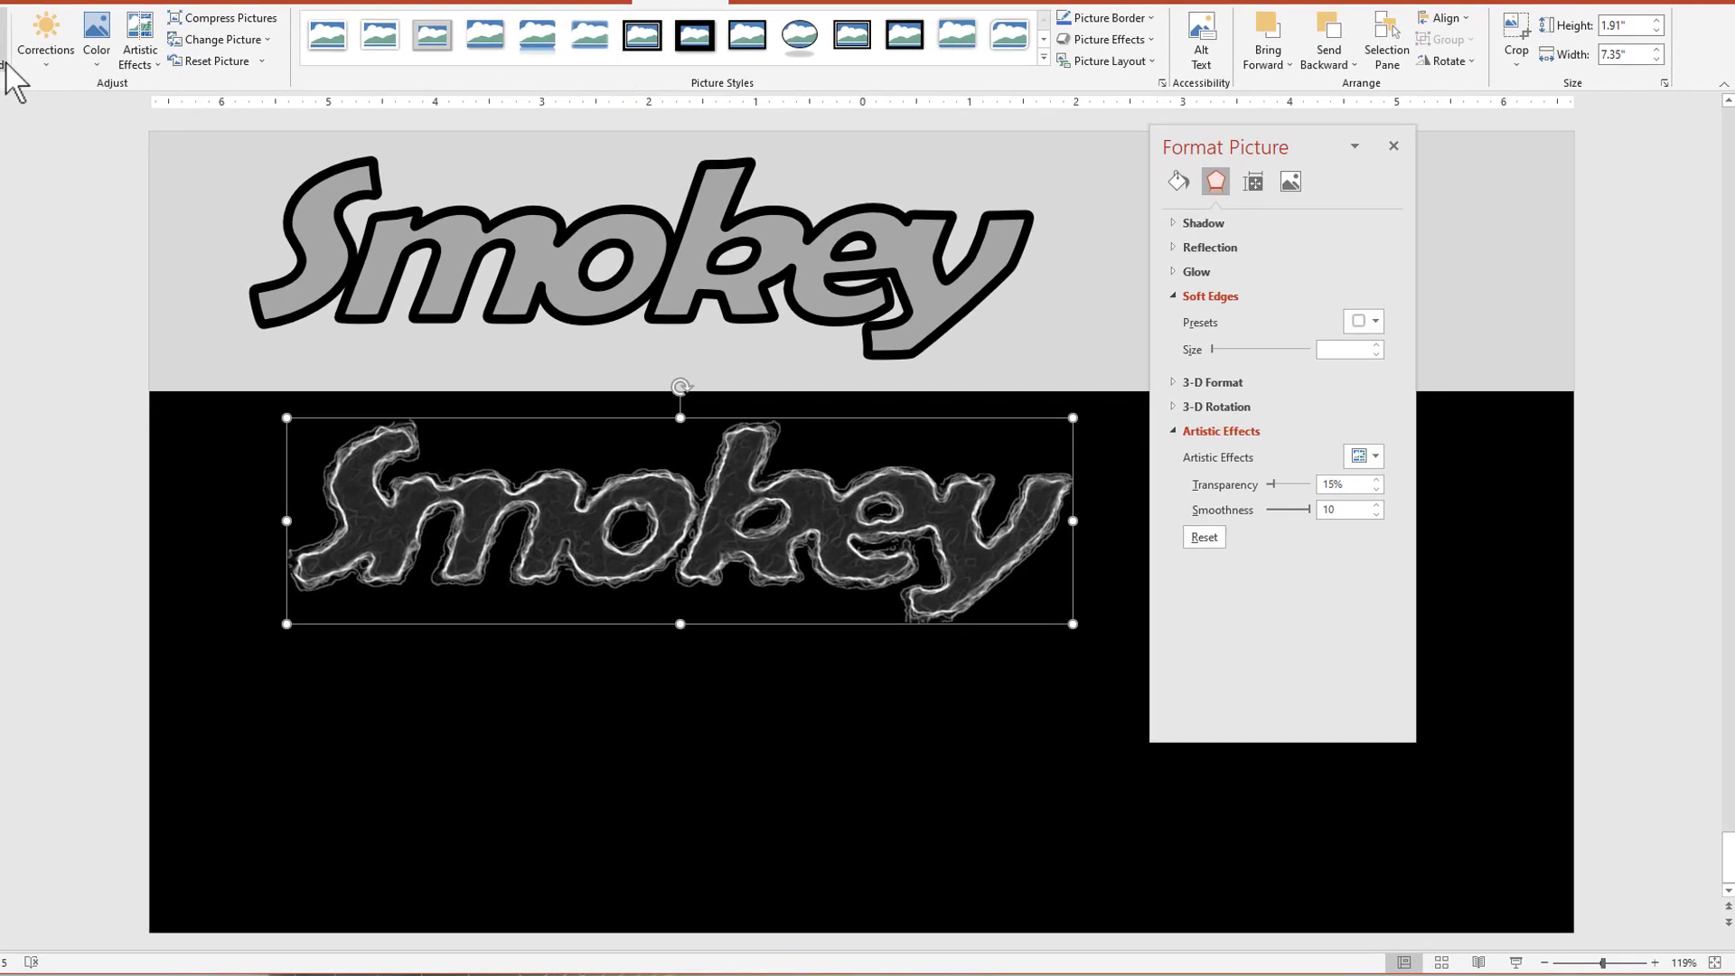
# Correct the Smokey picture to Brightness -40% and Contrast +40%.
pyautogui.click(39, 53)
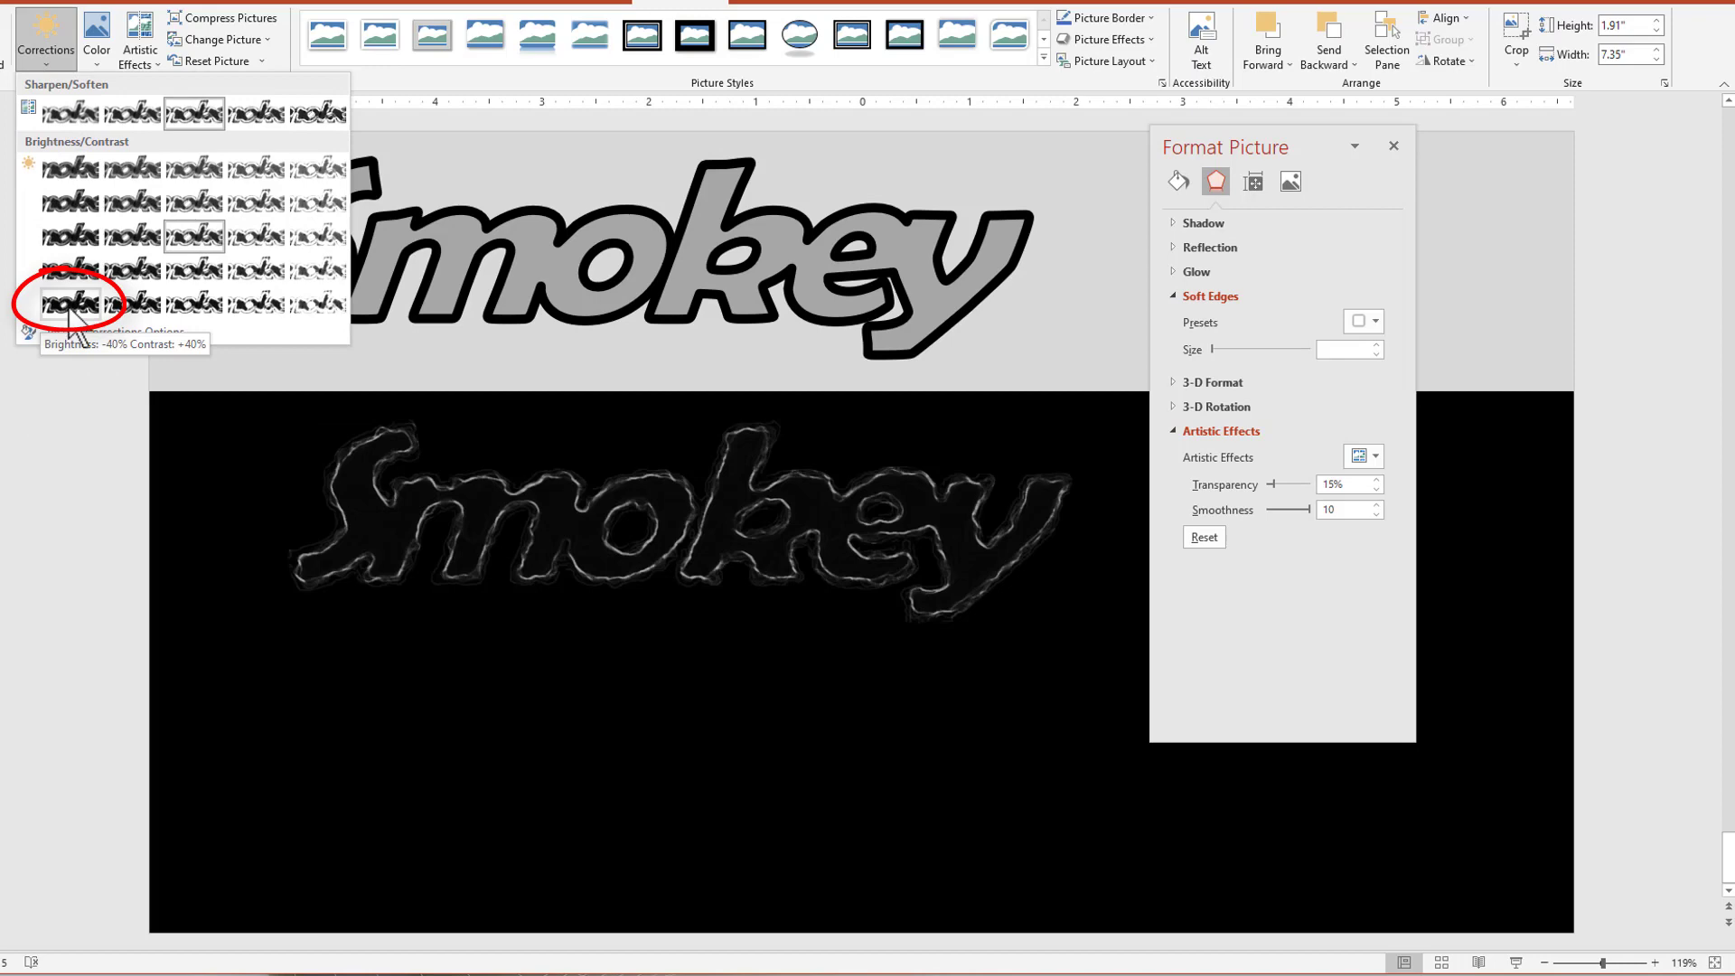
pyautogui.click(70, 309)
pyautogui.click(69, 309)
pyautogui.click(726, 569)
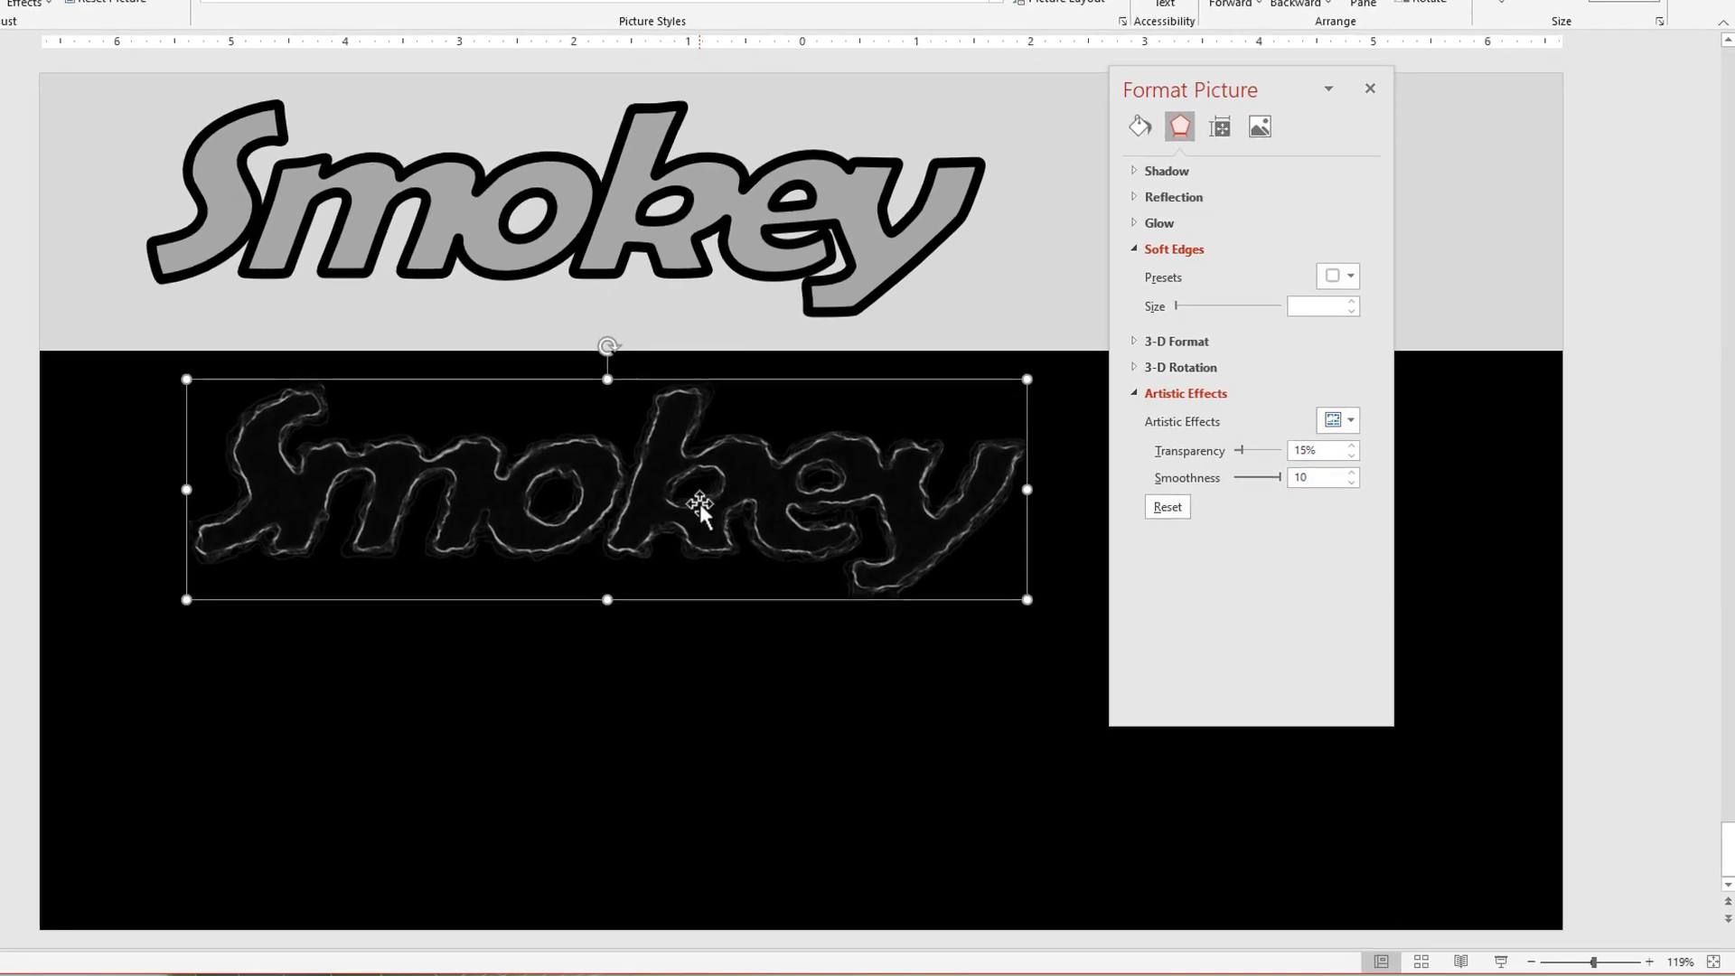
# Move the darkened Smokey picture over the gray background and set its soft edges size to 7 pt.
pyautogui.moveTo(659, 542); pyautogui.dragTo(652, 422)
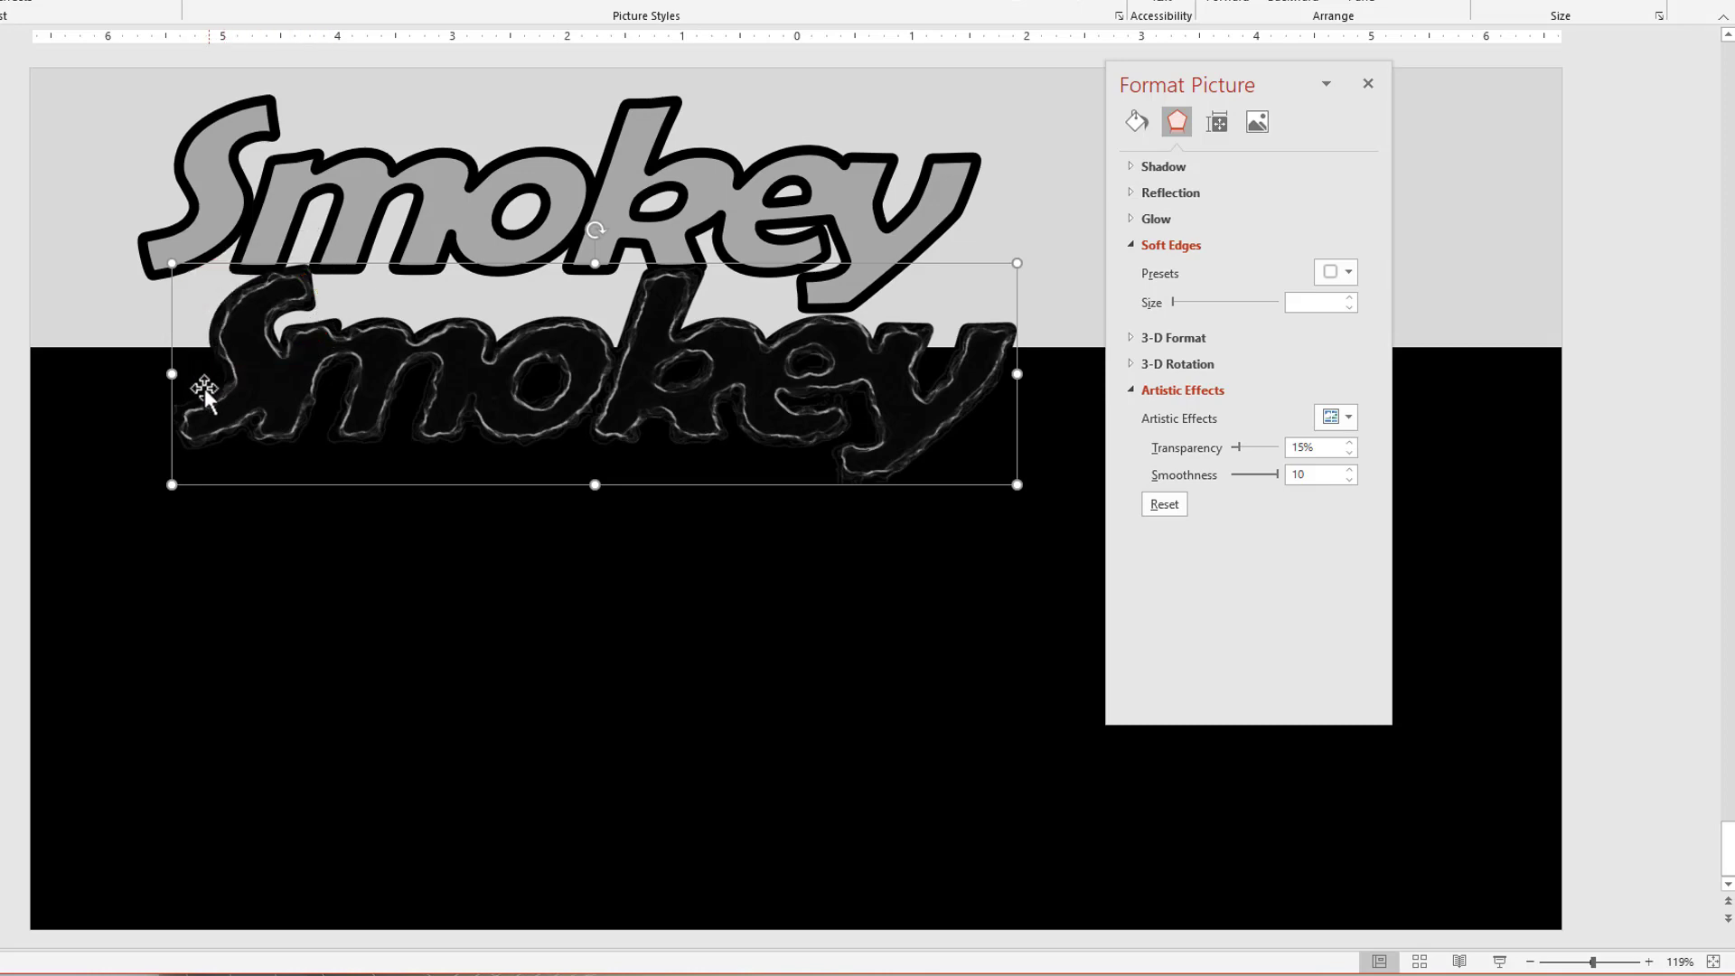
pyautogui.moveTo(239, 335); pyautogui.dragTo(96, 260)
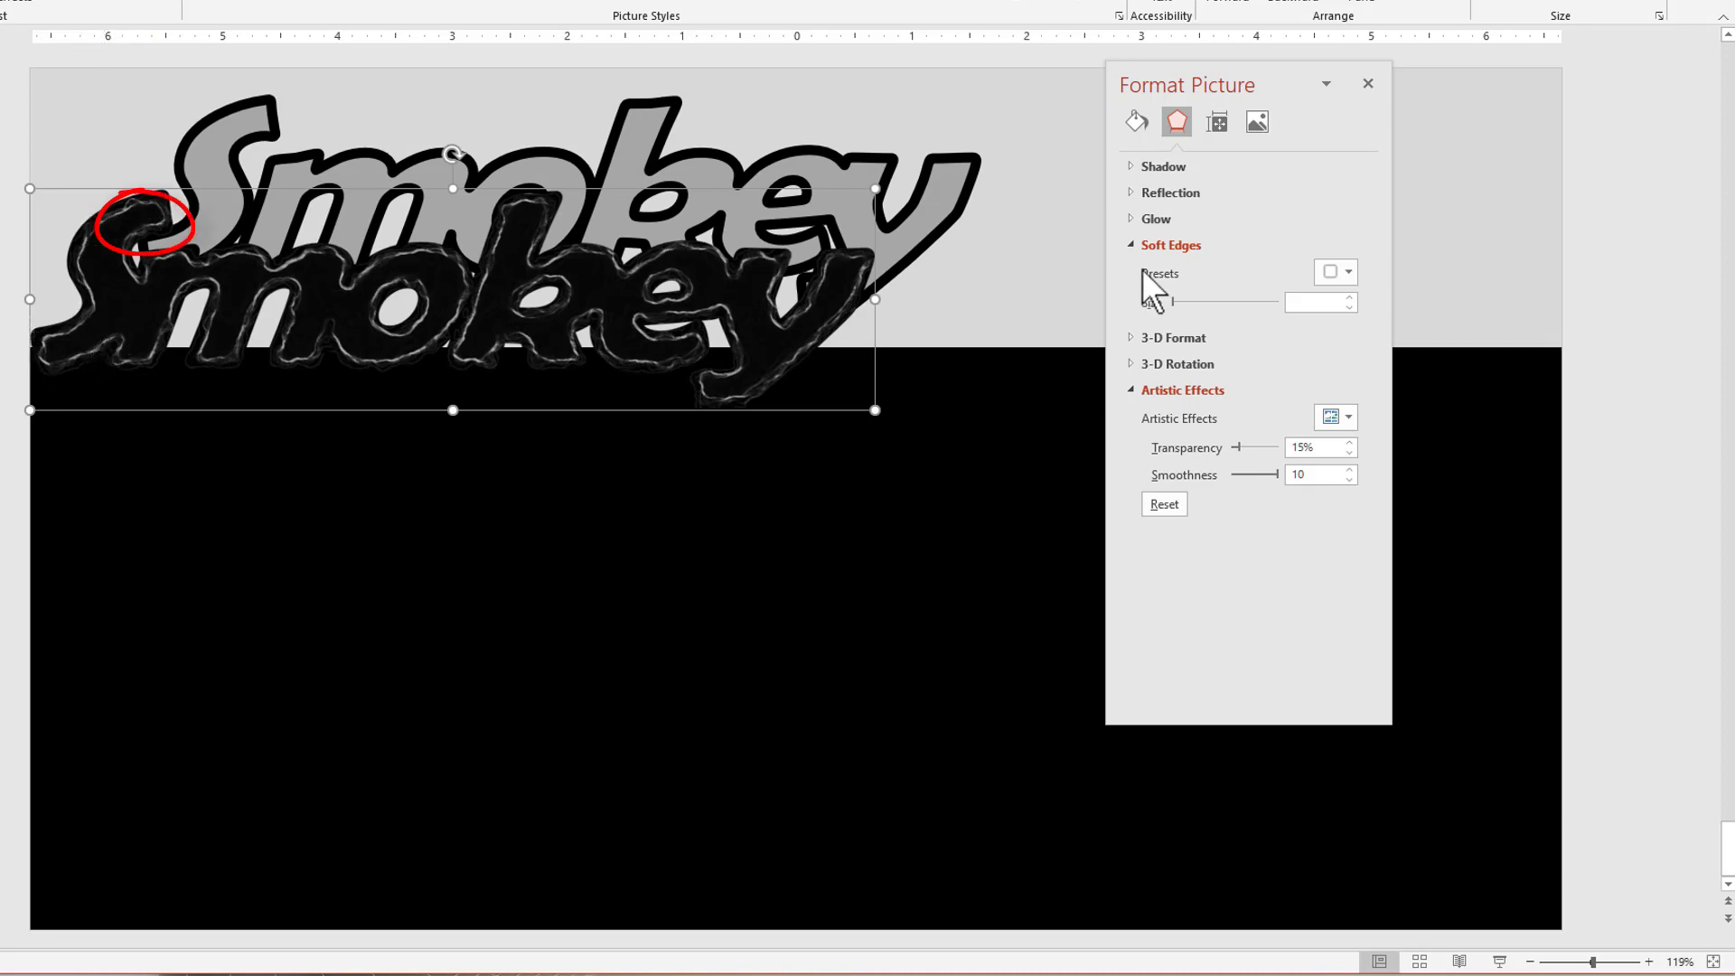
pyautogui.click(1349, 298)
pyautogui.click(1349, 298)
pyautogui.click(1349, 298)
pyautogui.click(1350, 298)
pyautogui.click(1349, 298)
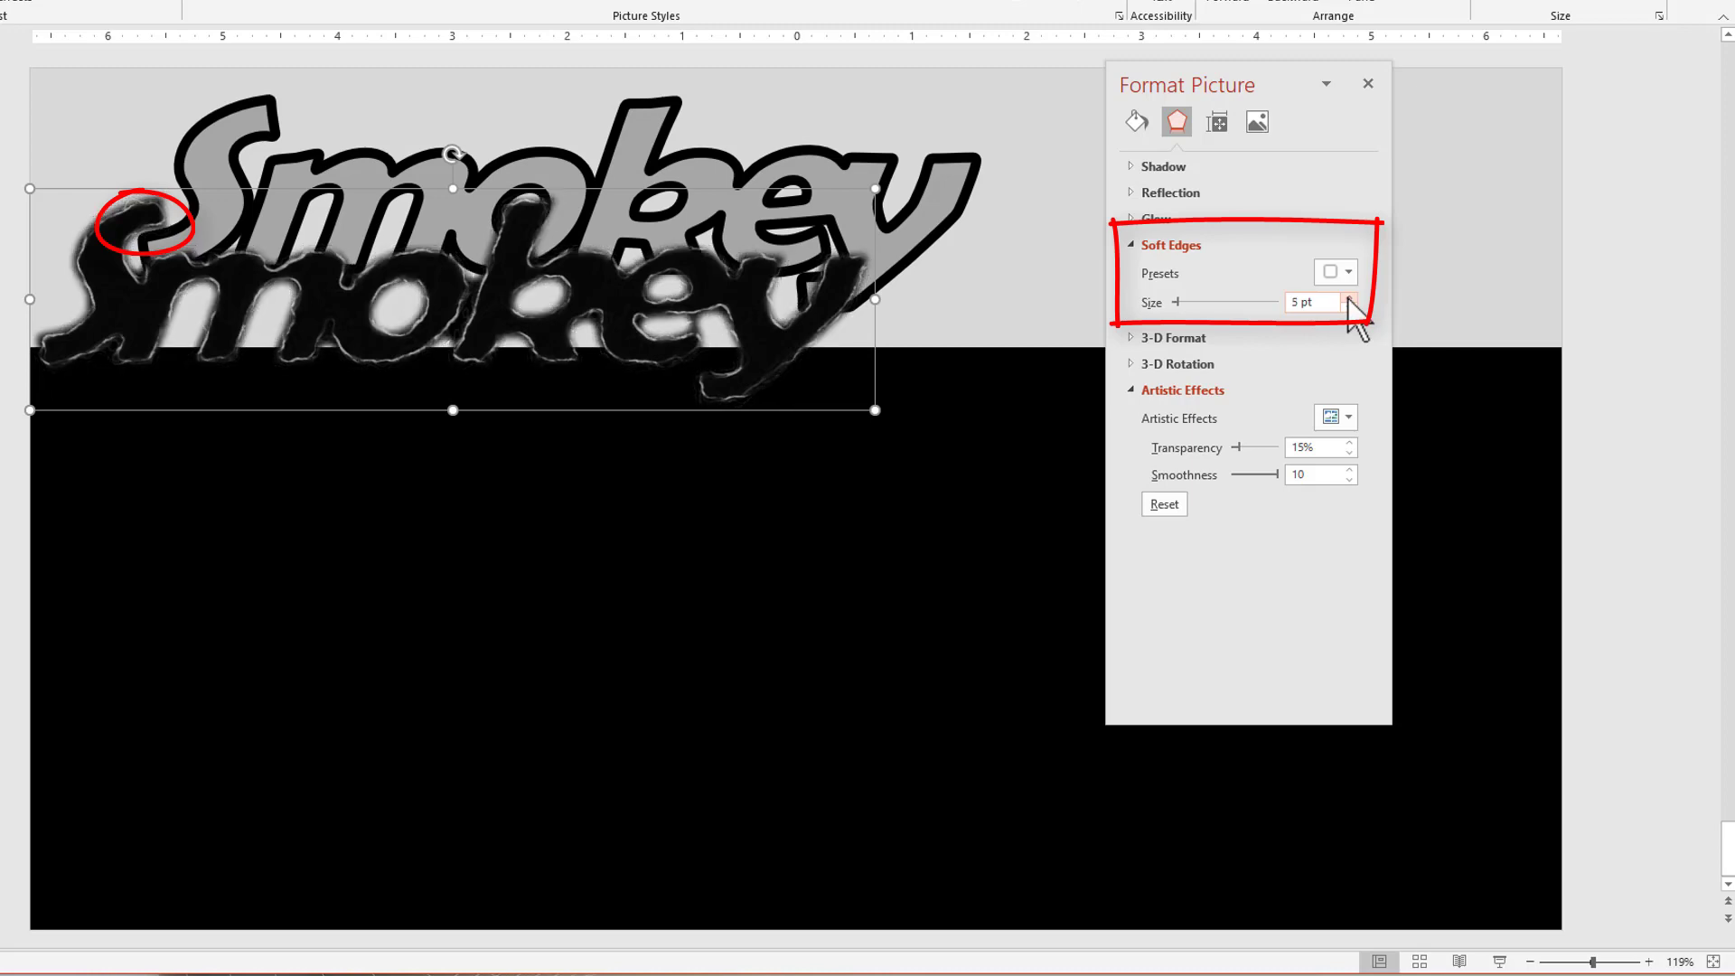
pyautogui.click(1350, 298)
pyautogui.click(1349, 298)
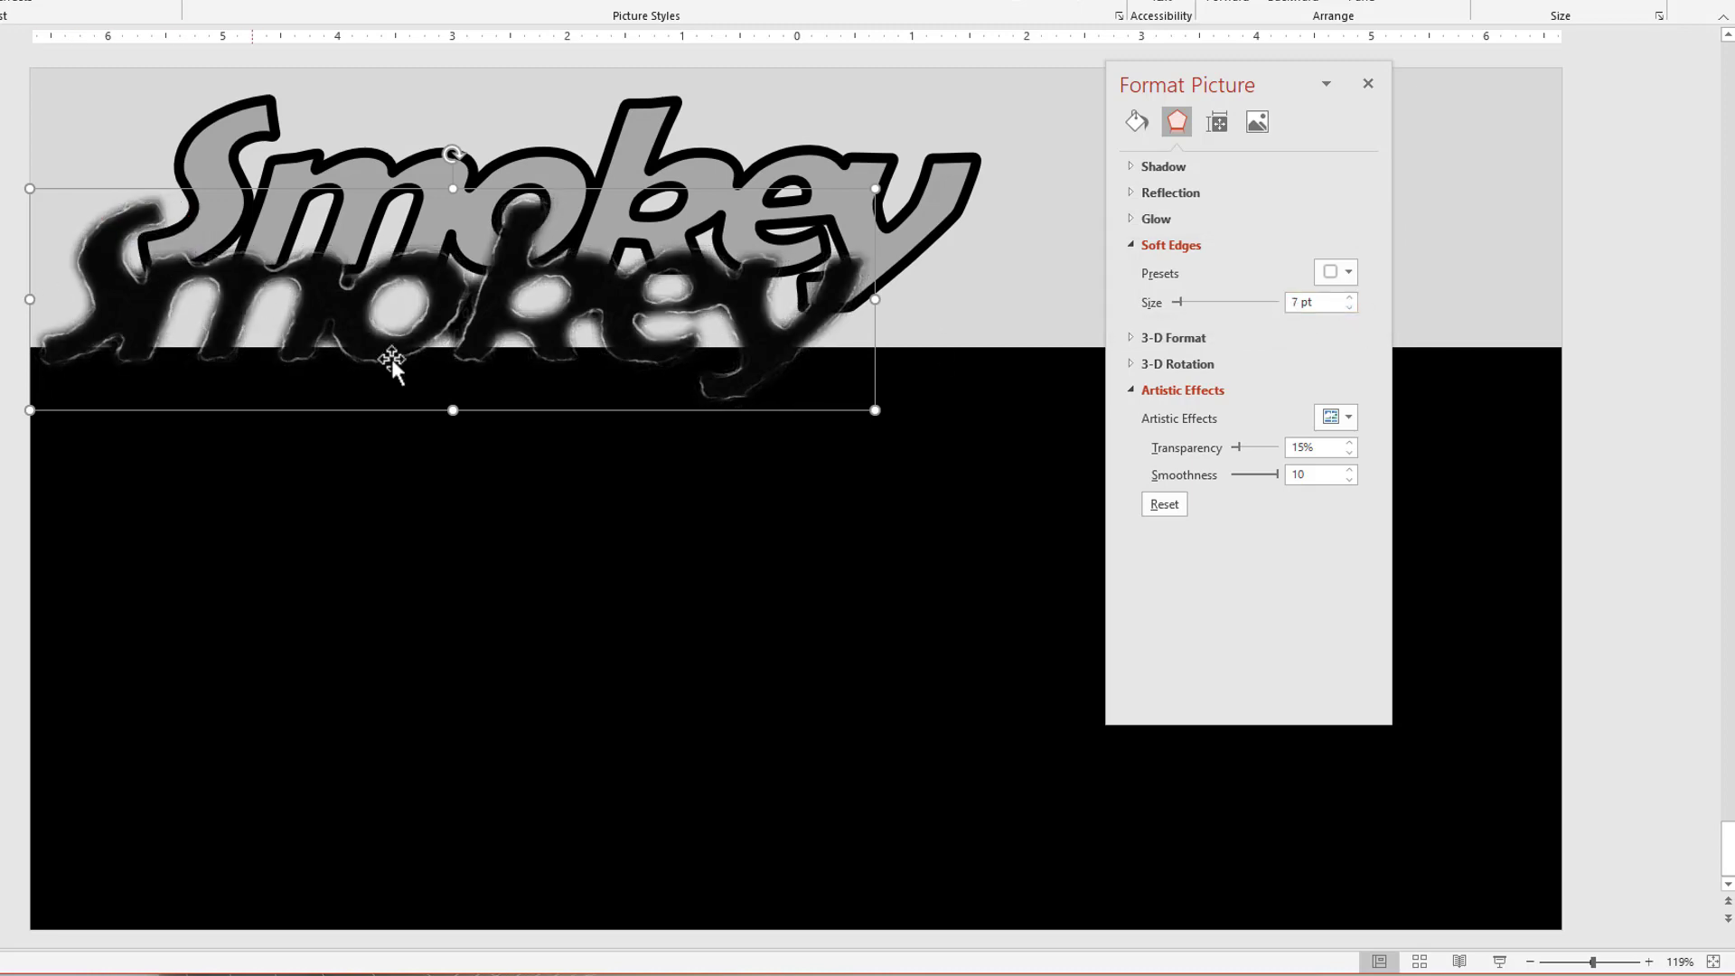
# Replace the soft-edged Smokey with a copy pasted as a picture and position it on the black area.
pyautogui.moveTo(507, 302); pyautogui.dragTo(659, 463)
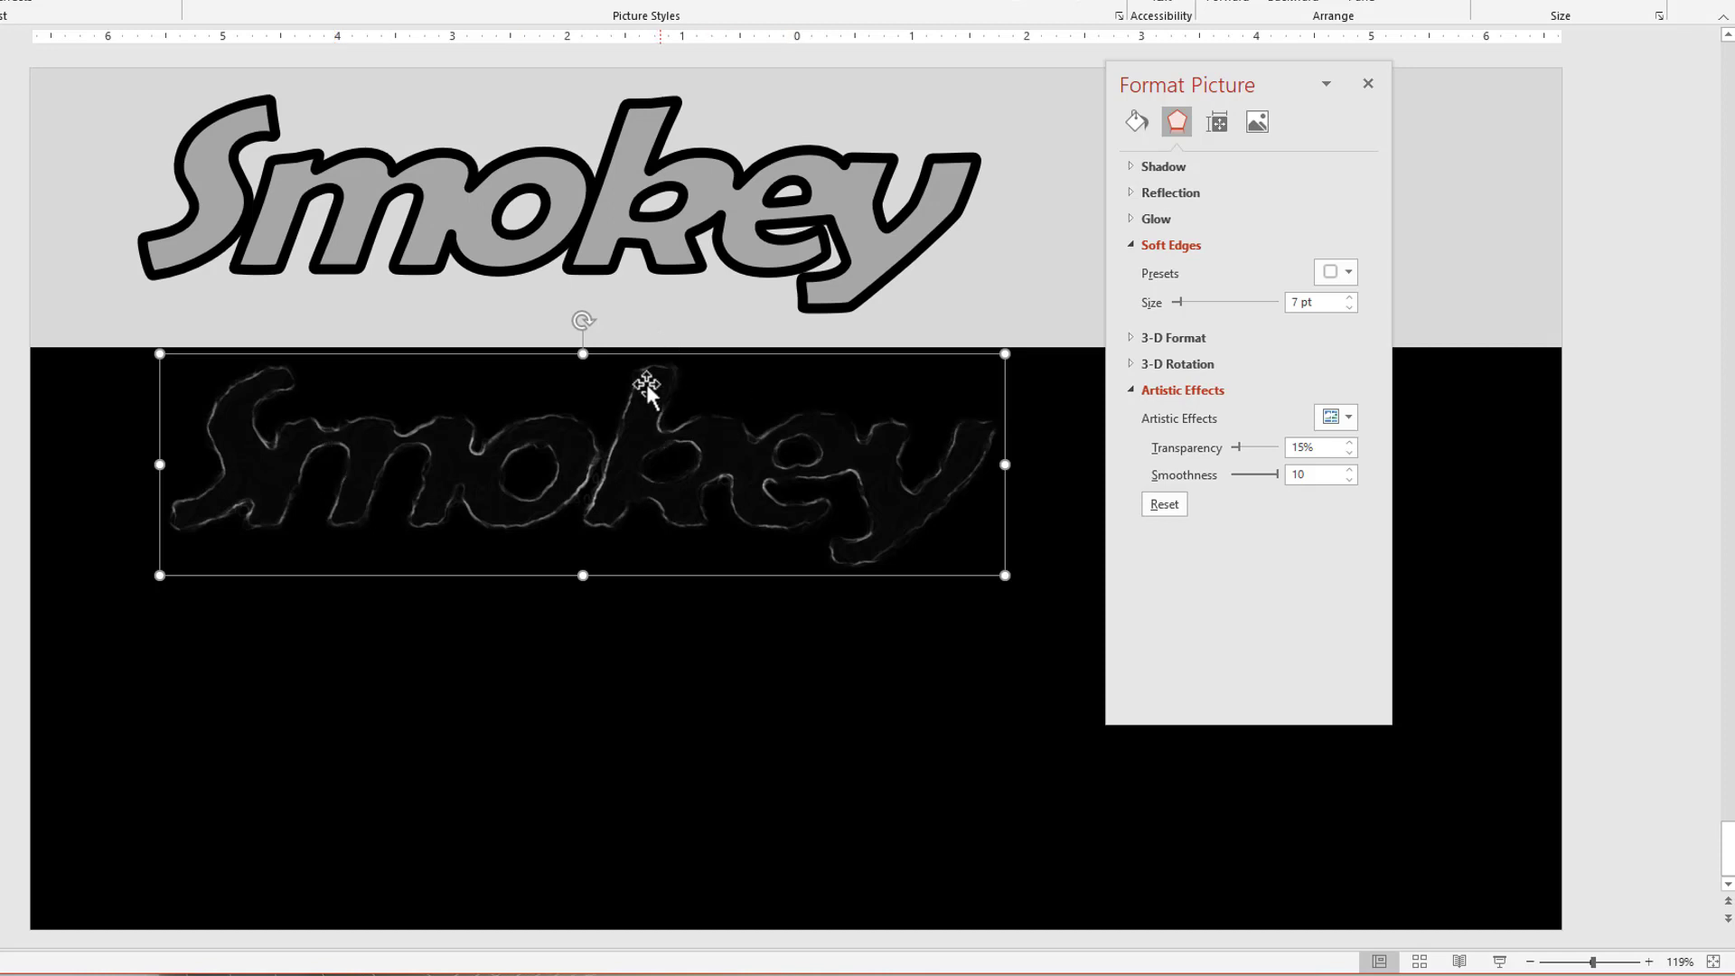
pyautogui.moveTo(632, 473); pyautogui.dragTo(640, 409)
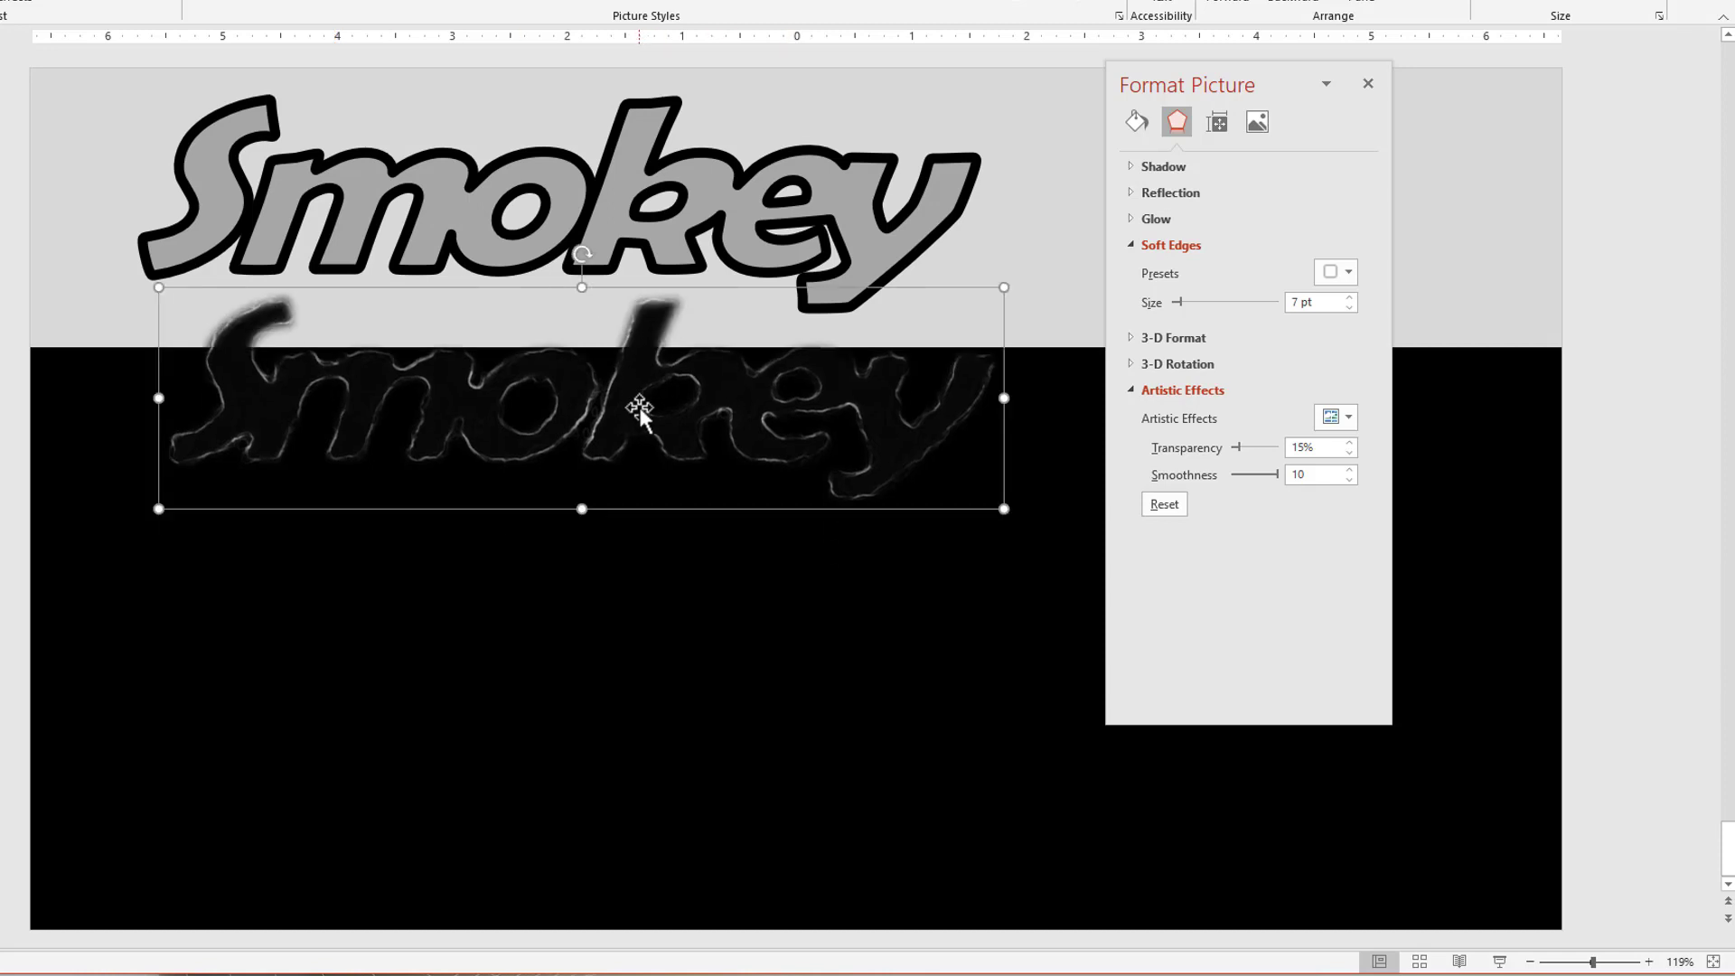
pyautogui.hotkey('ctrl', 'v')
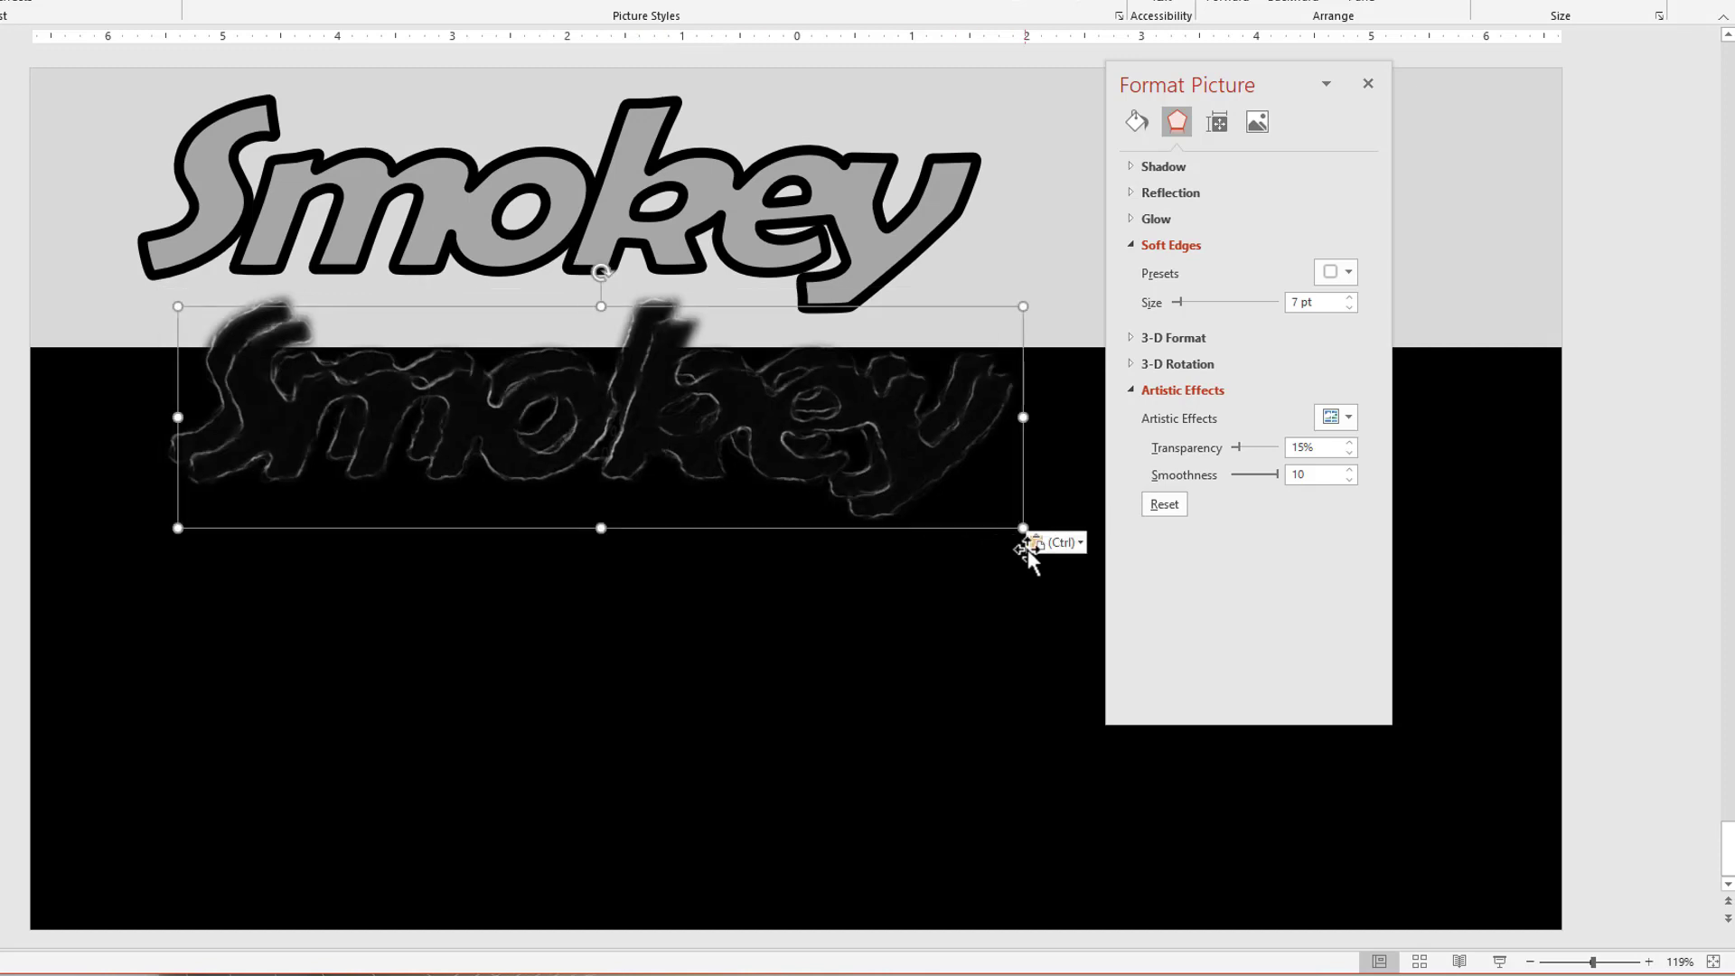
pyautogui.click(1079, 540)
pyautogui.click(1071, 592)
pyautogui.click(632, 333)
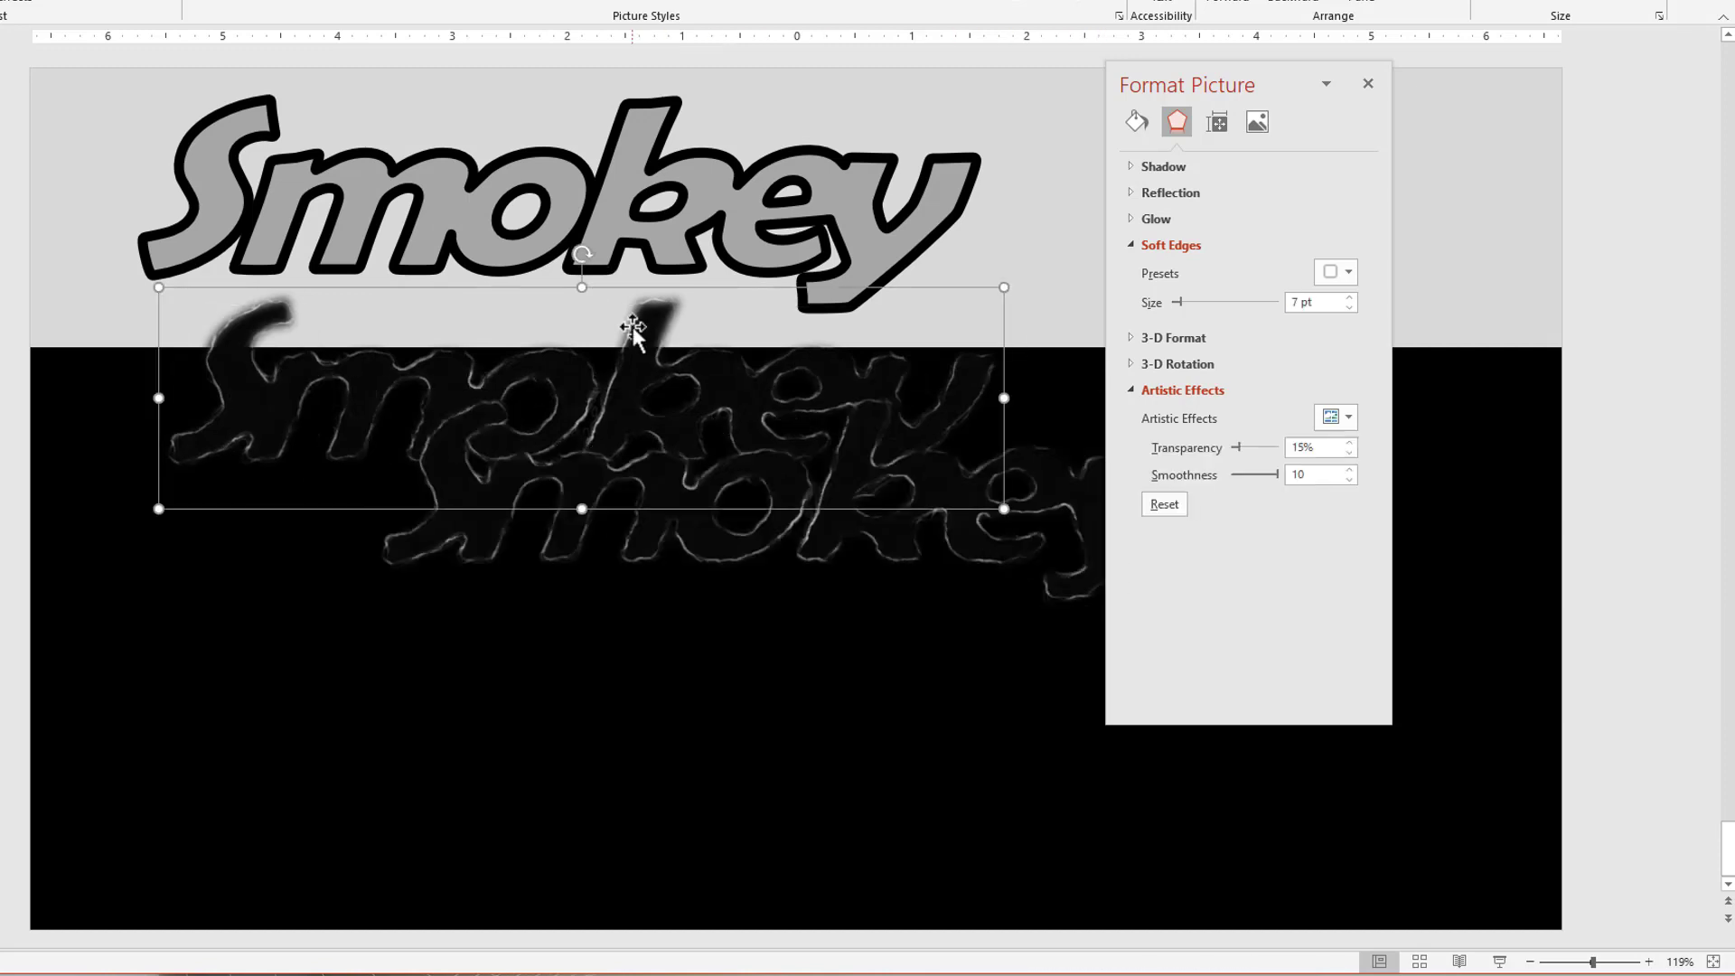
pyautogui.press('Delete')
pyautogui.moveTo(705, 491); pyautogui.dragTo(566, 452)
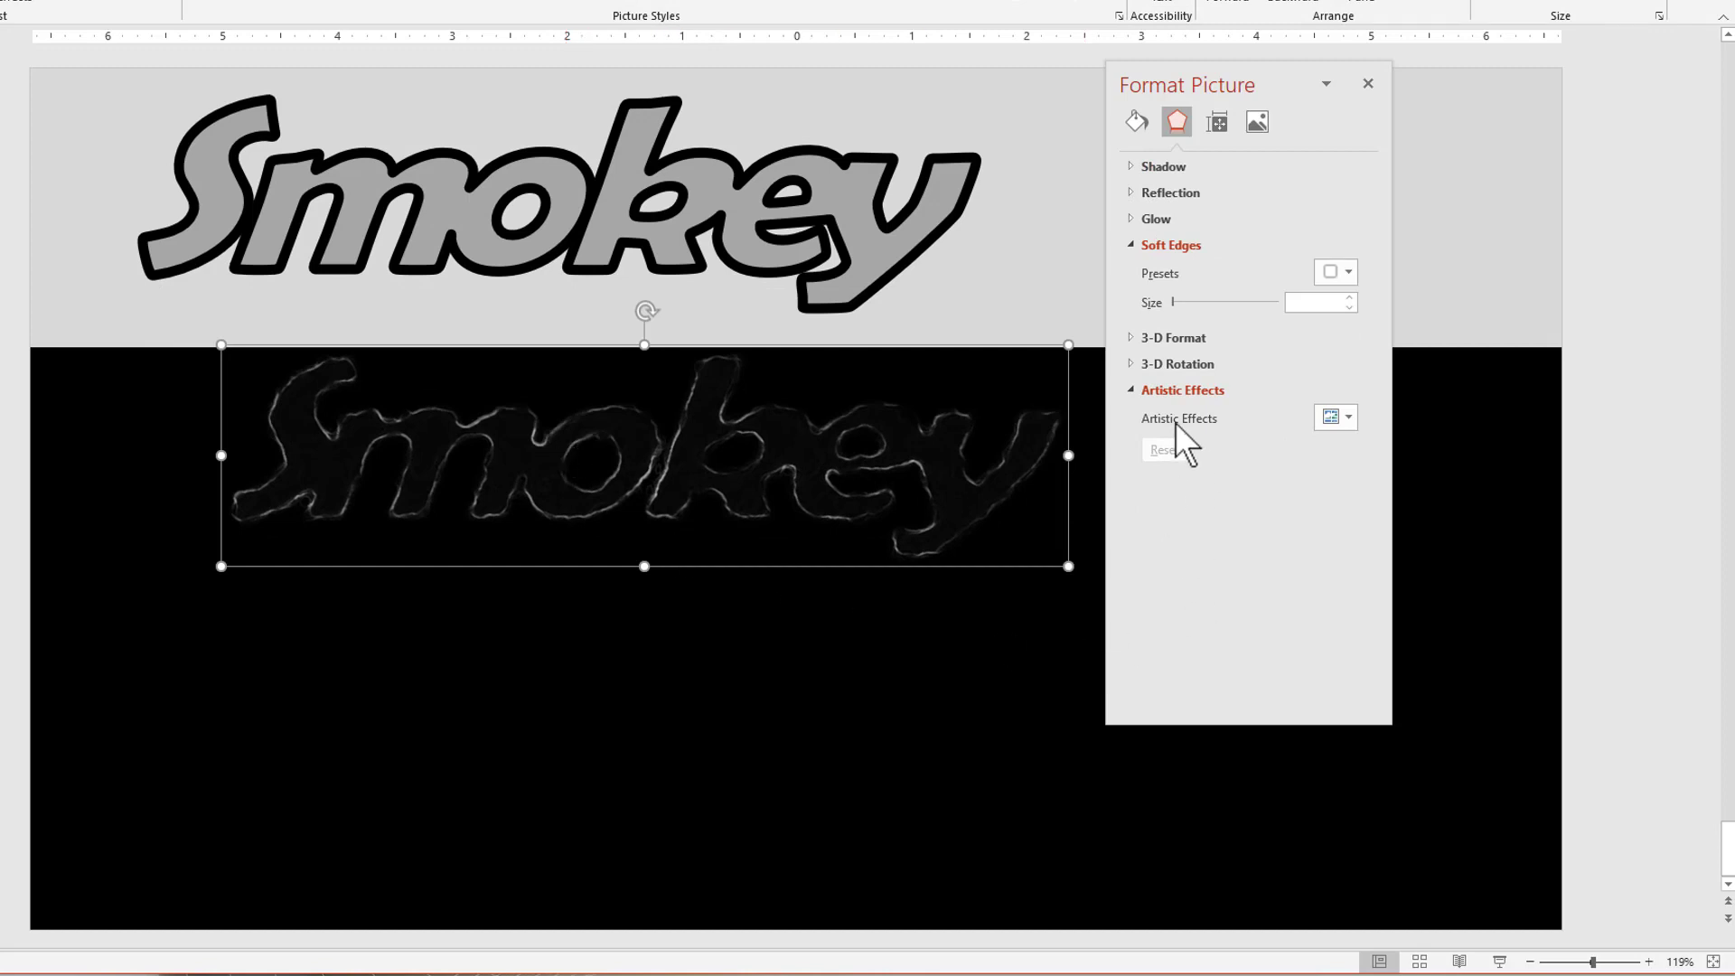
# Apply the Plastic Wrap artistic effect to the flattened Smokey picture and set its smoothness to 10.
pyautogui.click(1344, 412)
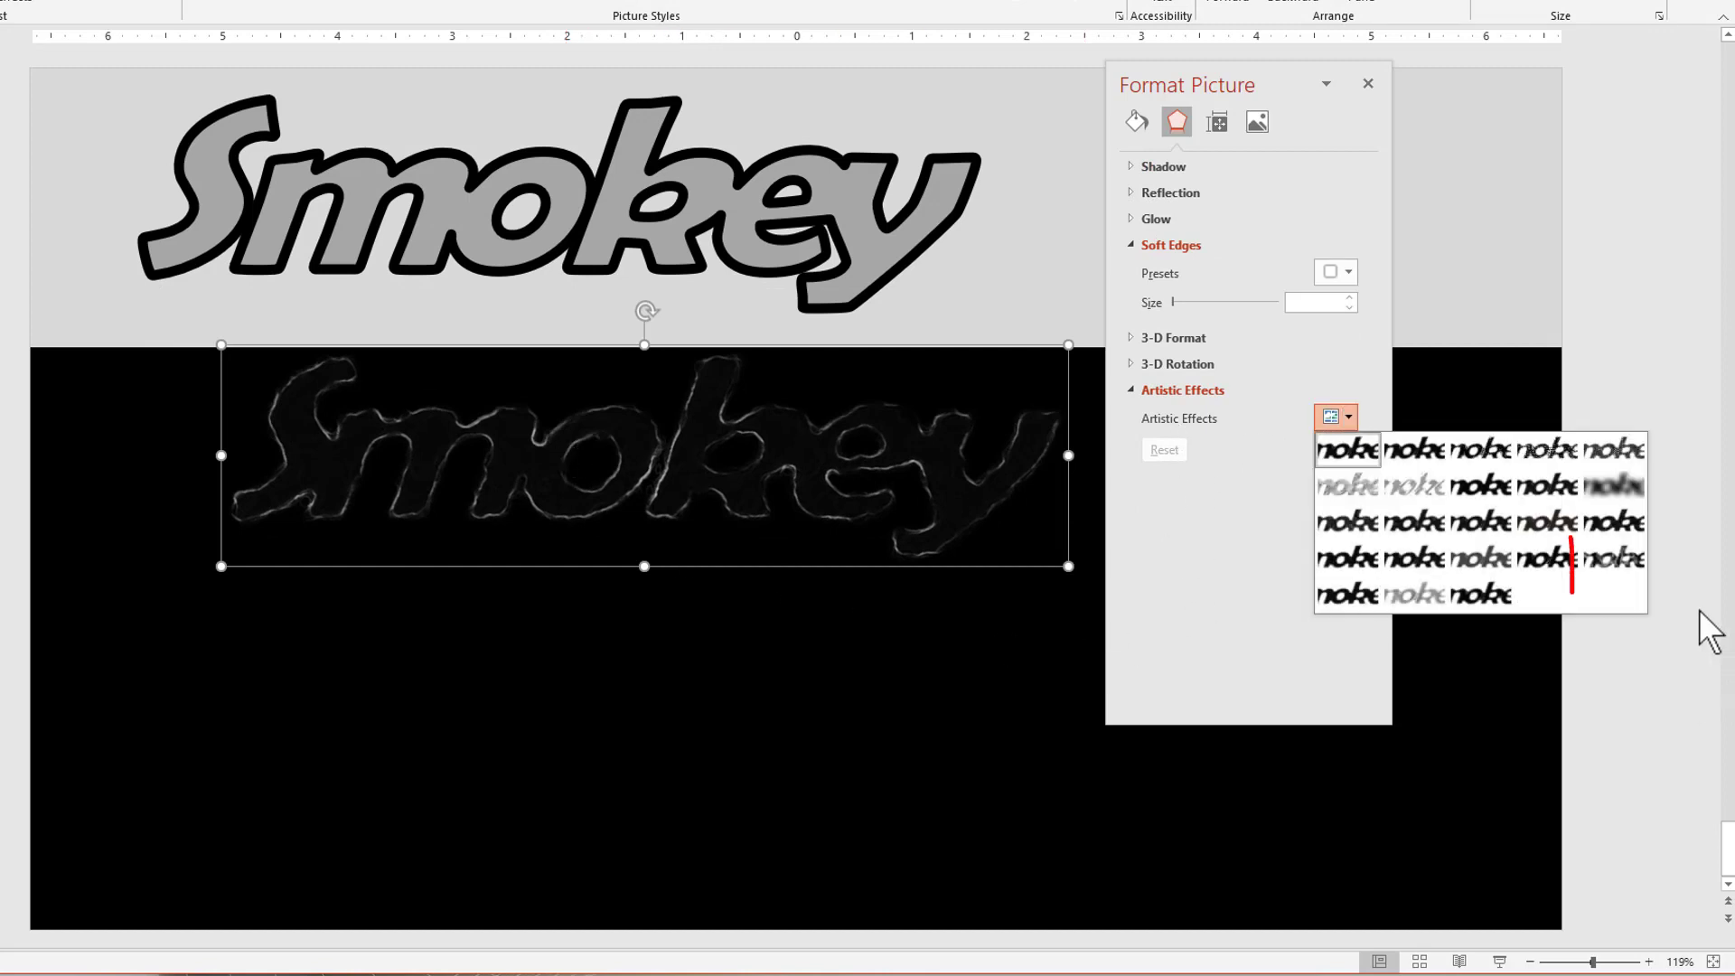
pyautogui.click(1608, 554)
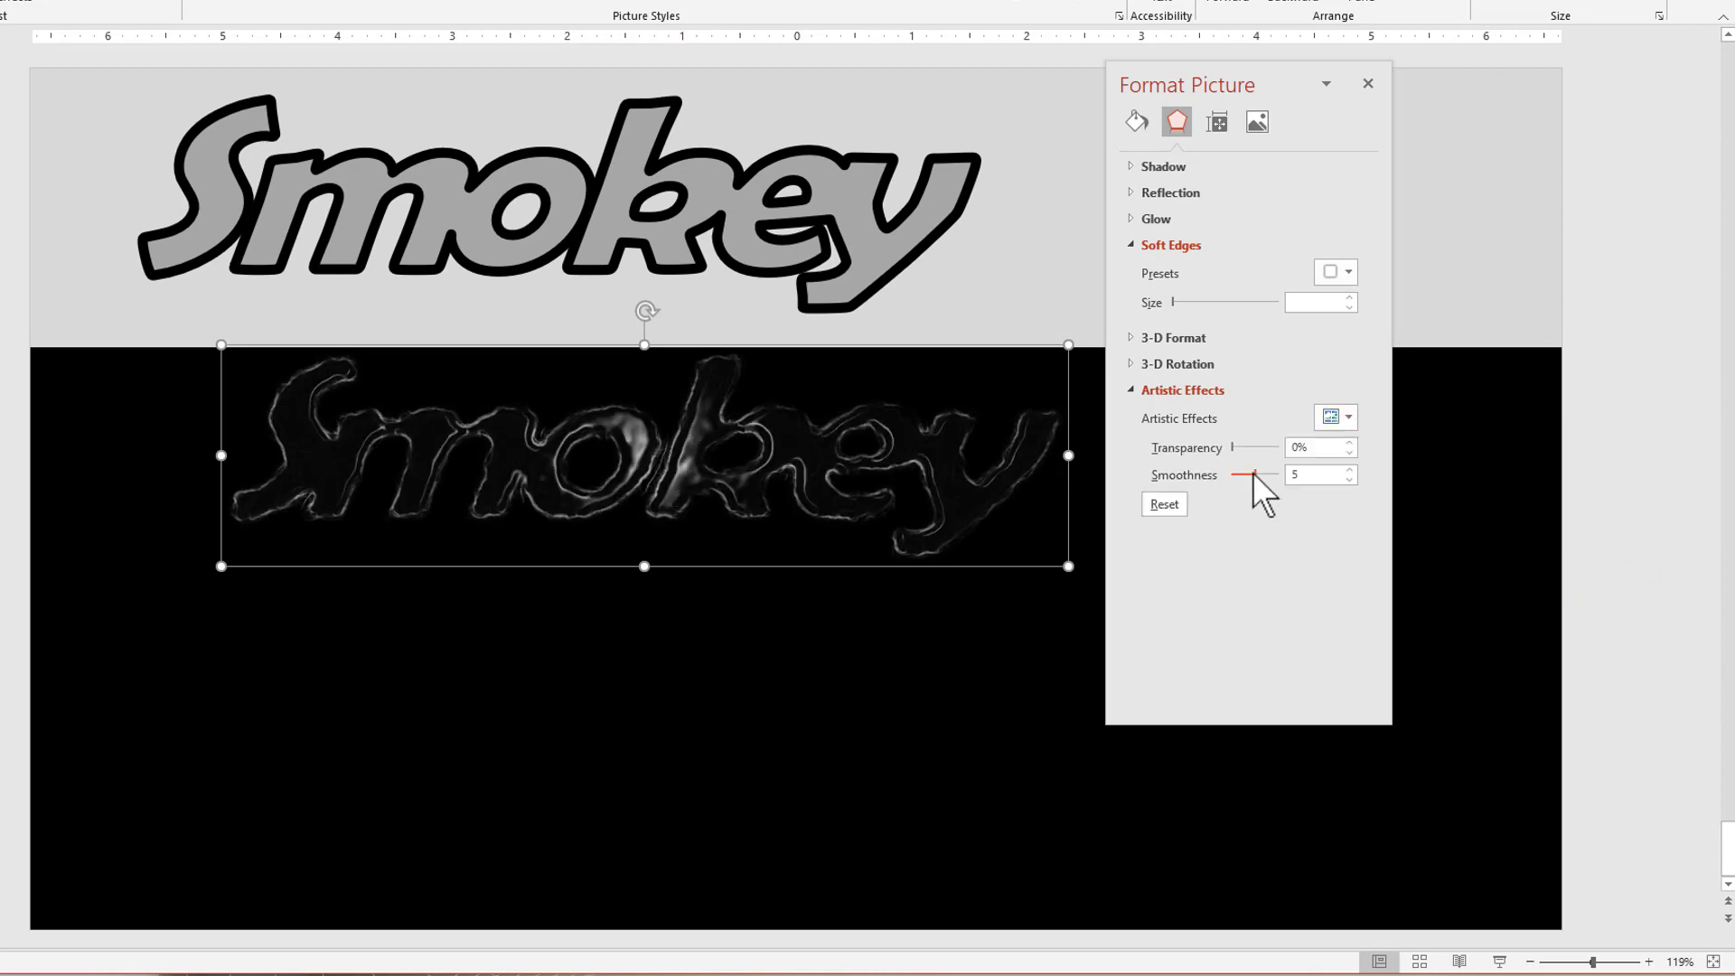
pyautogui.moveTo(1256, 473); pyautogui.dragTo(1406, 489)
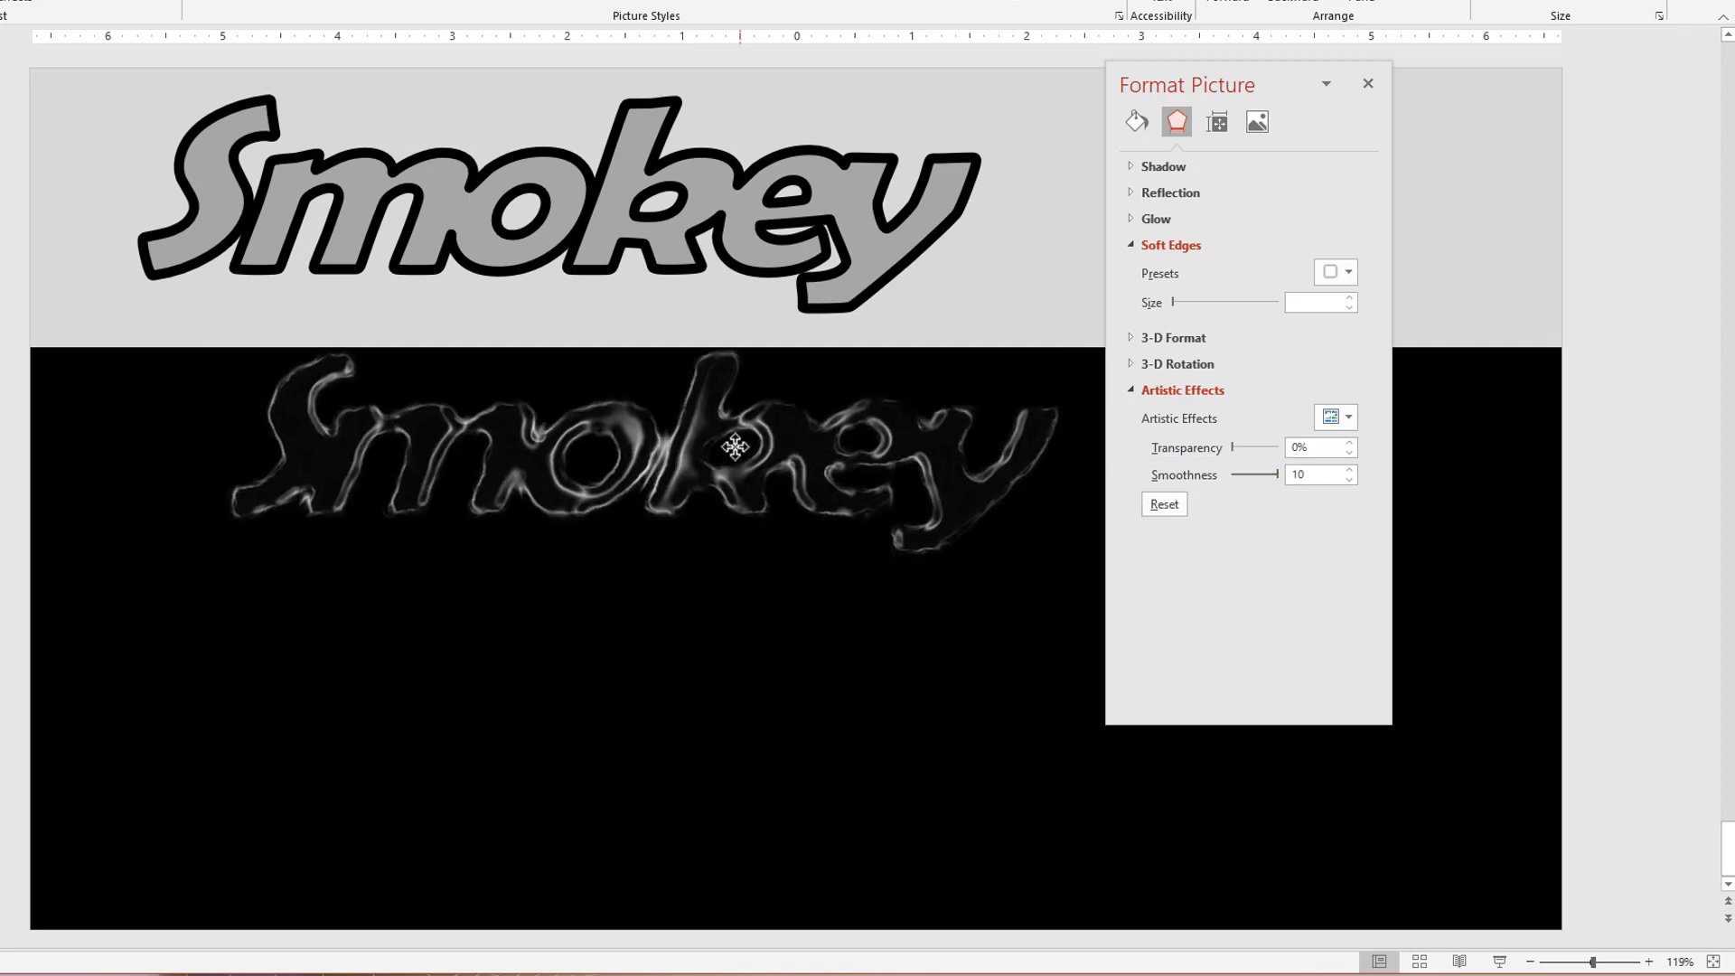
# Replace the Plastic Wrap version of Smokey with a copy pasted as a picture and position it on the black area.
pyautogui.moveTo(742, 466); pyautogui.dragTo(726, 425)
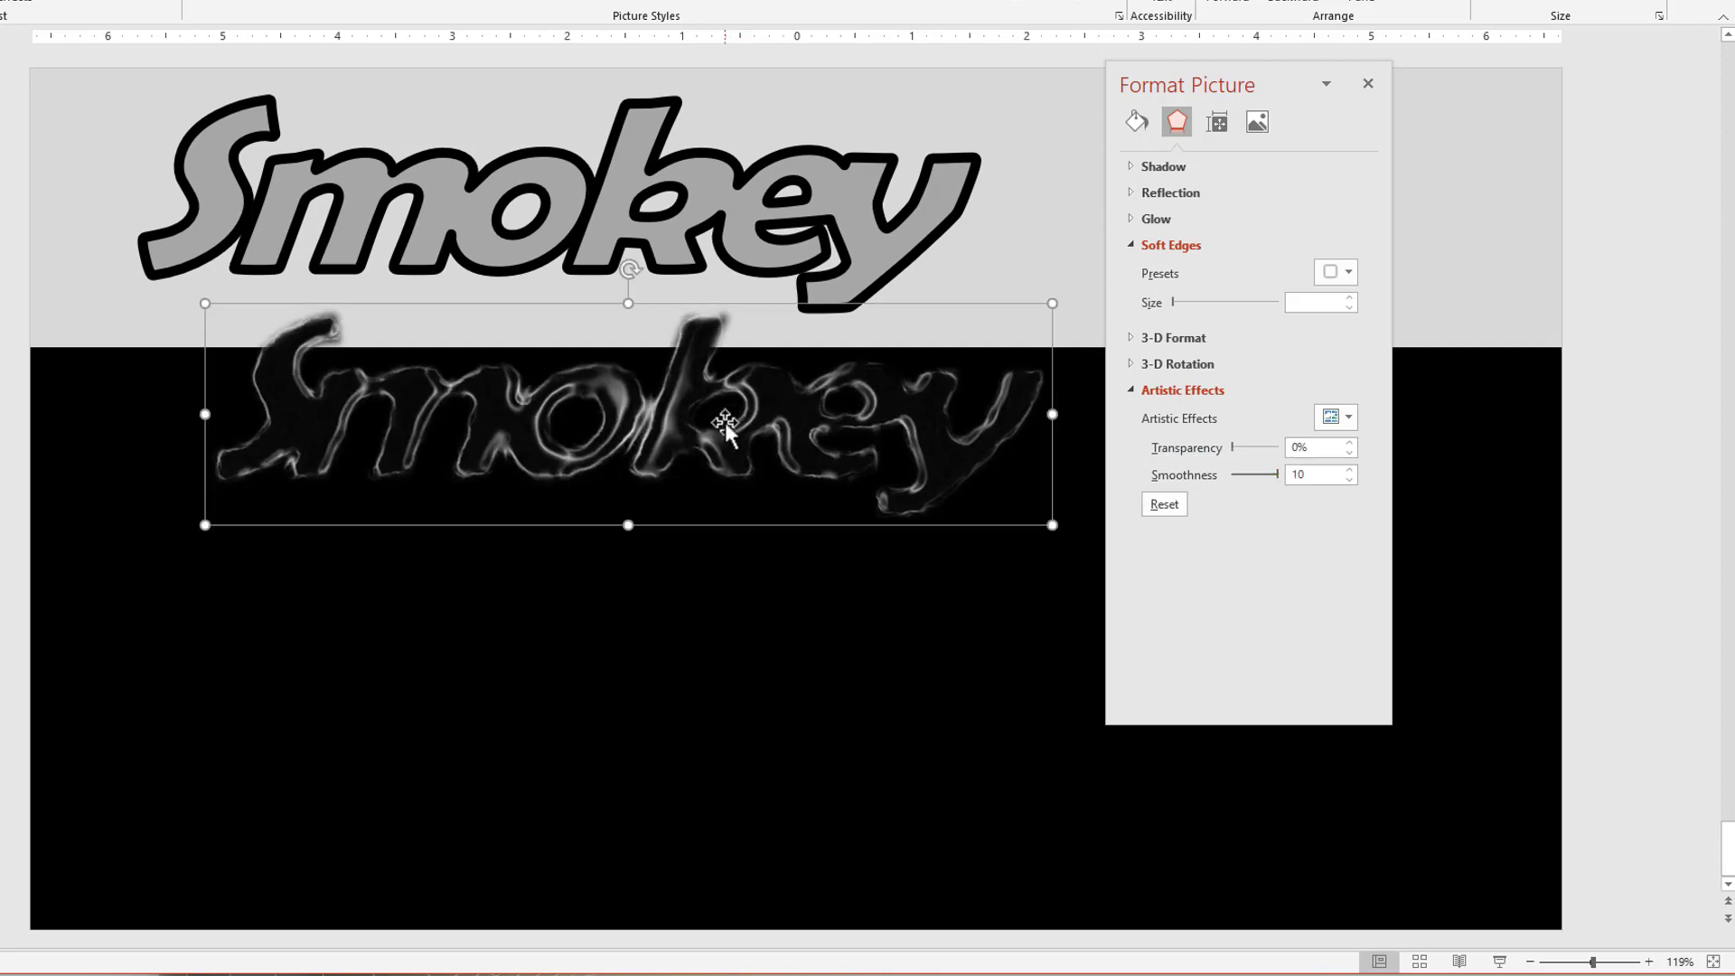
pyautogui.hotkey('ctrl', 'v')
pyautogui.click(1090, 561)
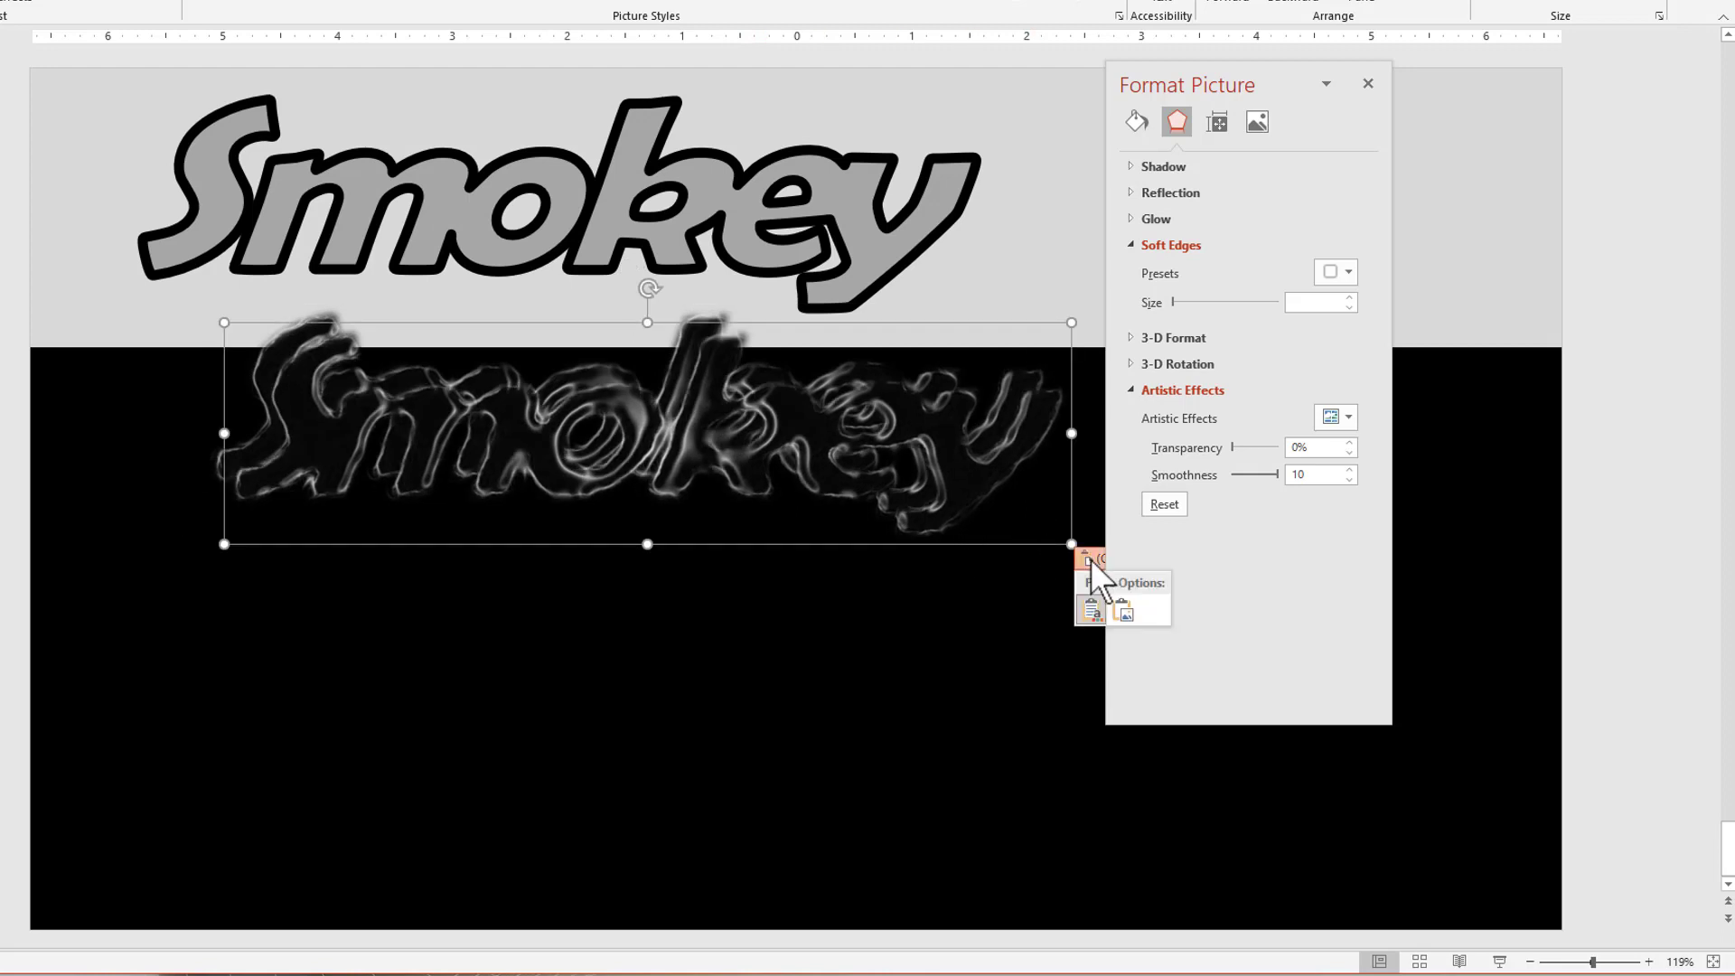
pyautogui.click(1121, 607)
pyautogui.moveTo(871, 529); pyautogui.dragTo(736, 455)
pyautogui.click(726, 422)
pyautogui.press('Delete')
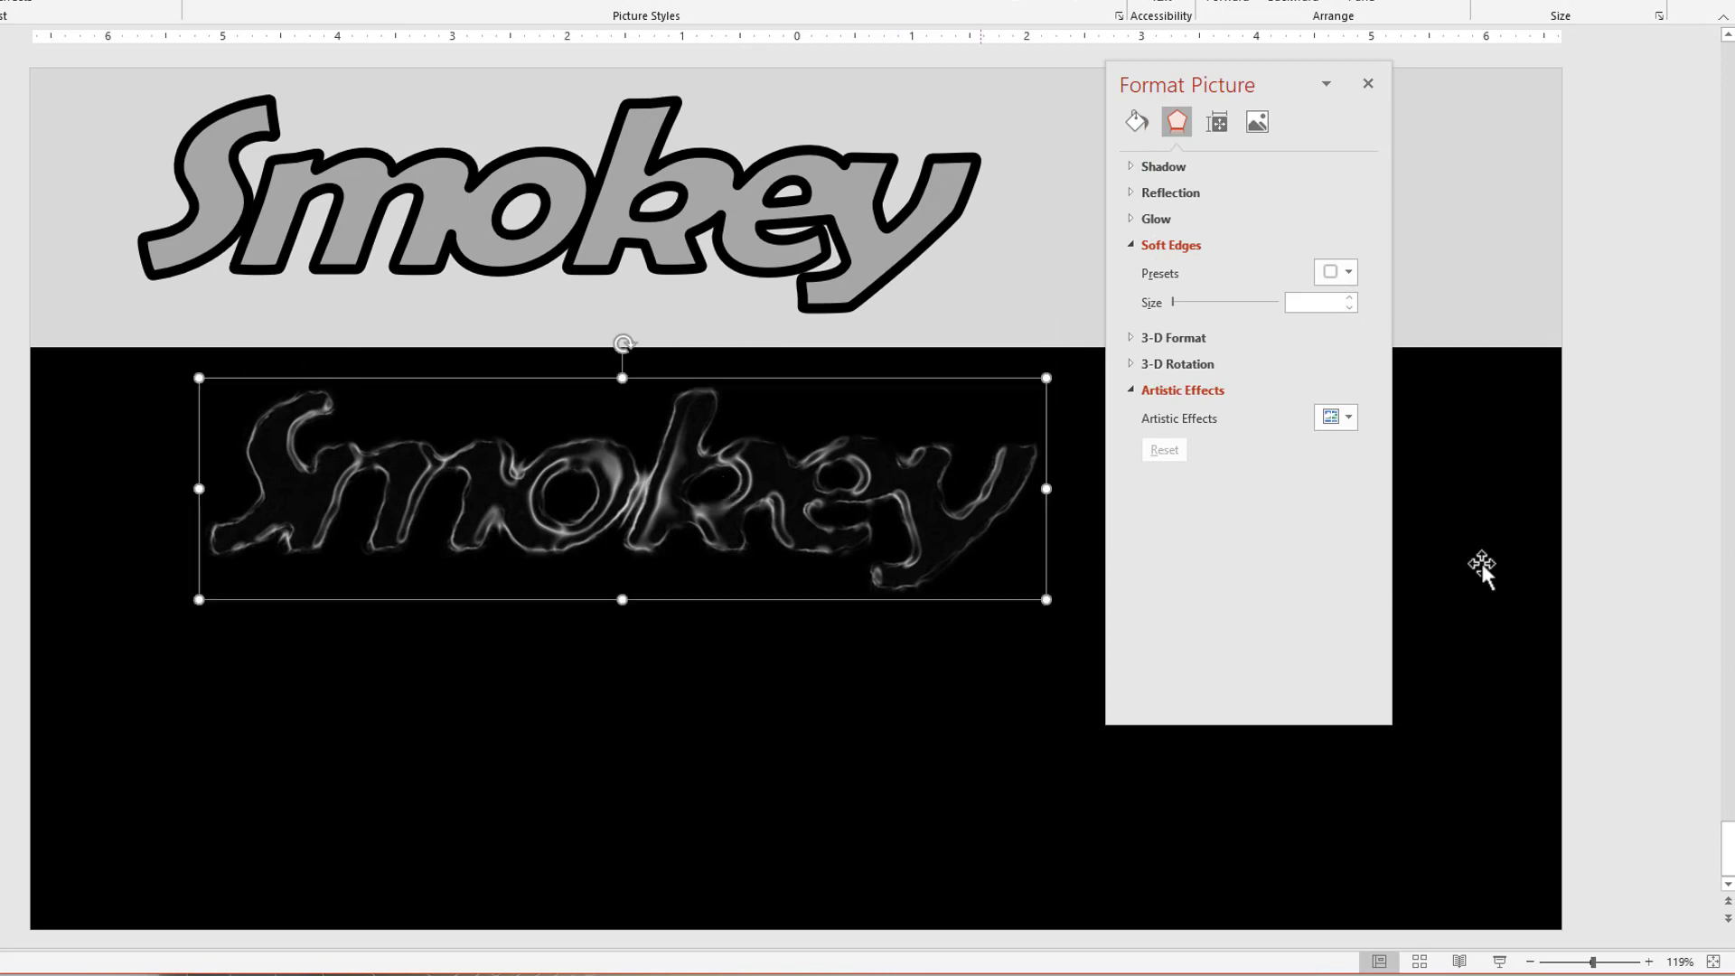
# Apply the Plastic Wrap artistic effect again to the newly flattened Smokey picture and set its smoothness to 10.
pyautogui.click(1348, 419)
pyautogui.click(1607, 573)
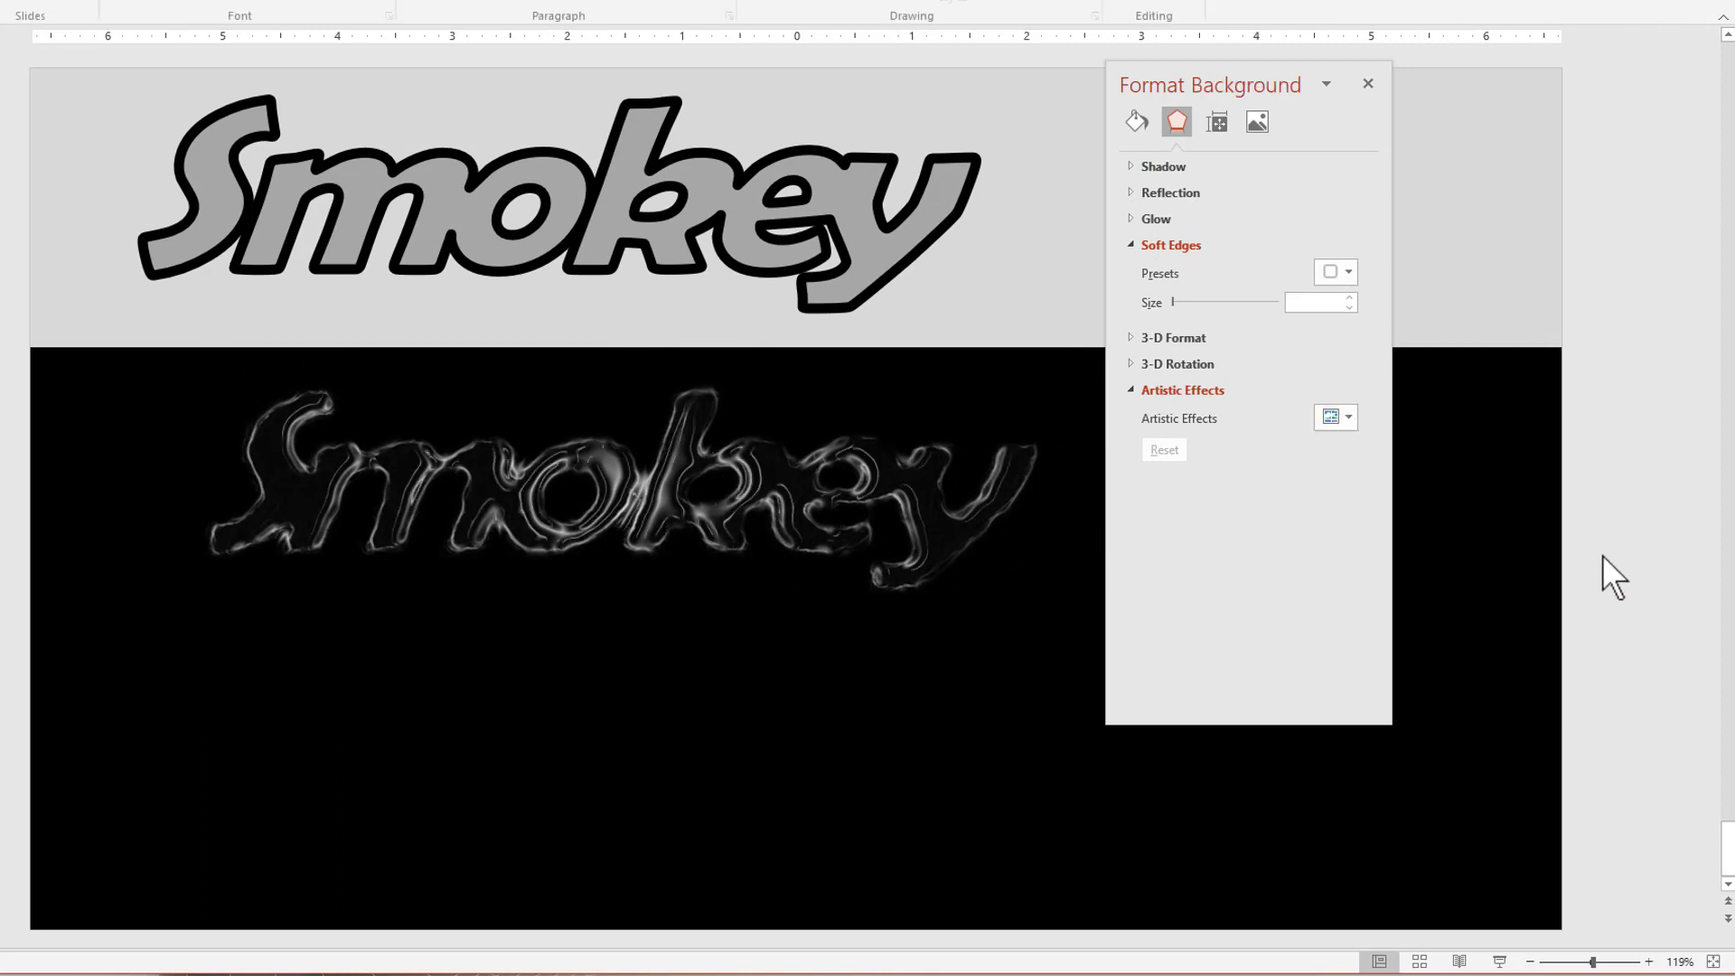
pyautogui.click(913, 485)
pyautogui.moveTo(1256, 475); pyautogui.dragTo(1288, 476)
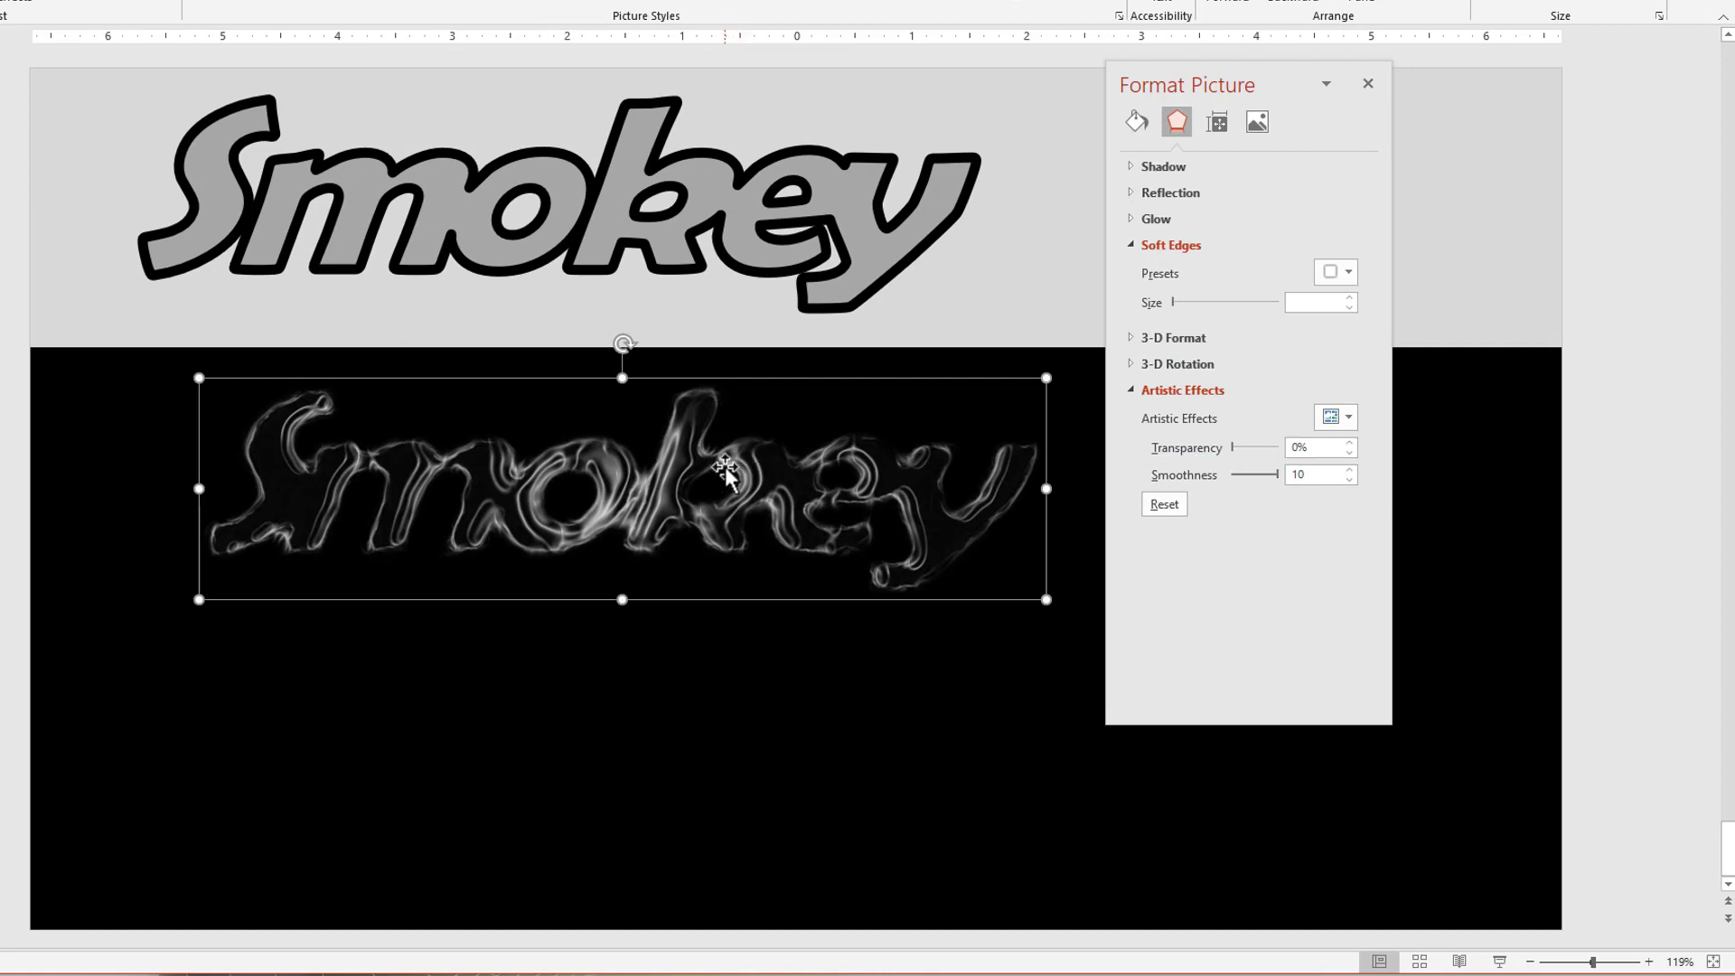
# Flatten the twice-wrapped Smokey by pasting a copy as a picture, placing it on the black area and deleting the source.
pyautogui.moveTo(726, 436); pyautogui.dragTo(708, 396)
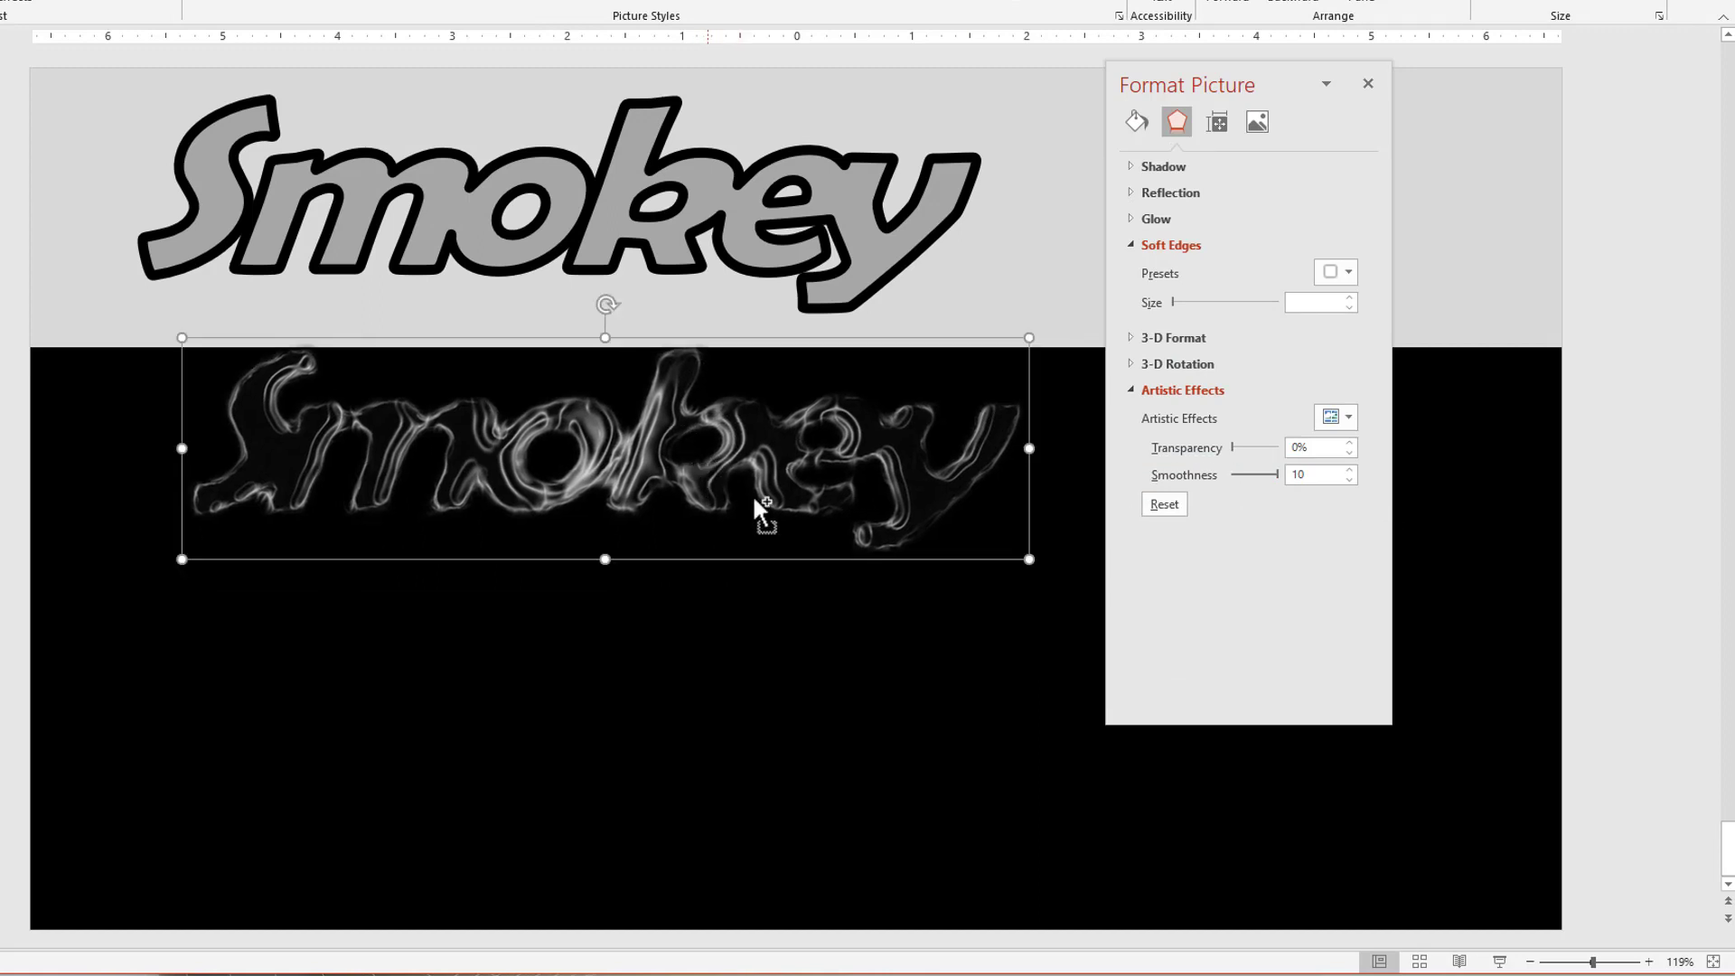
pyautogui.hotkey('ctrl', 'd')
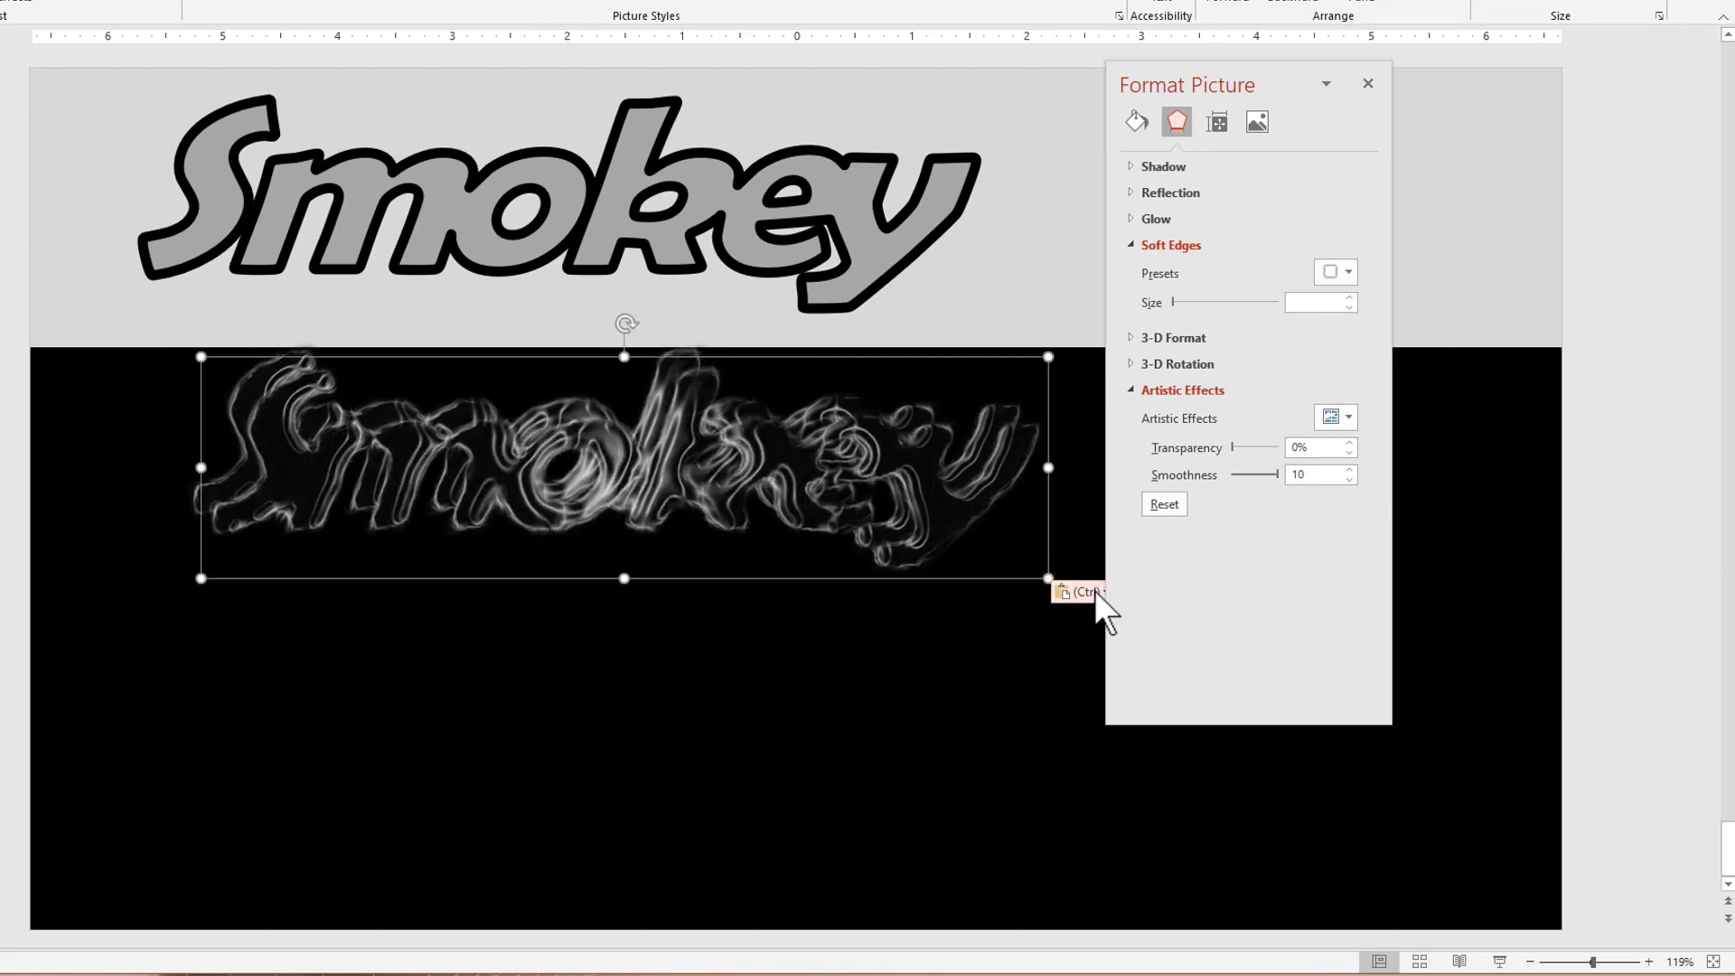
pyautogui.click(1095, 591)
pyautogui.click(1105, 652)
pyautogui.moveTo(965, 528); pyautogui.dragTo(615, 502)
pyautogui.click(763, 414)
pyautogui.press('Delete')
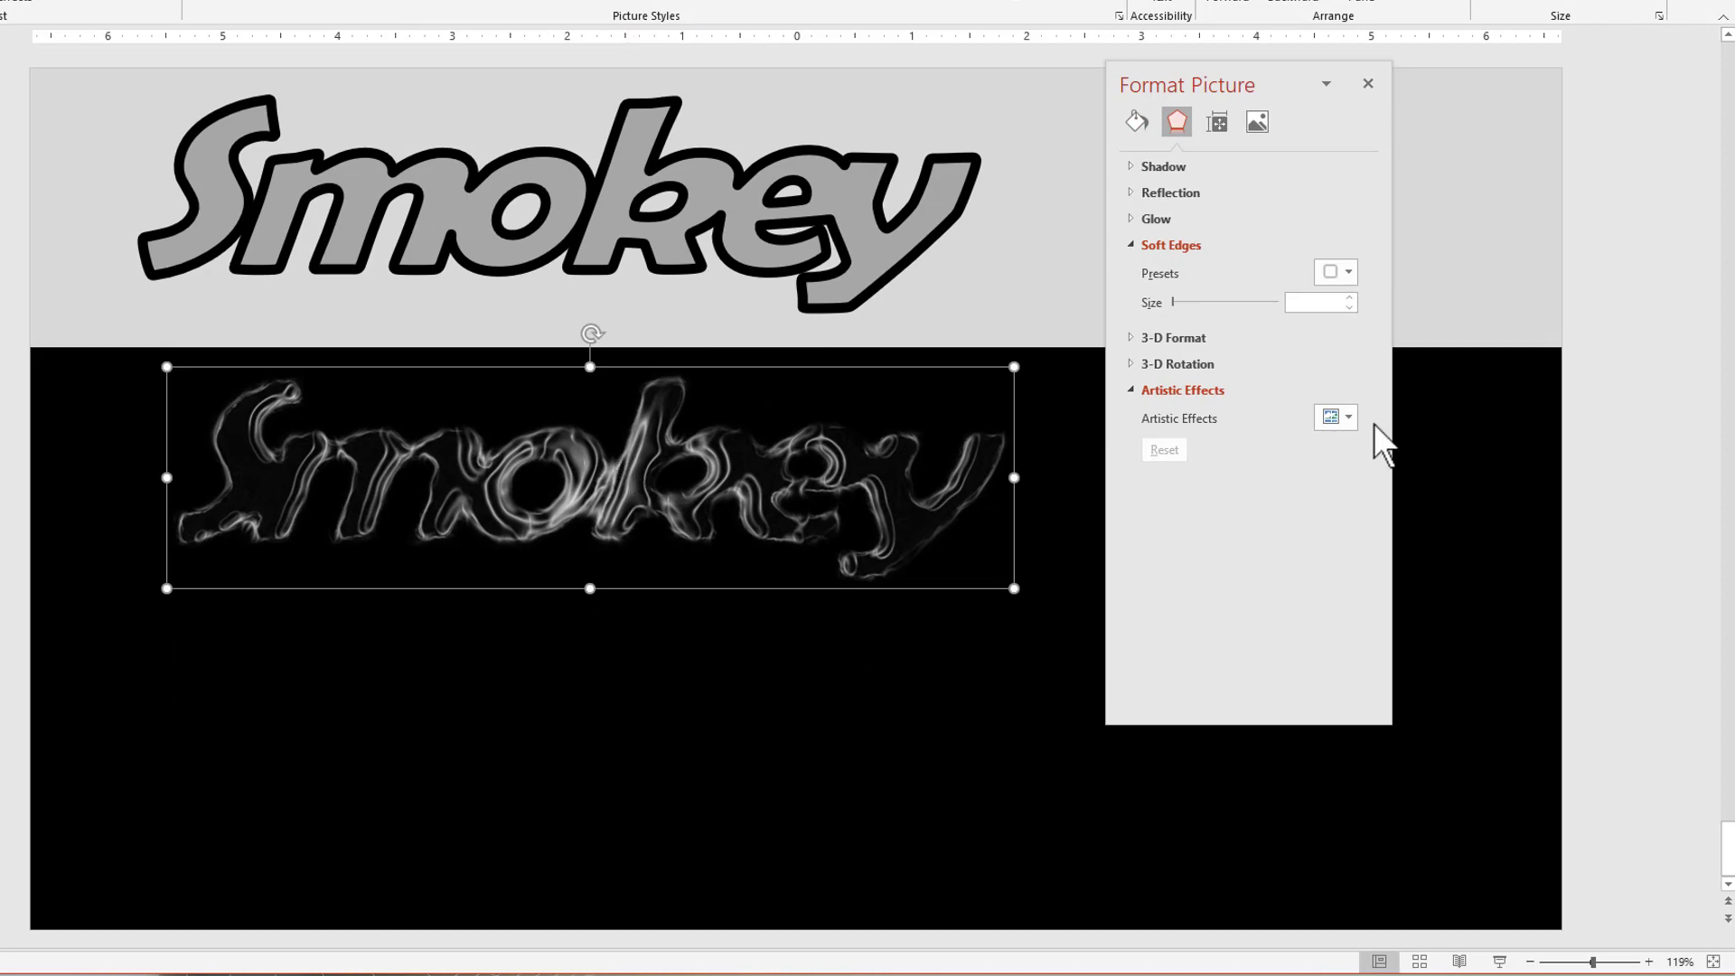
# Add another Plastic Wrap artistic effect to the flattened Smokey picture with smoothness 10.
pyautogui.click(1347, 416)
pyautogui.click(1606, 573)
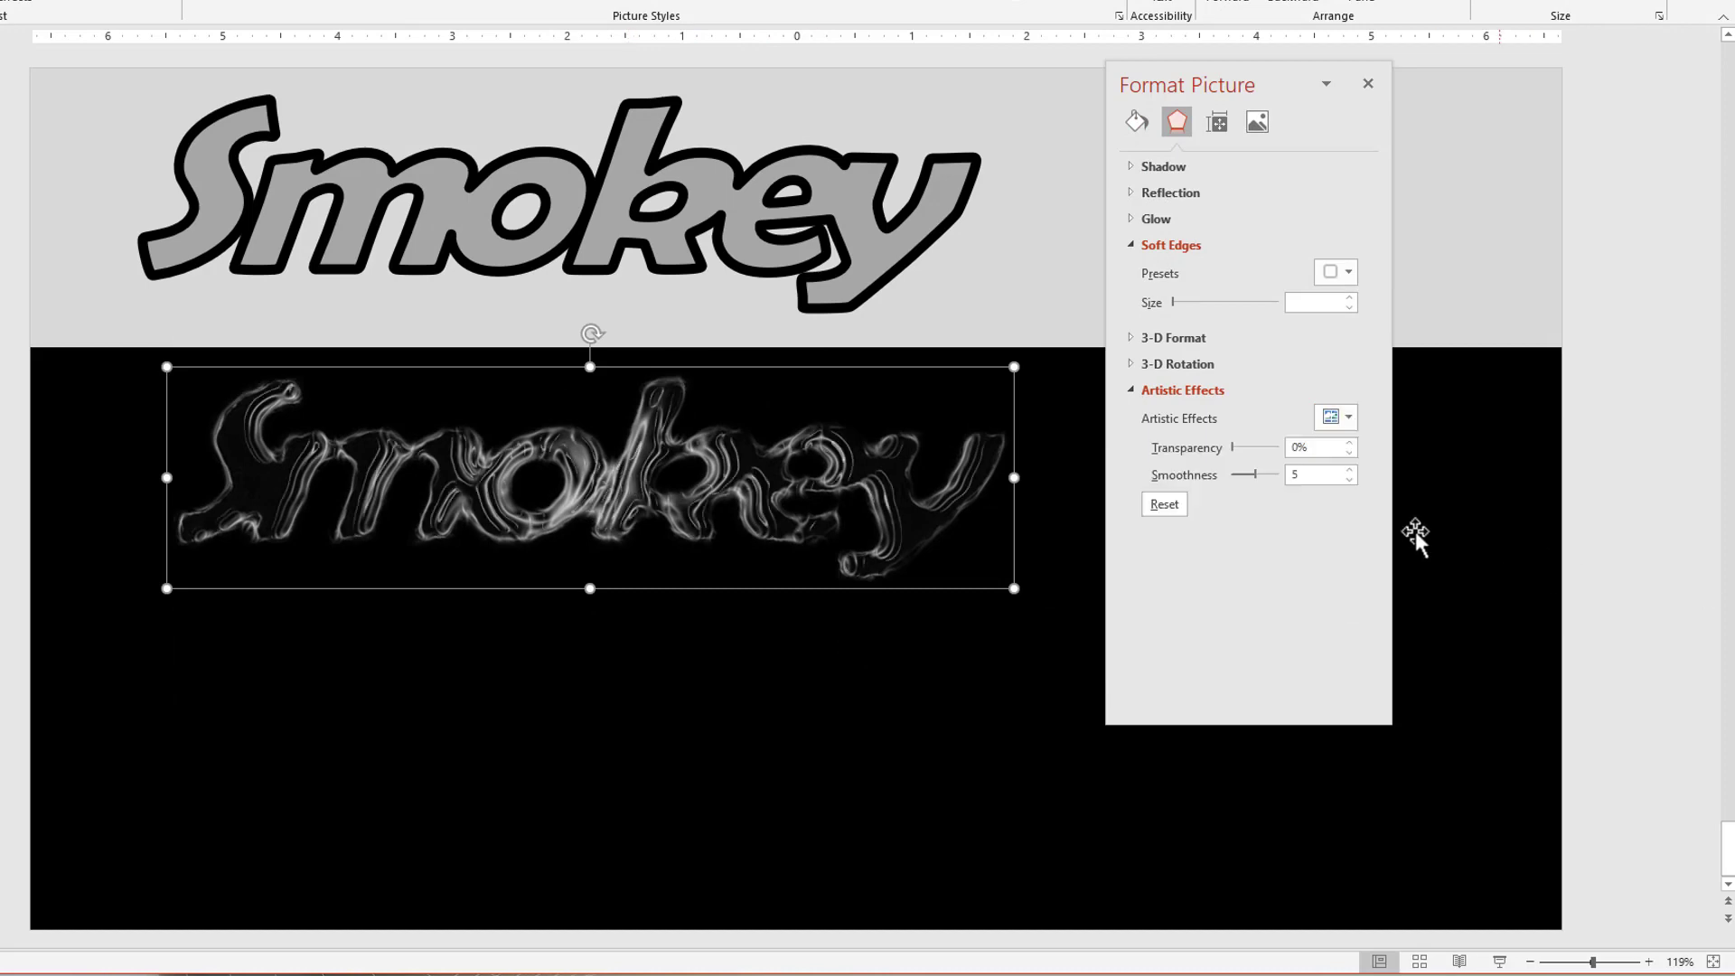
pyautogui.click(1251, 476)
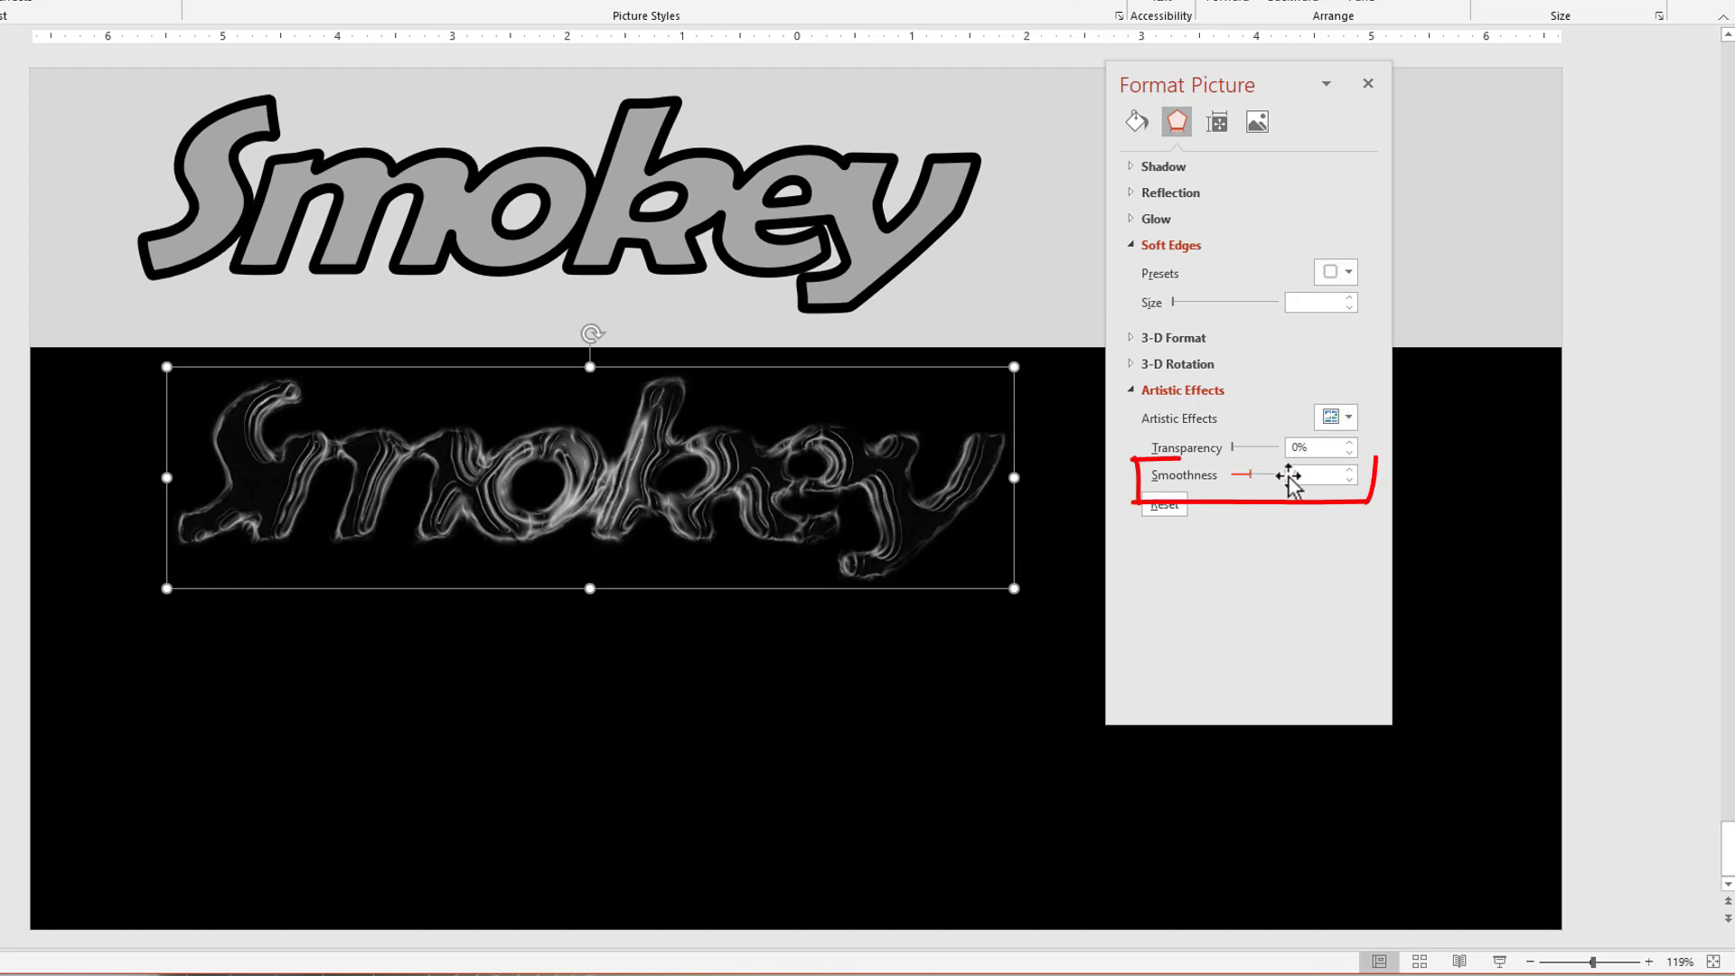
pyautogui.moveTo(1251, 481); pyautogui.dragTo(1345, 486)
# Paste the latest Smokey as a picture once more, move it into place on the black area and remove the previous version.
pyautogui.moveTo(702, 517); pyautogui.dragTo(703, 494)
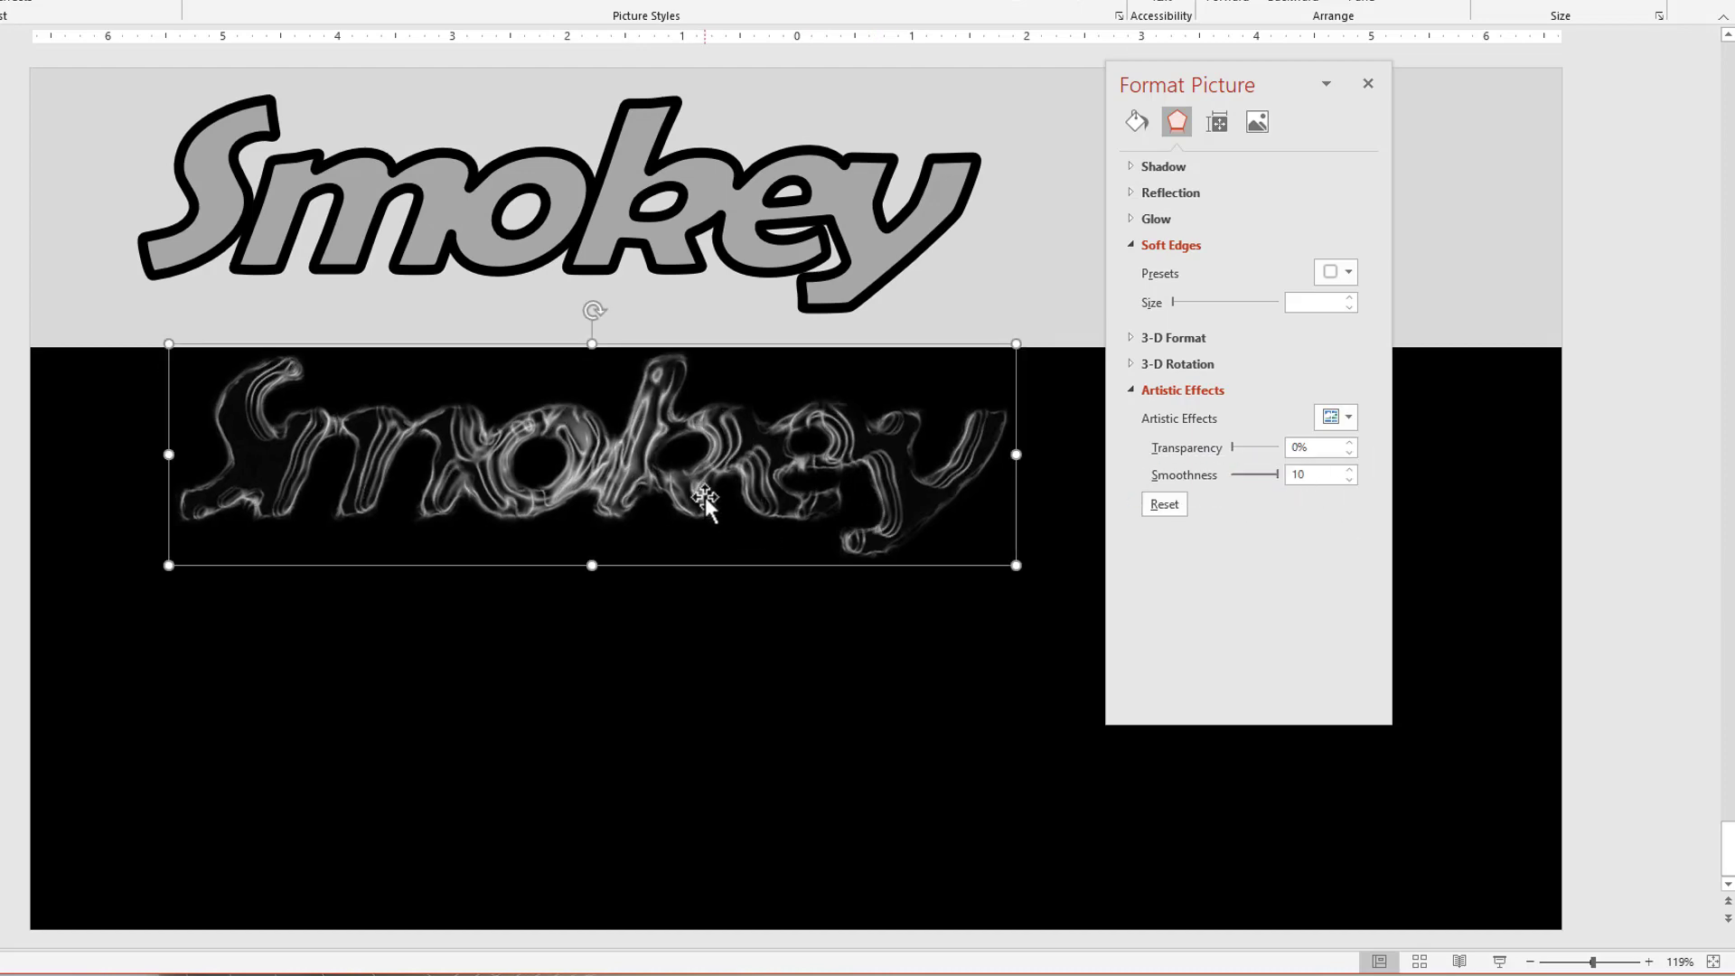
pyautogui.hotkey('ctrl', 'v')
pyautogui.click(1076, 596)
pyautogui.click(1088, 647)
pyautogui.click(960, 539)
pyautogui.moveTo(957, 535); pyautogui.dragTo(685, 471)
pyautogui.click(797, 422)
pyautogui.press('Delete')
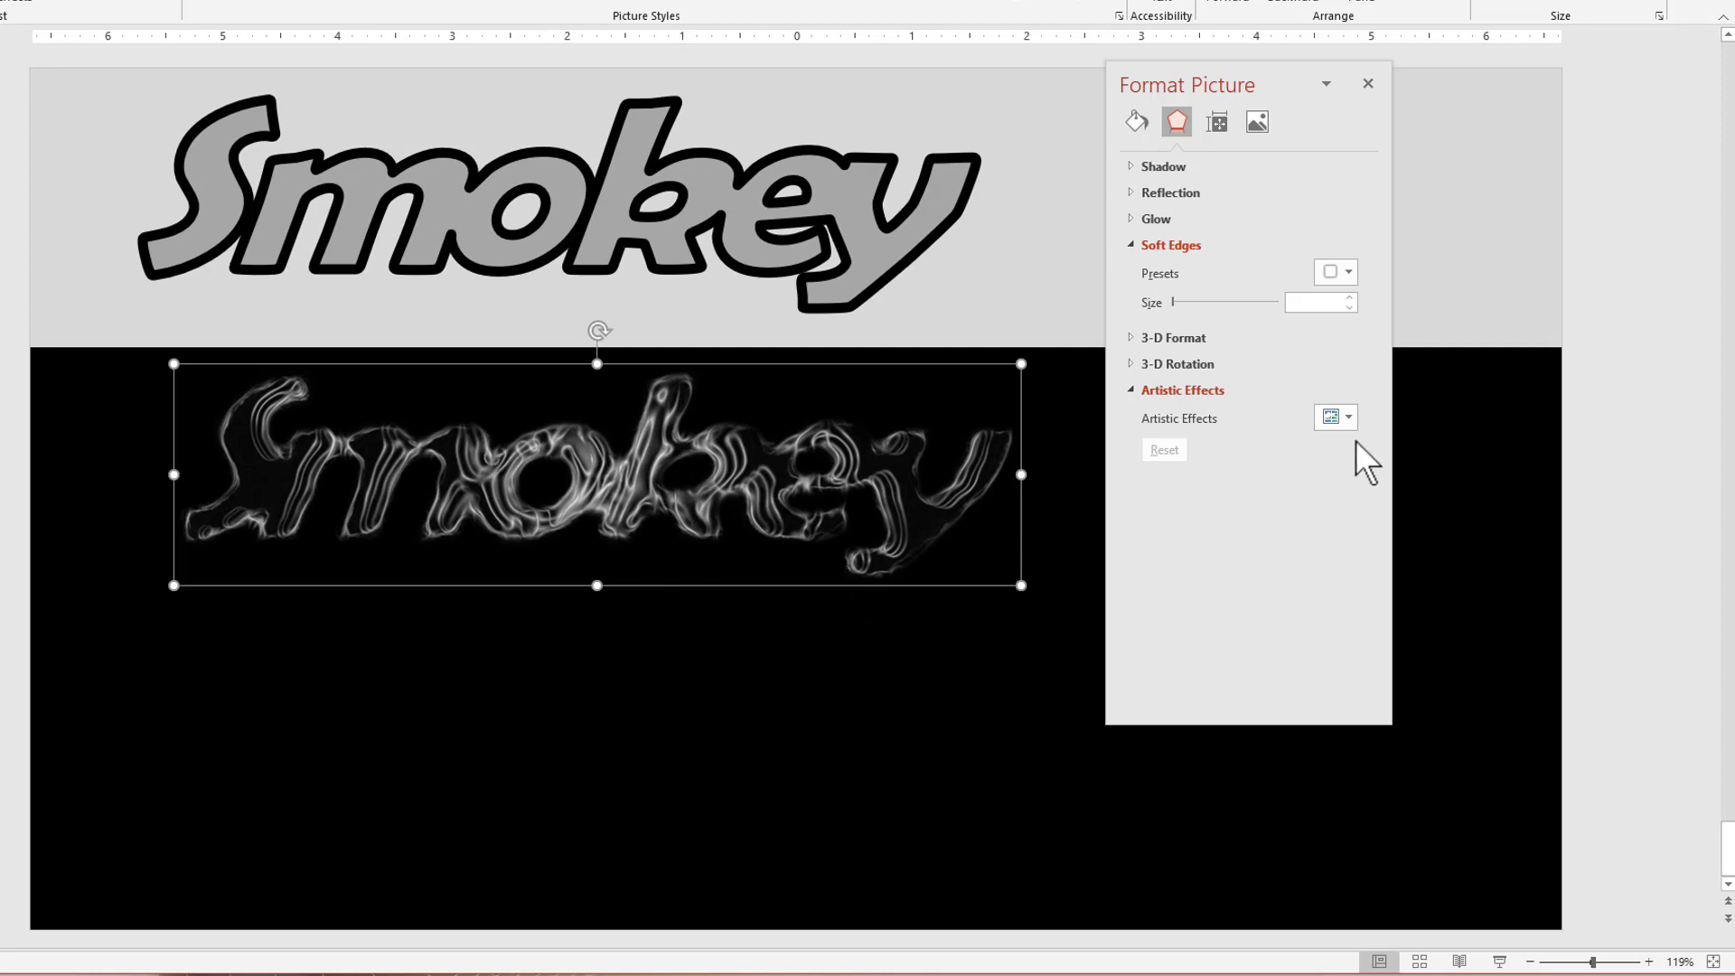
# Give the newest flattened Smokey picture one more Plastic Wrap effect at smoothness 10 and adjust its position slightly.
pyautogui.click(1347, 418)
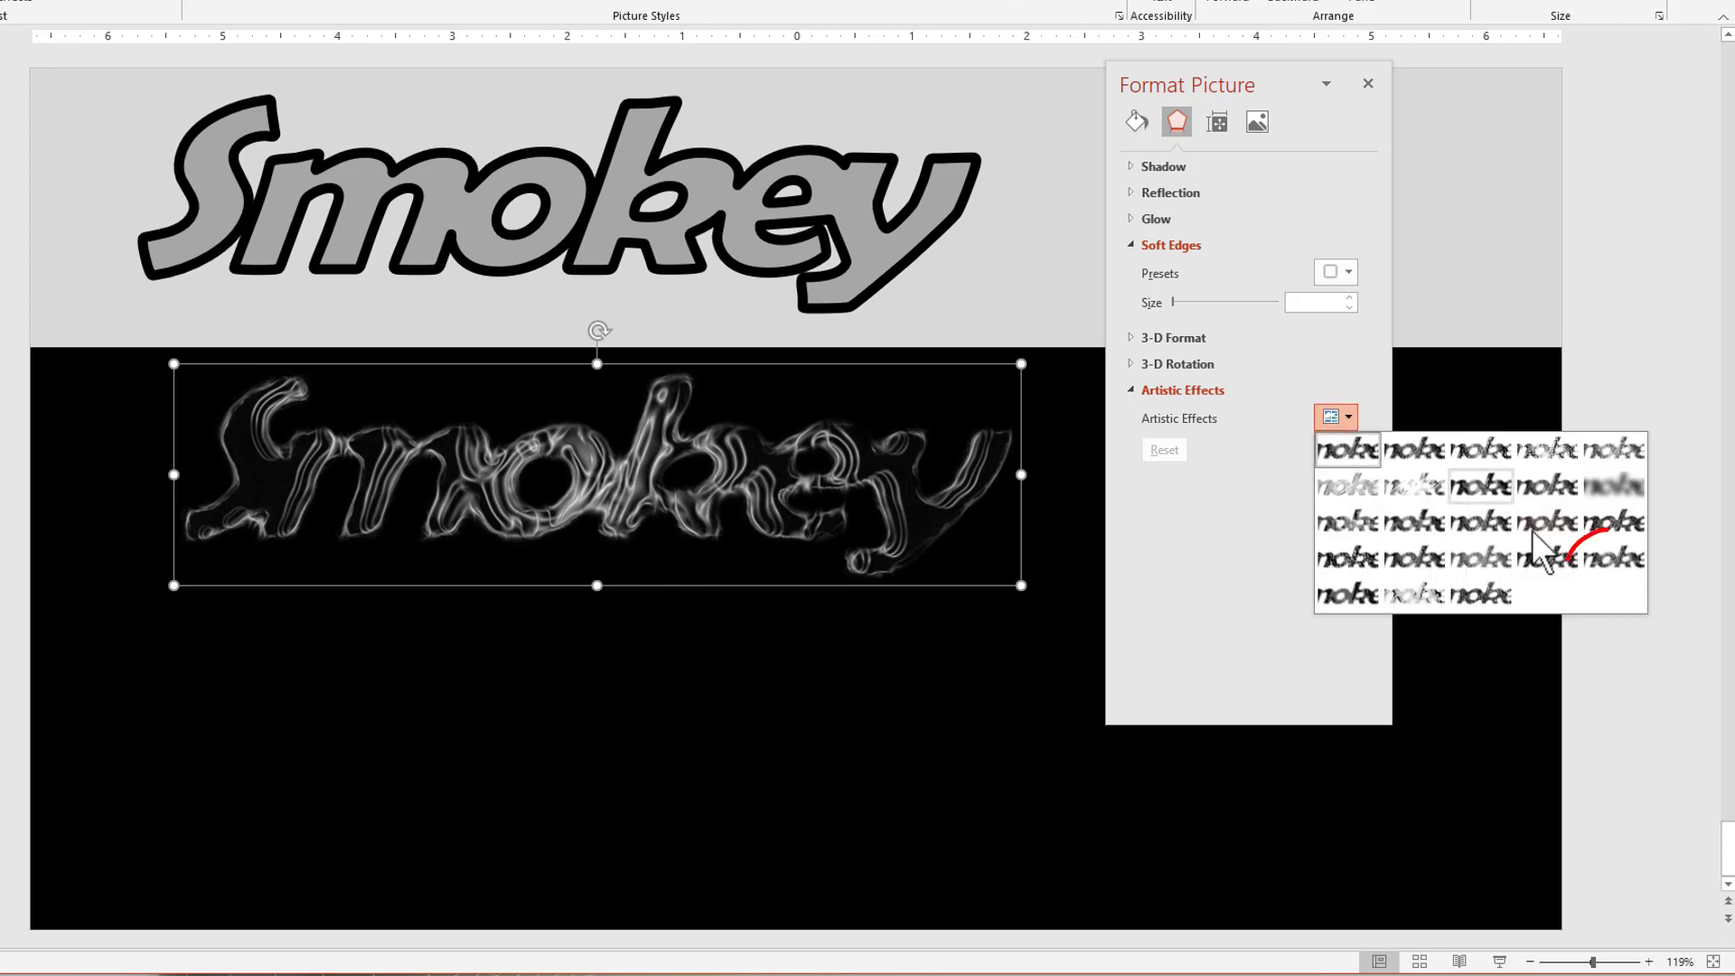
pyautogui.click(1618, 579)
pyautogui.moveTo(1256, 472); pyautogui.dragTo(1386, 496)
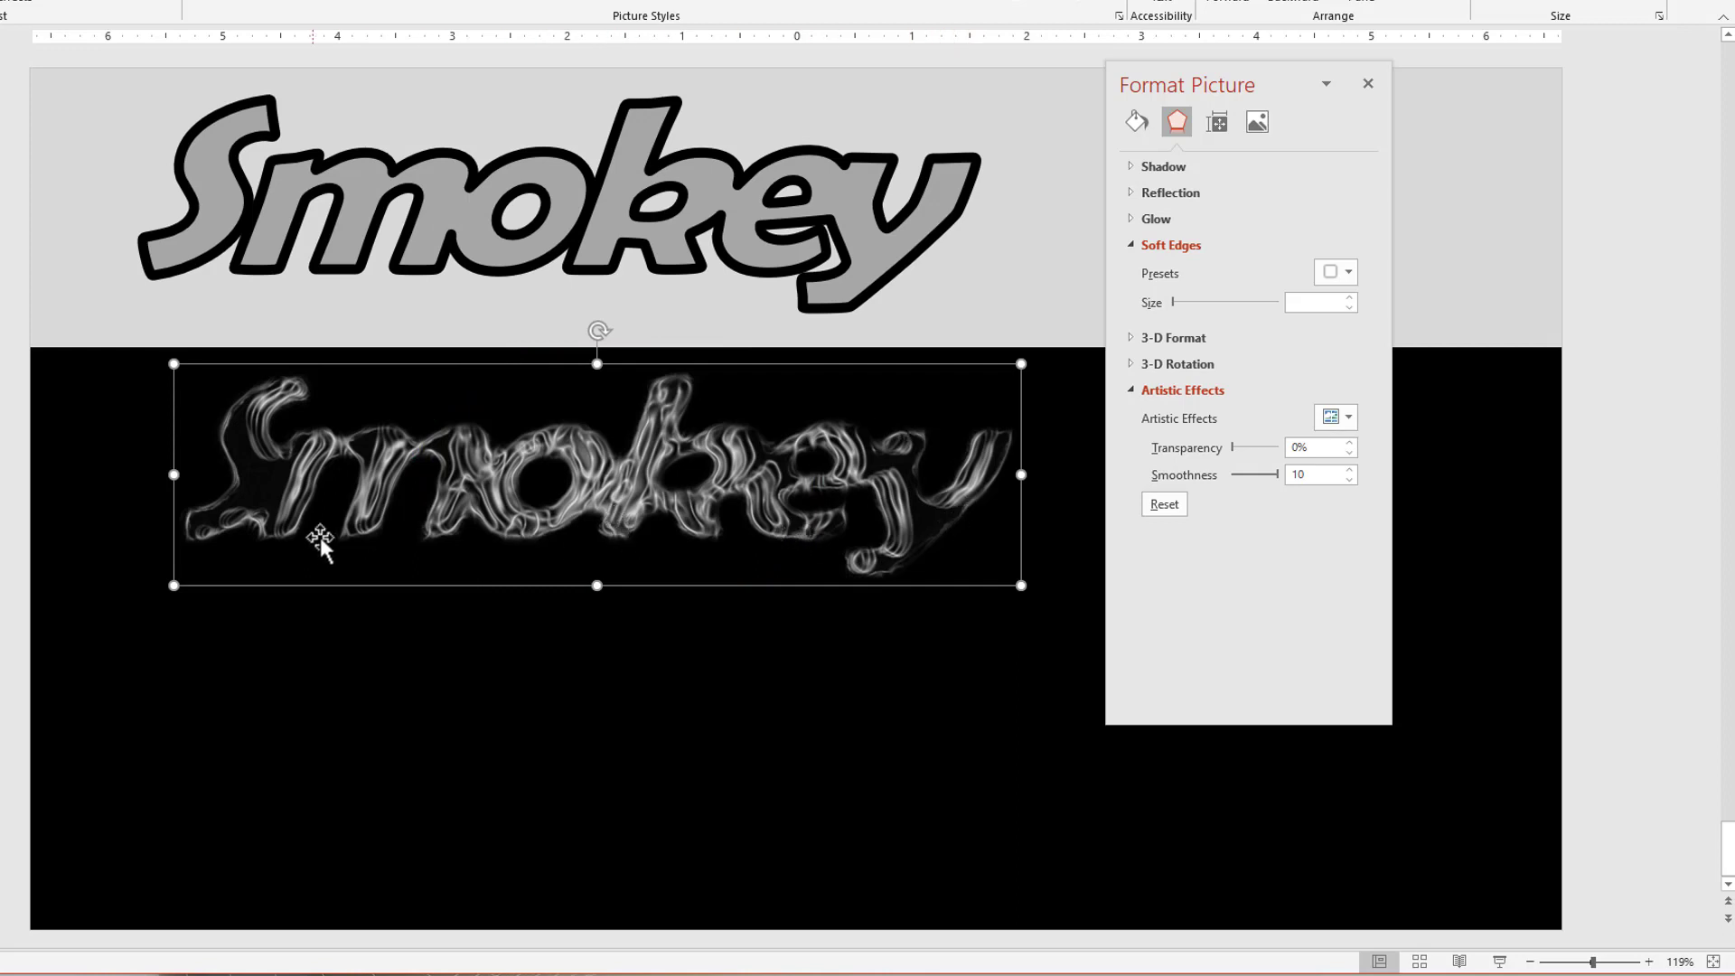
pyautogui.moveTo(698, 492); pyautogui.dragTo(699, 512)
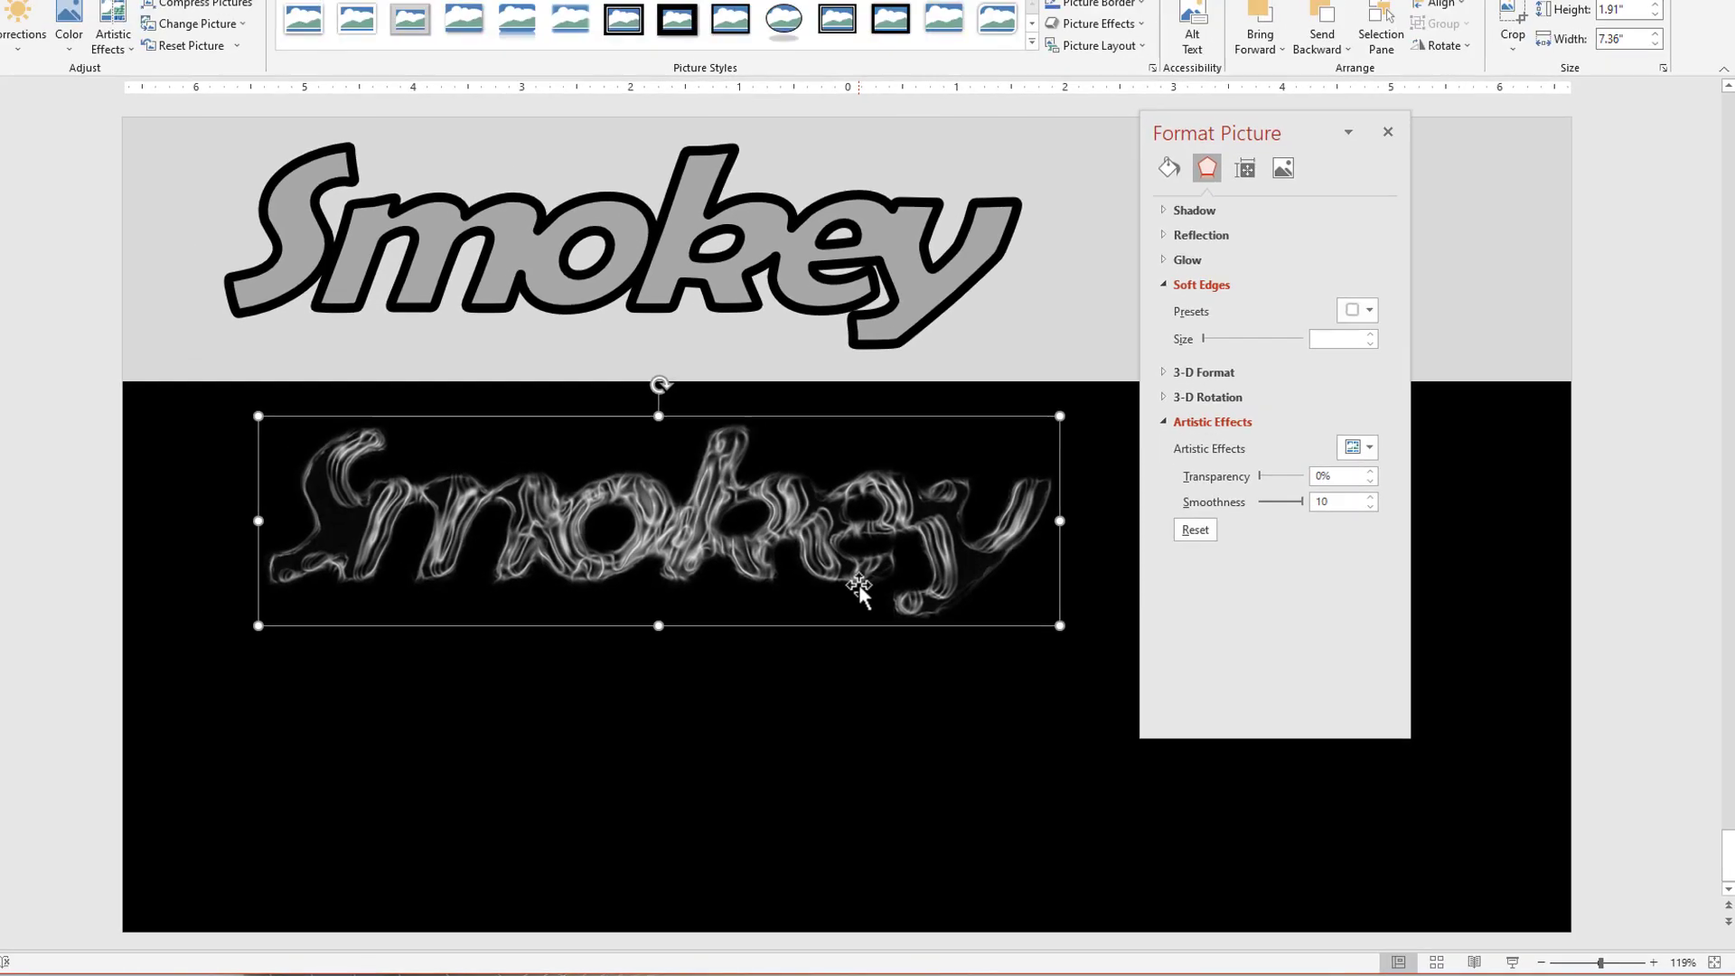
# Recolor the Smokey picture with a warmer color tone and move it slightly lower on the black area.
pyautogui.click(89, 40)
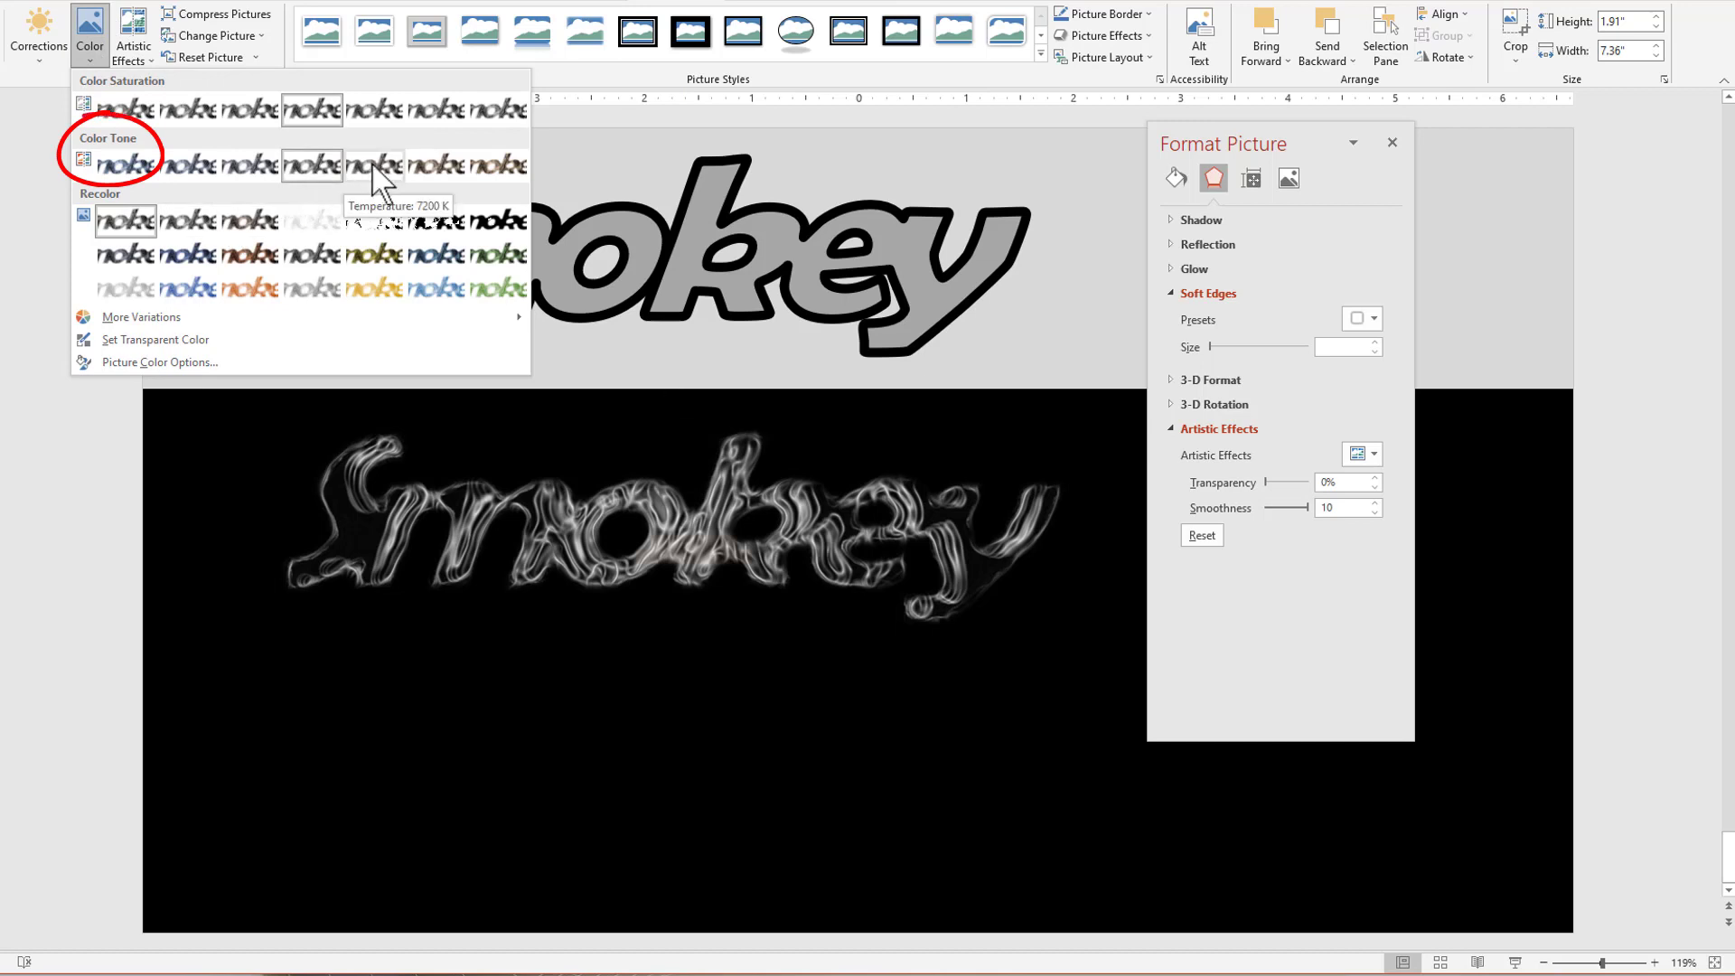
pyautogui.click(418, 172)
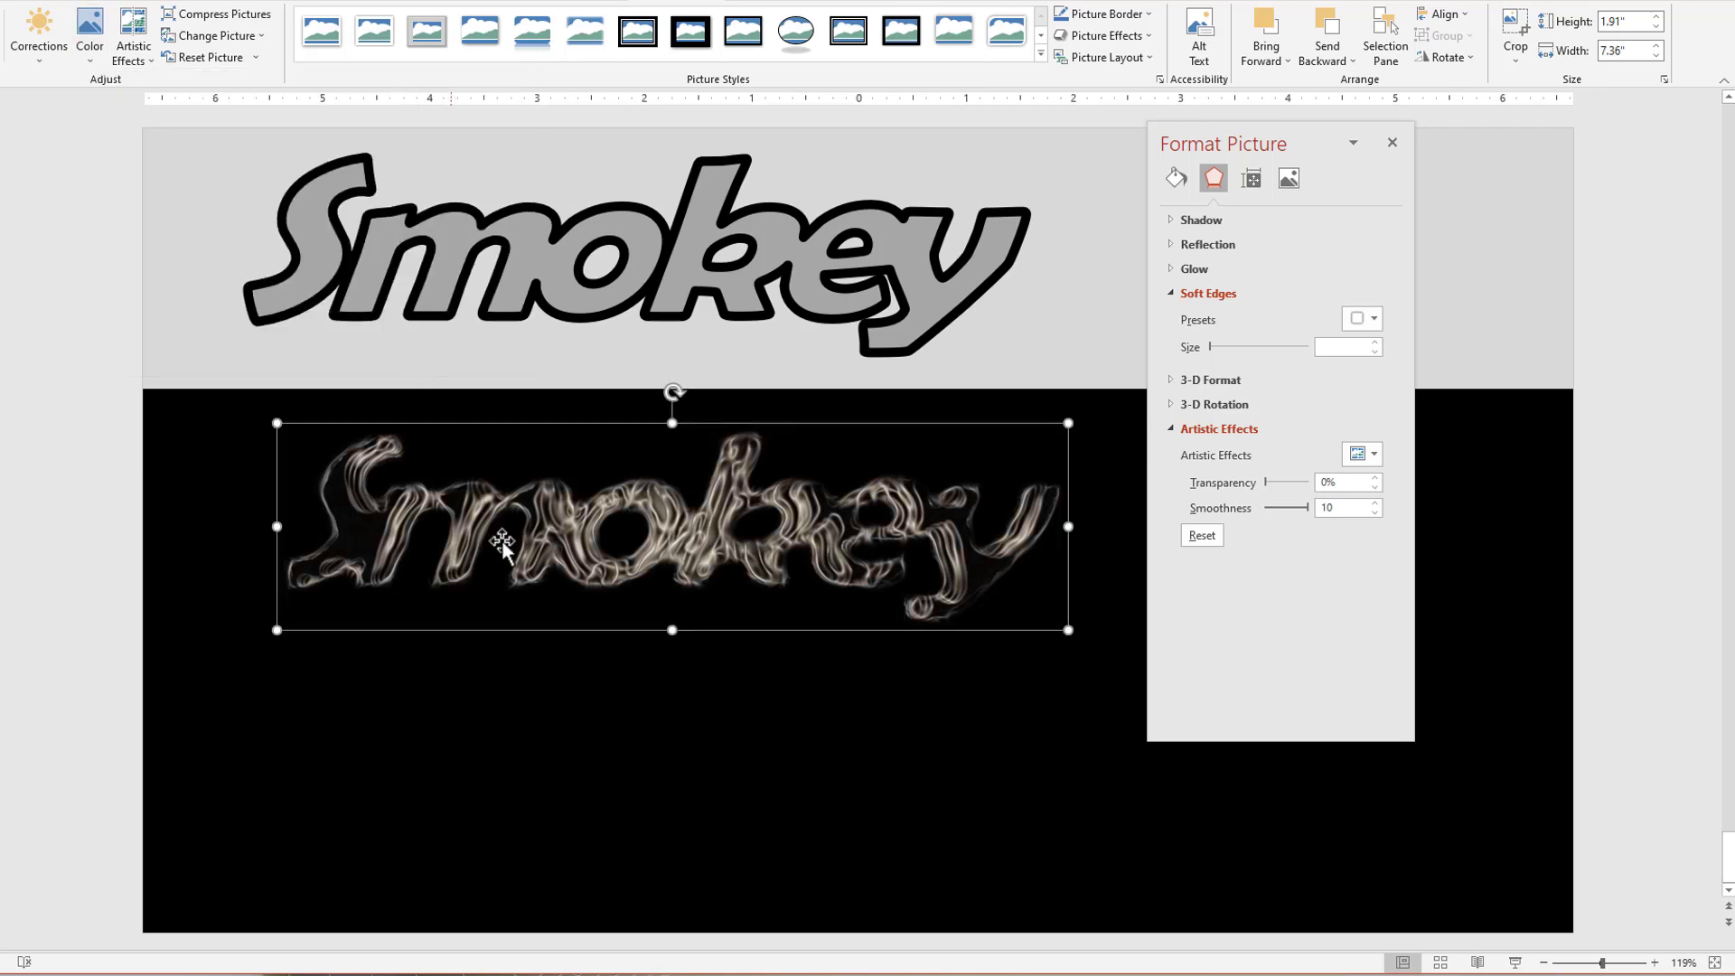
pyautogui.moveTo(669, 535); pyautogui.dragTo(684, 562)
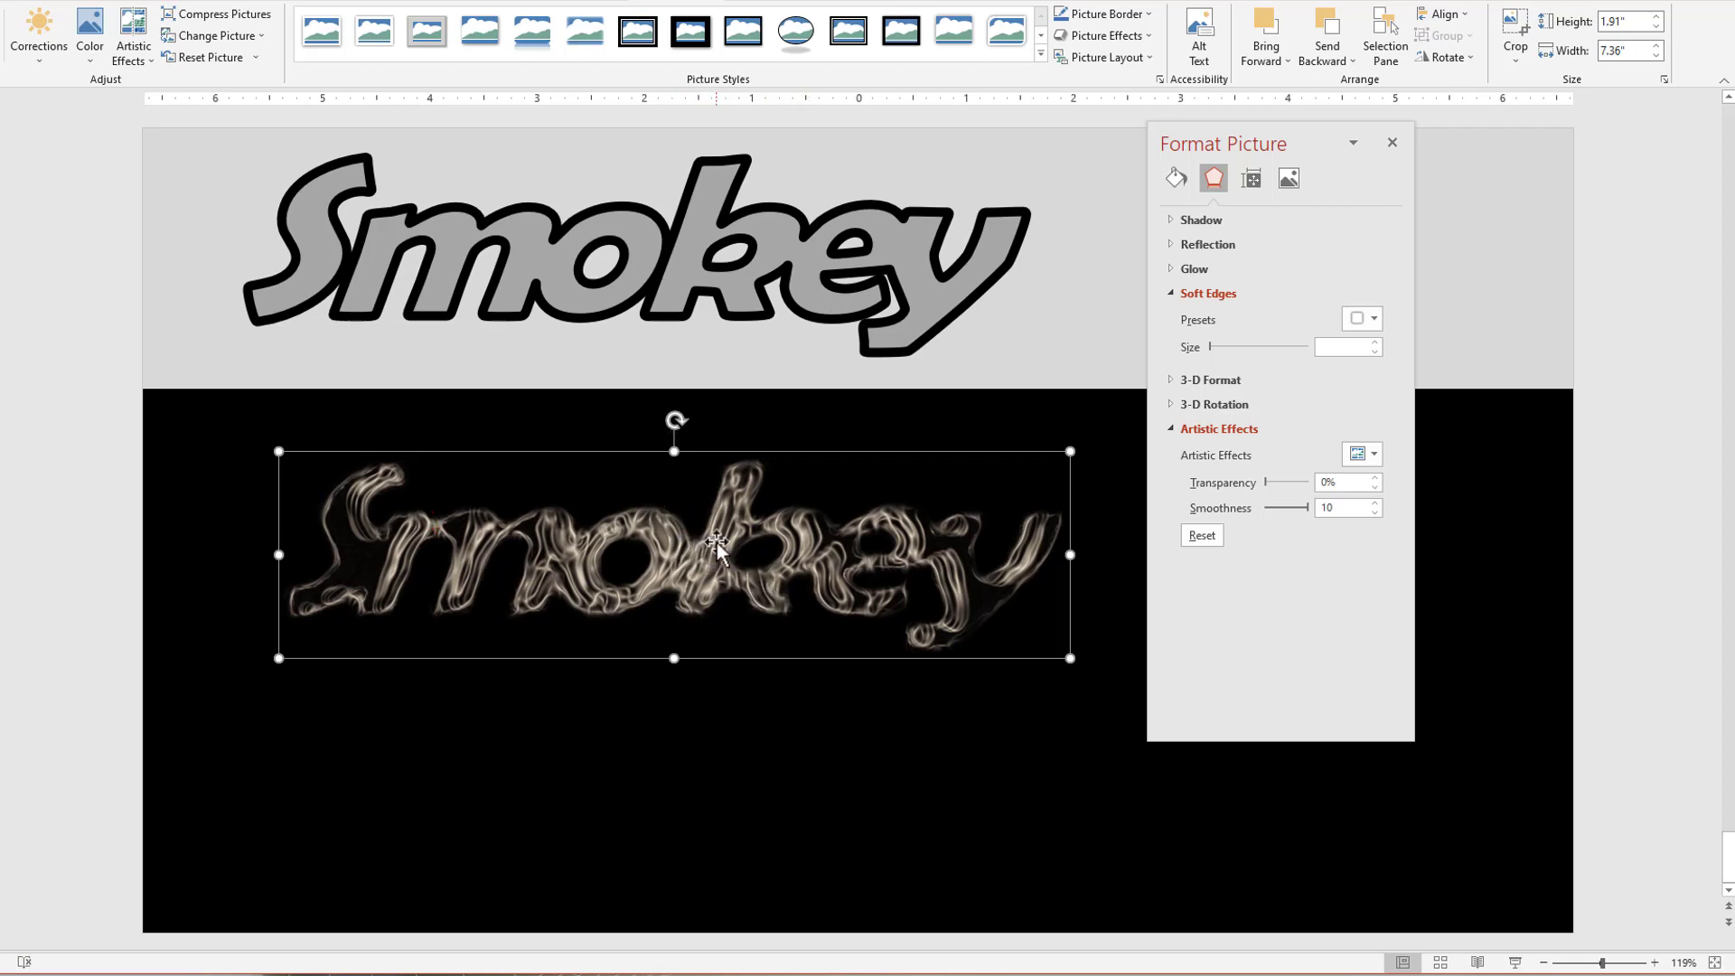
# Duplicate the warm-toned Smokey picture just below the original and darken the upper one with a brightness/contrast correction.
pyautogui.moveTo(717, 542); pyautogui.dragTo(722, 657)
pyautogui.click(736, 483)
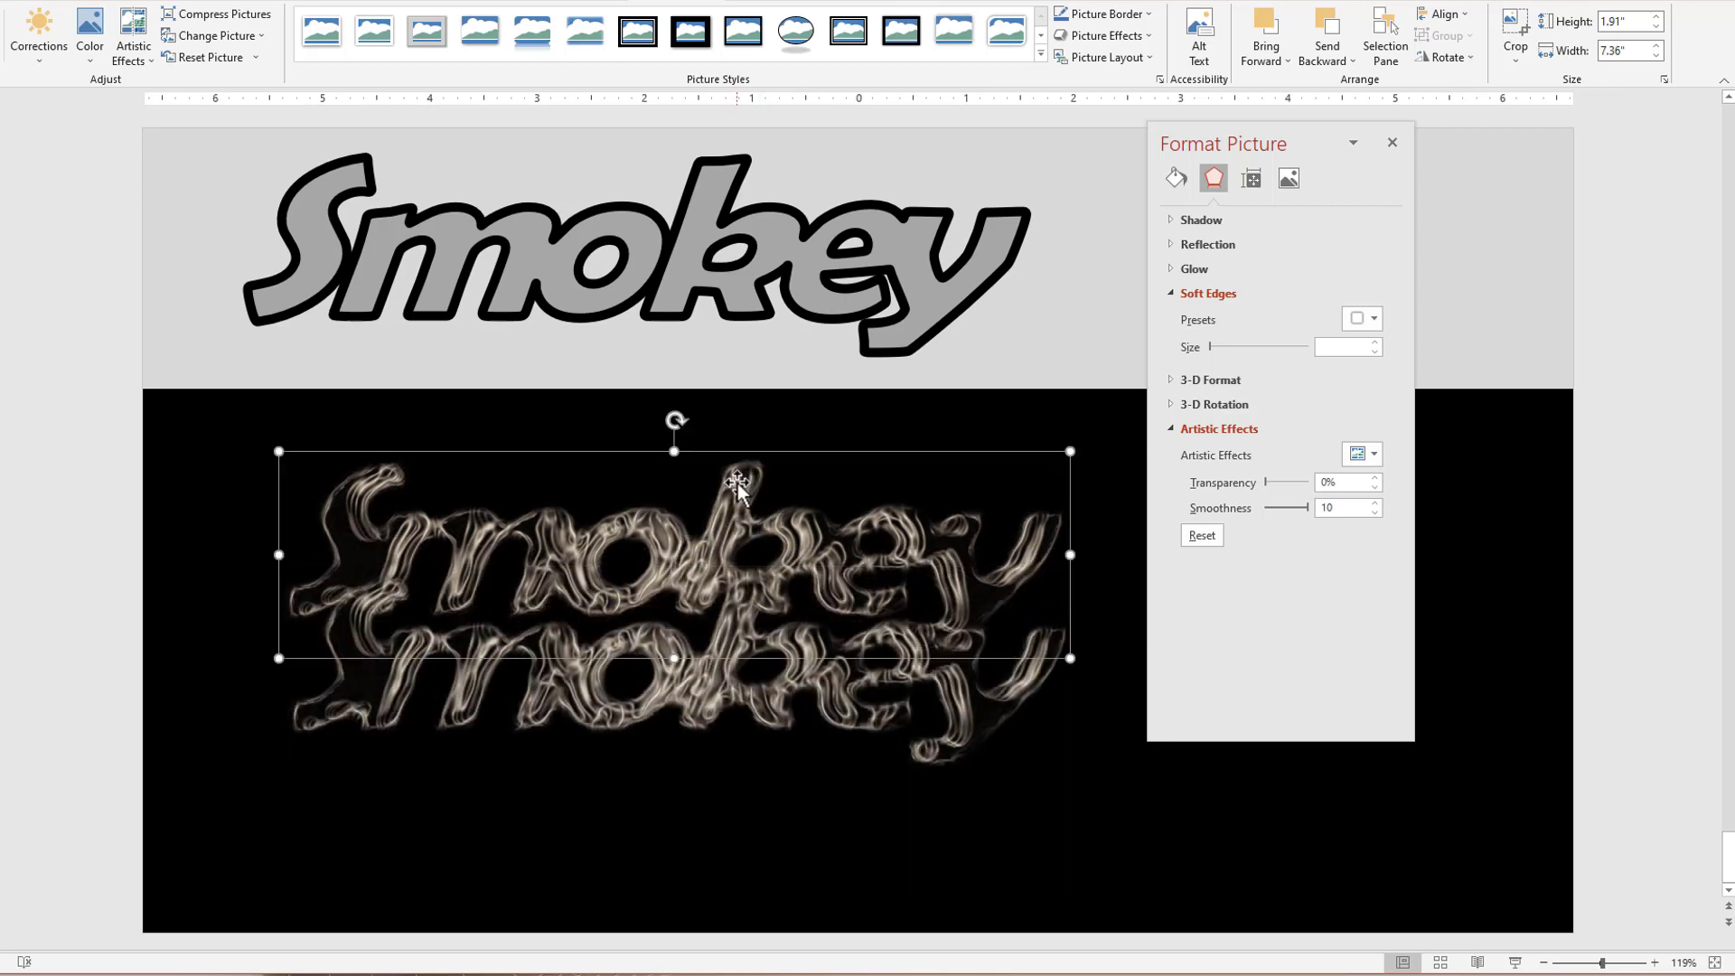
pyautogui.click(39, 41)
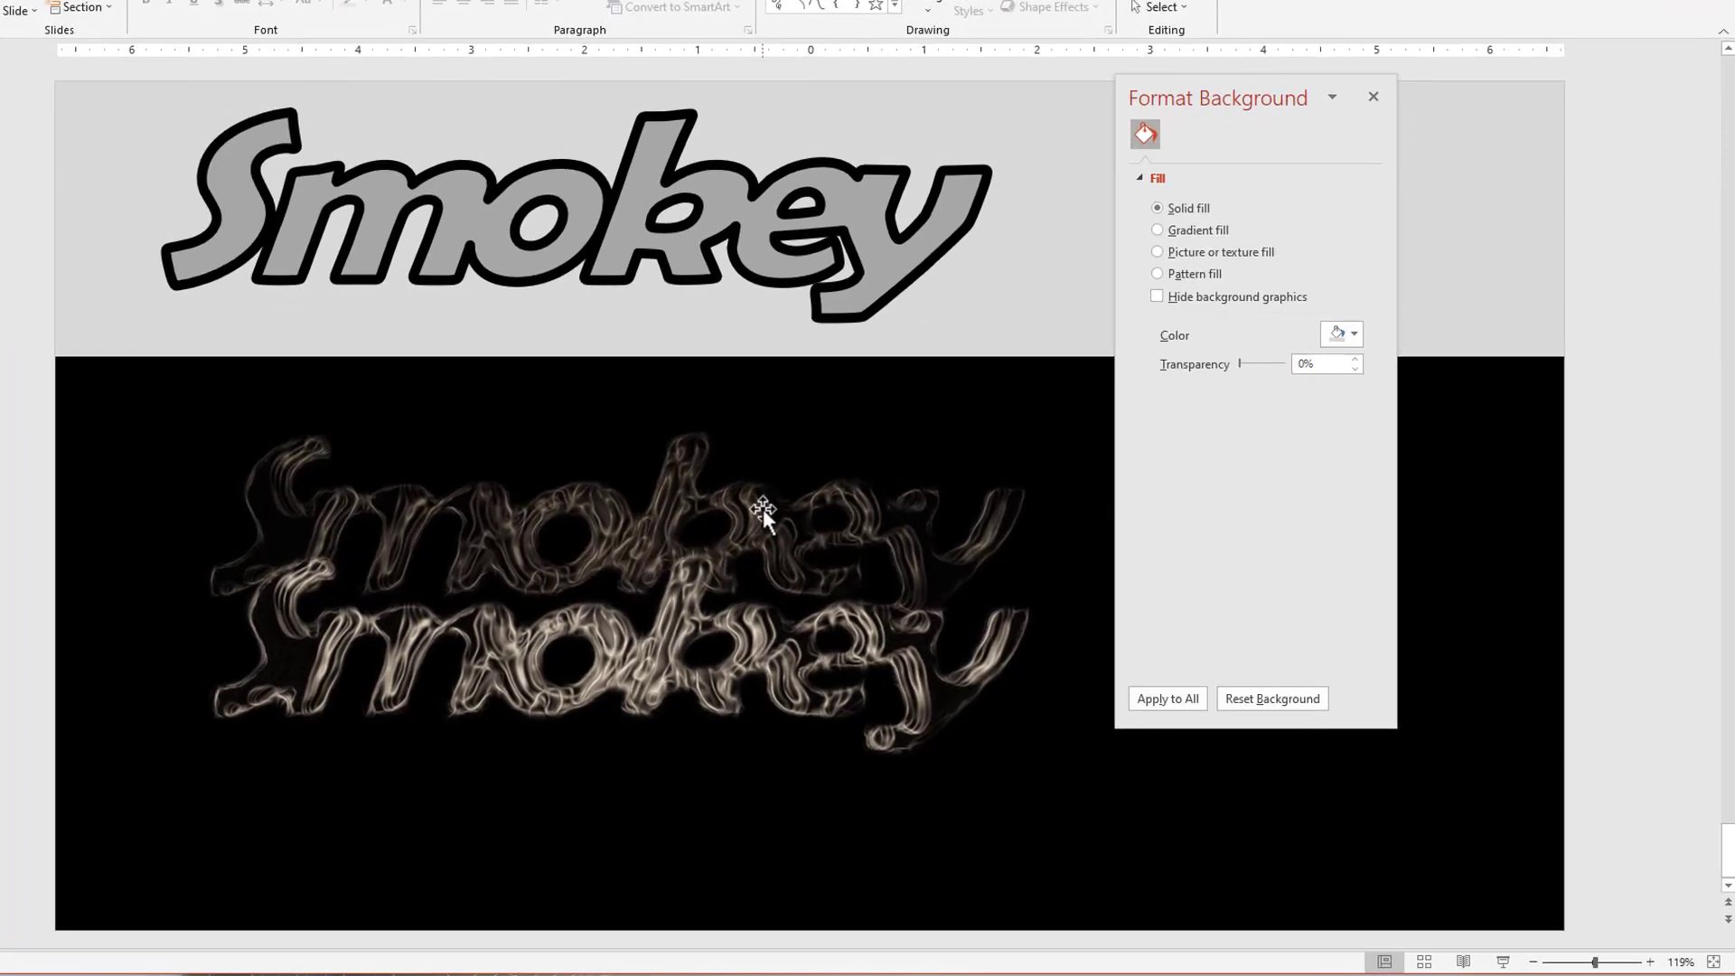
# Set the soft edges size of the darkened upper Smokey picture to 11 pt.
pyautogui.click(716, 492)
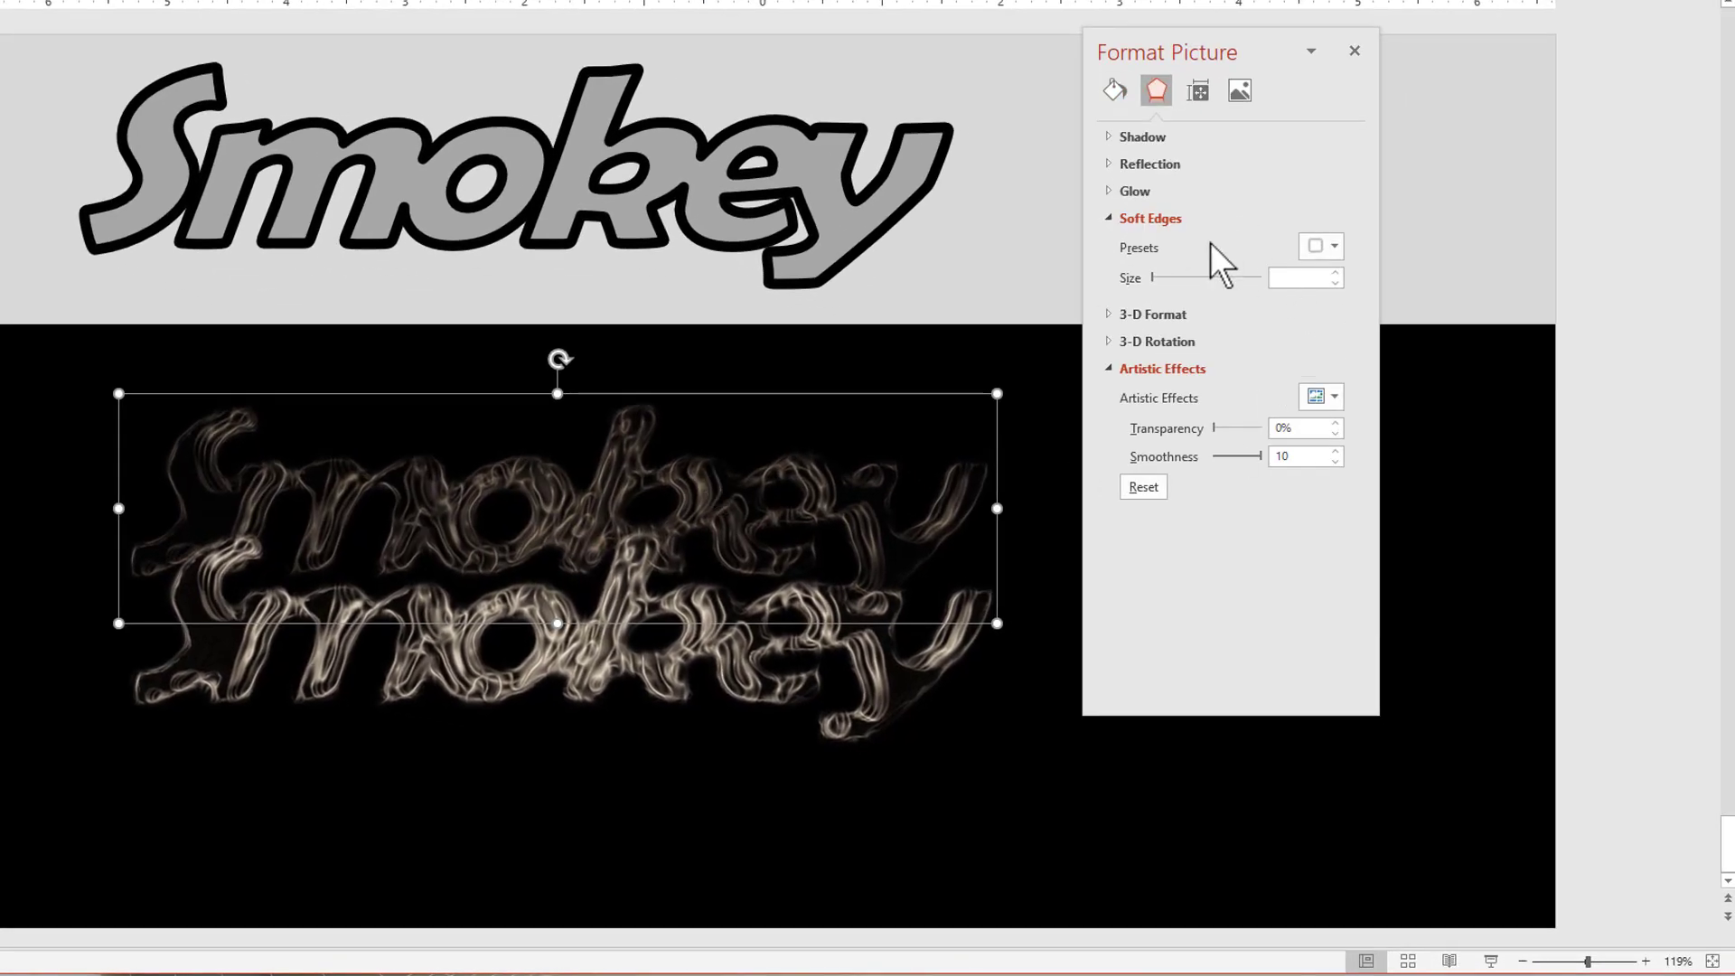
pyautogui.click(1336, 272)
pyautogui.click(1336, 272)
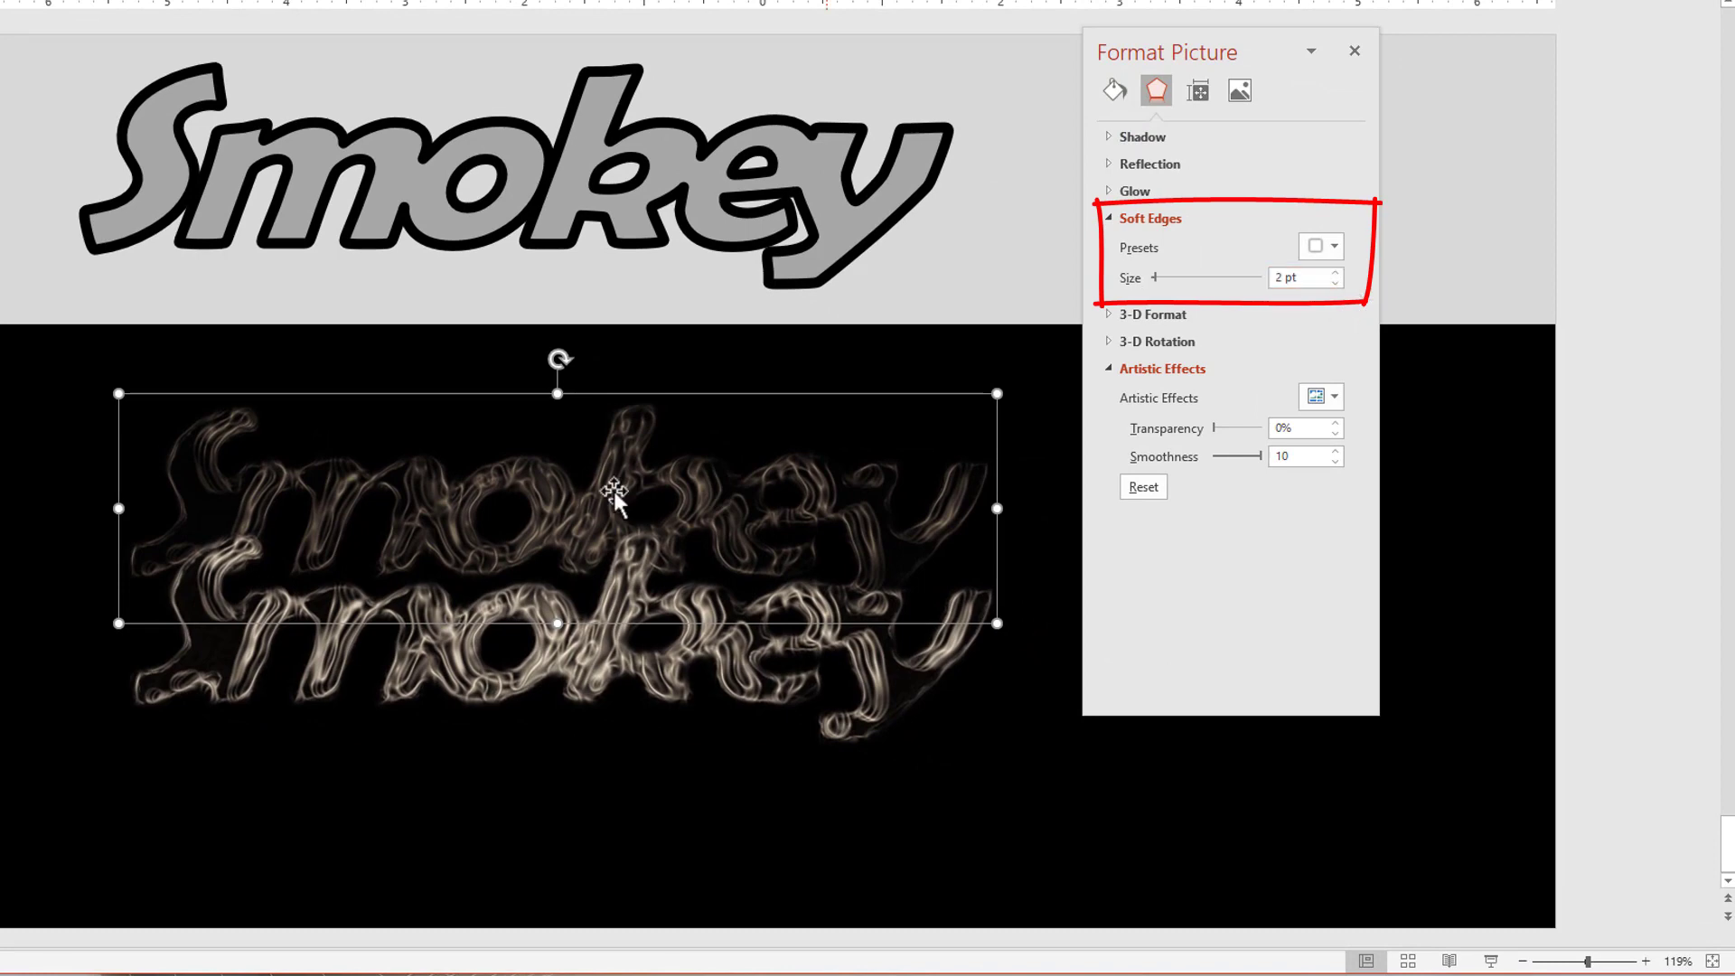
pyautogui.click(1336, 272)
pyautogui.click(1336, 272)
pyautogui.click(1336, 273)
pyautogui.click(1336, 273)
pyautogui.click(1335, 273)
pyautogui.click(1335, 273)
pyautogui.click(1336, 273)
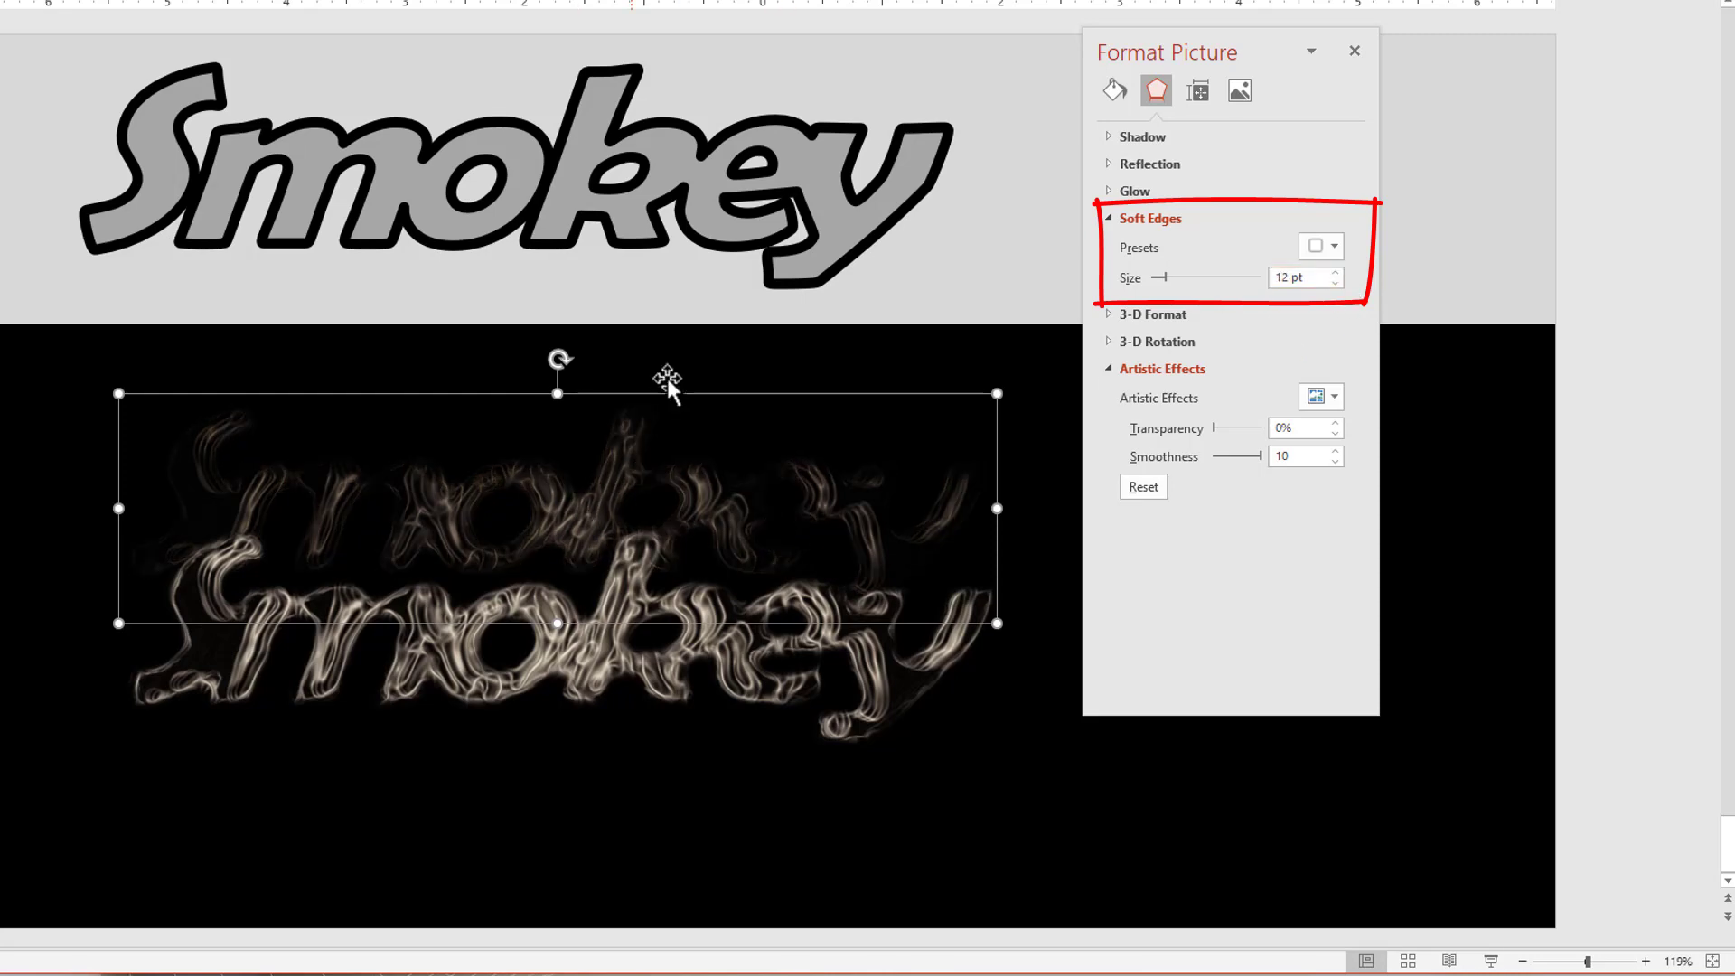
pyautogui.click(1336, 281)
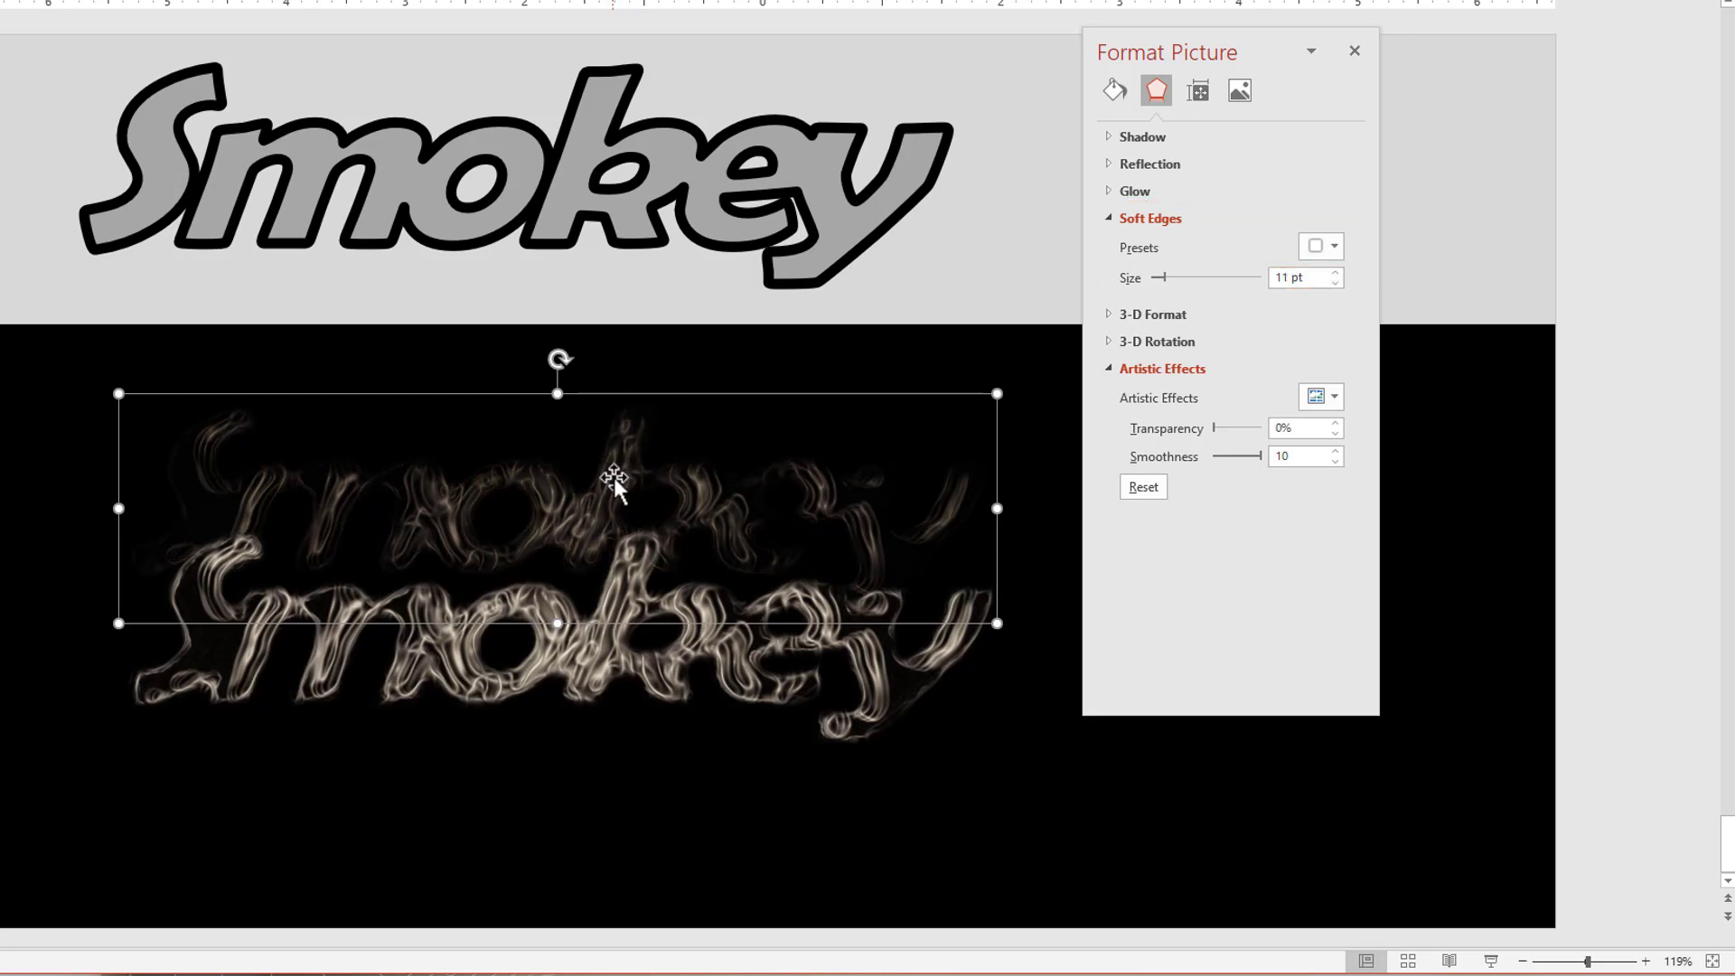
# Overlay the soft-edged Smokey on the brighter copy and correct it to the lowest brightness with the second-highest contrast preset.
pyautogui.moveTo(651, 403); pyautogui.dragTo(662, 504)
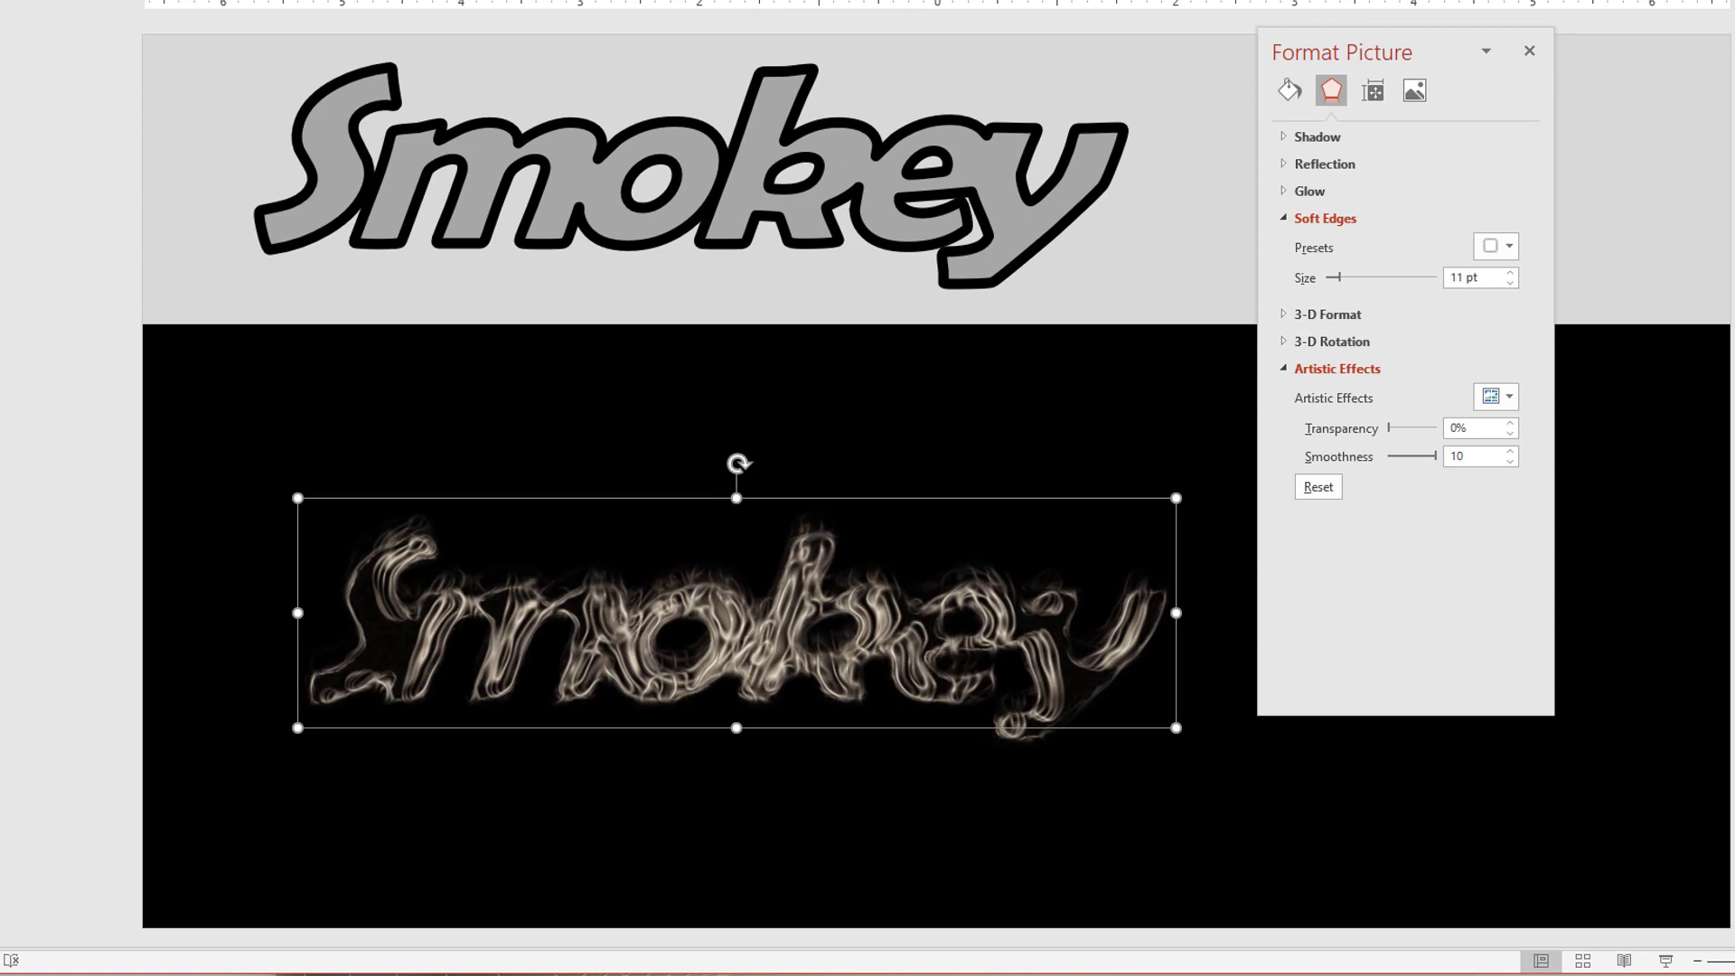
pyautogui.click(20, 1)
pyautogui.click(22, 2)
pyautogui.click(46, 219)
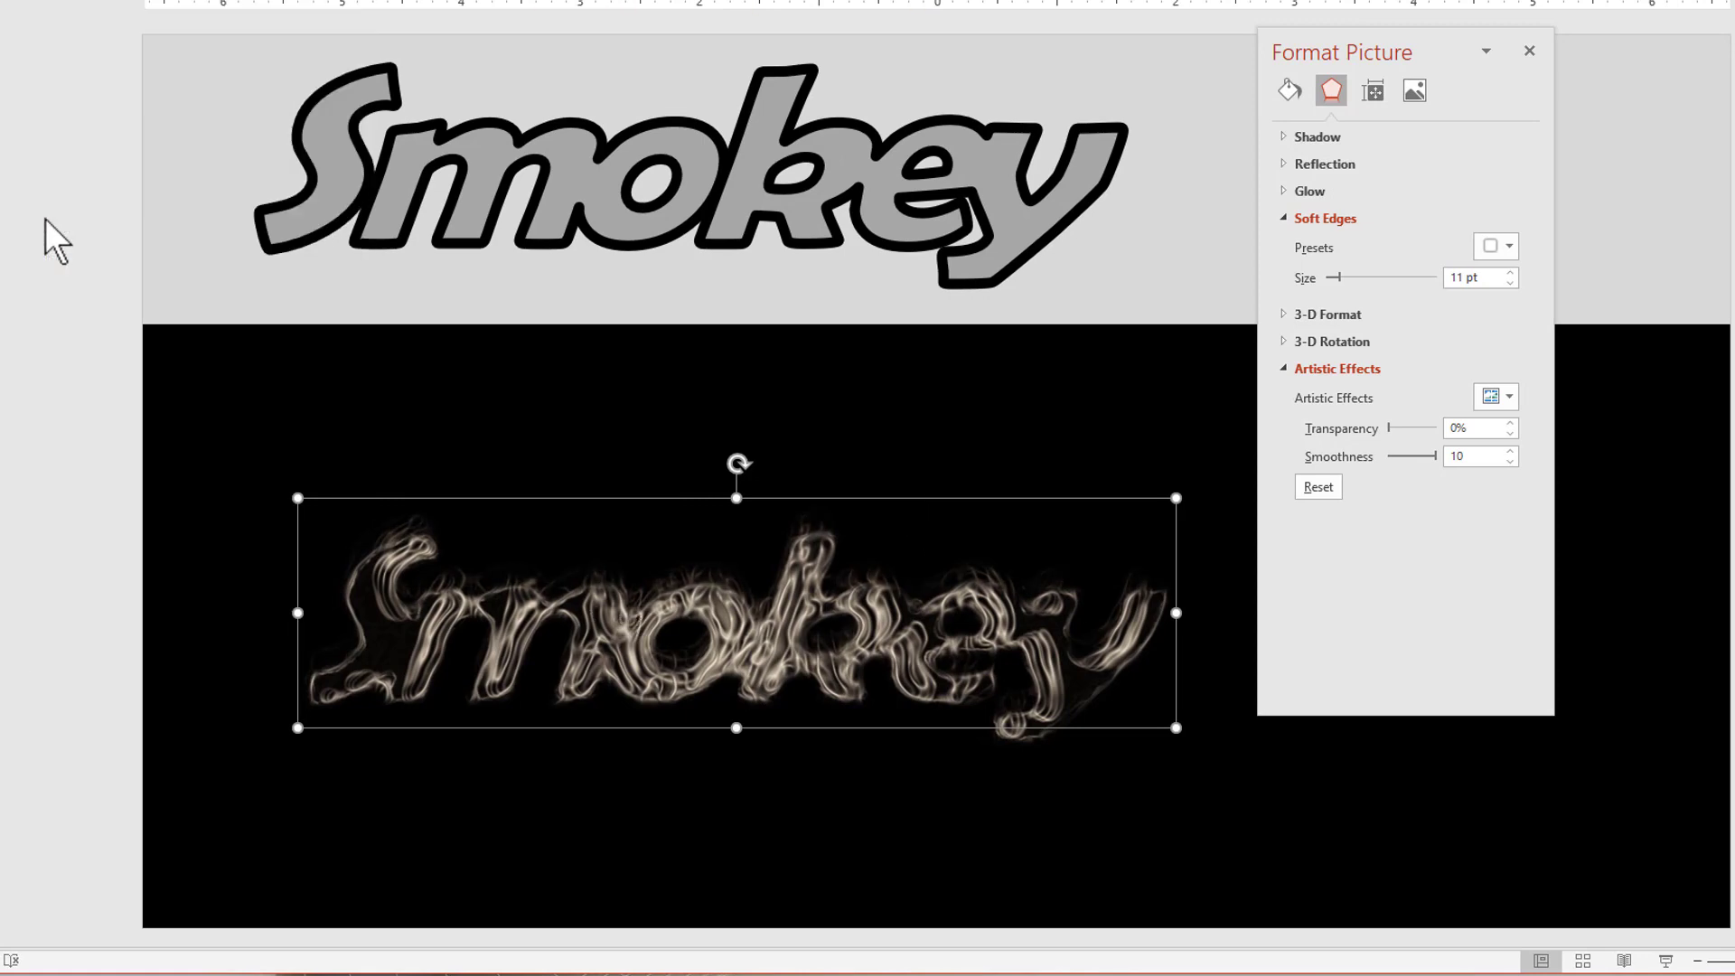
pyautogui.click(24, 5)
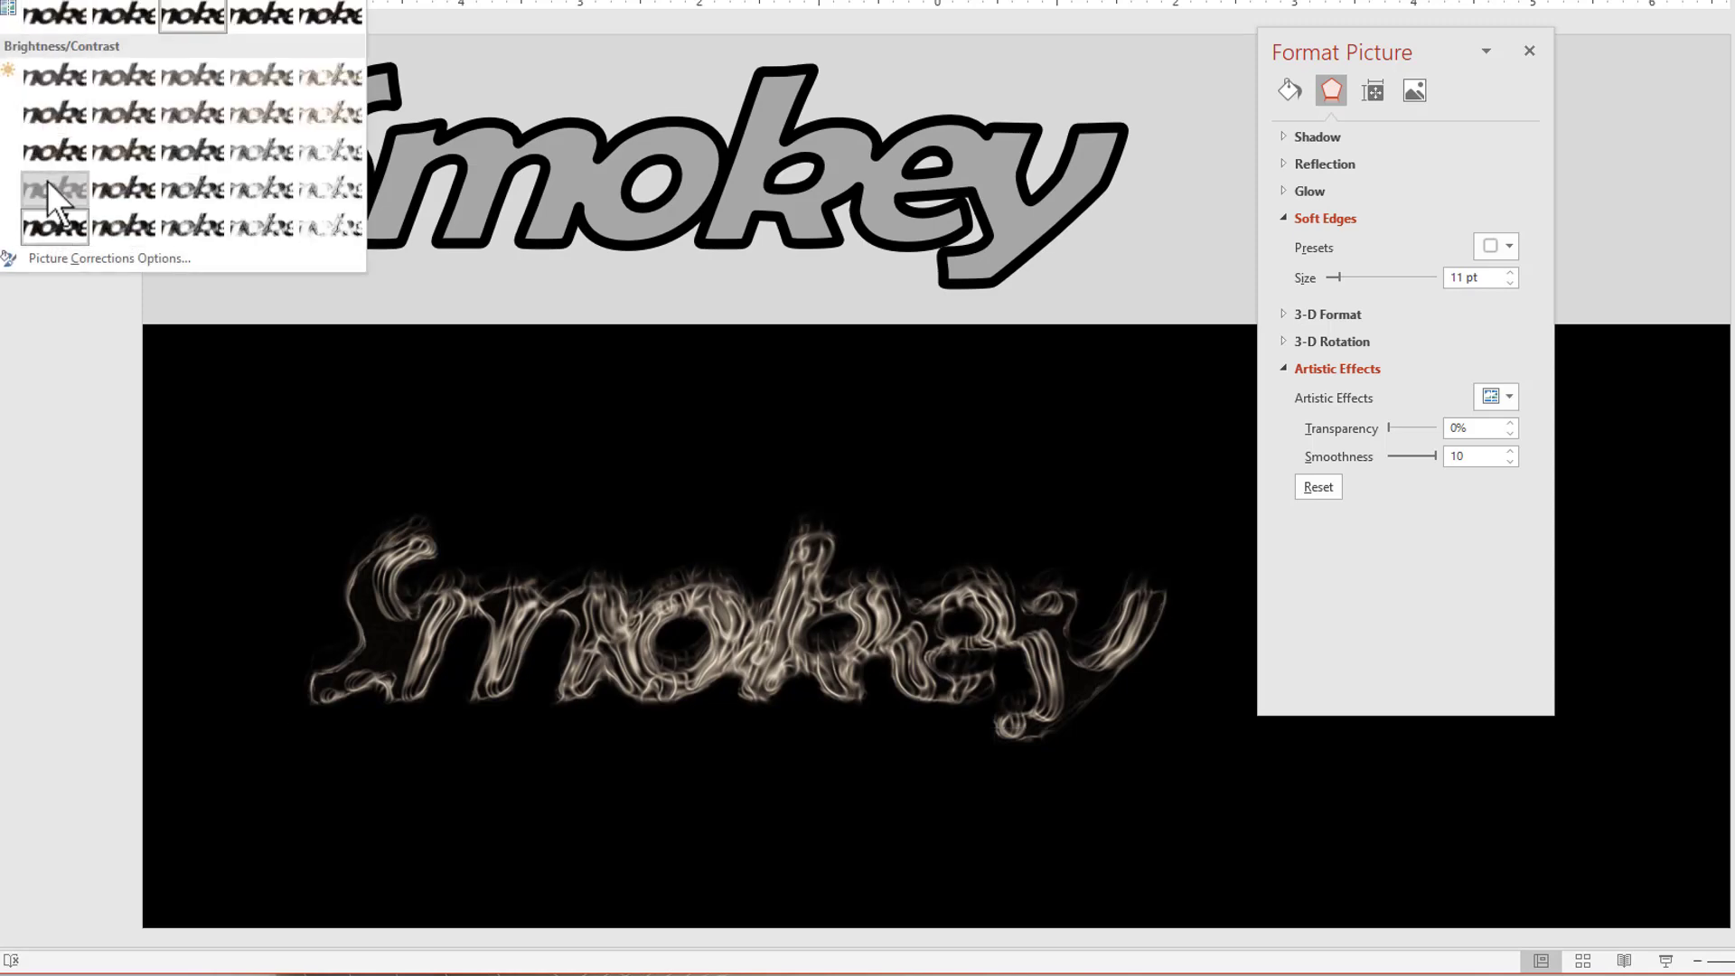
pyautogui.click(49, 183)
# Select both overlapping Smokey pictures and move them together to the upper part of the black area.
pyautogui.moveTo(41, 408); pyautogui.dragTo(1331, 860)
pyautogui.moveTo(1037, 669); pyautogui.dragTo(1039, 511)
pyautogui.click(56, 573)
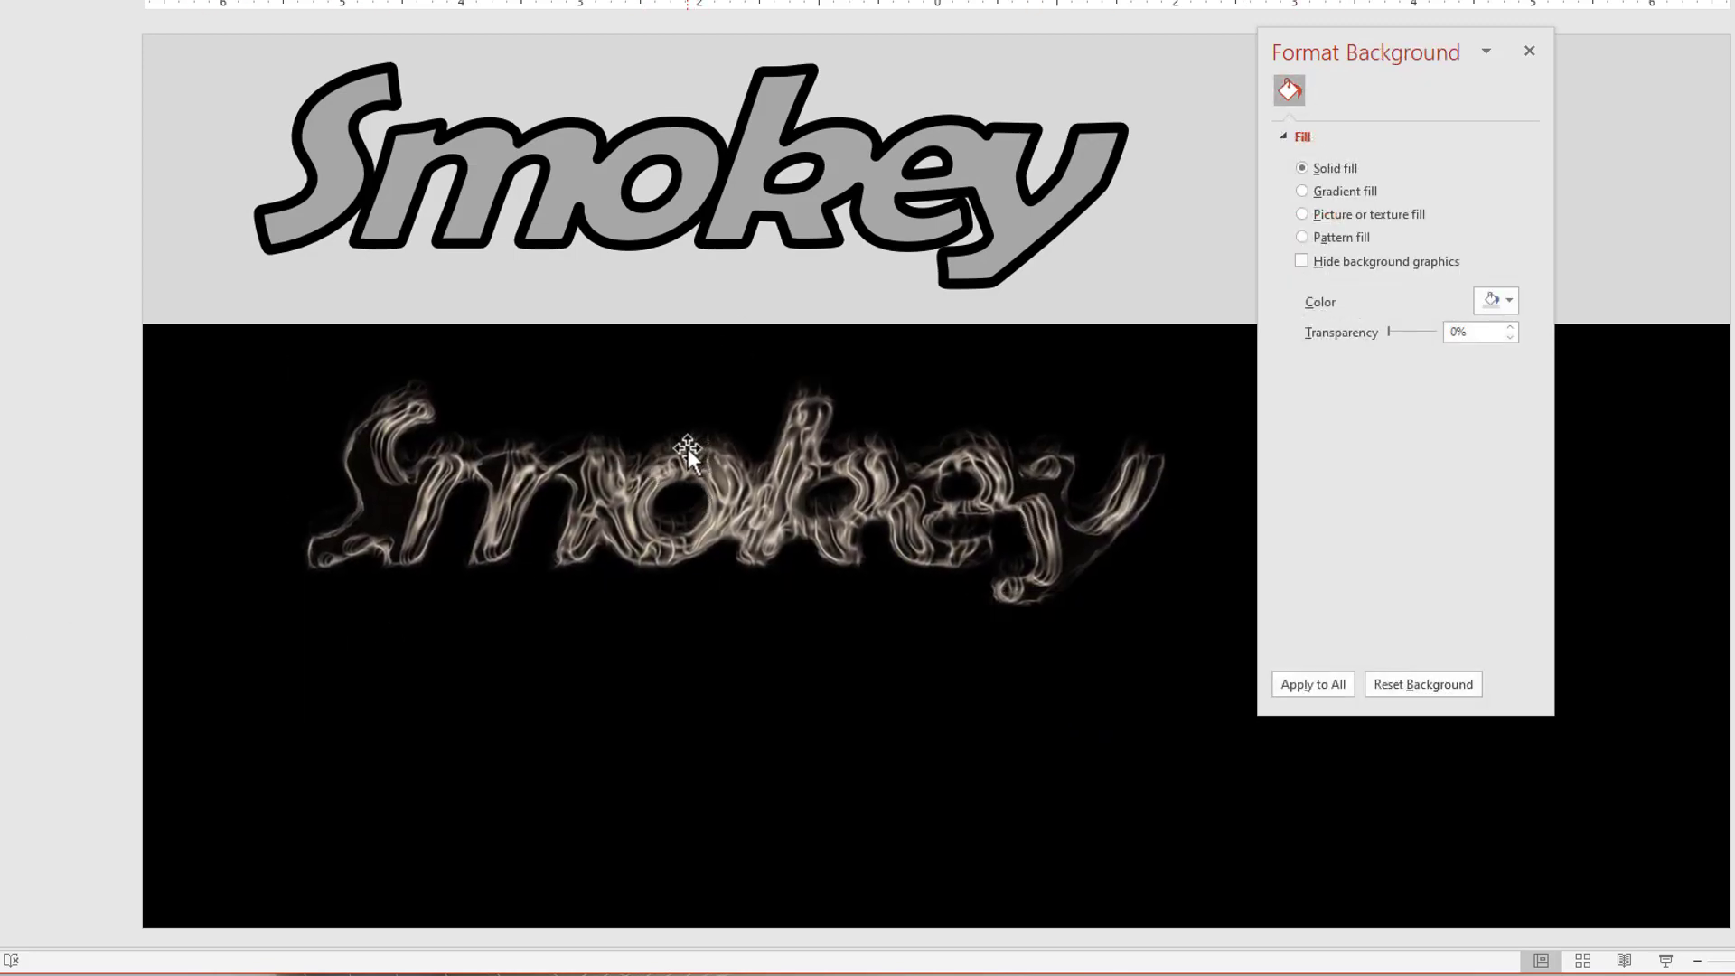
# Move the bright Smokey picture down out of the stack and duplicate the faint soft-edged one slightly lower.
pyautogui.click(777, 497)
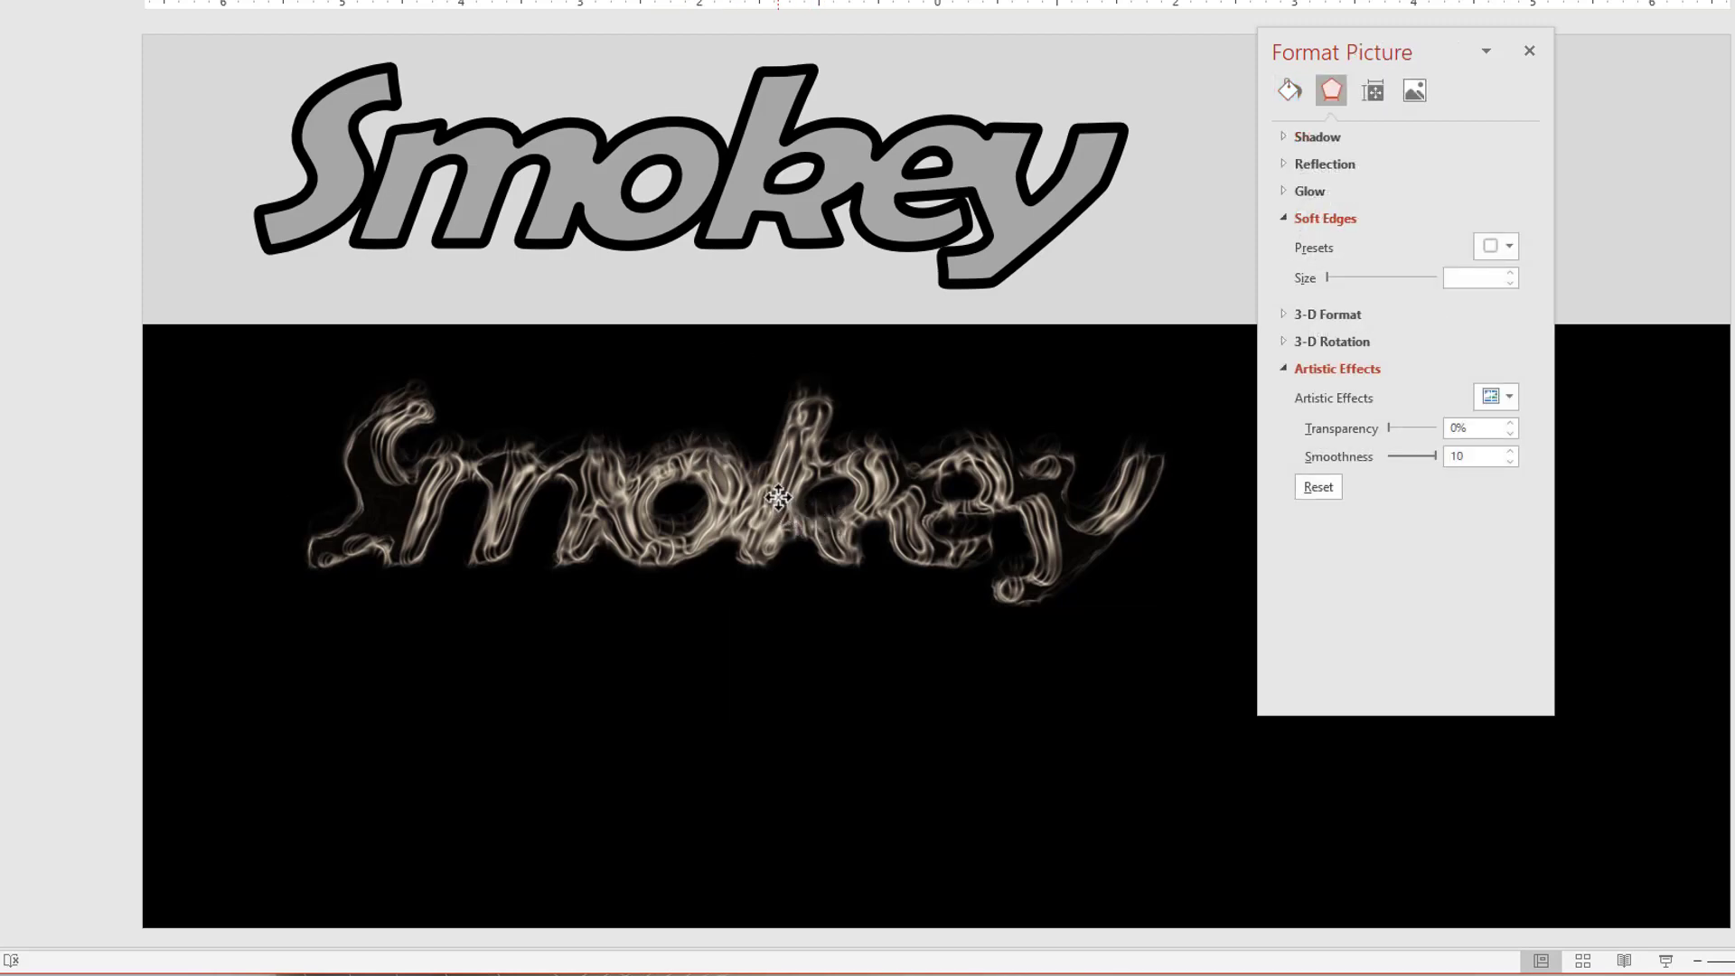
pyautogui.moveTo(777, 497); pyautogui.dragTo(750, 723)
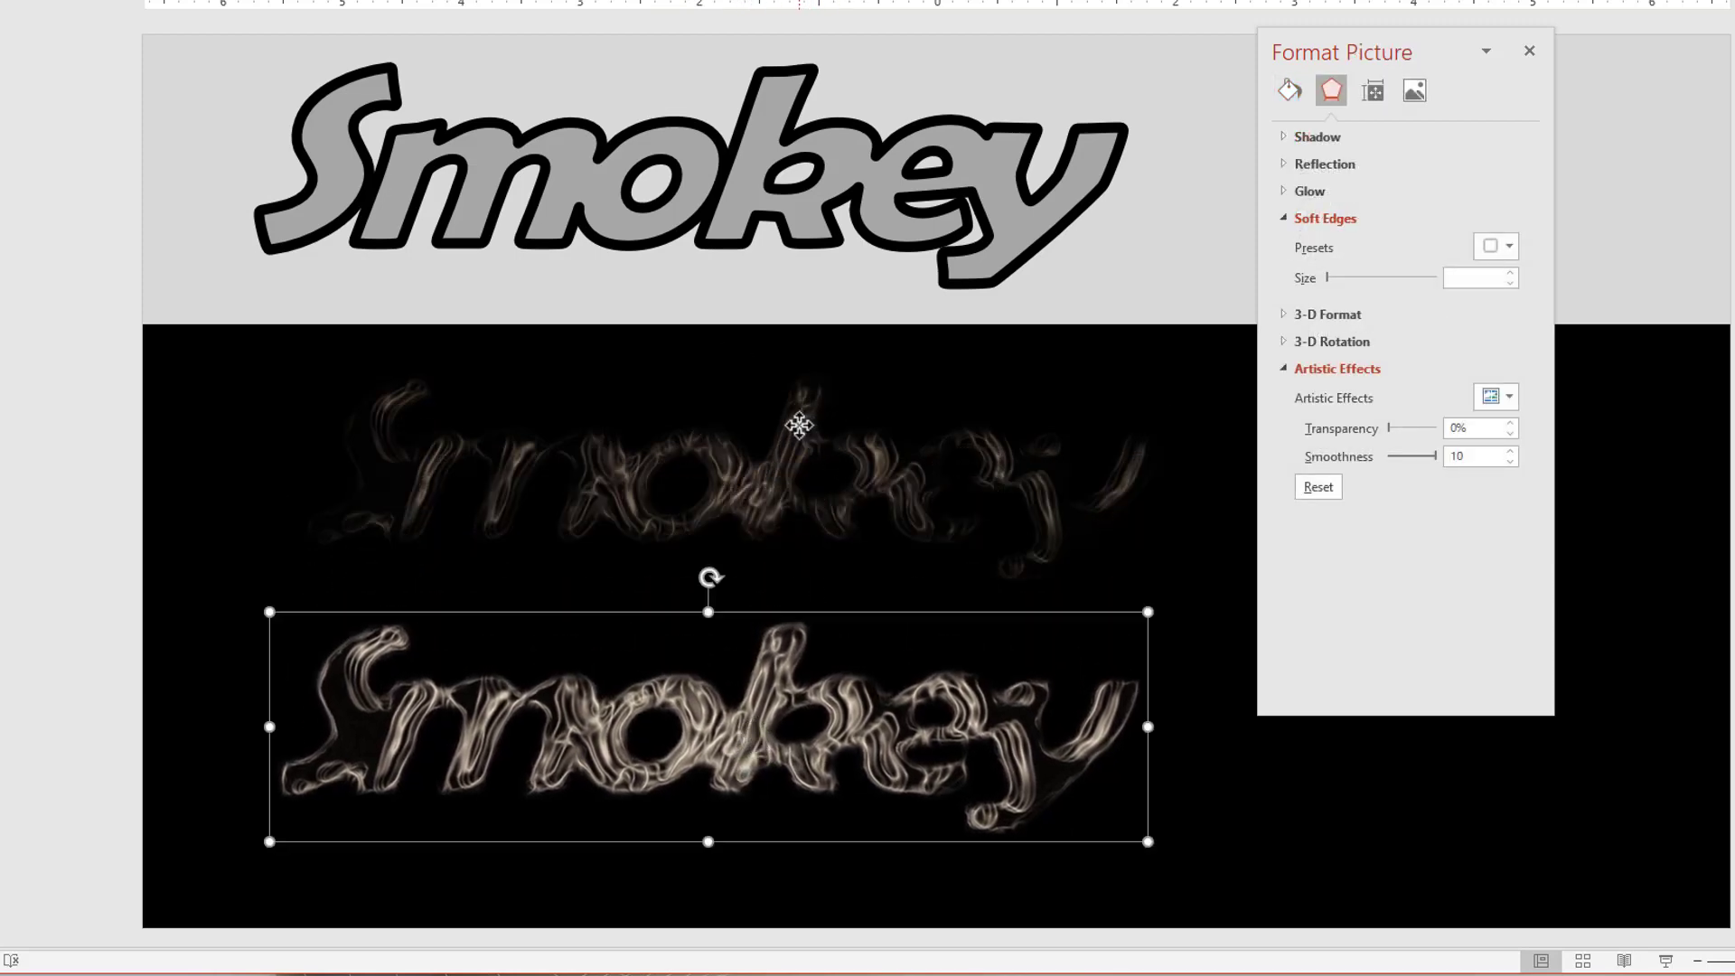
pyautogui.click(800, 430)
pyautogui.keyDown('ctrl'); pyautogui.click(790, 465); pyautogui.keyUp('ctrl')
pyautogui.moveTo(789, 465); pyautogui.dragTo(785, 506)
# Bring the bright Smokey picture to the front and align it with the two faint soft-edged copies.
pyautogui.click(757, 701)
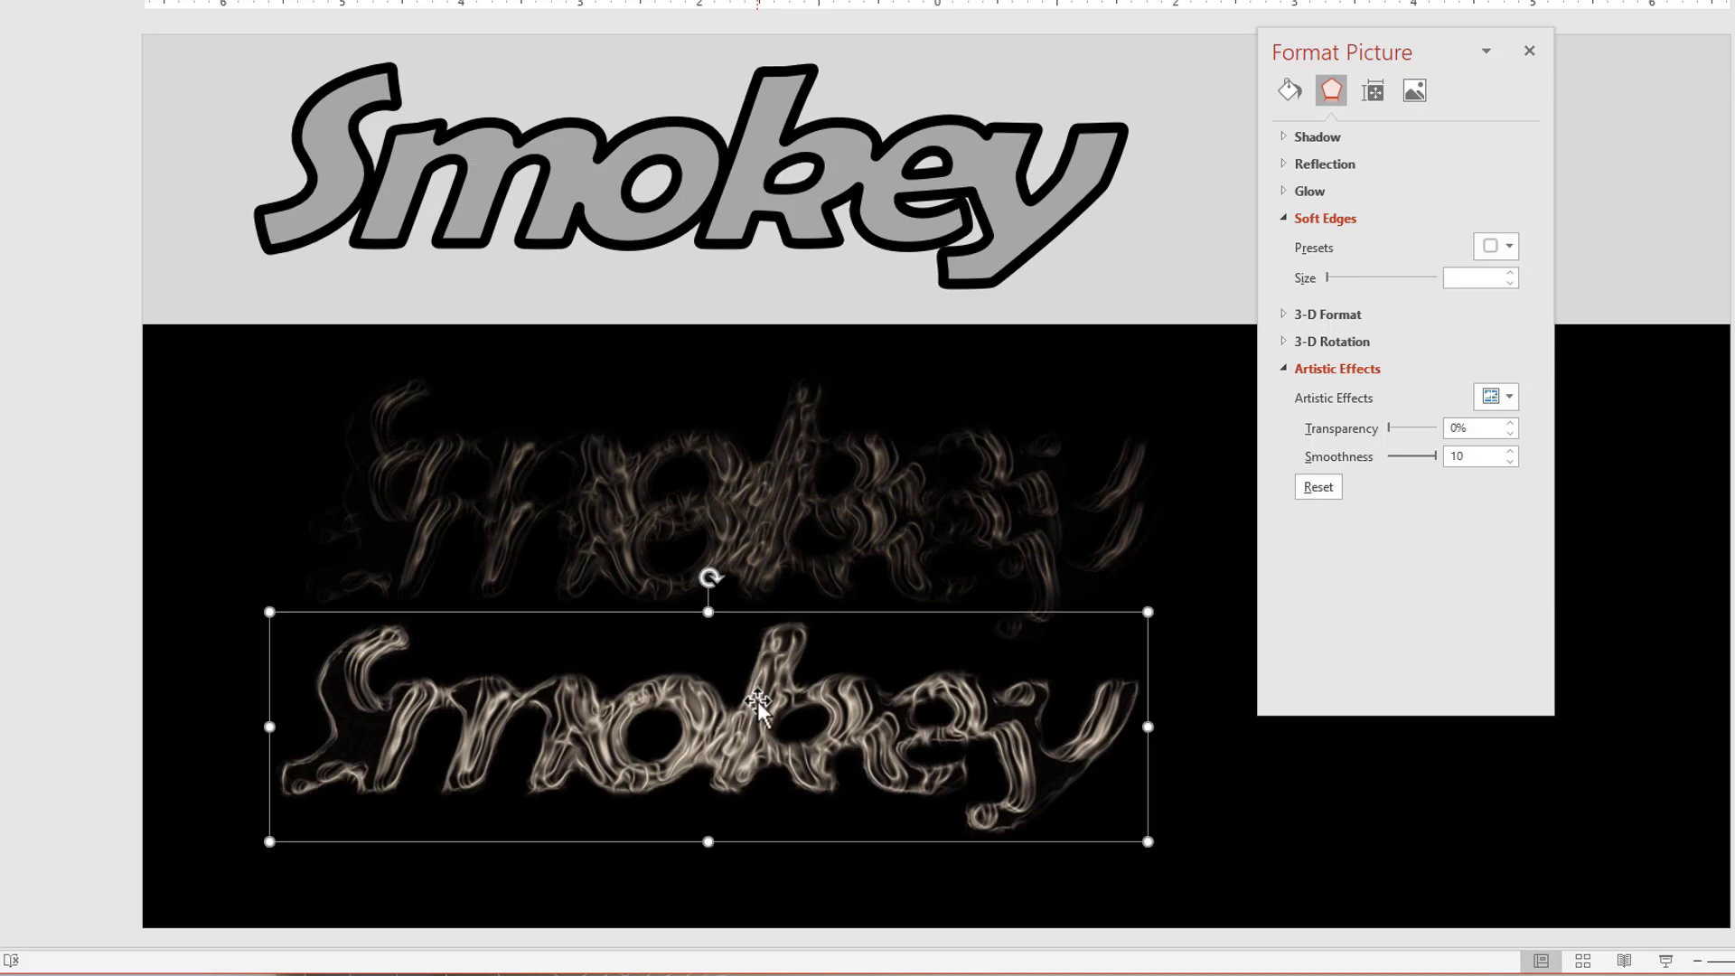
pyautogui.rightClick(758, 701)
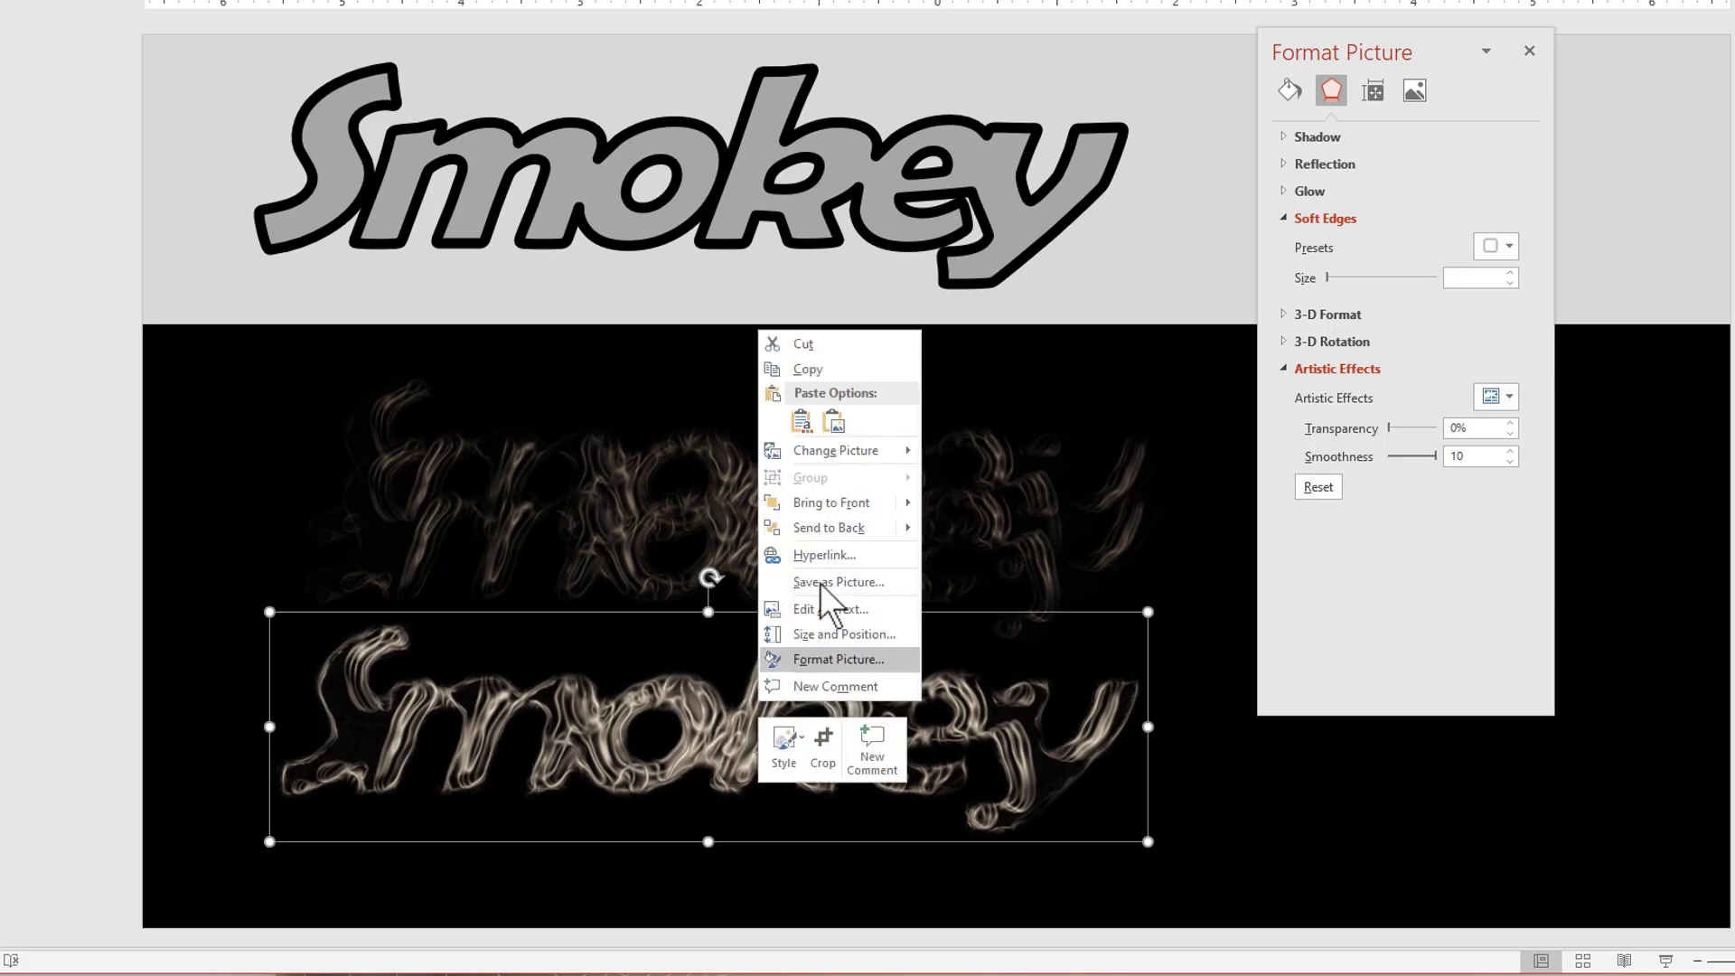
pyautogui.click(833, 503)
pyautogui.click(725, 803)
pyautogui.moveTo(725, 803); pyautogui.dragTo(768, 537)
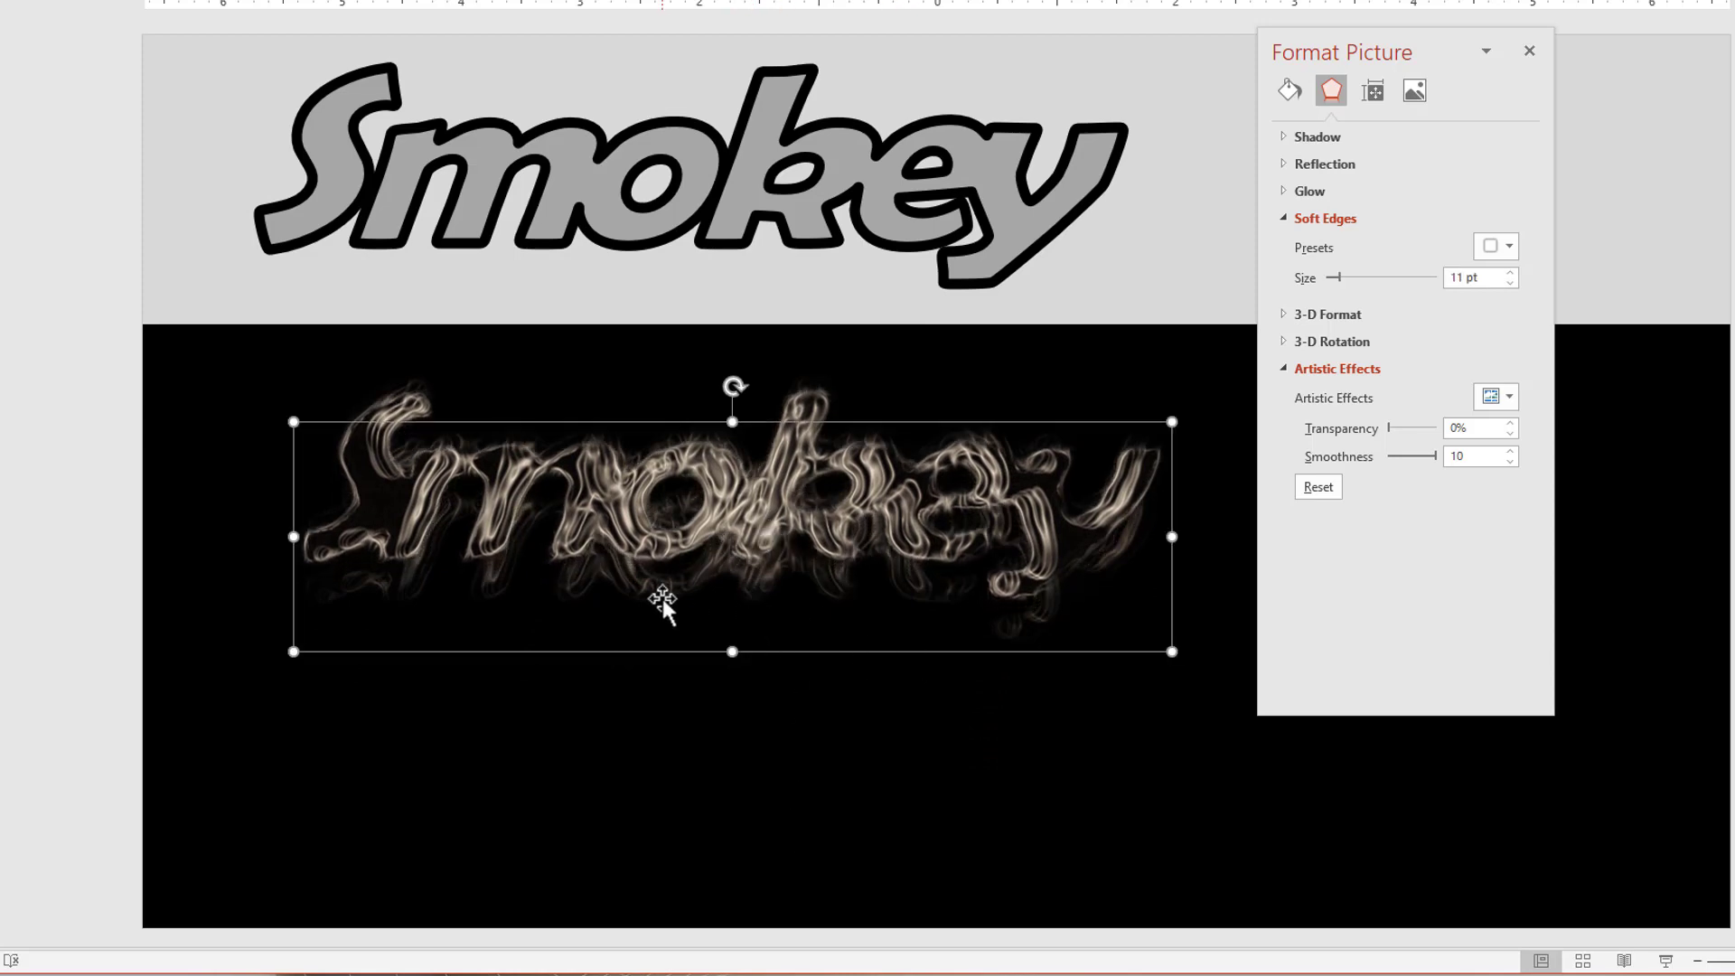
pyautogui.moveTo(828, 649)
pyautogui.mouseDown()
pyautogui.moveTo(833, 636)
pyautogui.moveTo(809, 747)
pyautogui.moveTo(830, 619)
pyautogui.moveTo(859, 625)
pyautogui.moveTo(793, 625)
pyautogui.moveTo(840, 623)
pyautogui.moveTo(833, 610)
pyautogui.moveTo(827, 630)
pyautogui.mouseUp()
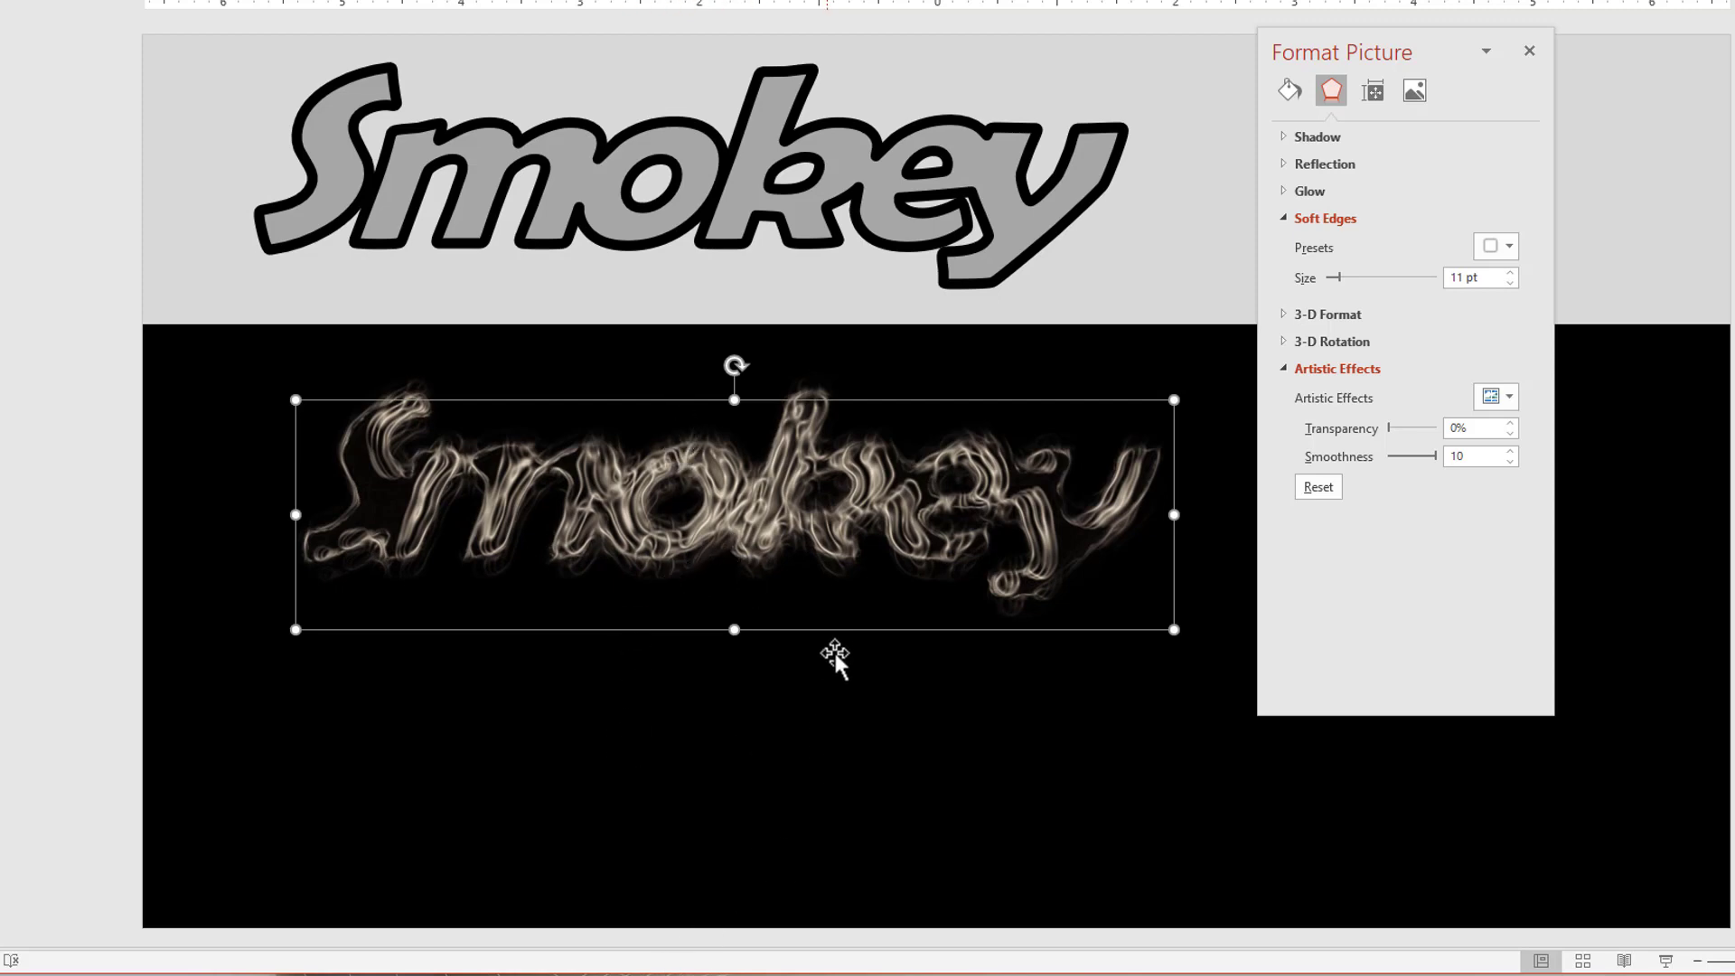
pyautogui.moveTo(767, 516); pyautogui.dragTo(763, 495)
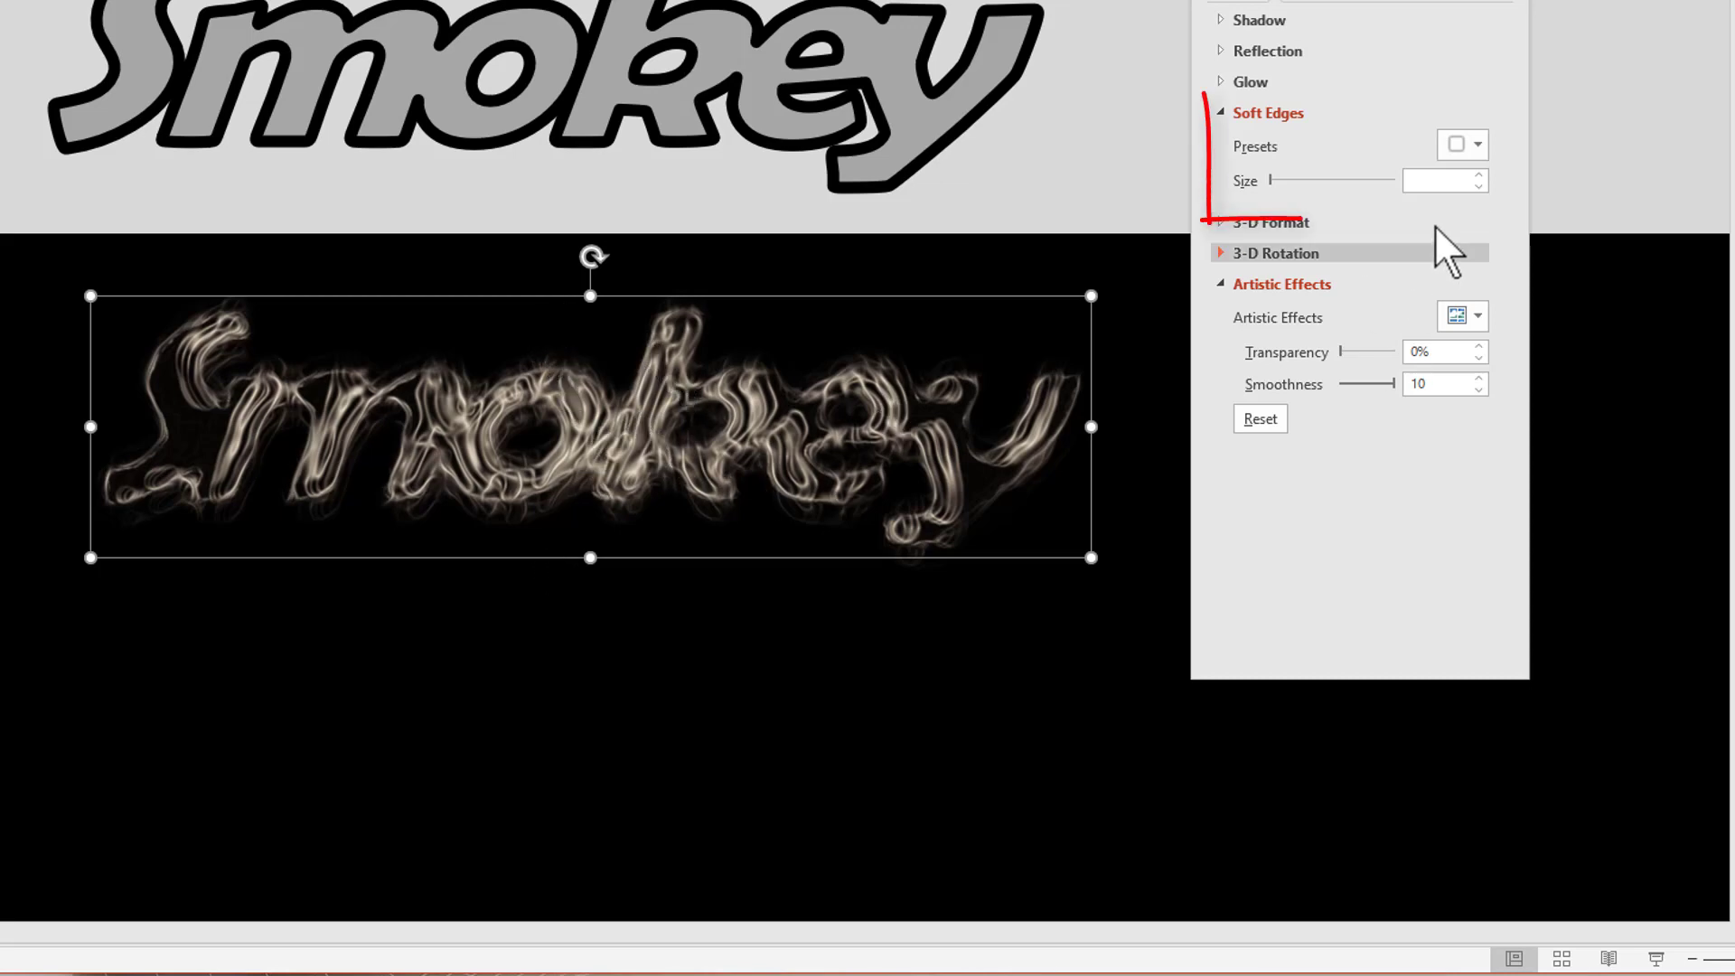
# Apply 8 pt soft edges to the bright Smokey picture and nudge it slightly up over the faint copies.
pyautogui.click(1479, 175)
pyautogui.click(1480, 175)
pyautogui.click(1479, 176)
pyautogui.click(1479, 176)
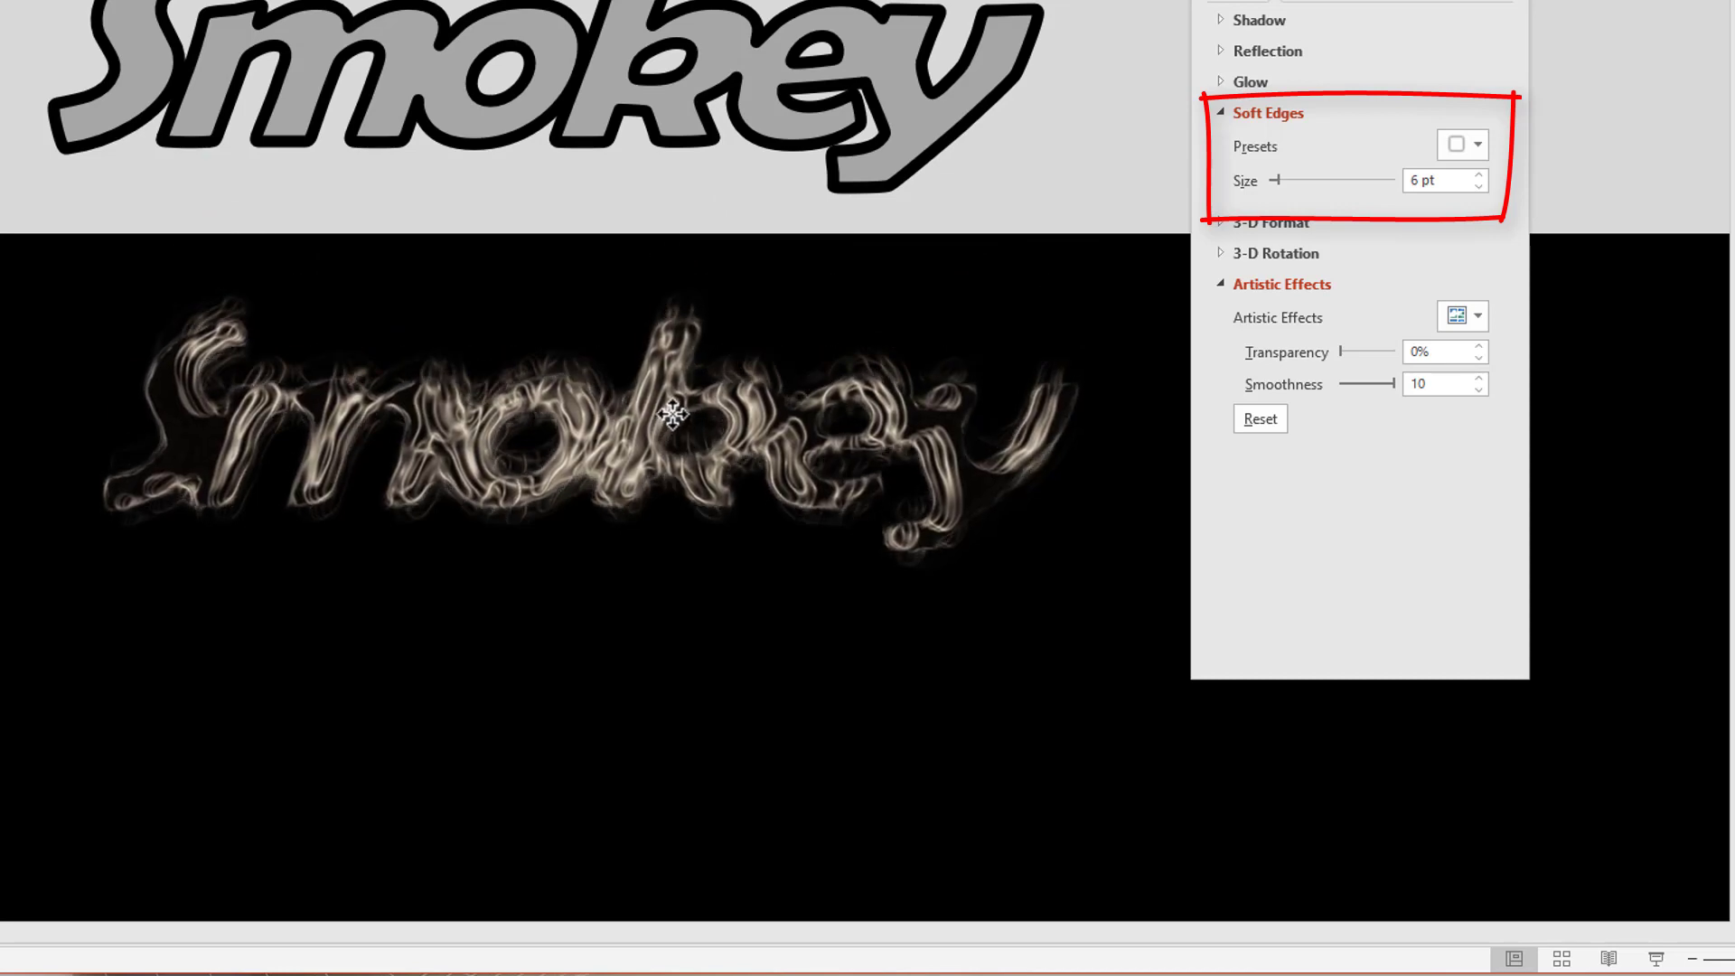
pyautogui.click(674, 415)
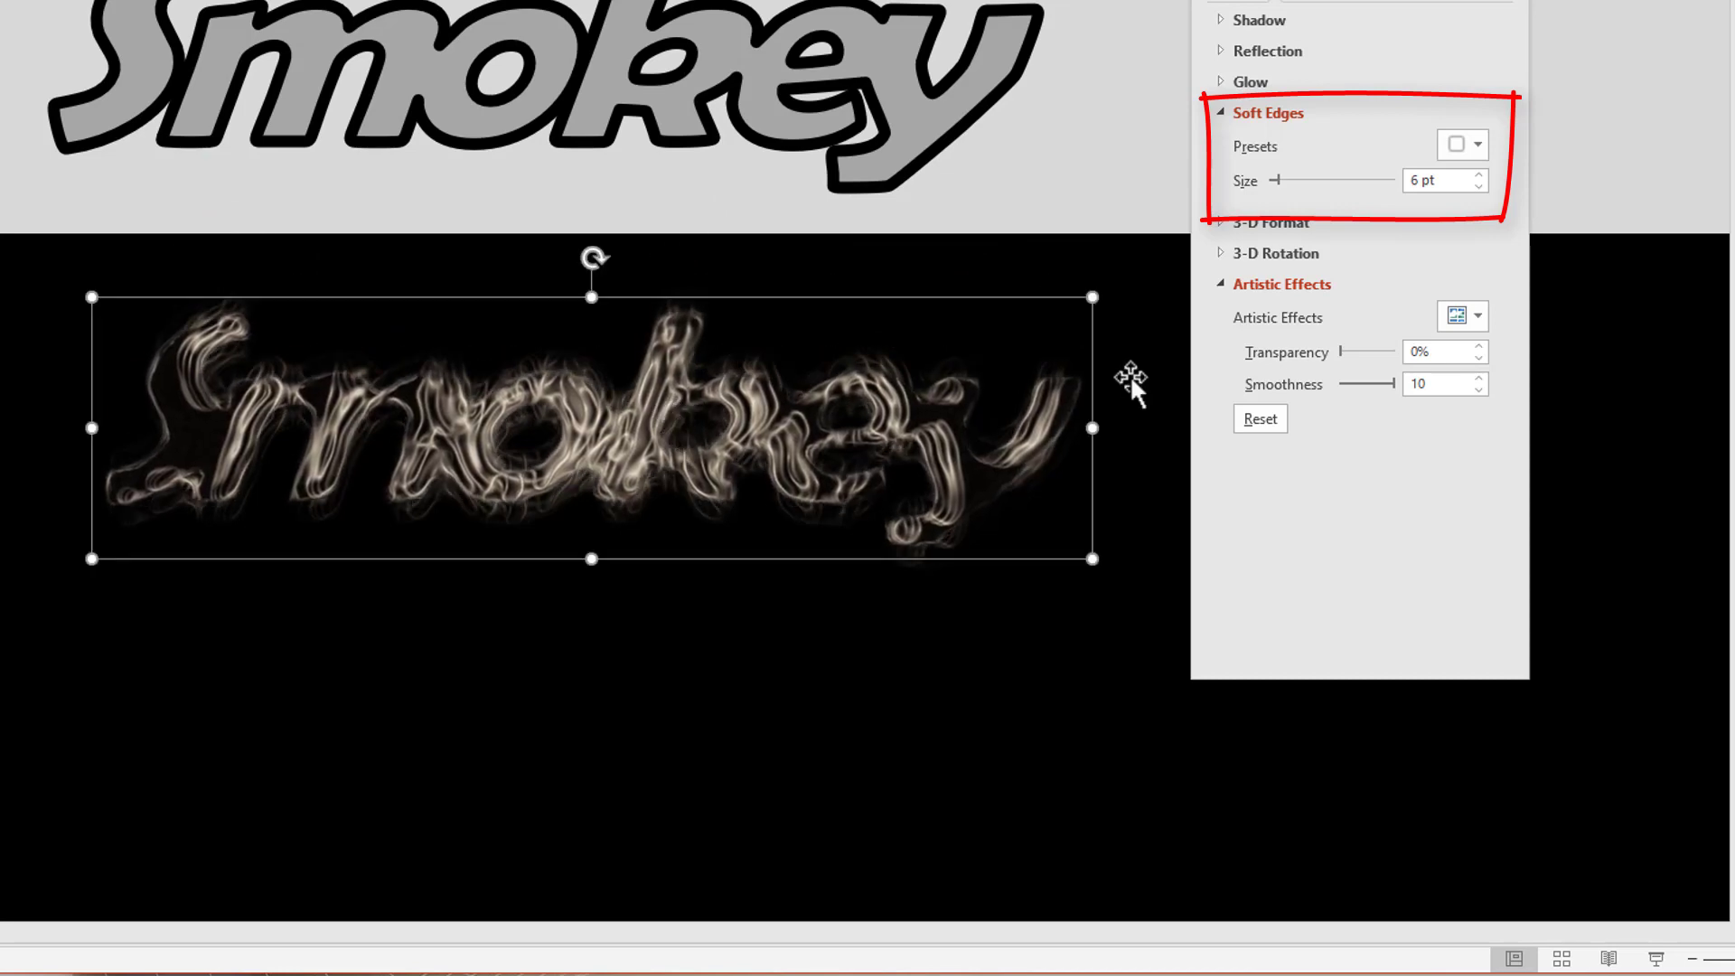
pyautogui.click(1479, 174)
pyautogui.click(1479, 175)
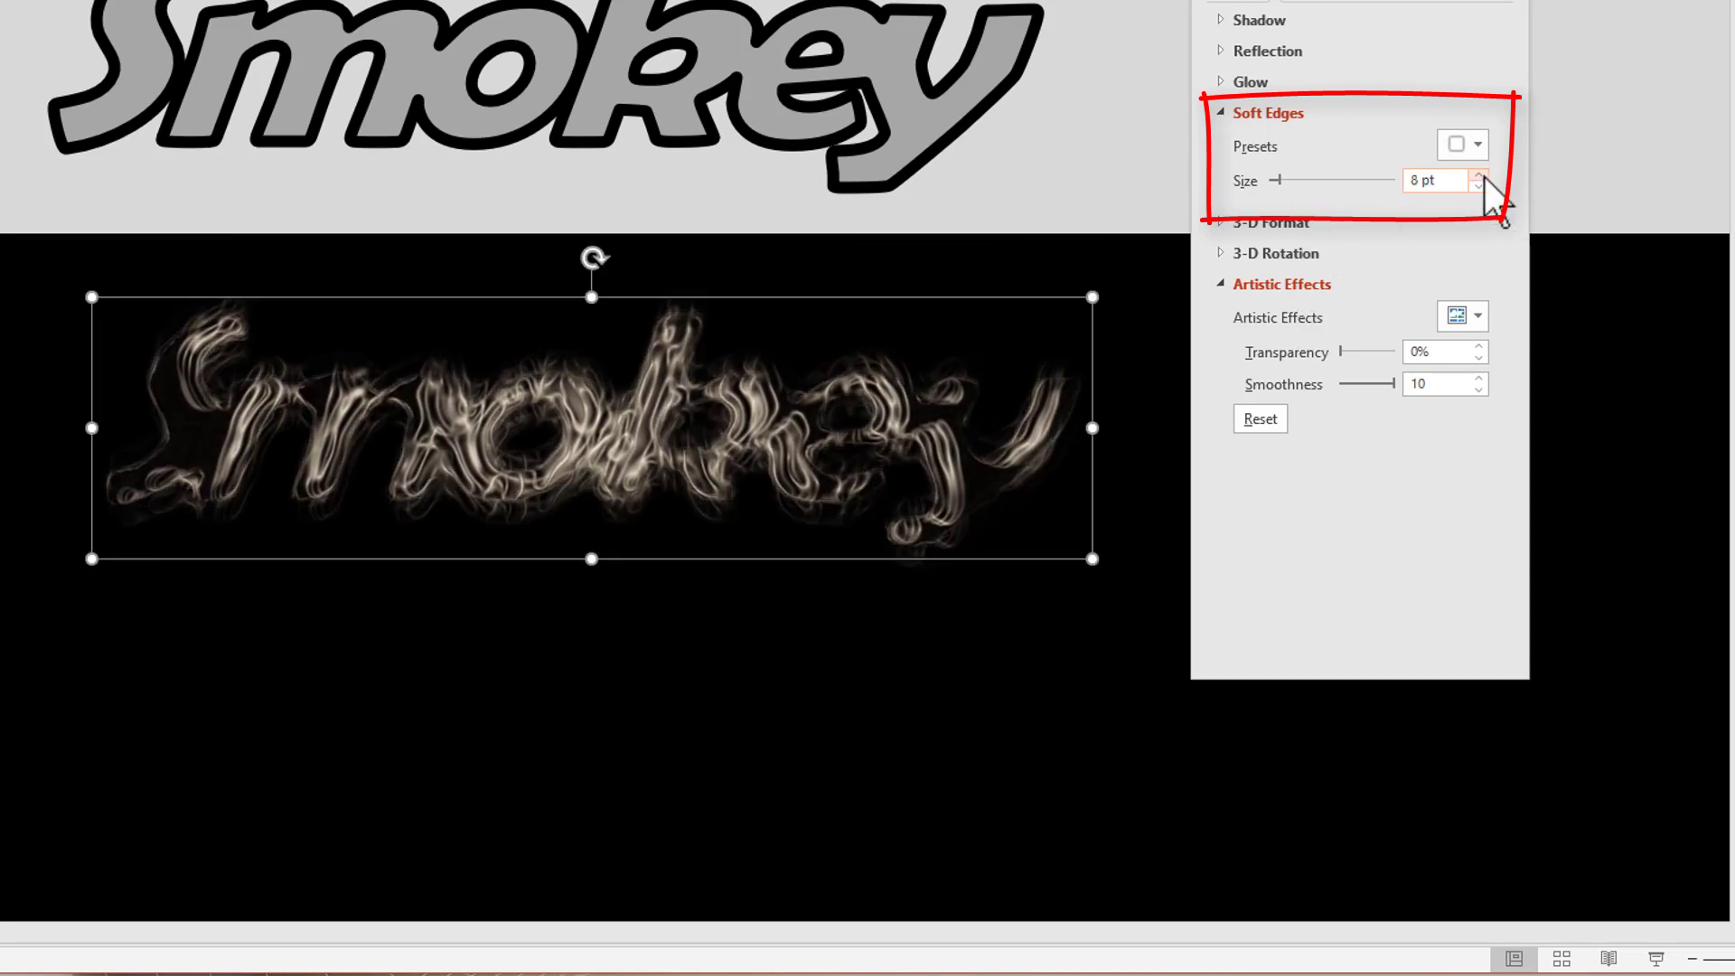
pyautogui.moveTo(761, 402); pyautogui.dragTo(763, 399)
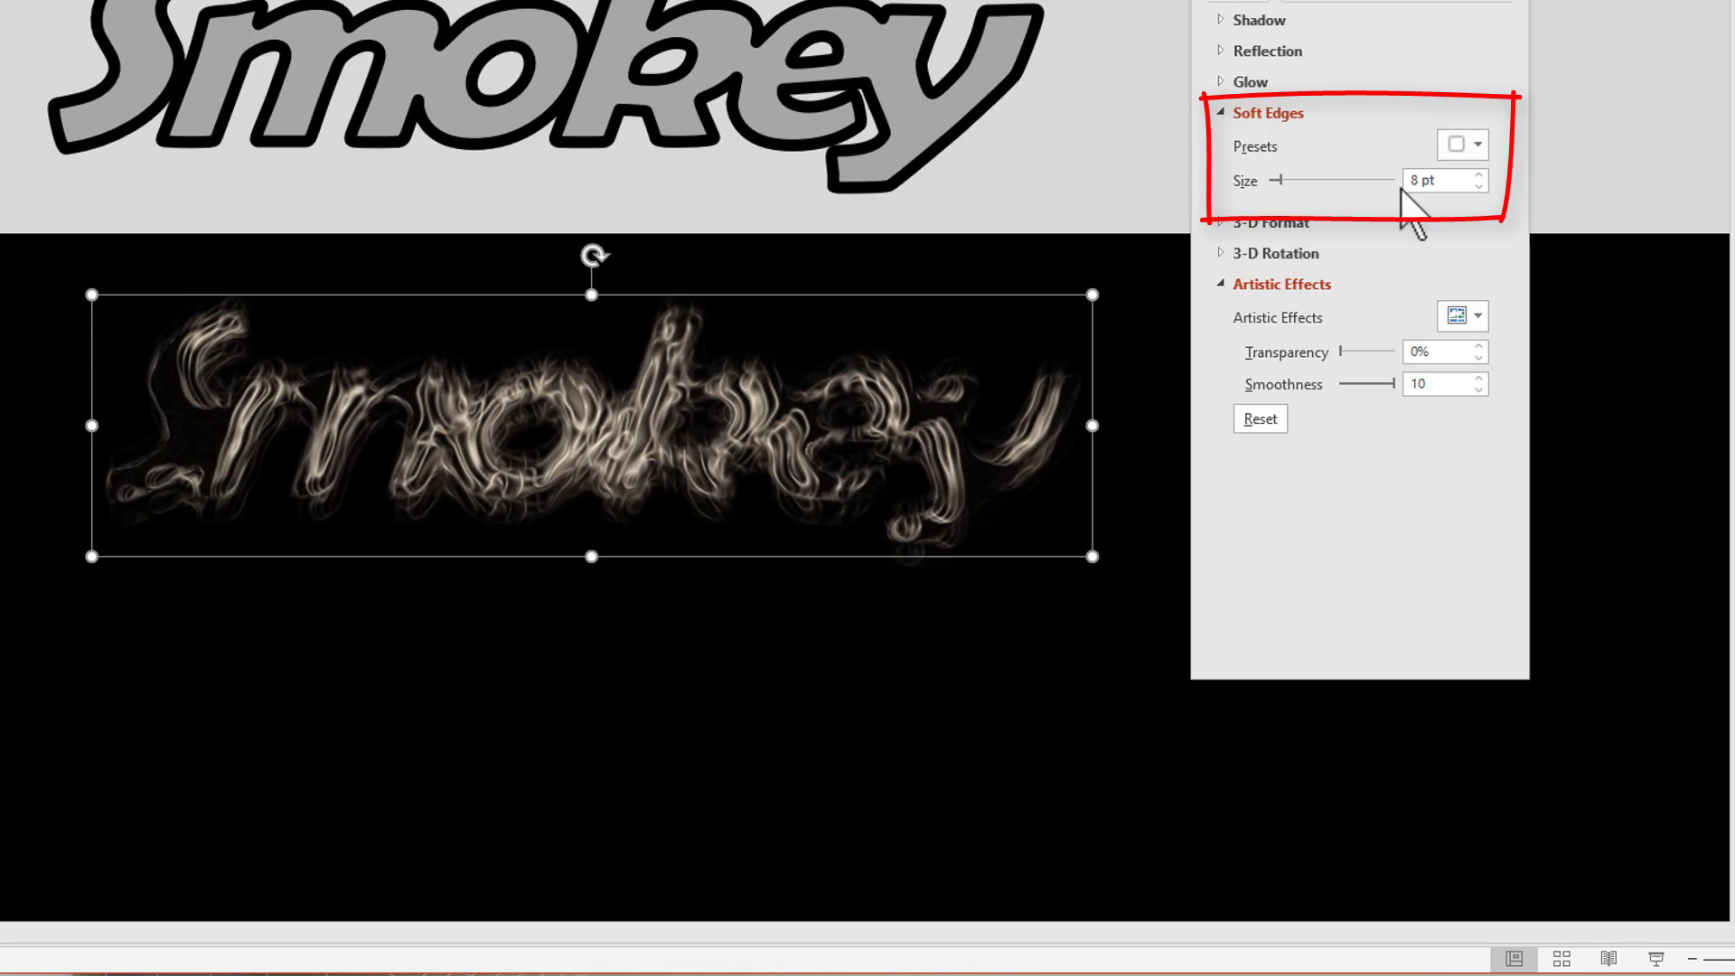
# Try soft edges up to 10 pt on the bright Smokey picture and settle on 7 pt.
pyautogui.click(1479, 173)
pyautogui.click(1479, 173)
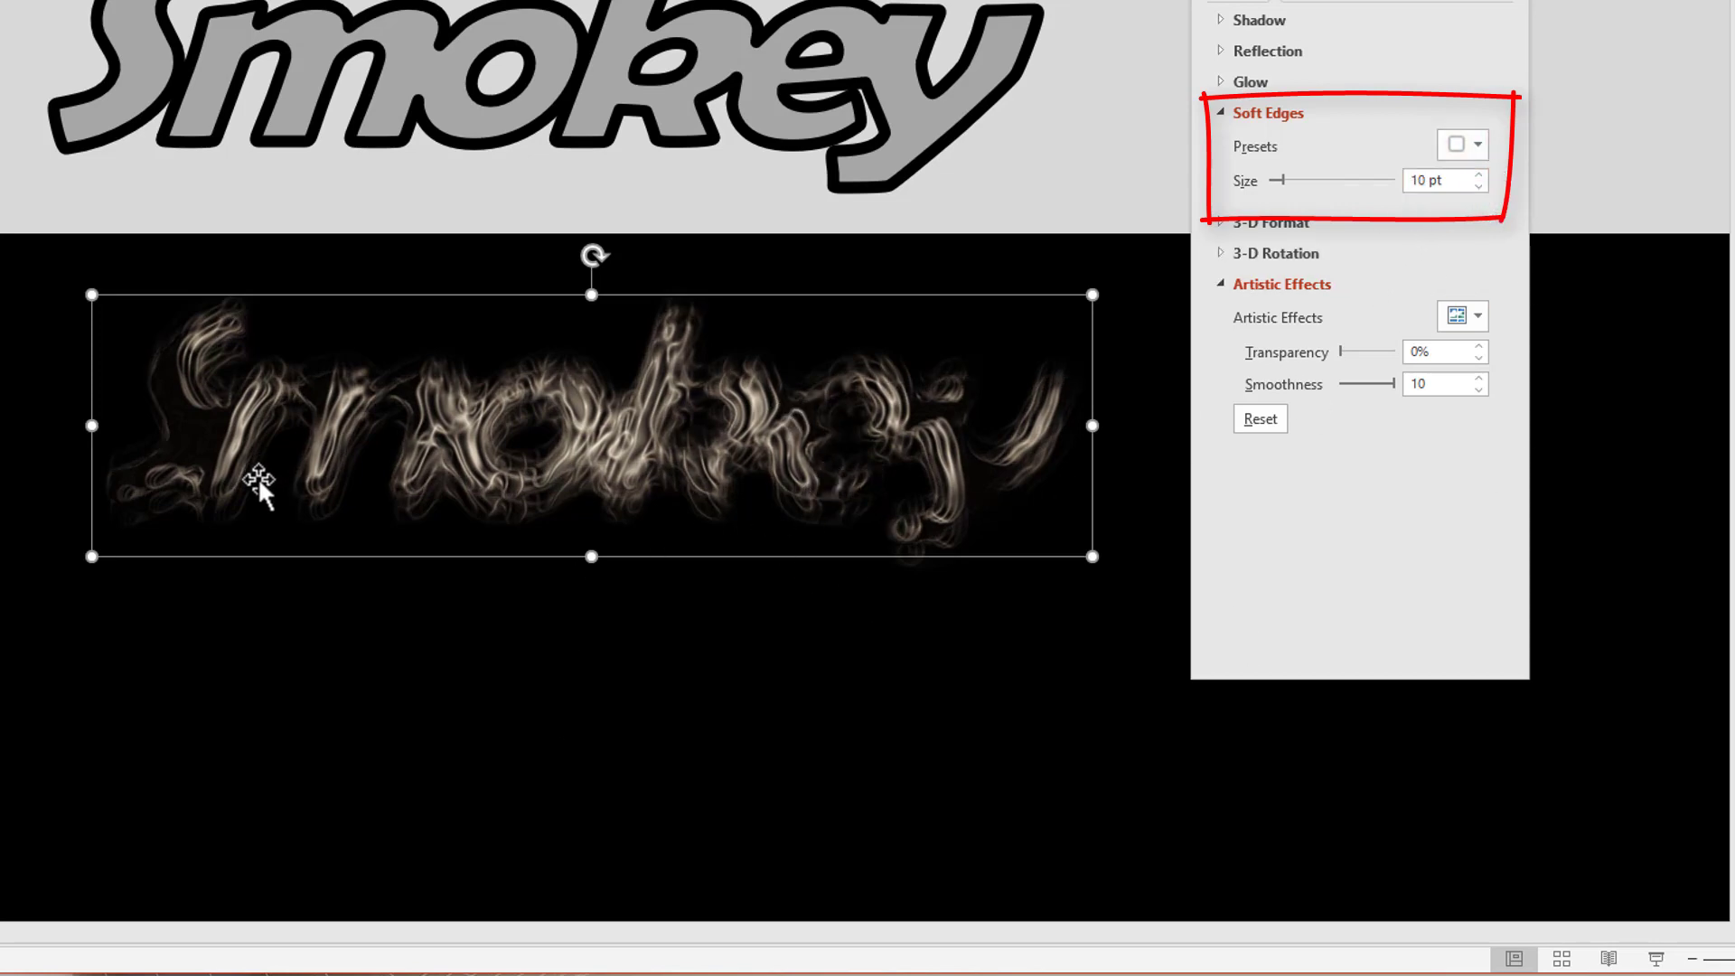
pyautogui.click(1479, 187)
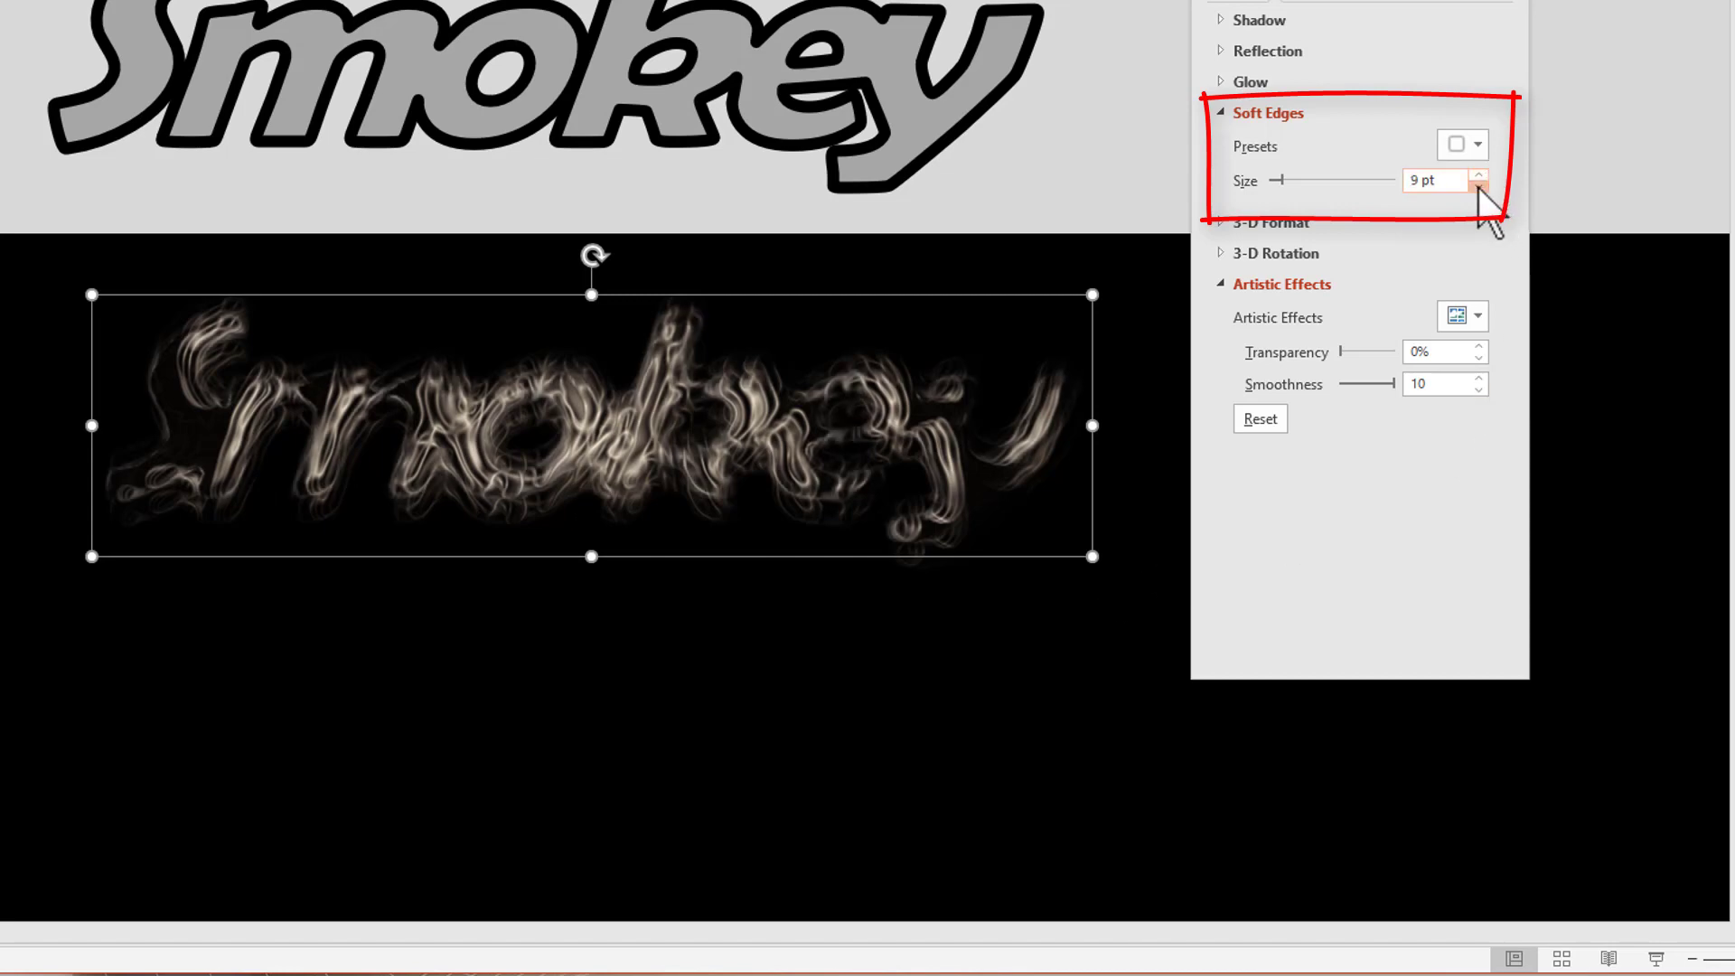
pyautogui.click(1479, 186)
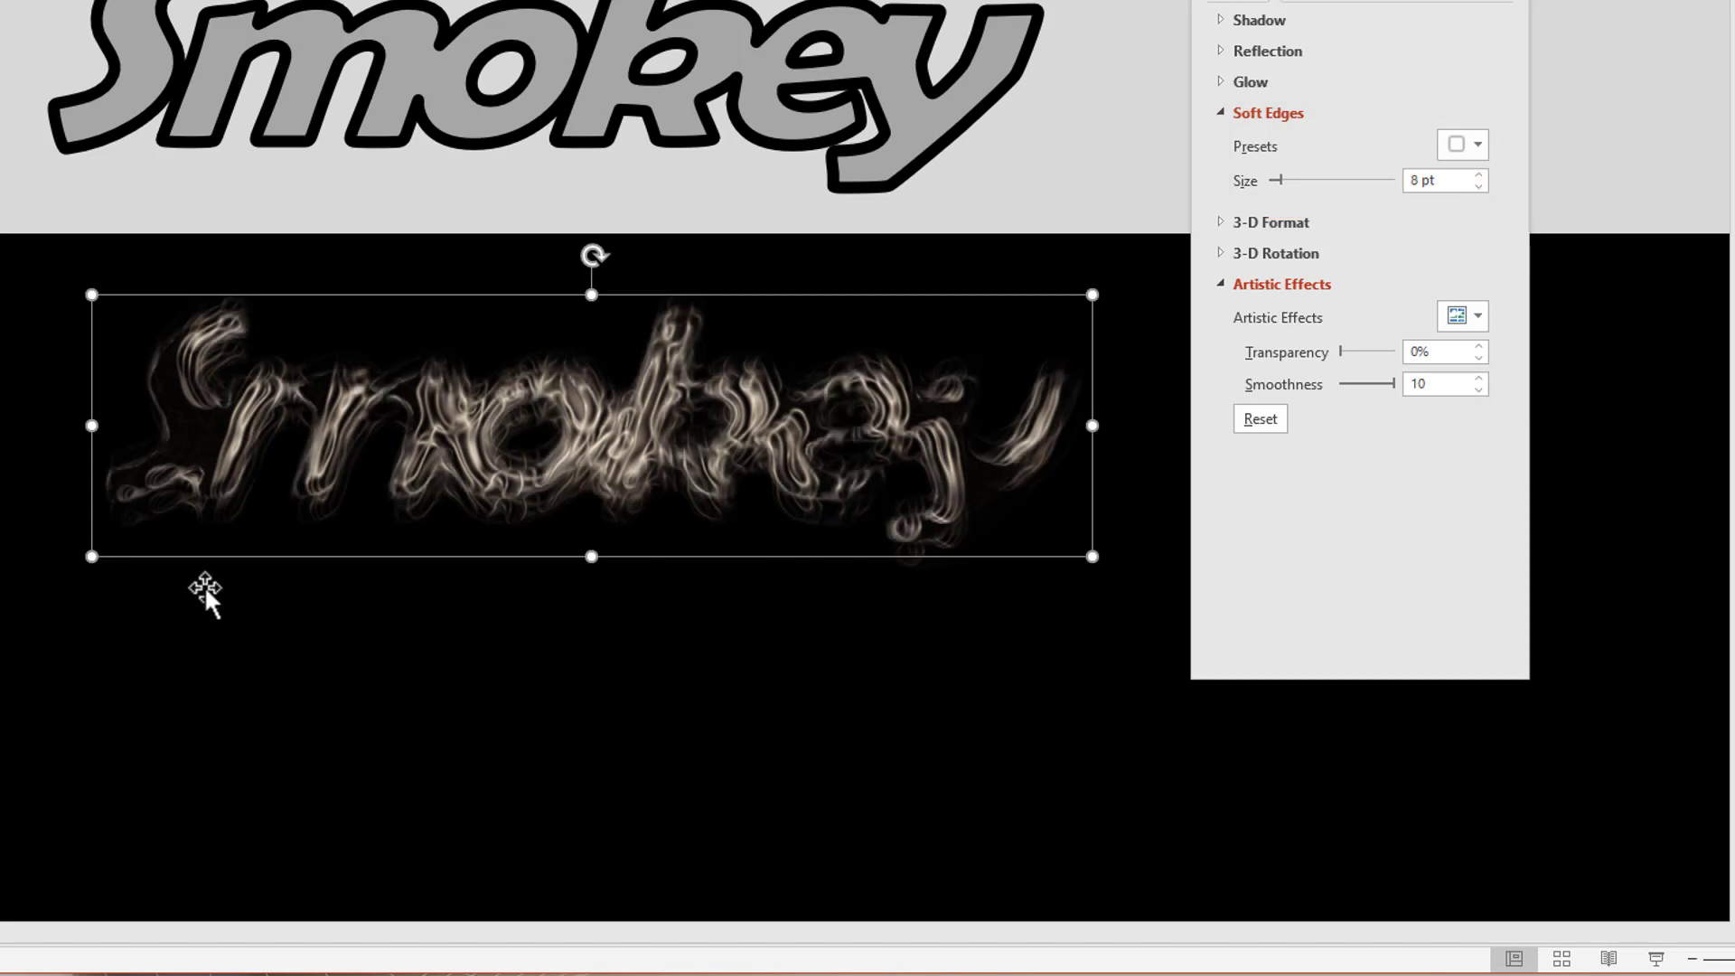
pyautogui.press('Escape')
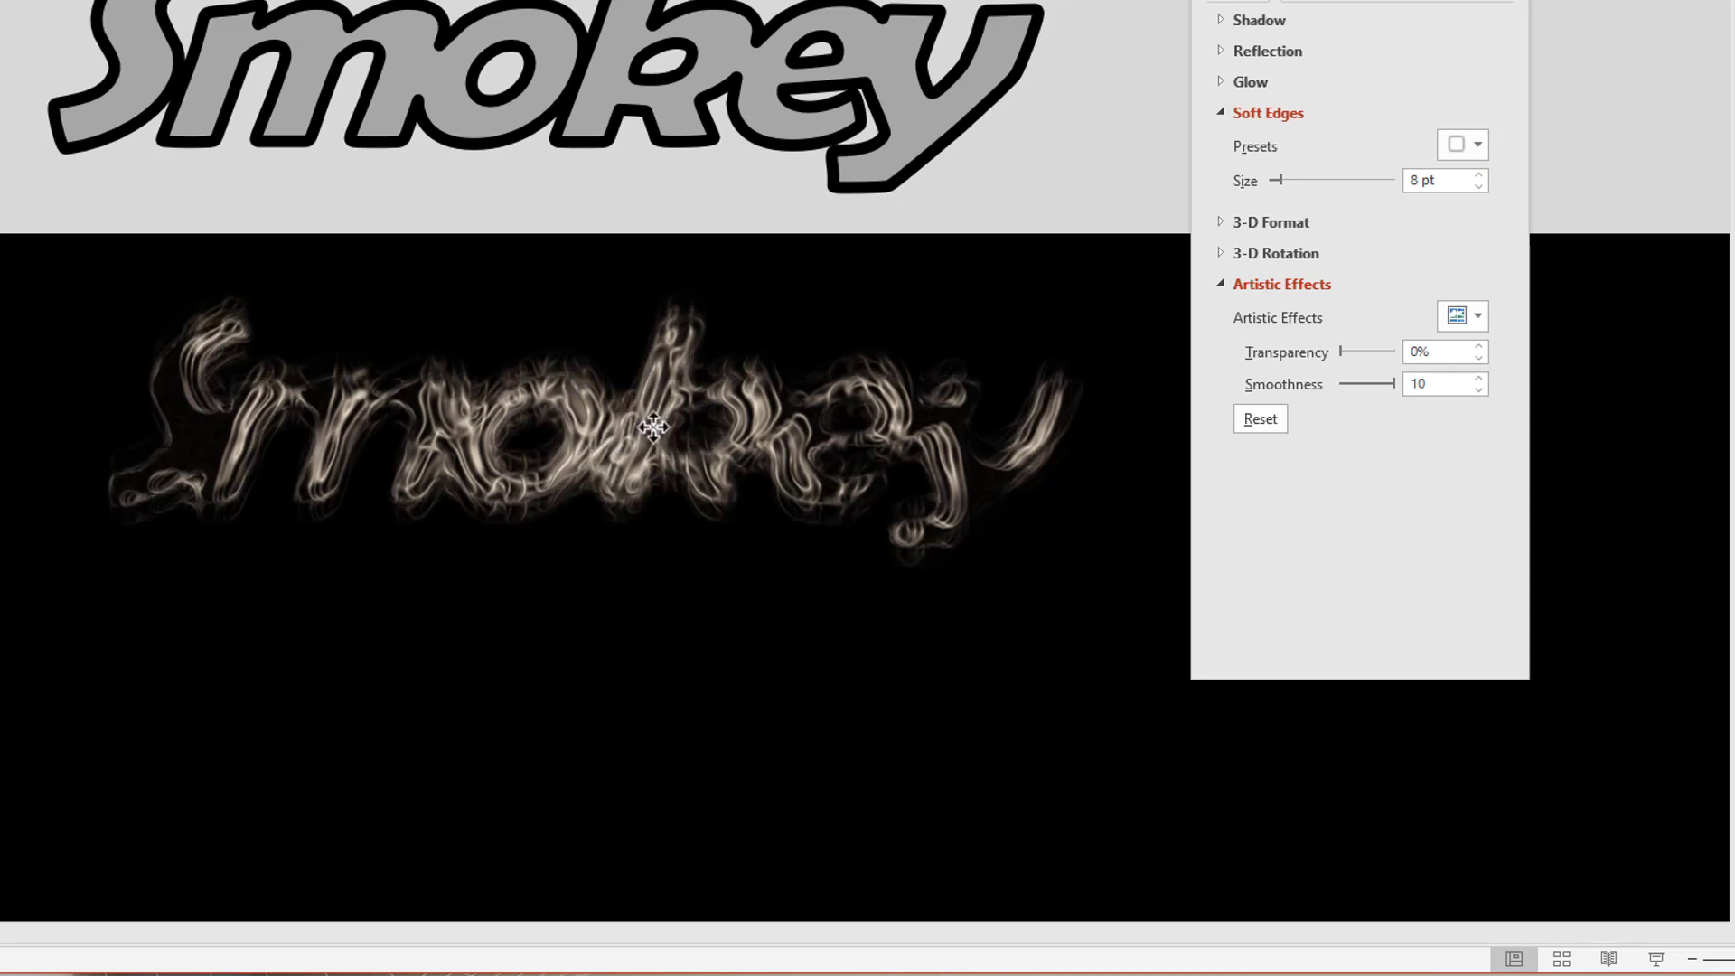
pyautogui.click(650, 418)
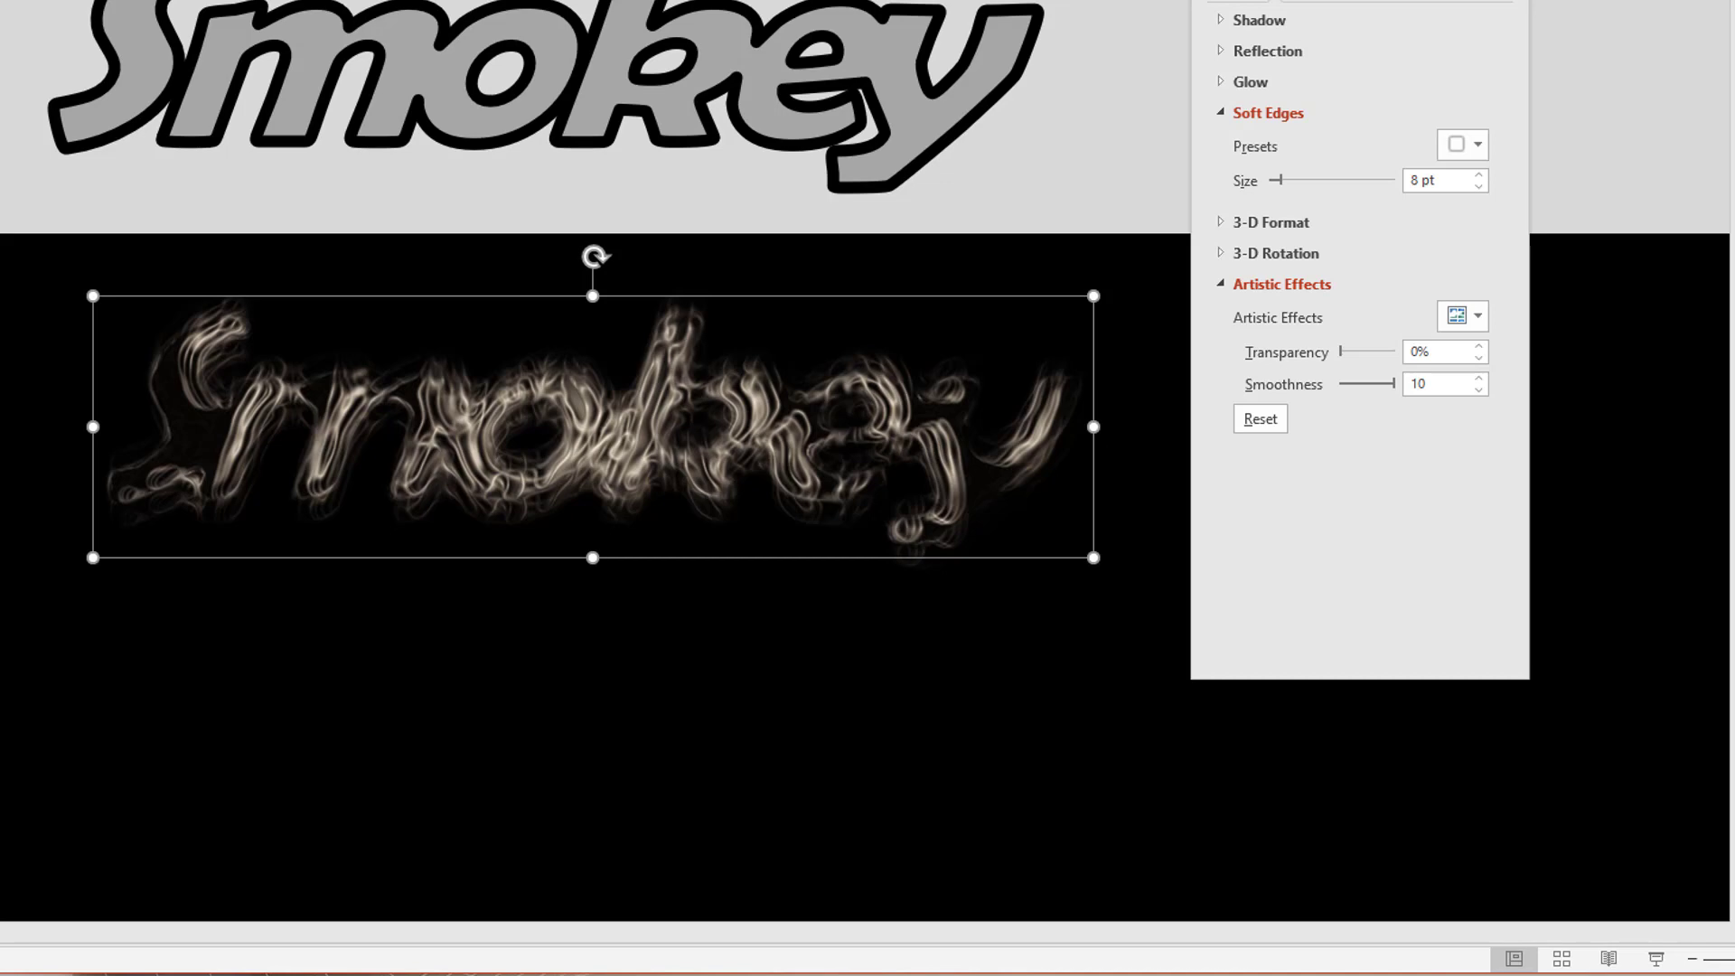
pyautogui.click(1479, 186)
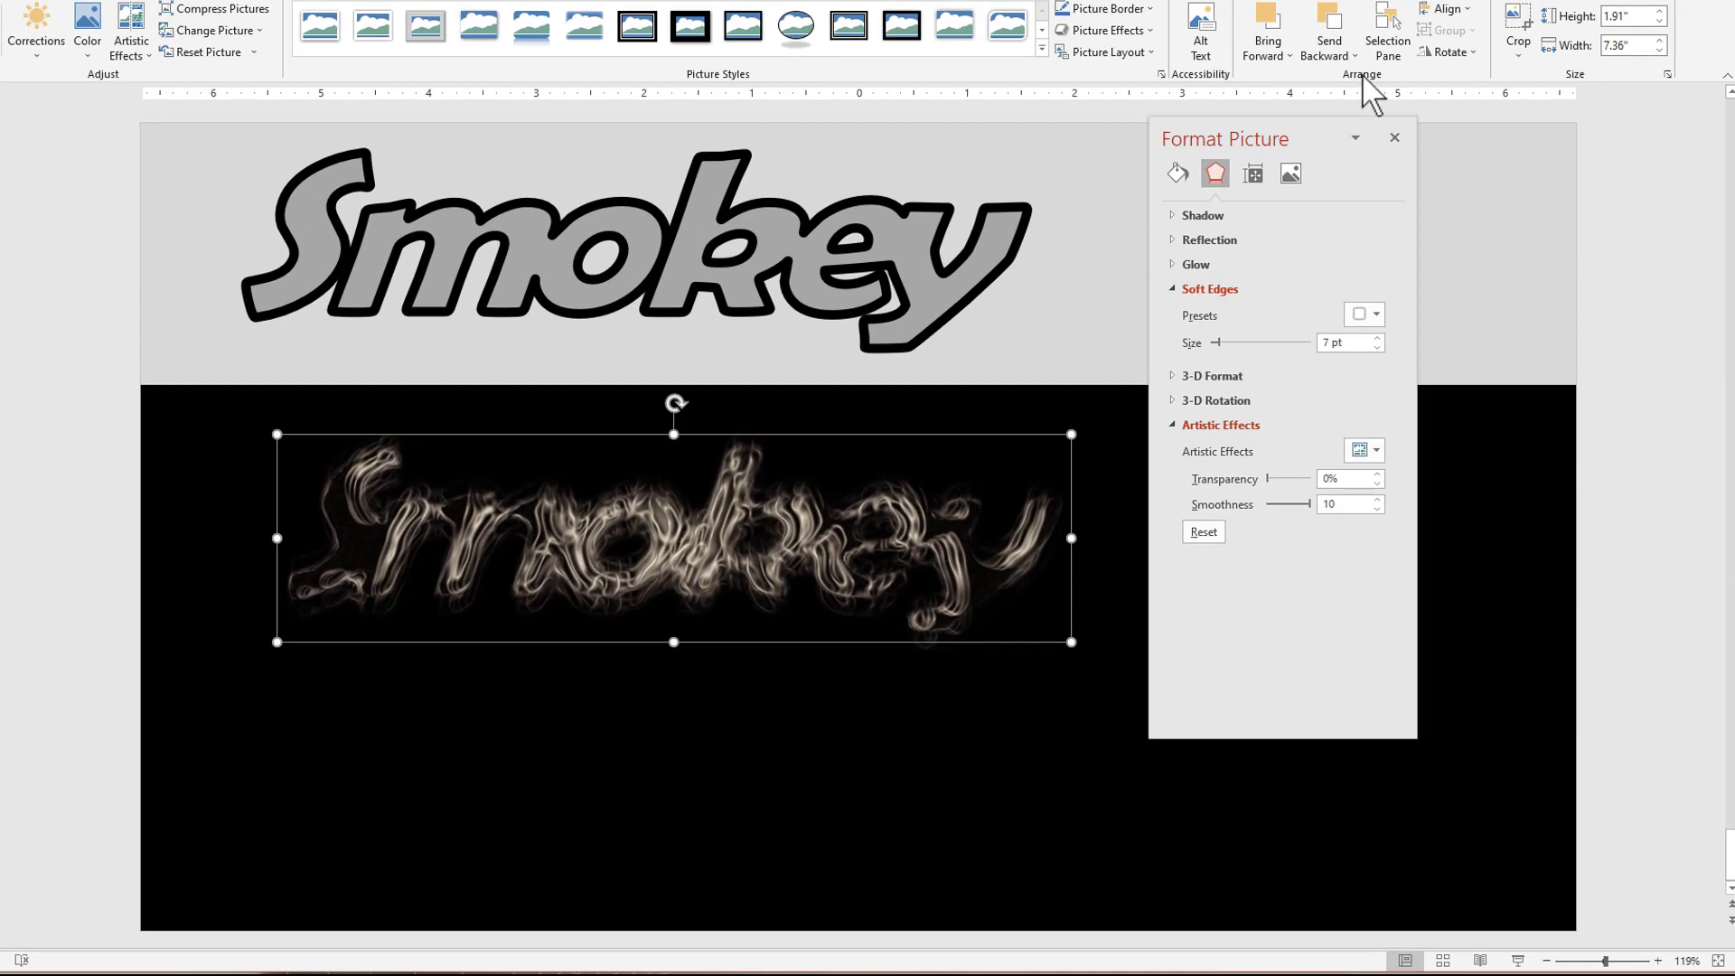
# Show the list of objects on the slide and rename the bright Smokey picture Main.
pyautogui.click(1385, 43)
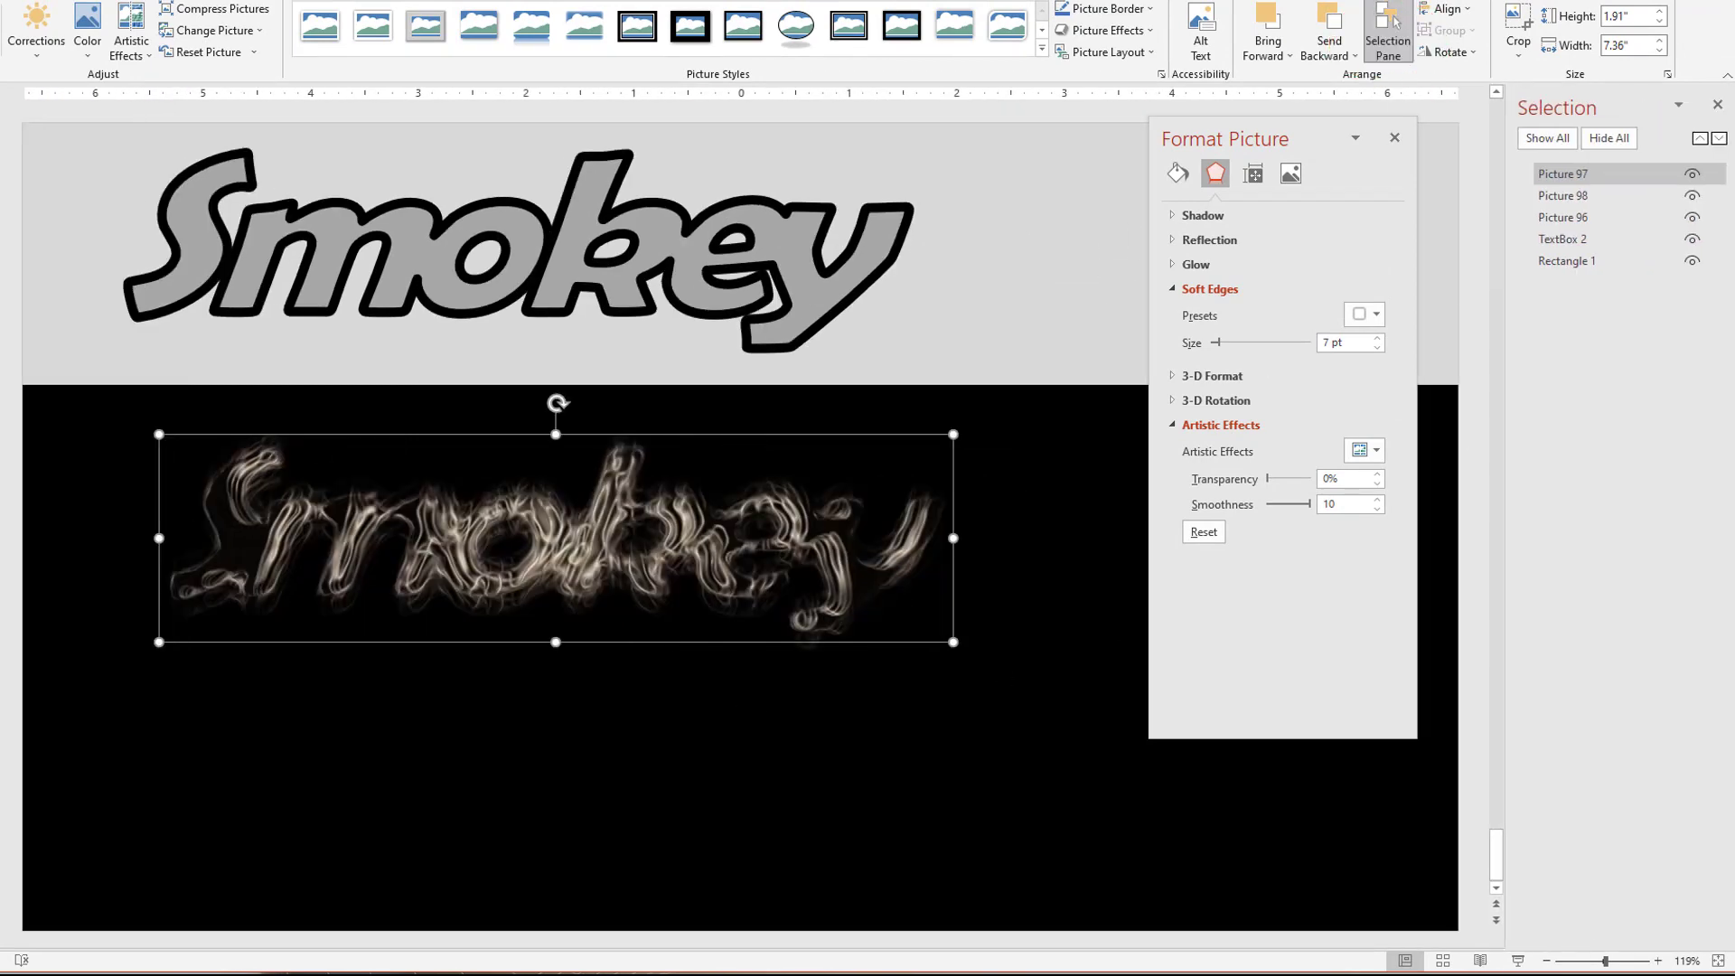
pyautogui.moveTo(680, 525)
pyautogui.mouseDown()
pyautogui.moveTo(679, 540)
pyautogui.moveTo(684, 524)
pyautogui.mouseUp()
pyautogui.doubleClick(1603, 174)
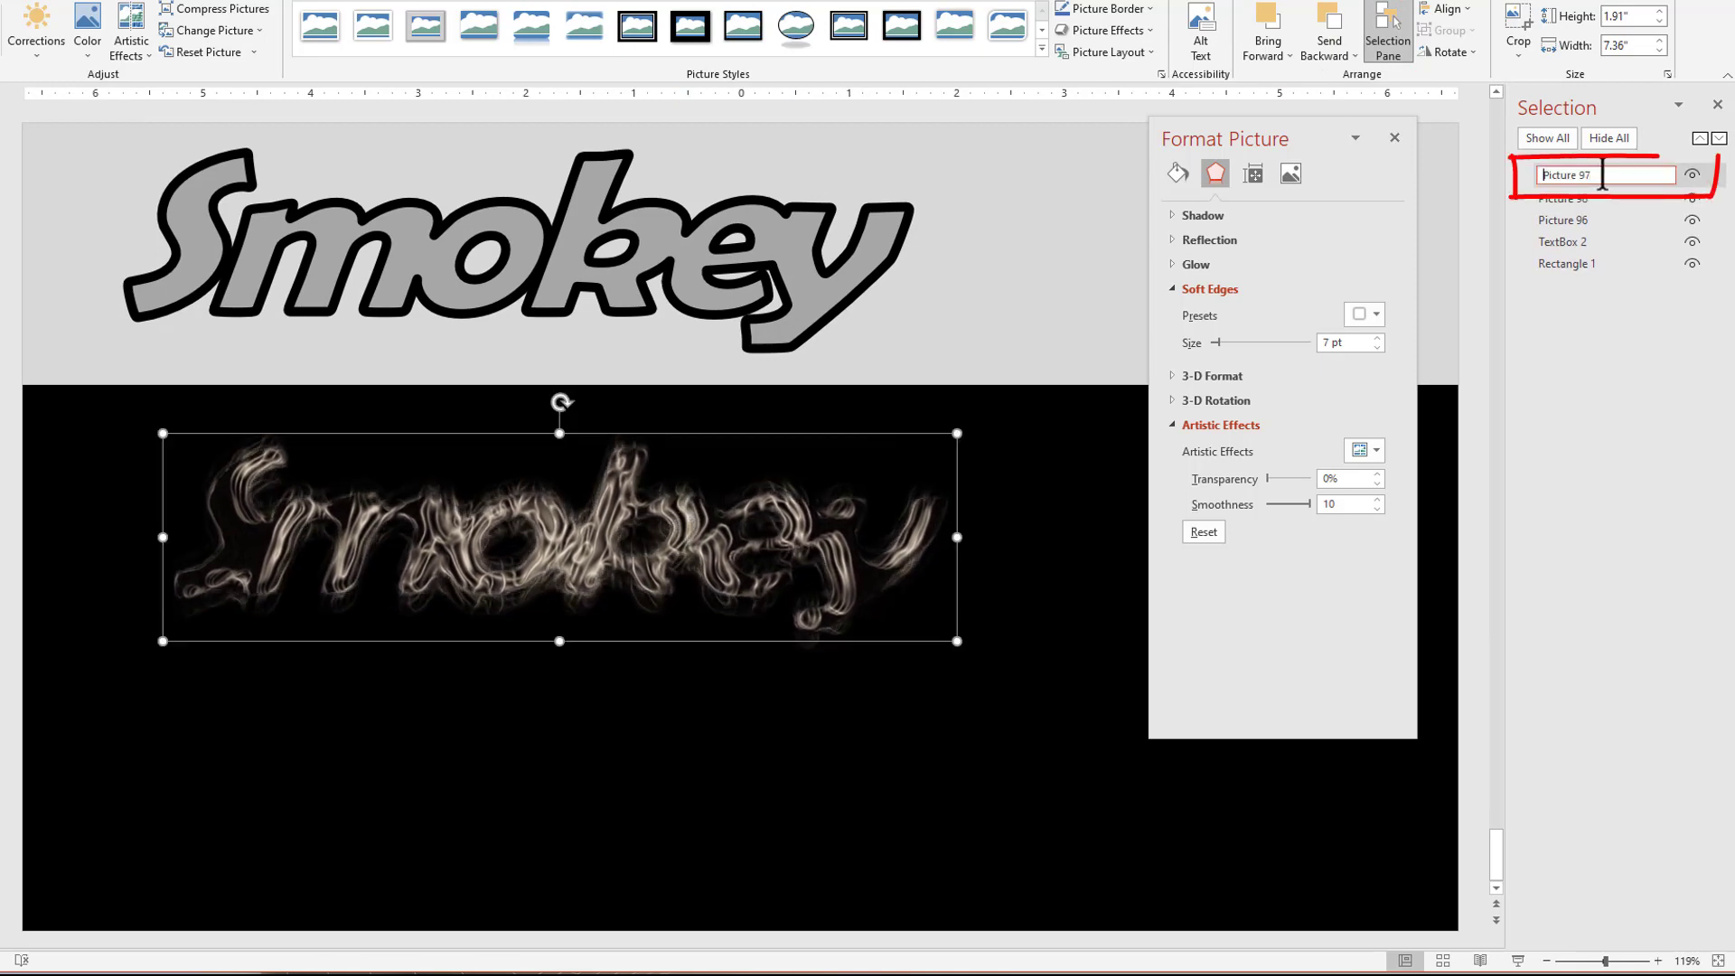
pyautogui.click(1435, 172)
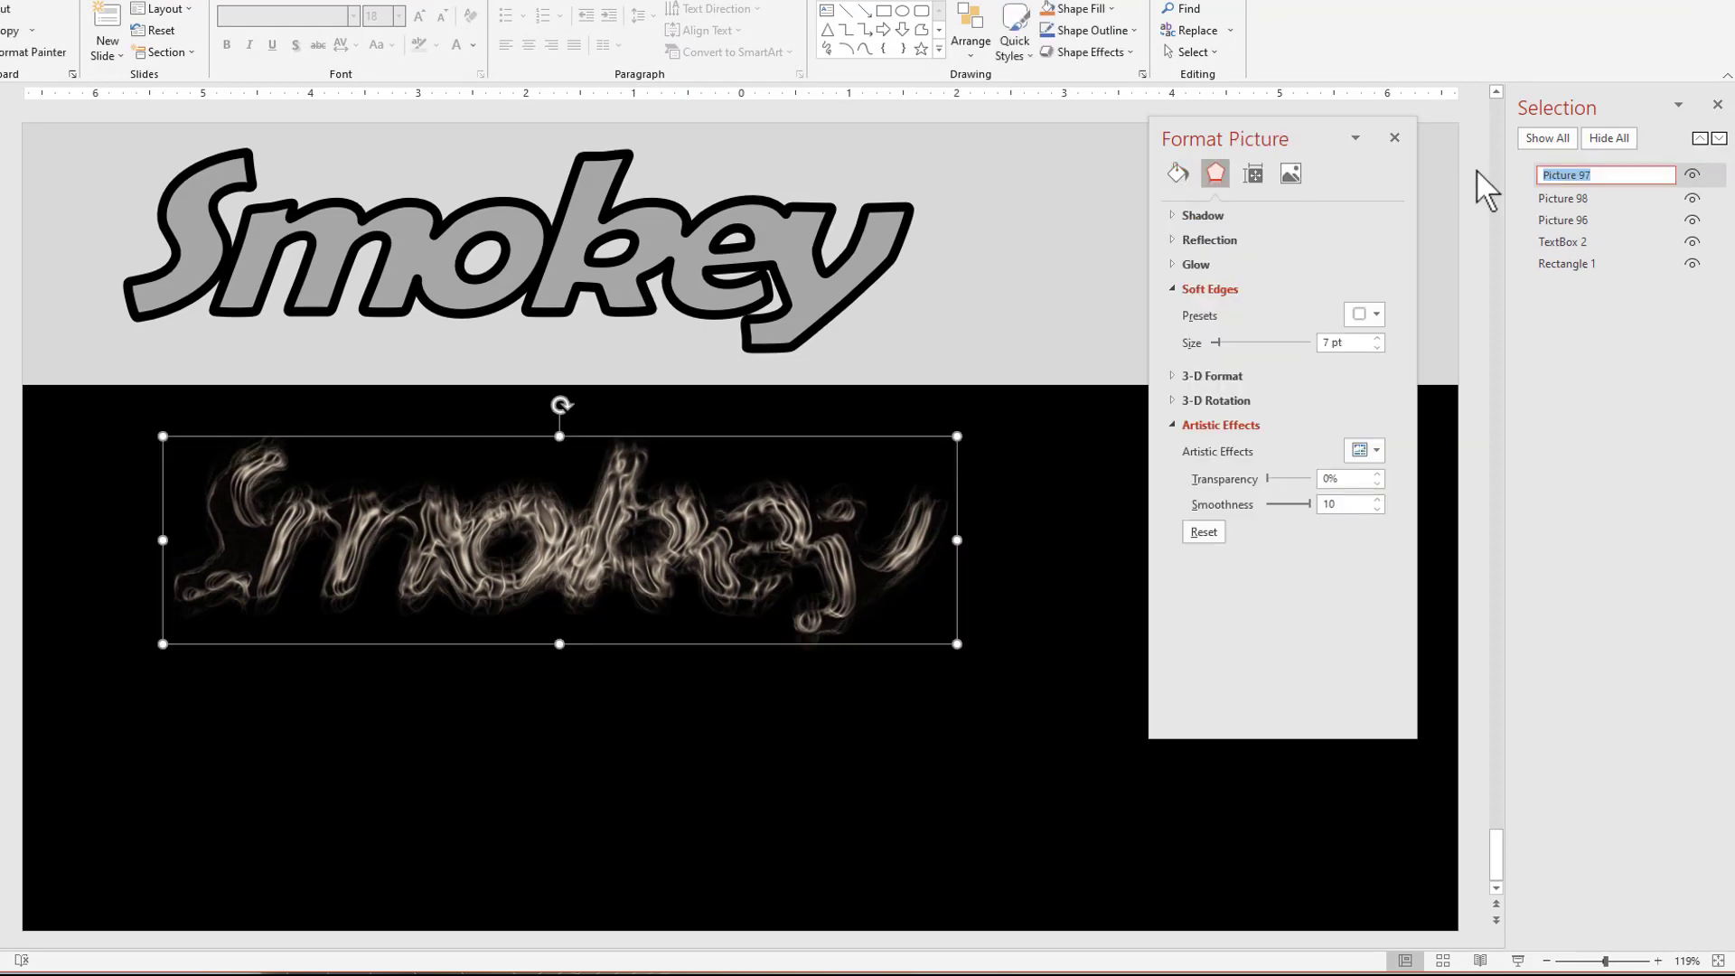
pyautogui.write('Main')
pyautogui.press('Return')
# Move Main down out of the stack, rename the upper faint copy Top, and move Main back up over the copies.
pyautogui.moveTo(659, 469); pyautogui.dragTo(664, 537)
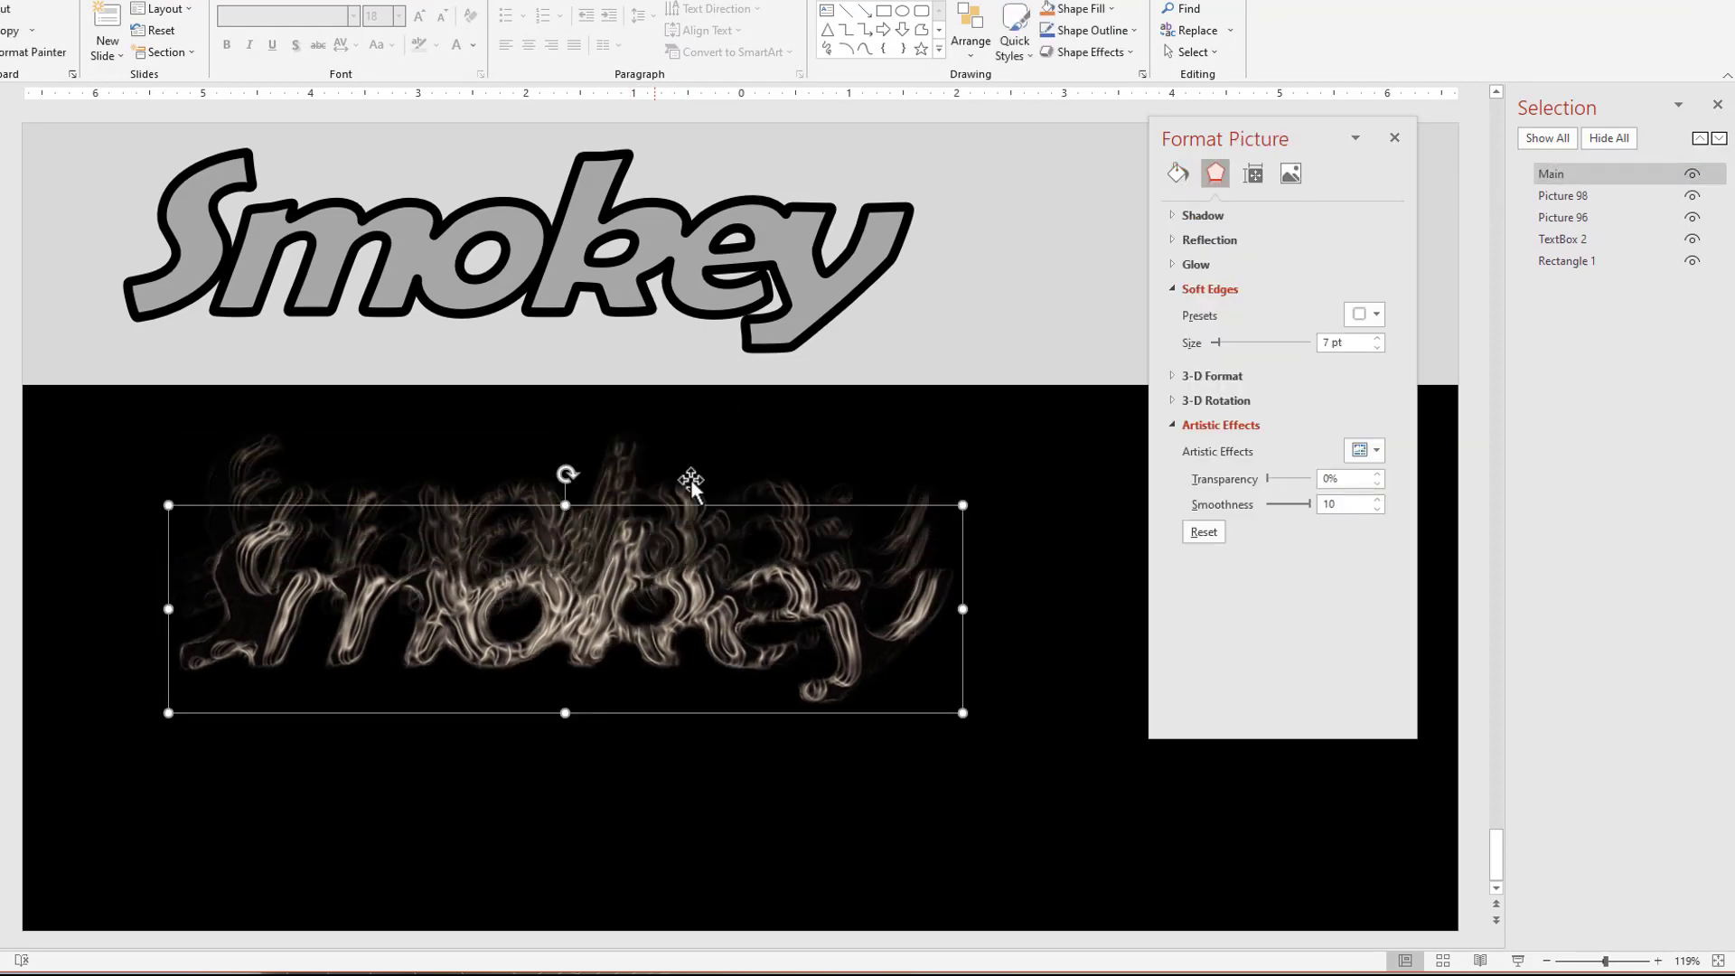
pyautogui.click(640, 426)
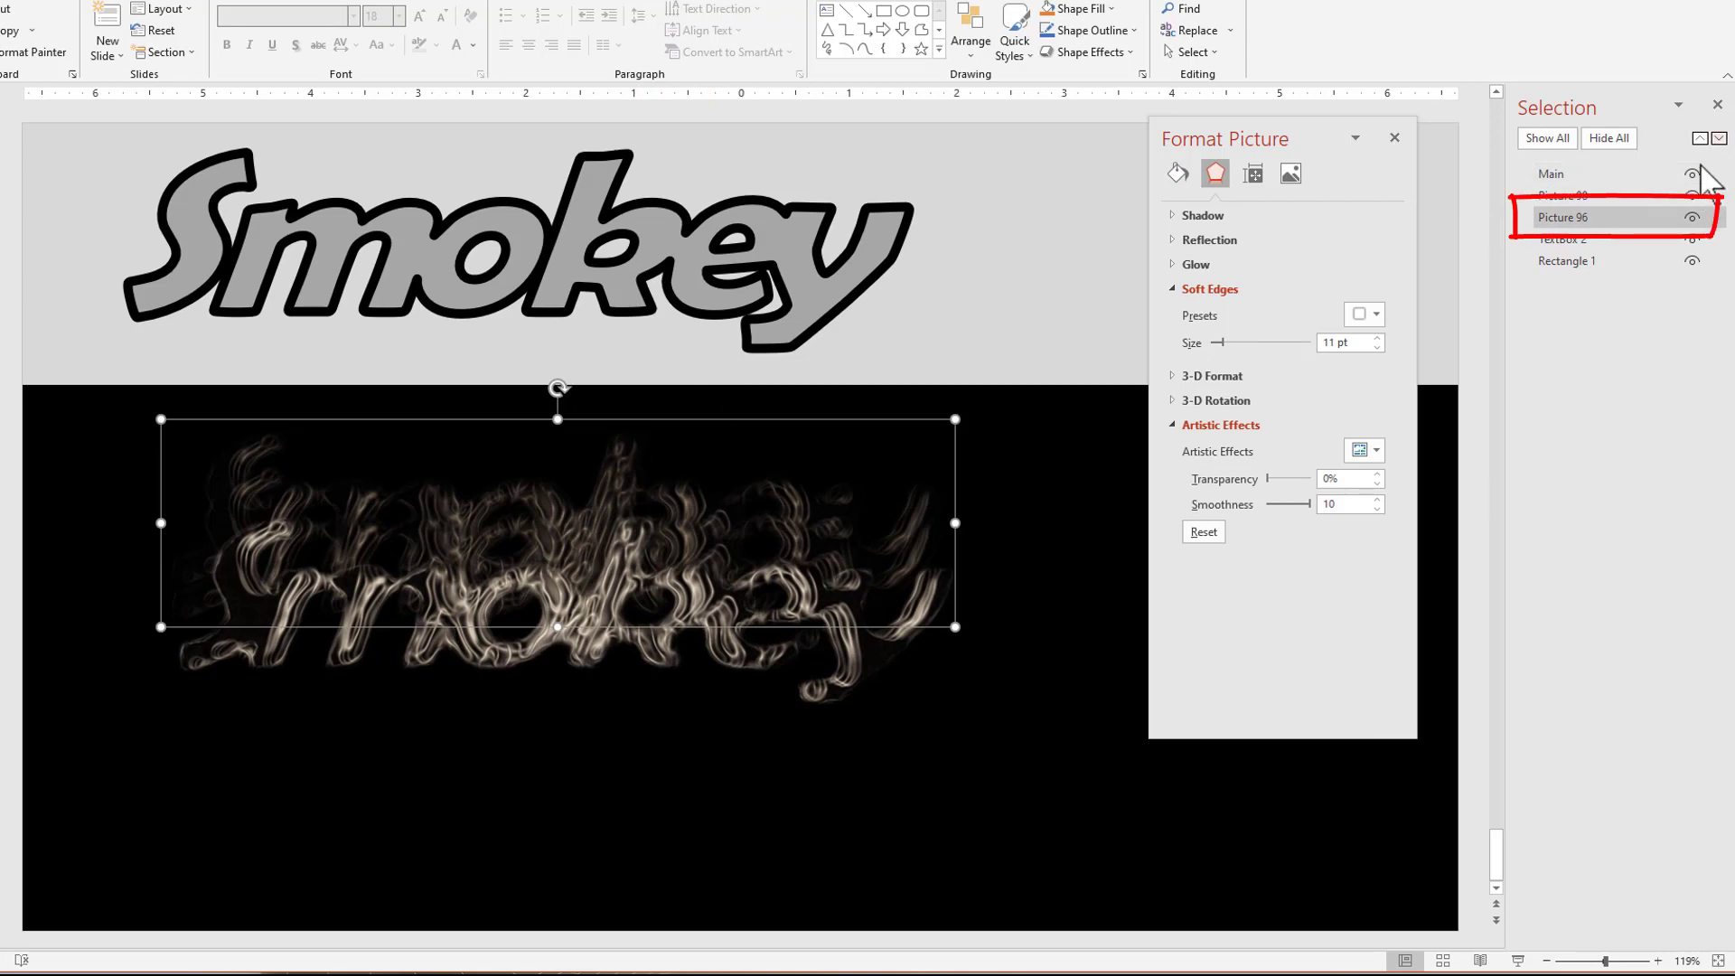
pyautogui.doubleClick(1626, 219)
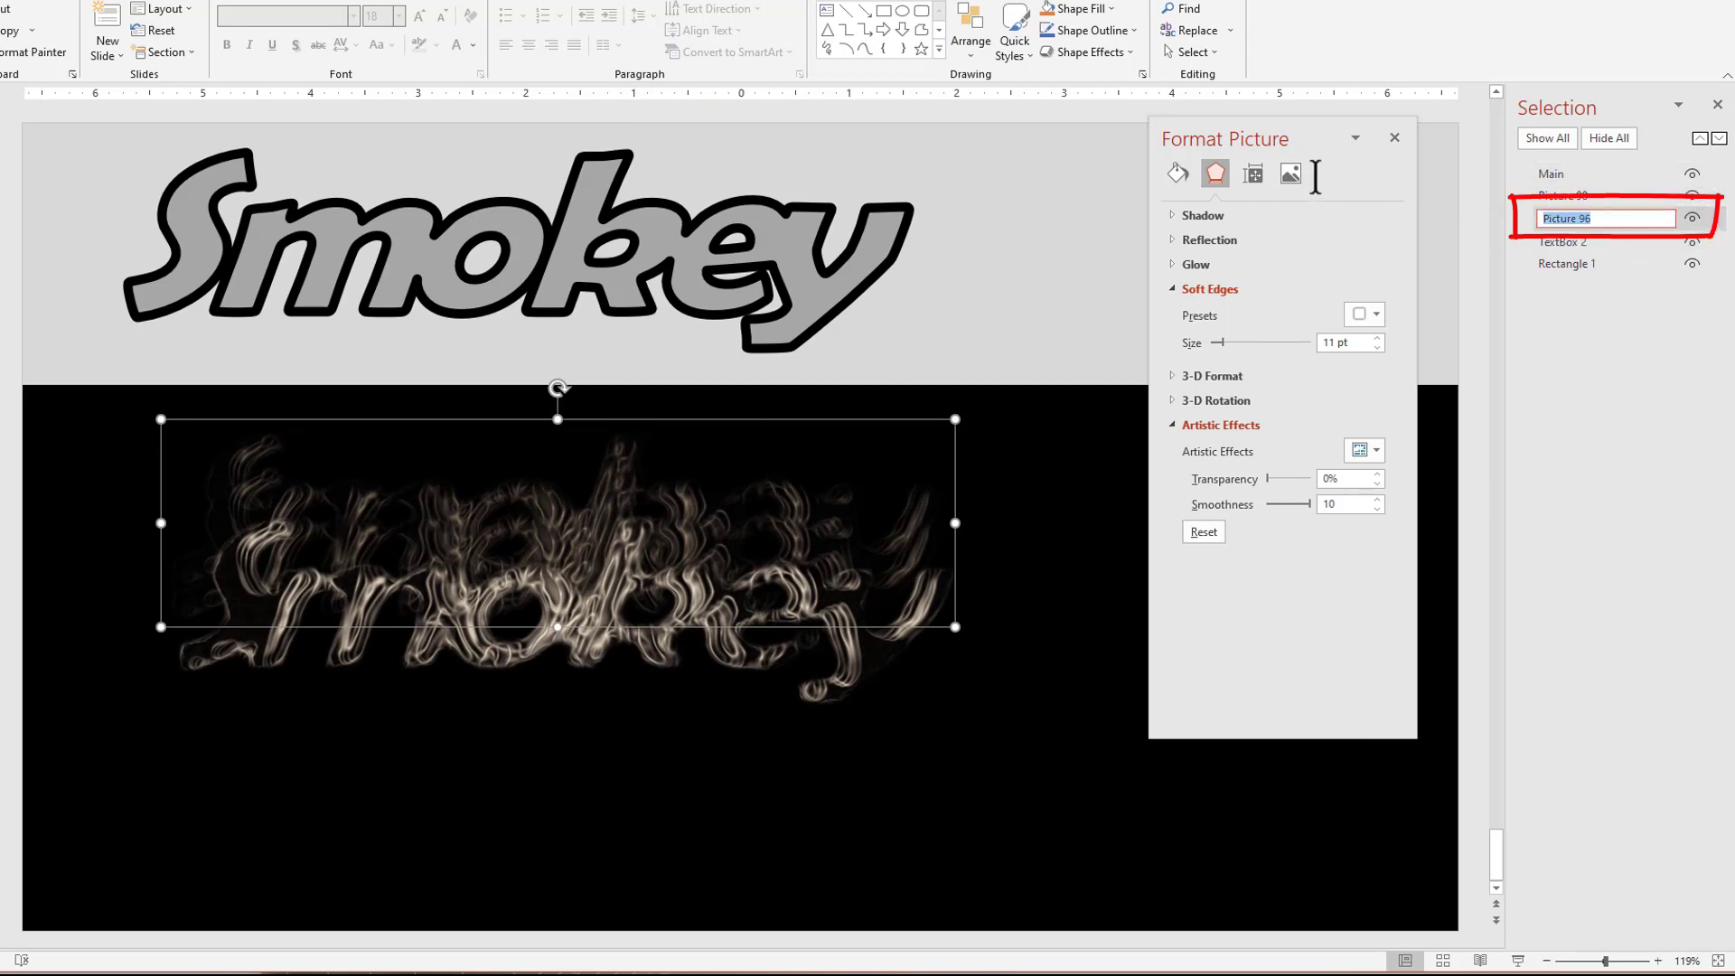
pyautogui.press('Return')
pyautogui.click(586, 761)
pyautogui.moveTo(611, 624); pyautogui.dragTo(618, 532)
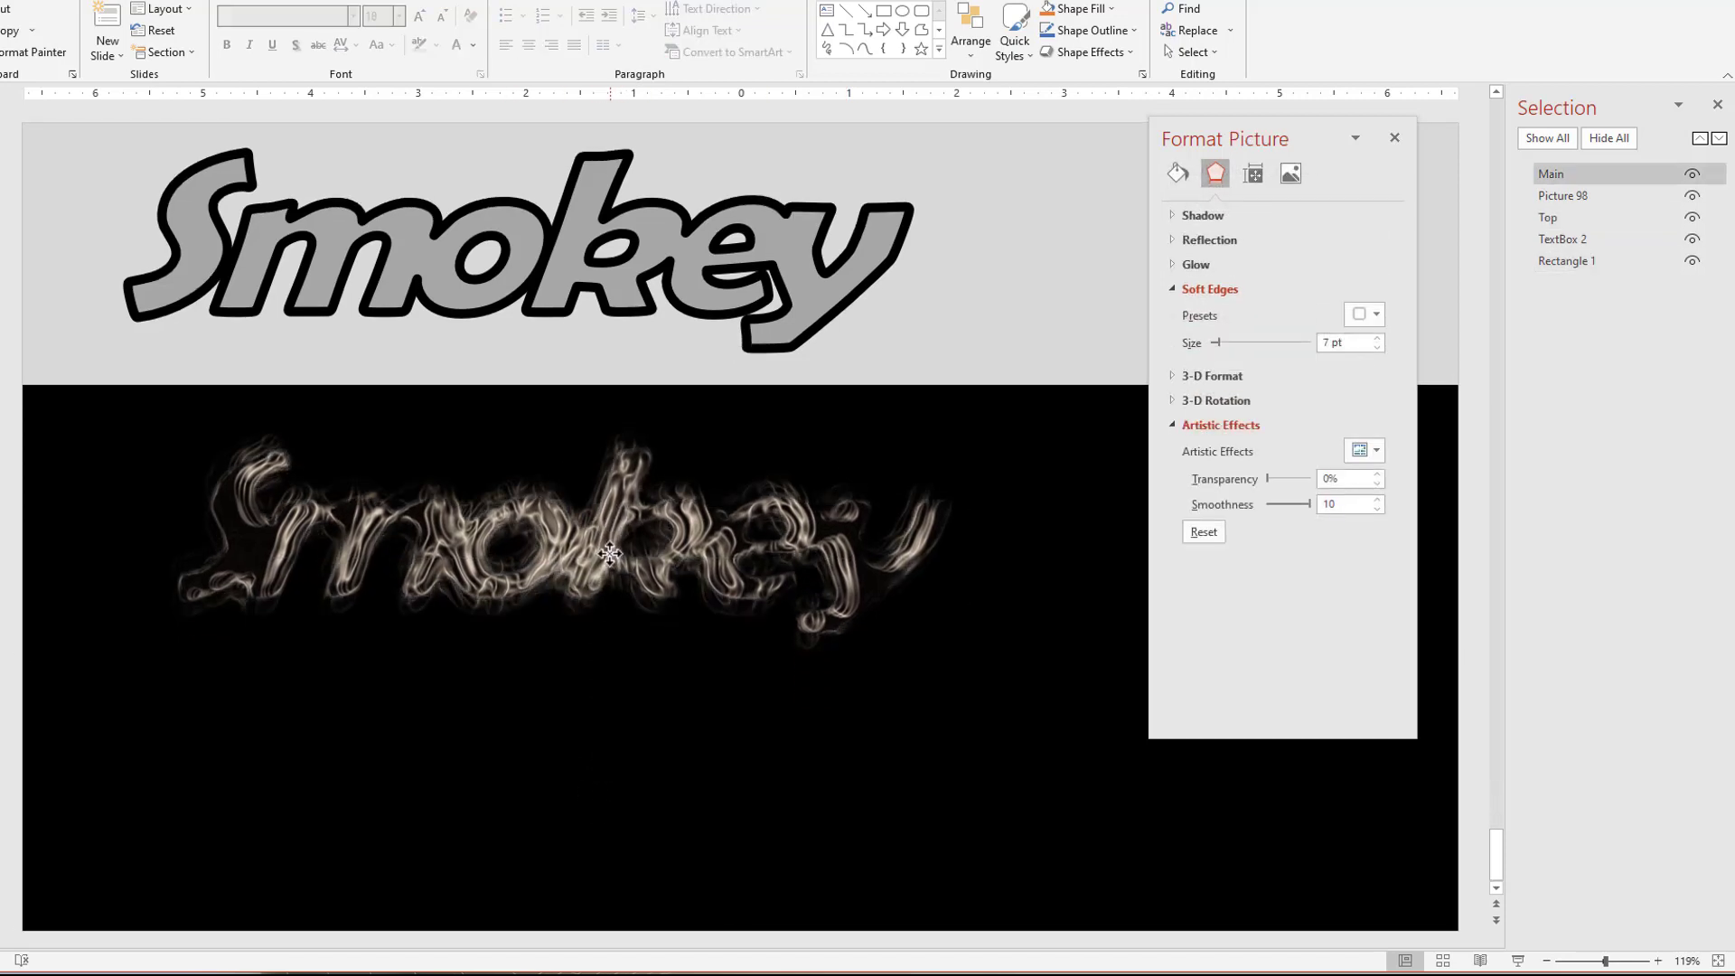
# Rename the lower faint copy Bottom and realign Main over both faint copies.
pyautogui.click(843, 645)
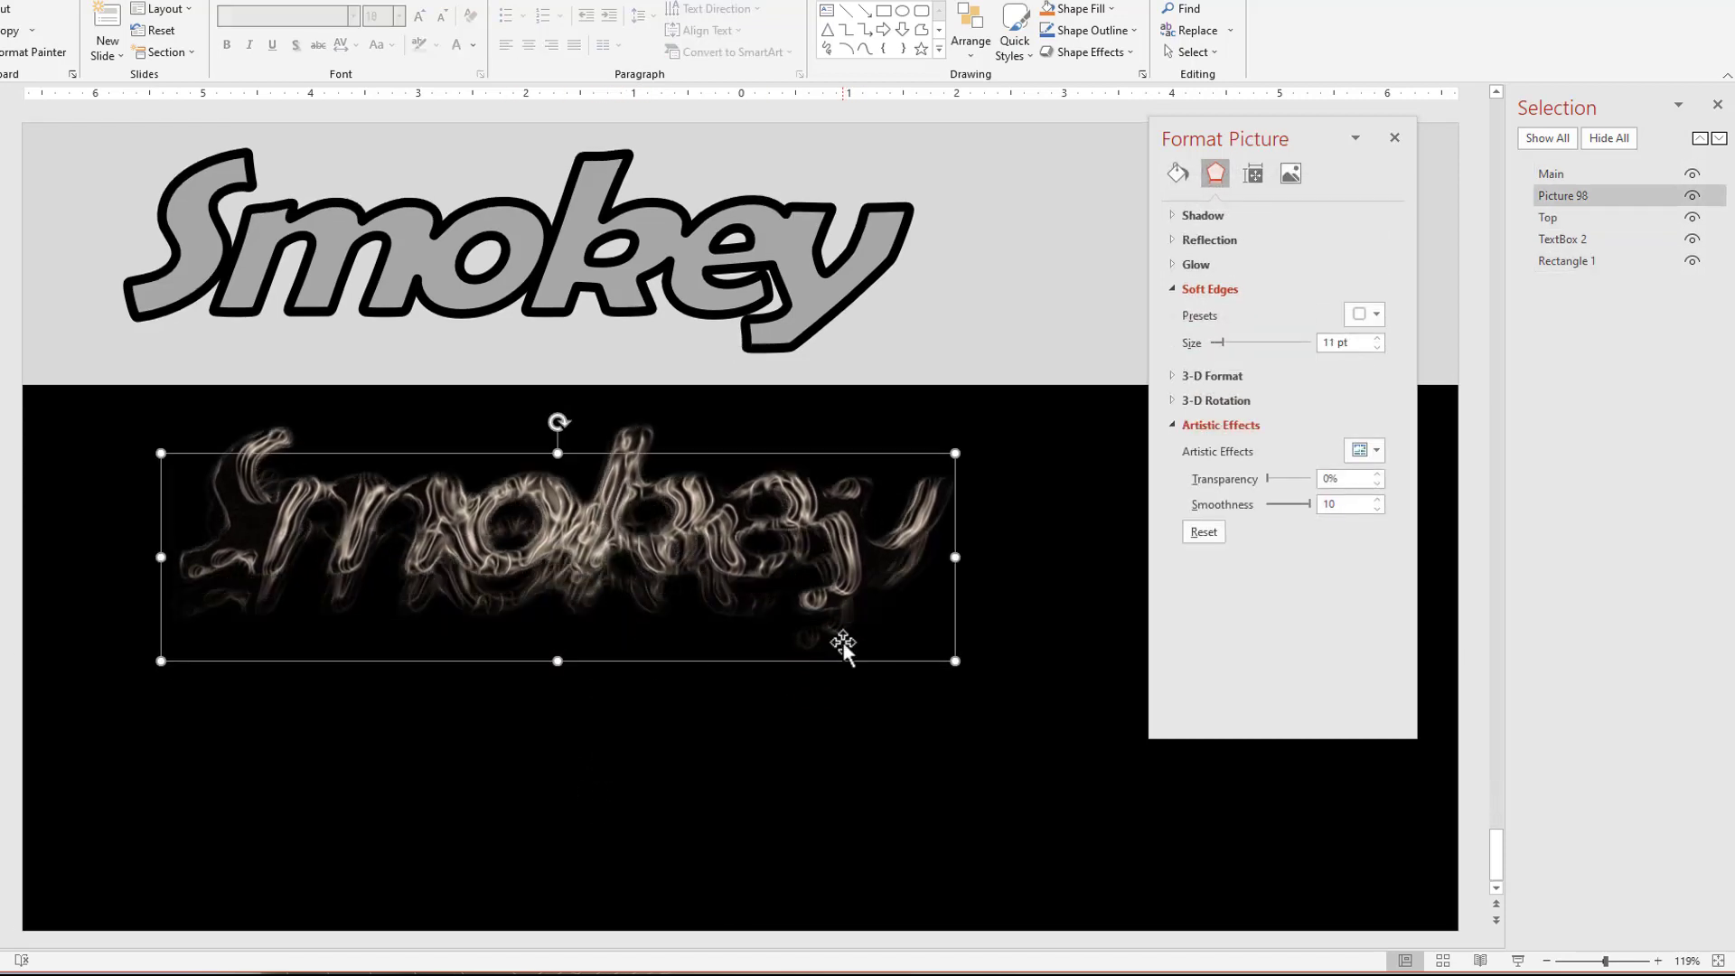
pyautogui.doubleClick(1592, 191)
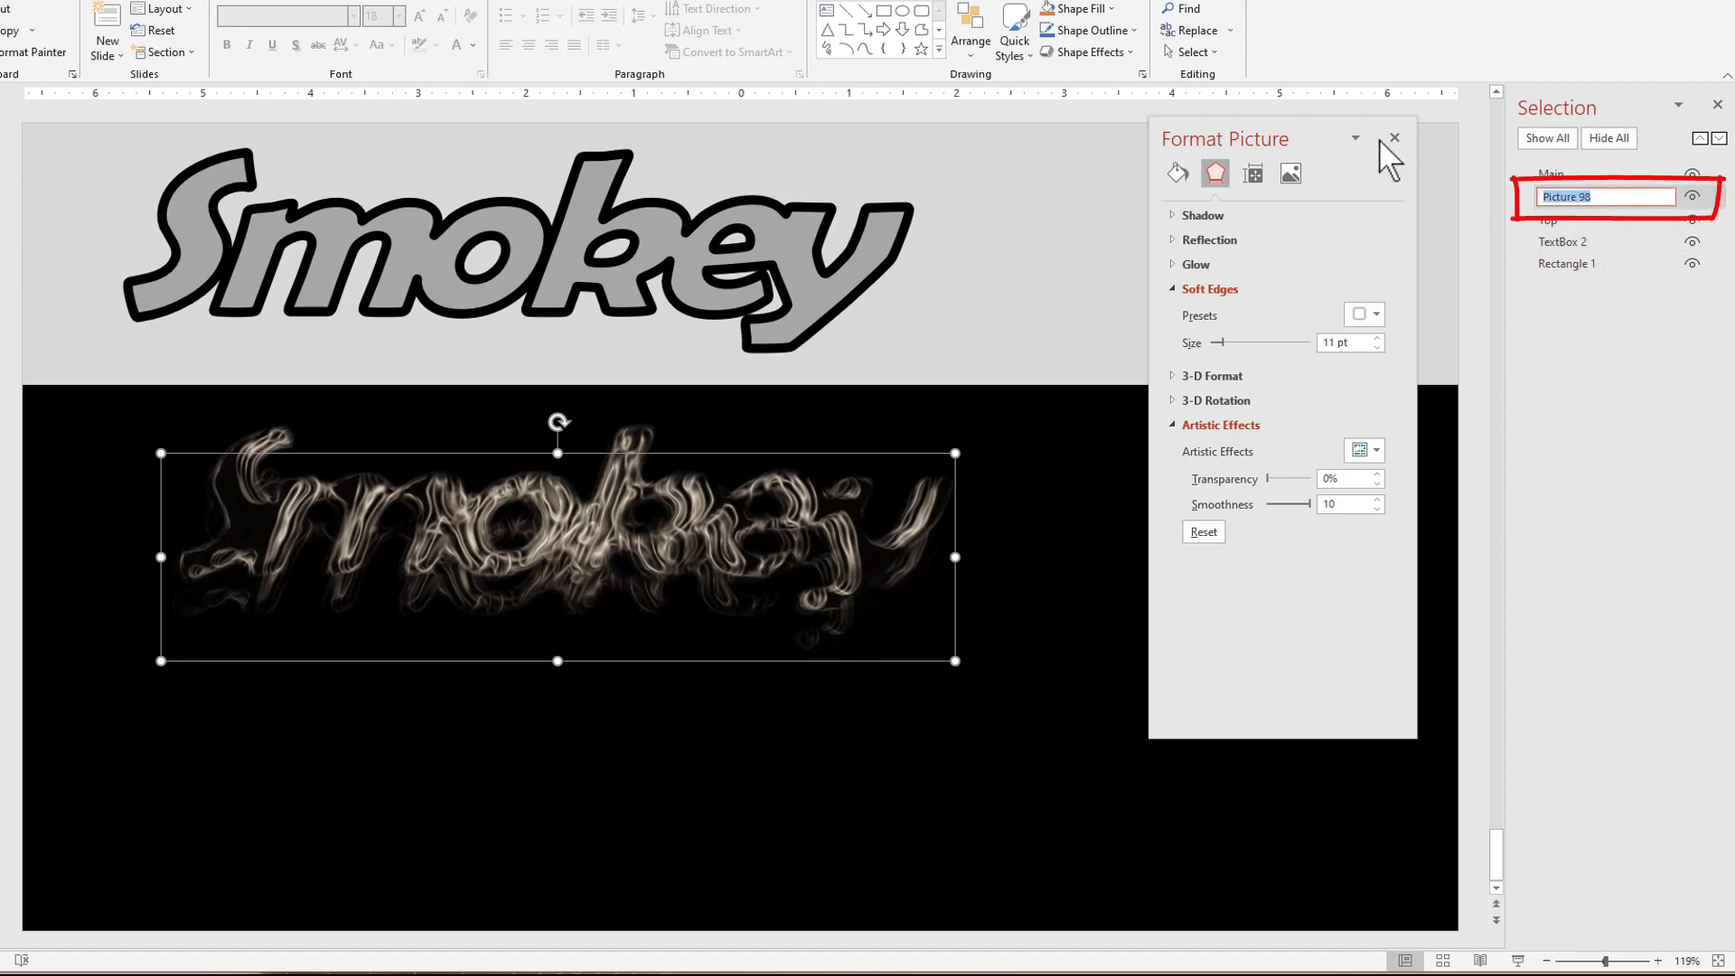
pyautogui.write('Bottom')
pyautogui.press('Return')
pyautogui.click(736, 765)
pyautogui.moveTo(615, 500); pyautogui.dragTo(603, 535)
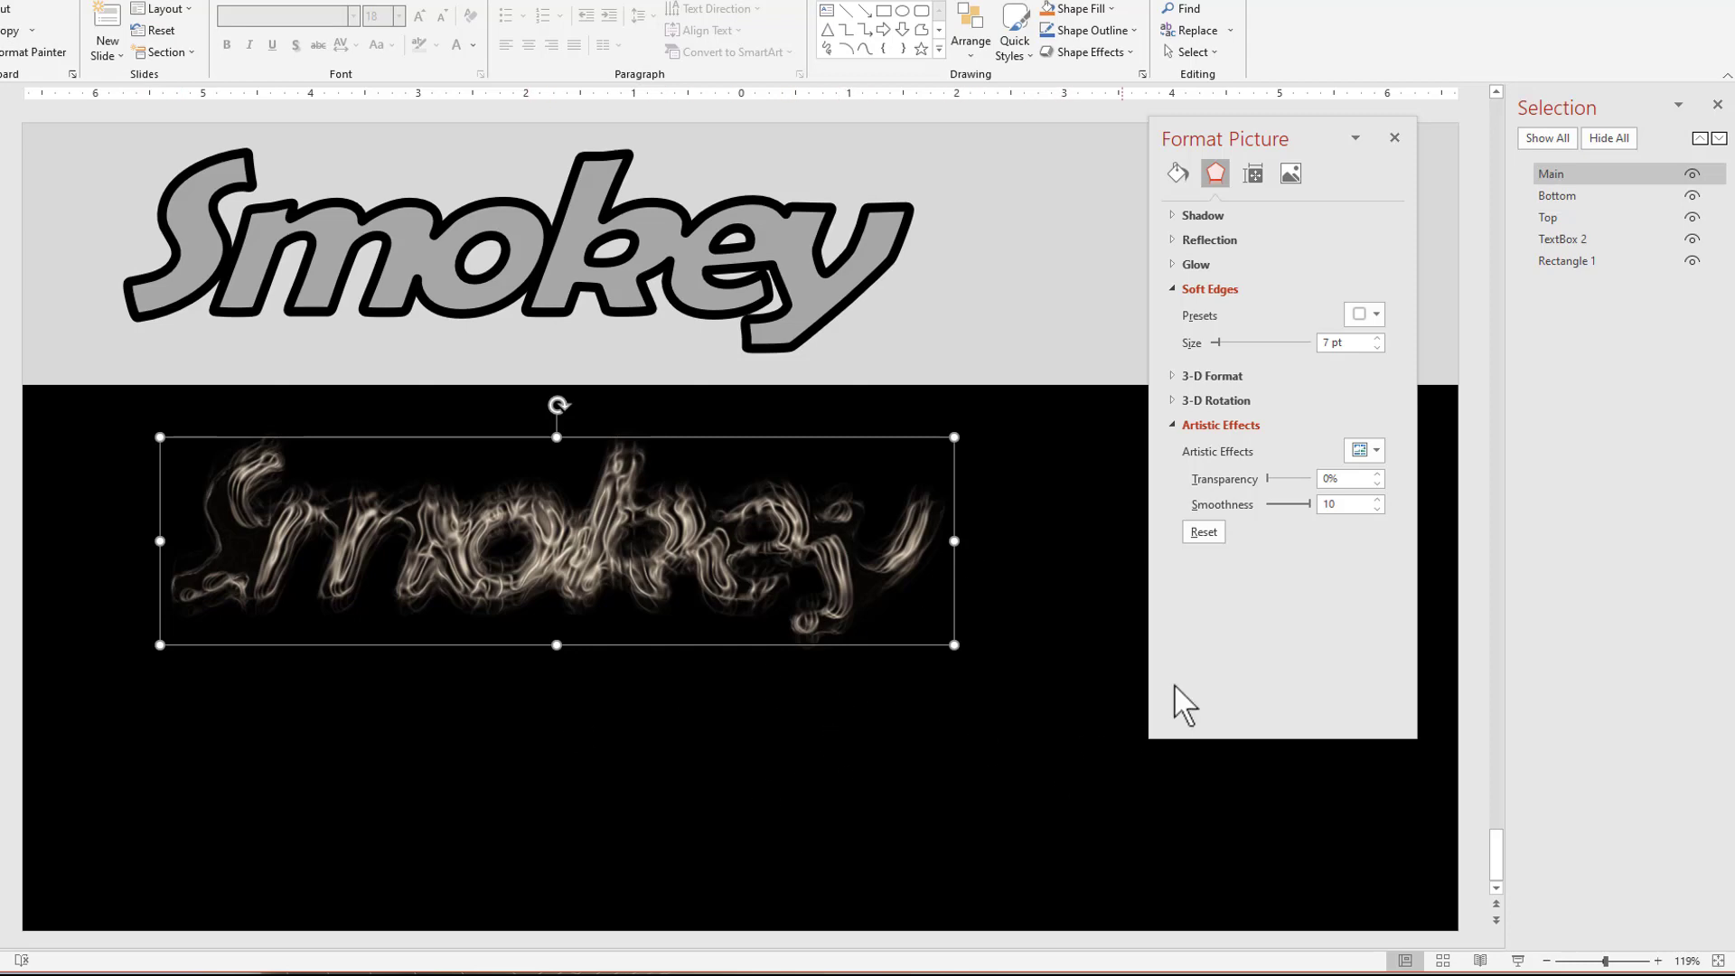
# Darken the Main picture by one brightness preset at 0% contrast and preview the slide full screen.
pyautogui.click(1597, 200)
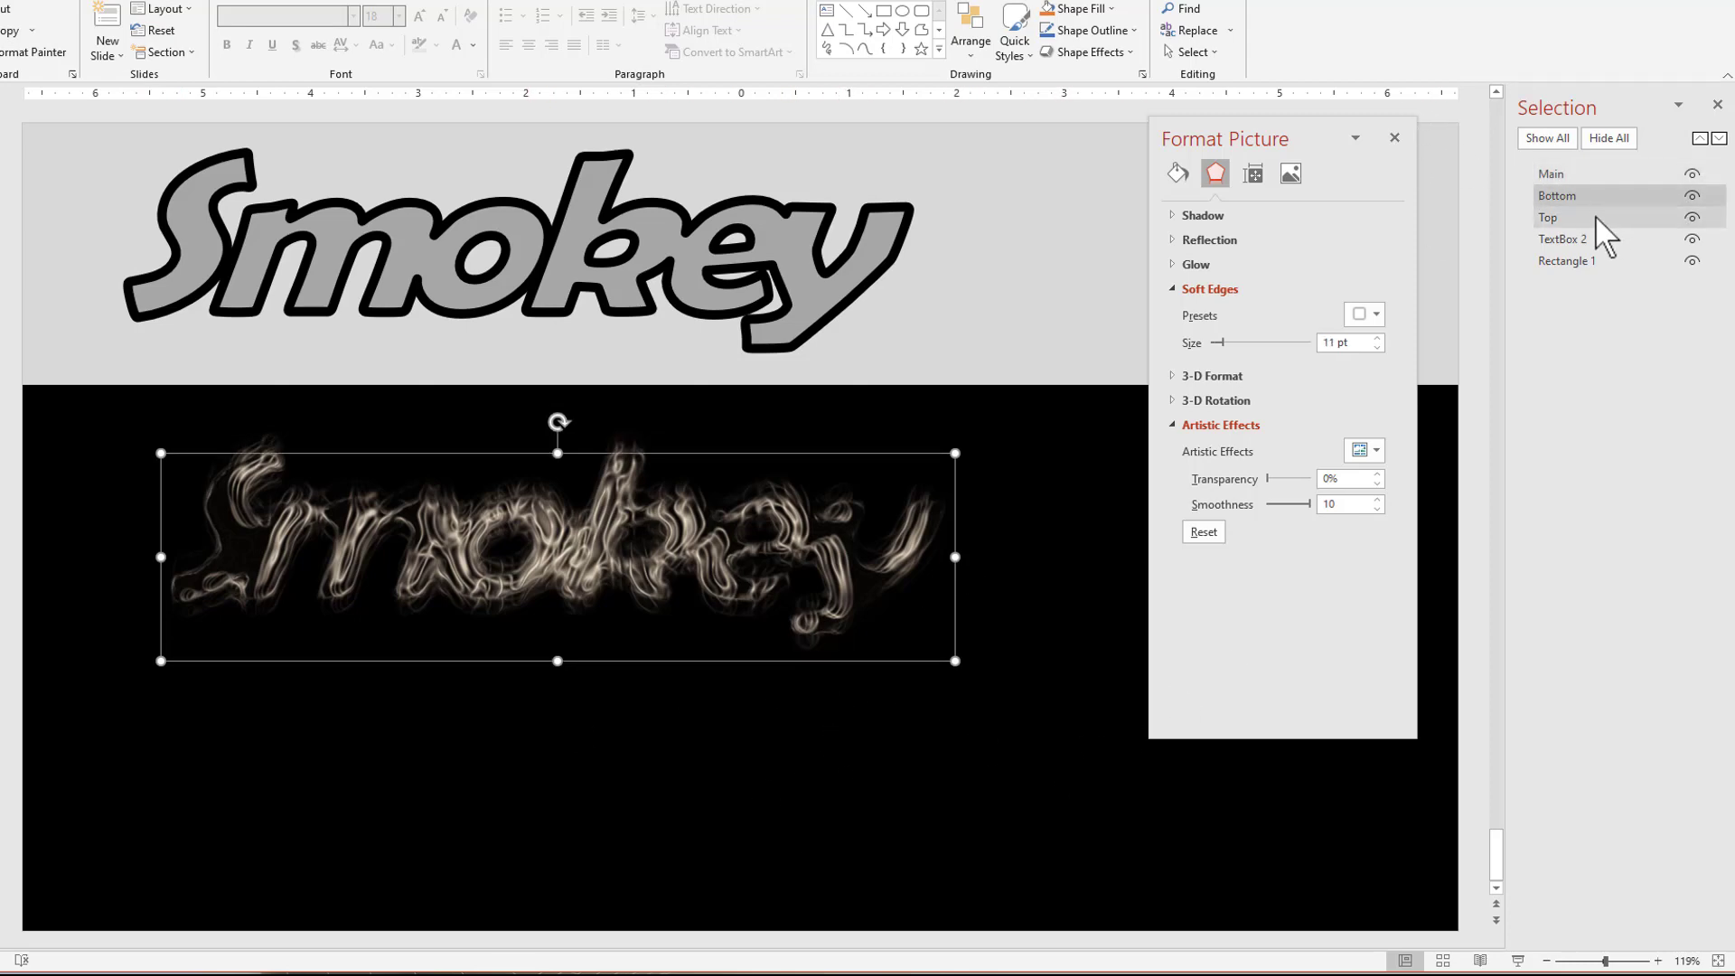
pyautogui.click(1596, 215)
pyautogui.click(692, 522)
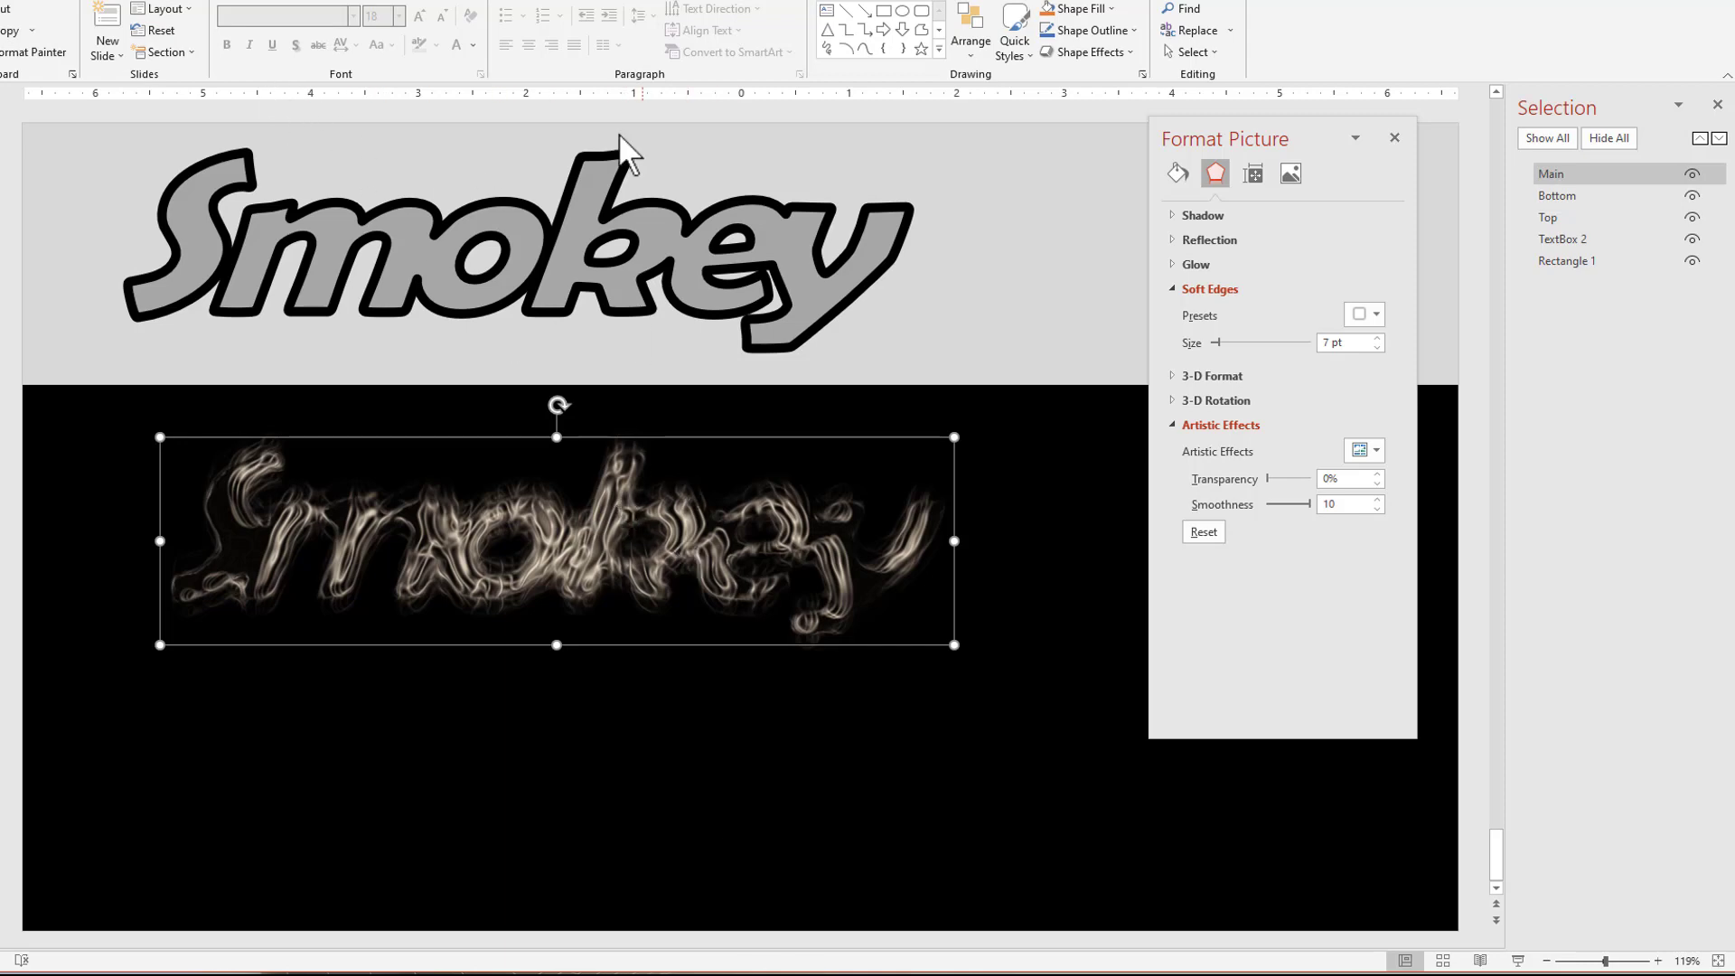
pyautogui.click(647, 1)
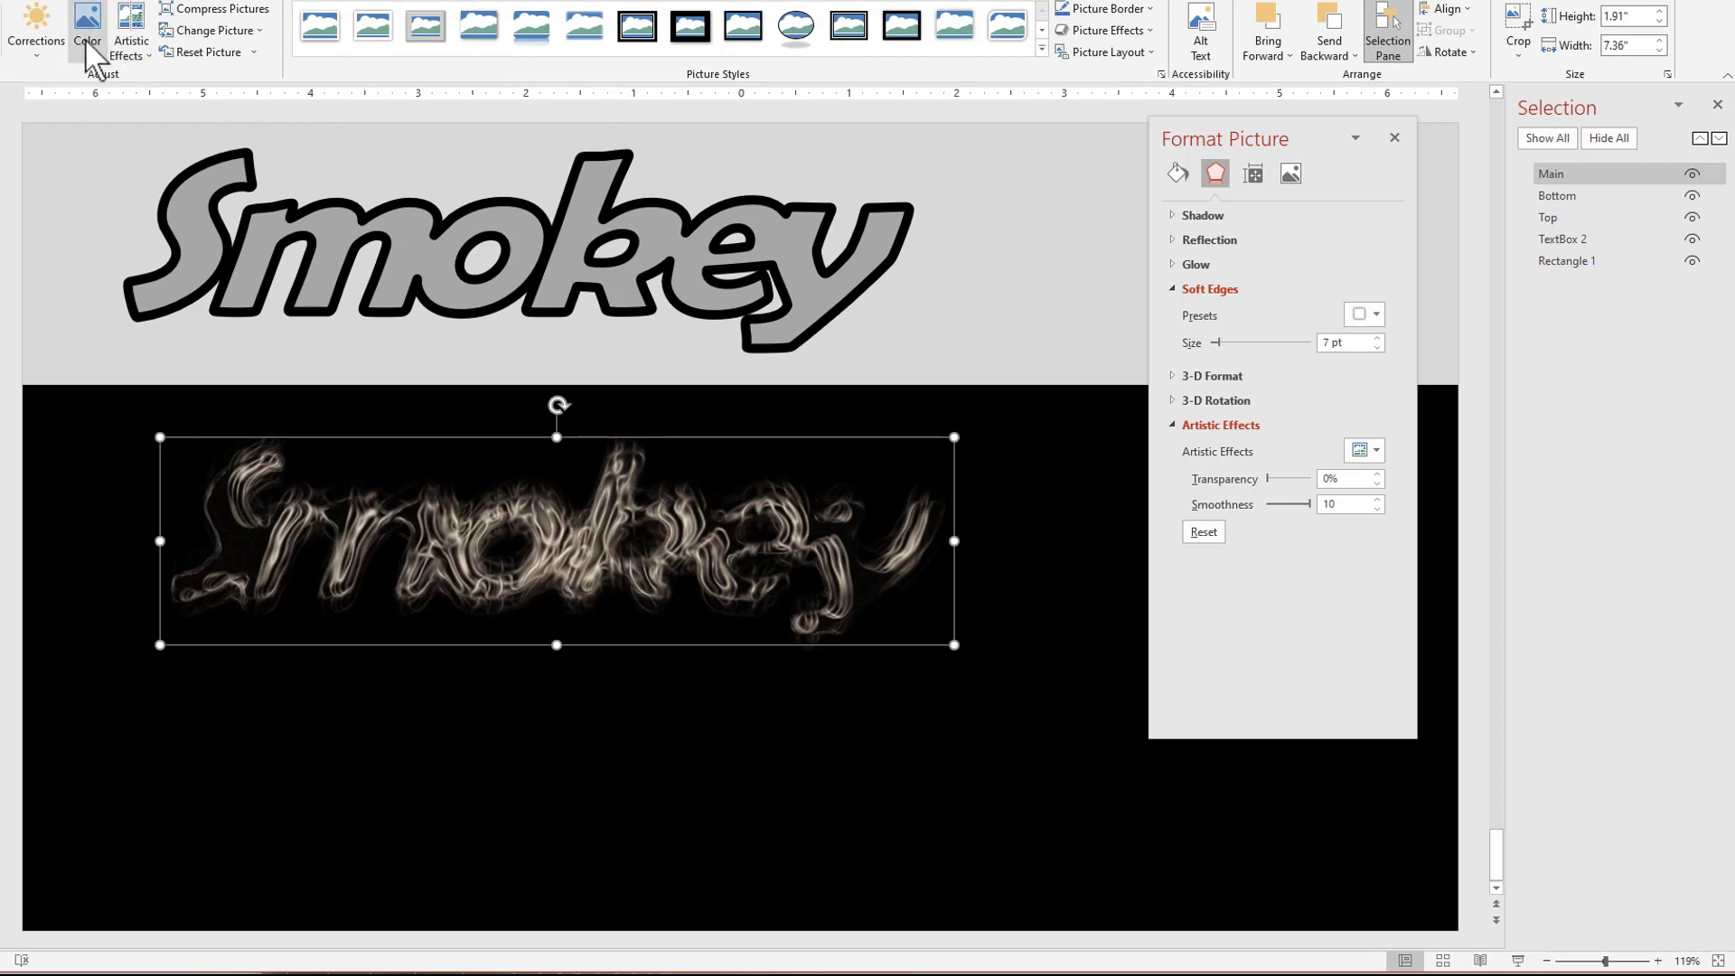
pyautogui.click(32, 24)
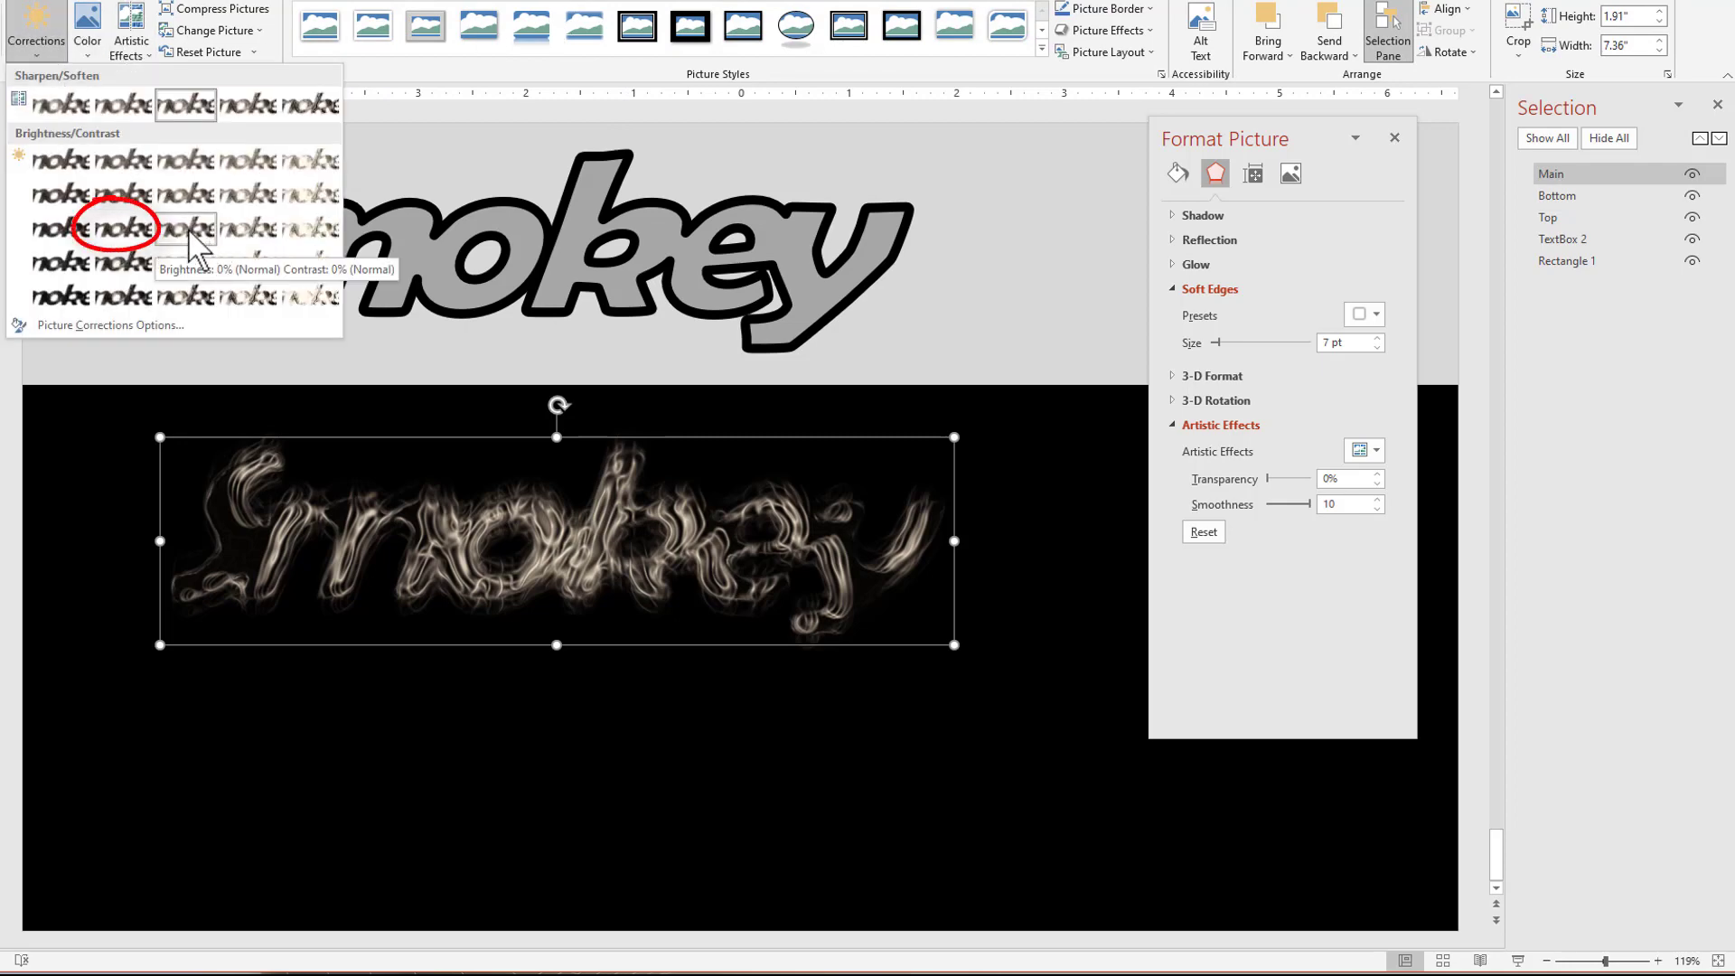
pyautogui.doubleClick(138, 226)
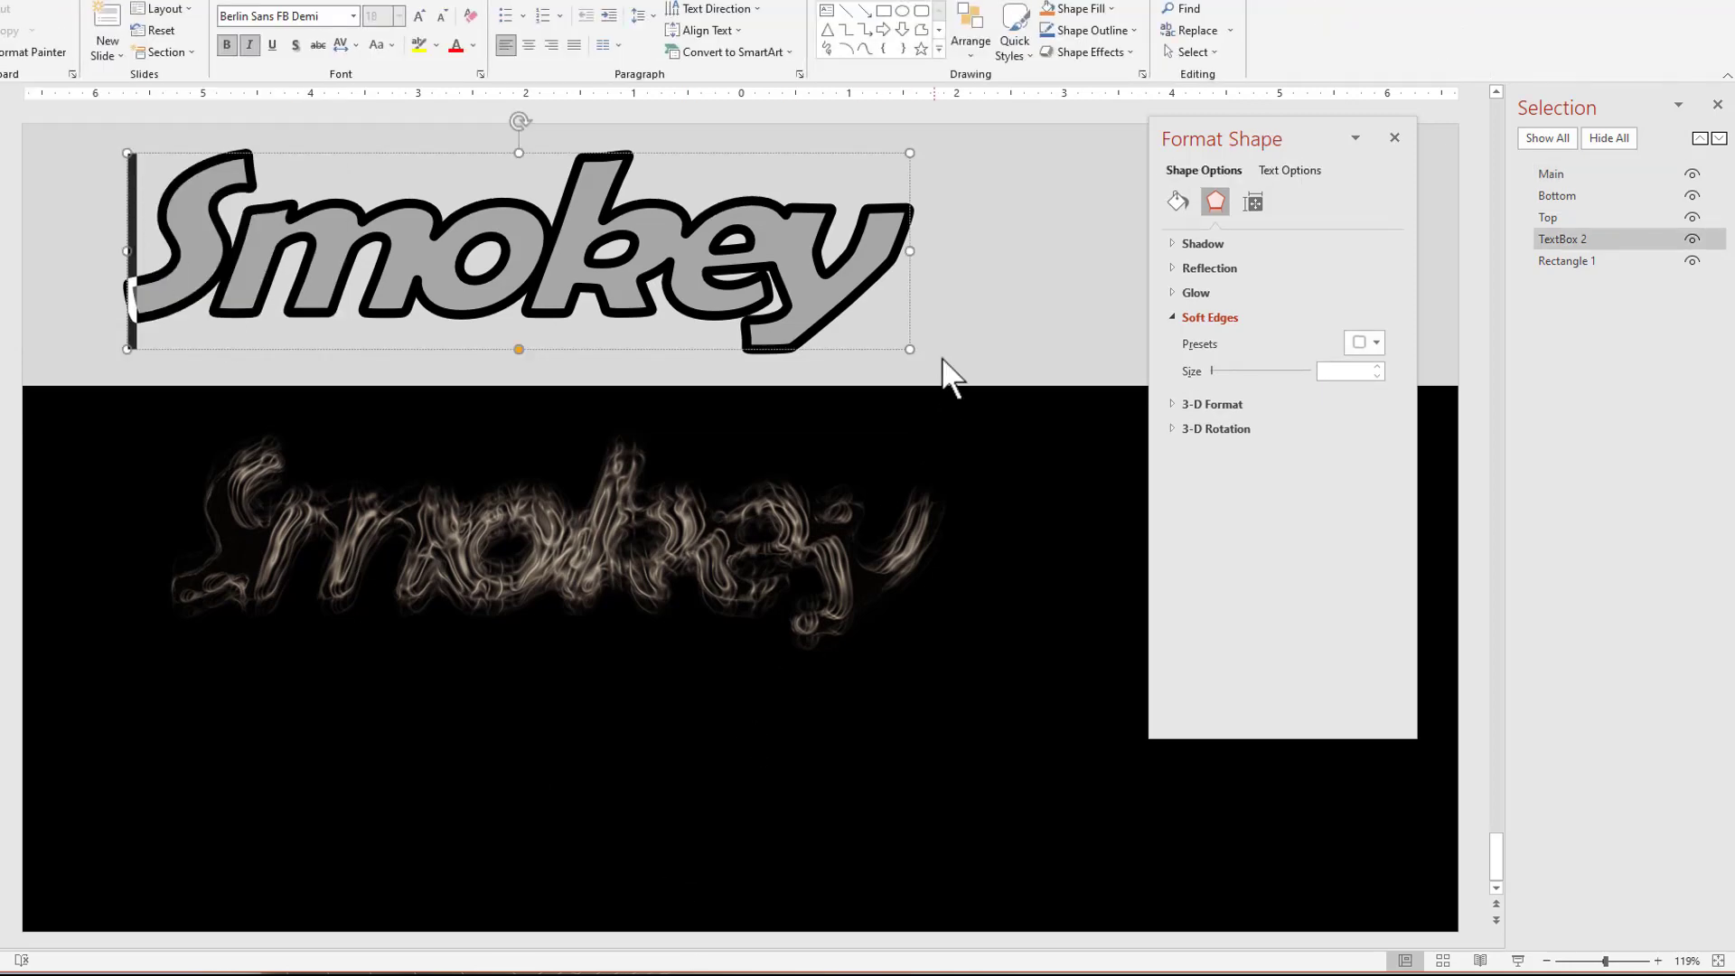
pyautogui.click(1038, 360)
pyautogui.click(571, 574)
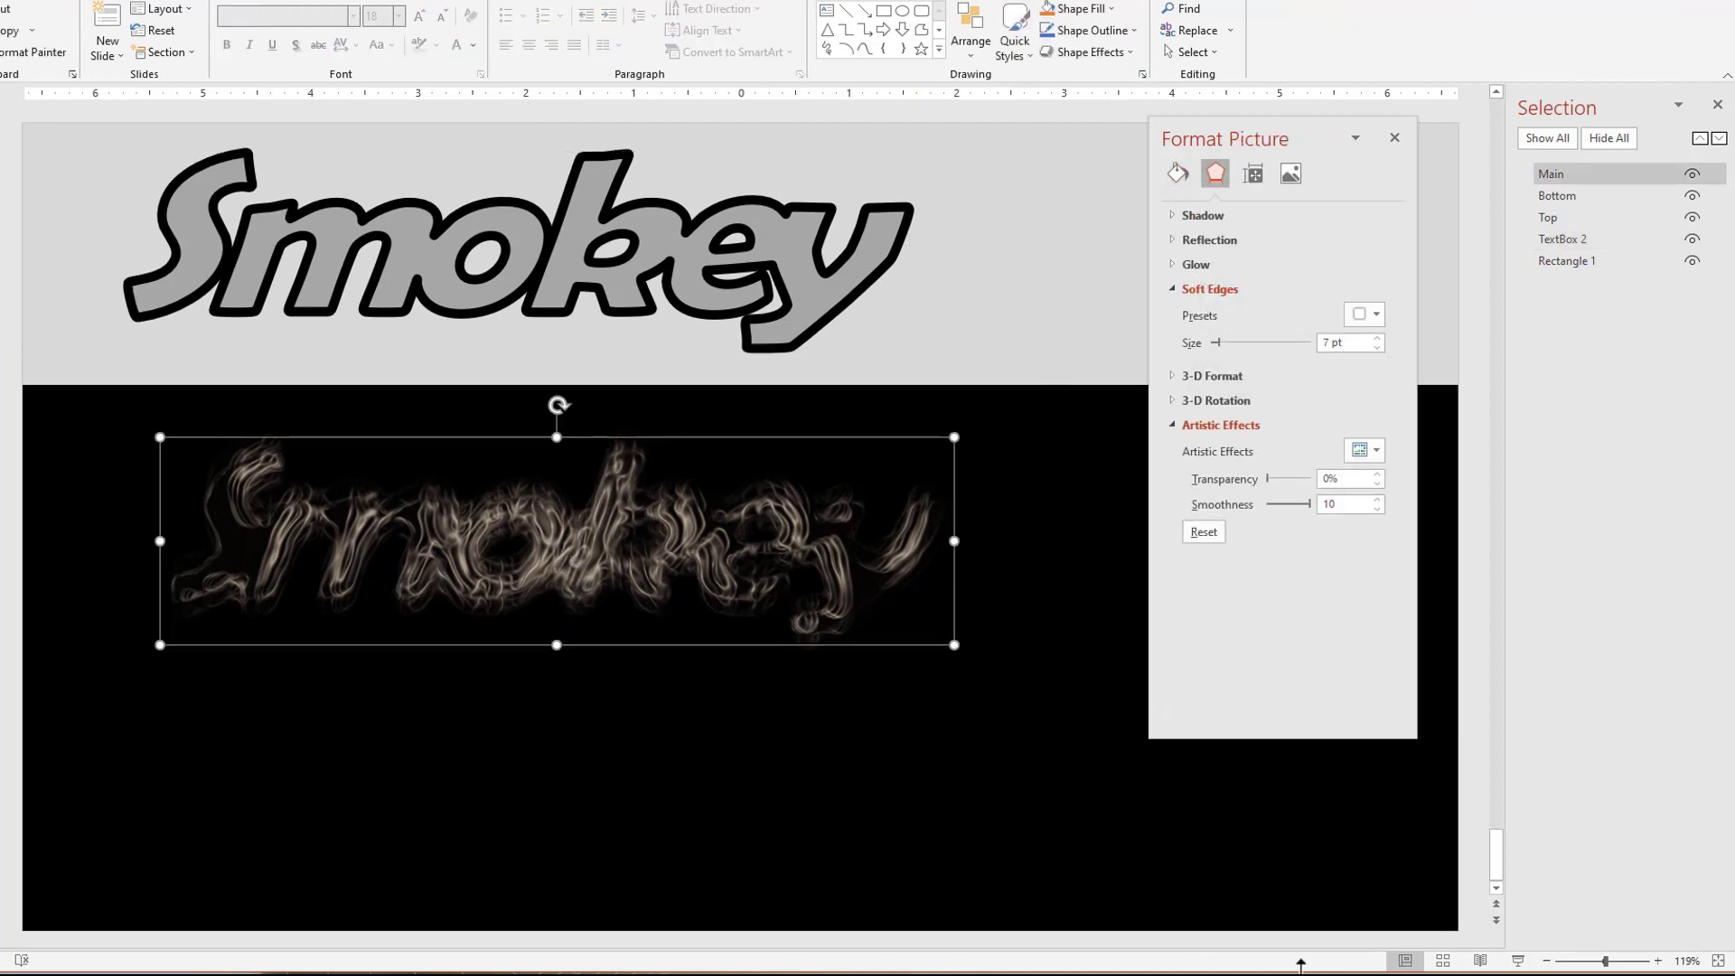
pyautogui.click(1519, 961)
# Duplicate the Main picture just below the stack and rename the copy Dark.
pyautogui.keyDown('ctrl'); pyautogui.moveTo(576, 544); pyautogui.dragTo(576, 709); pyautogui.keyUp('ctrl')
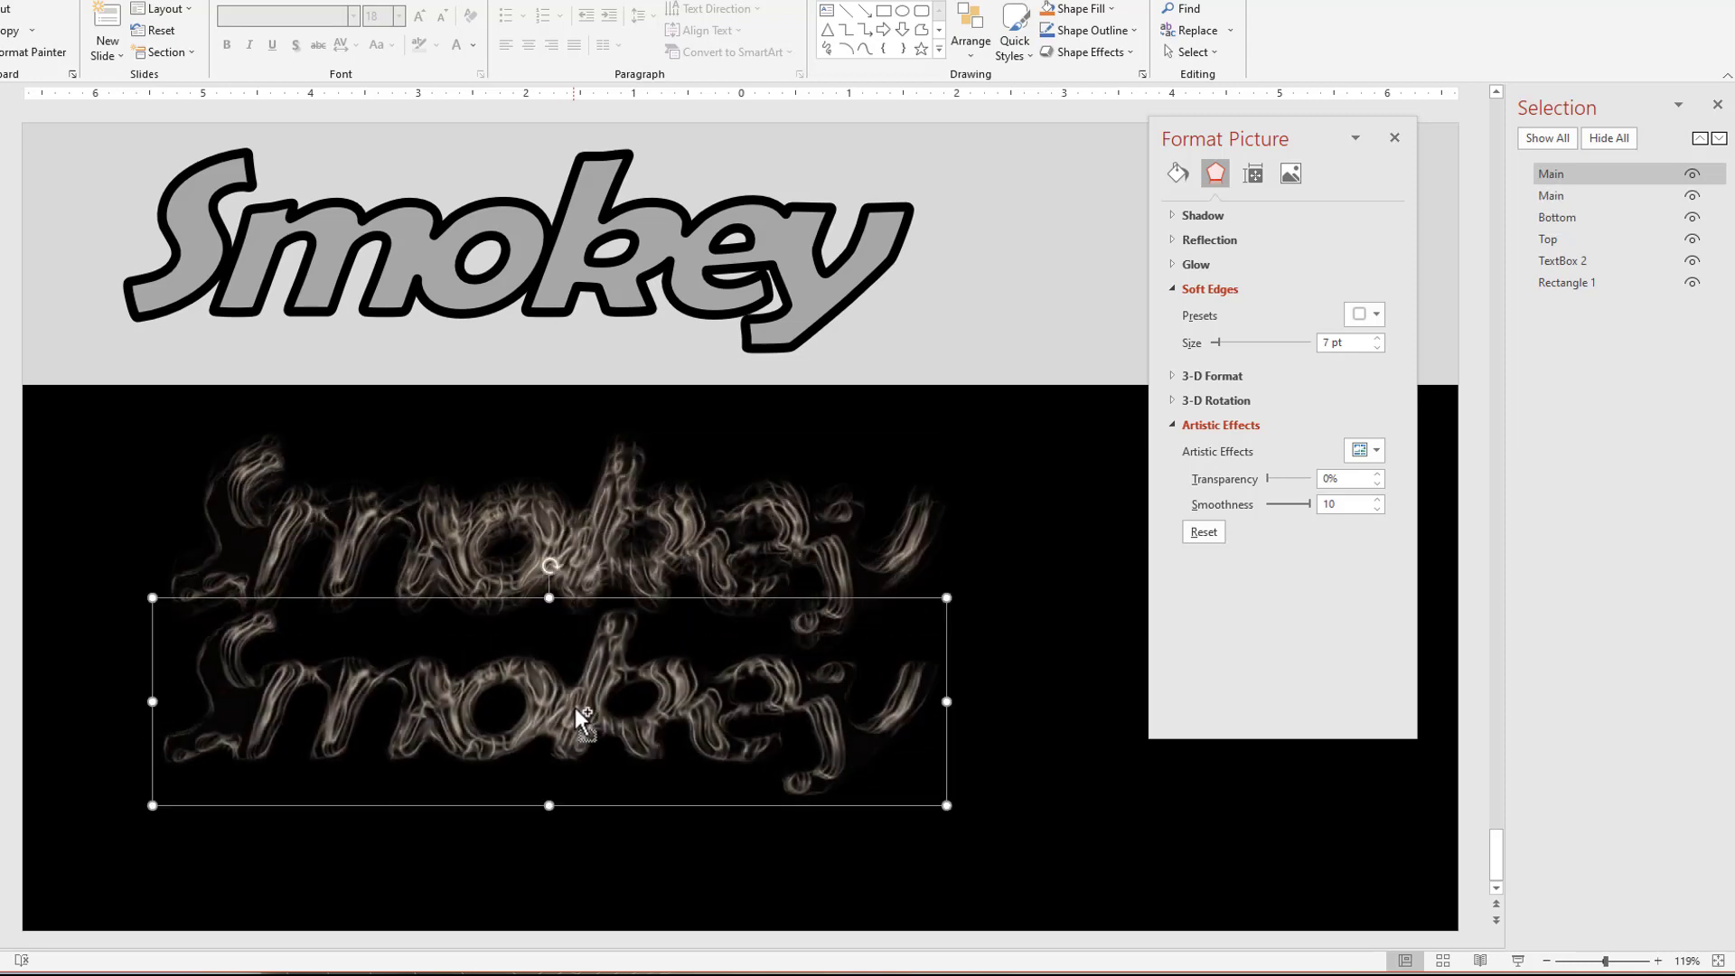
pyautogui.doubleClick(1559, 175)
pyautogui.doubleClick(1576, 175)
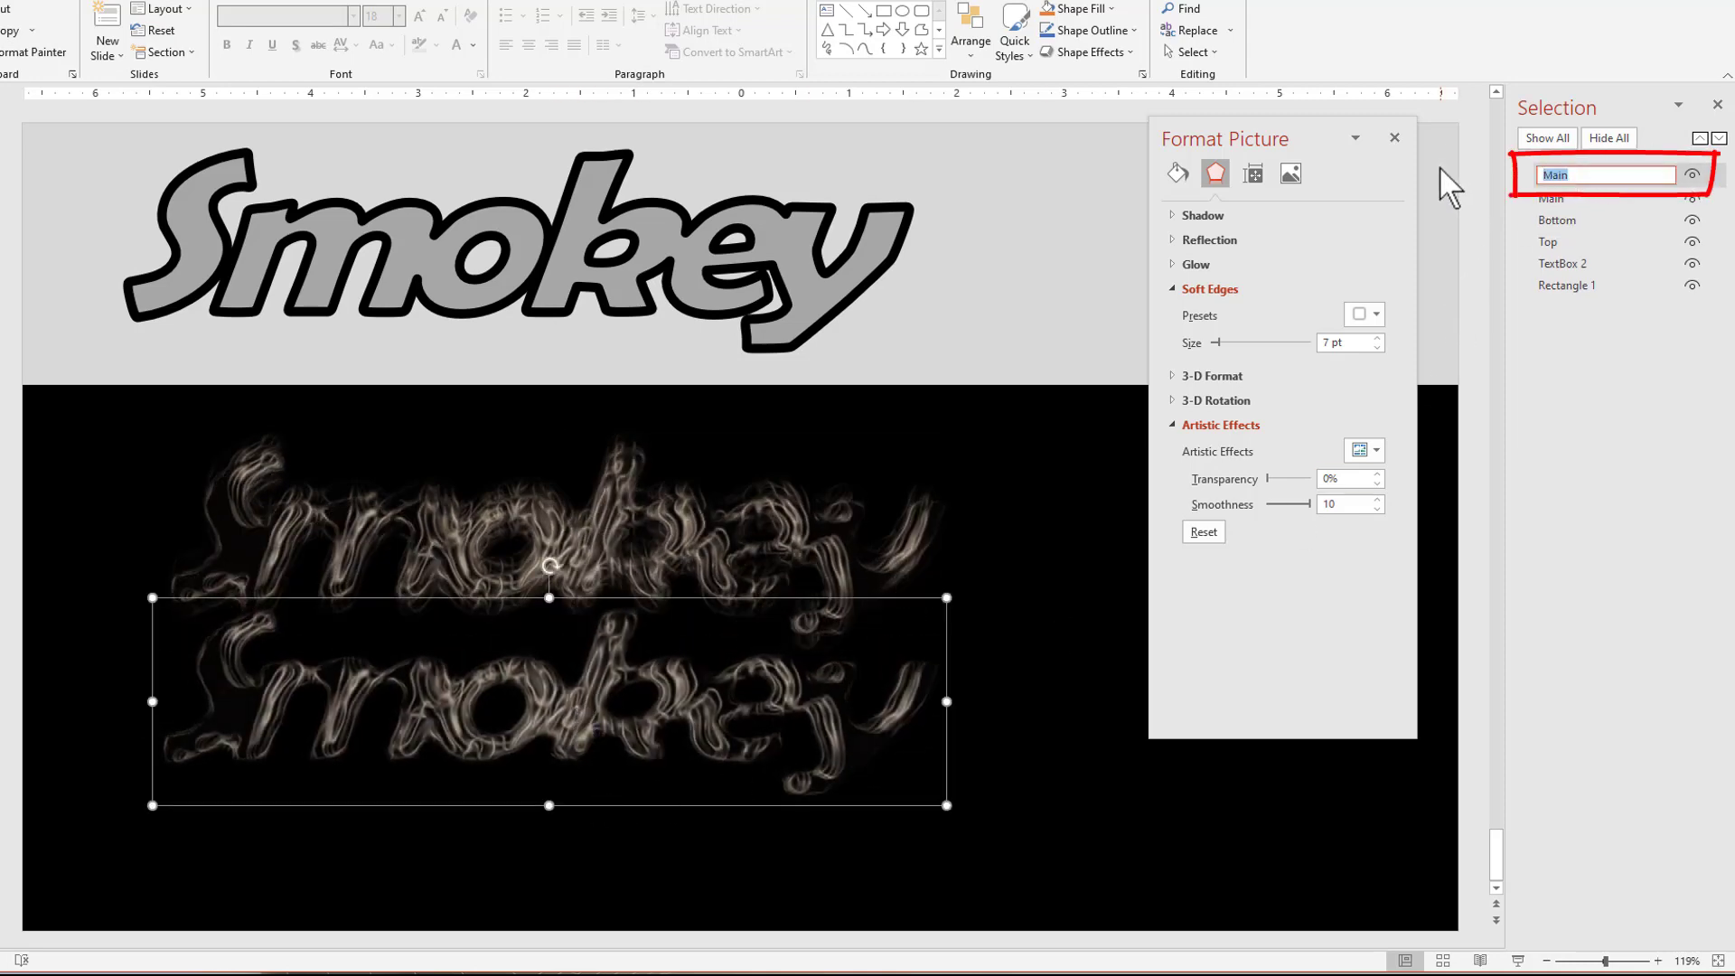
pyautogui.write('Dark')
pyautogui.press('Return')
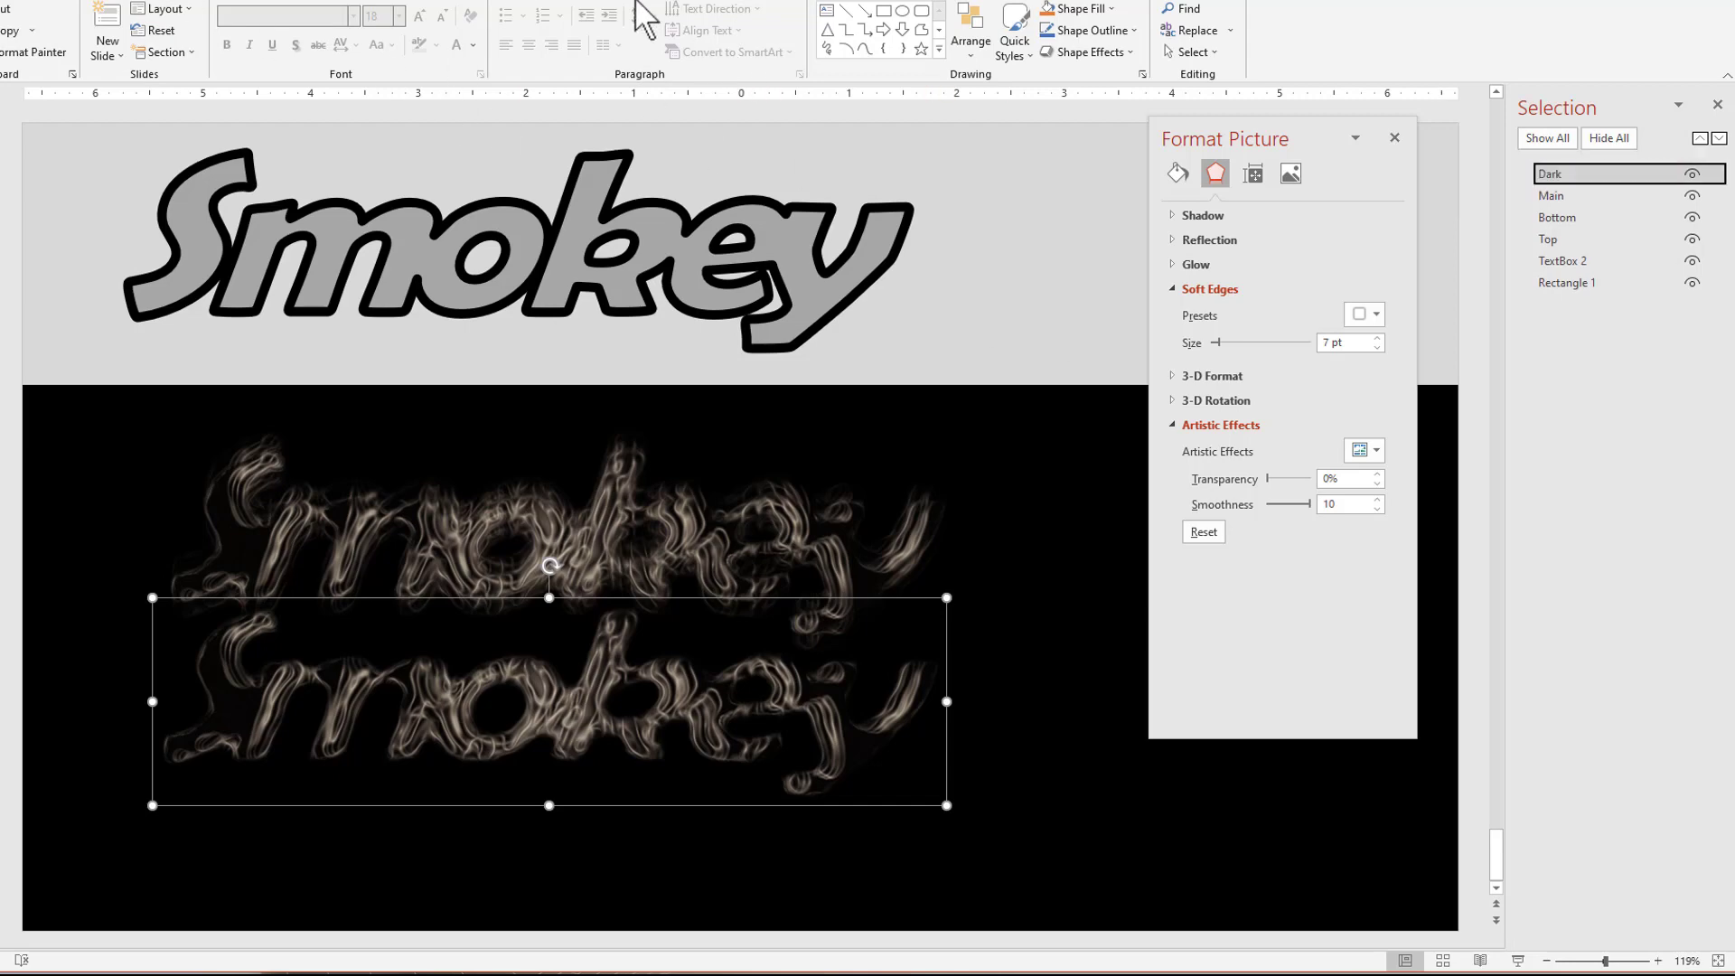
# Correct the Dark picture to brightness -40% and contrast +40%, and overlay it on the Smokey stack.
pyautogui.click(666, 3)
pyautogui.click(37, 45)
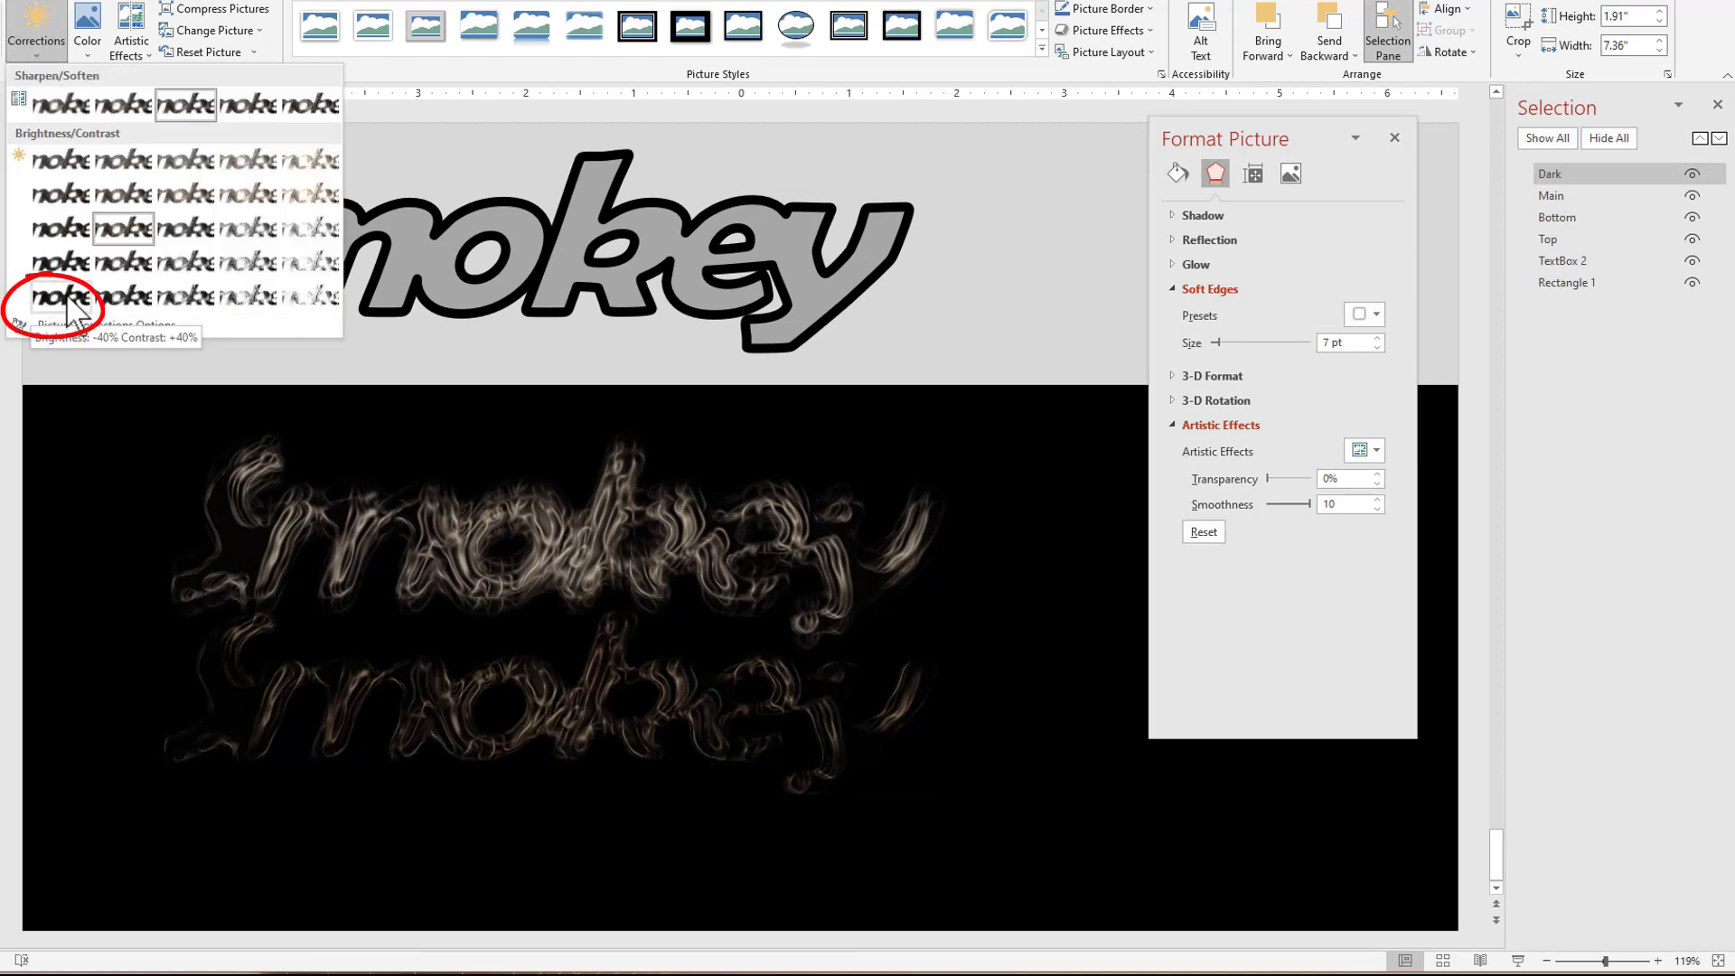
pyautogui.click(67, 295)
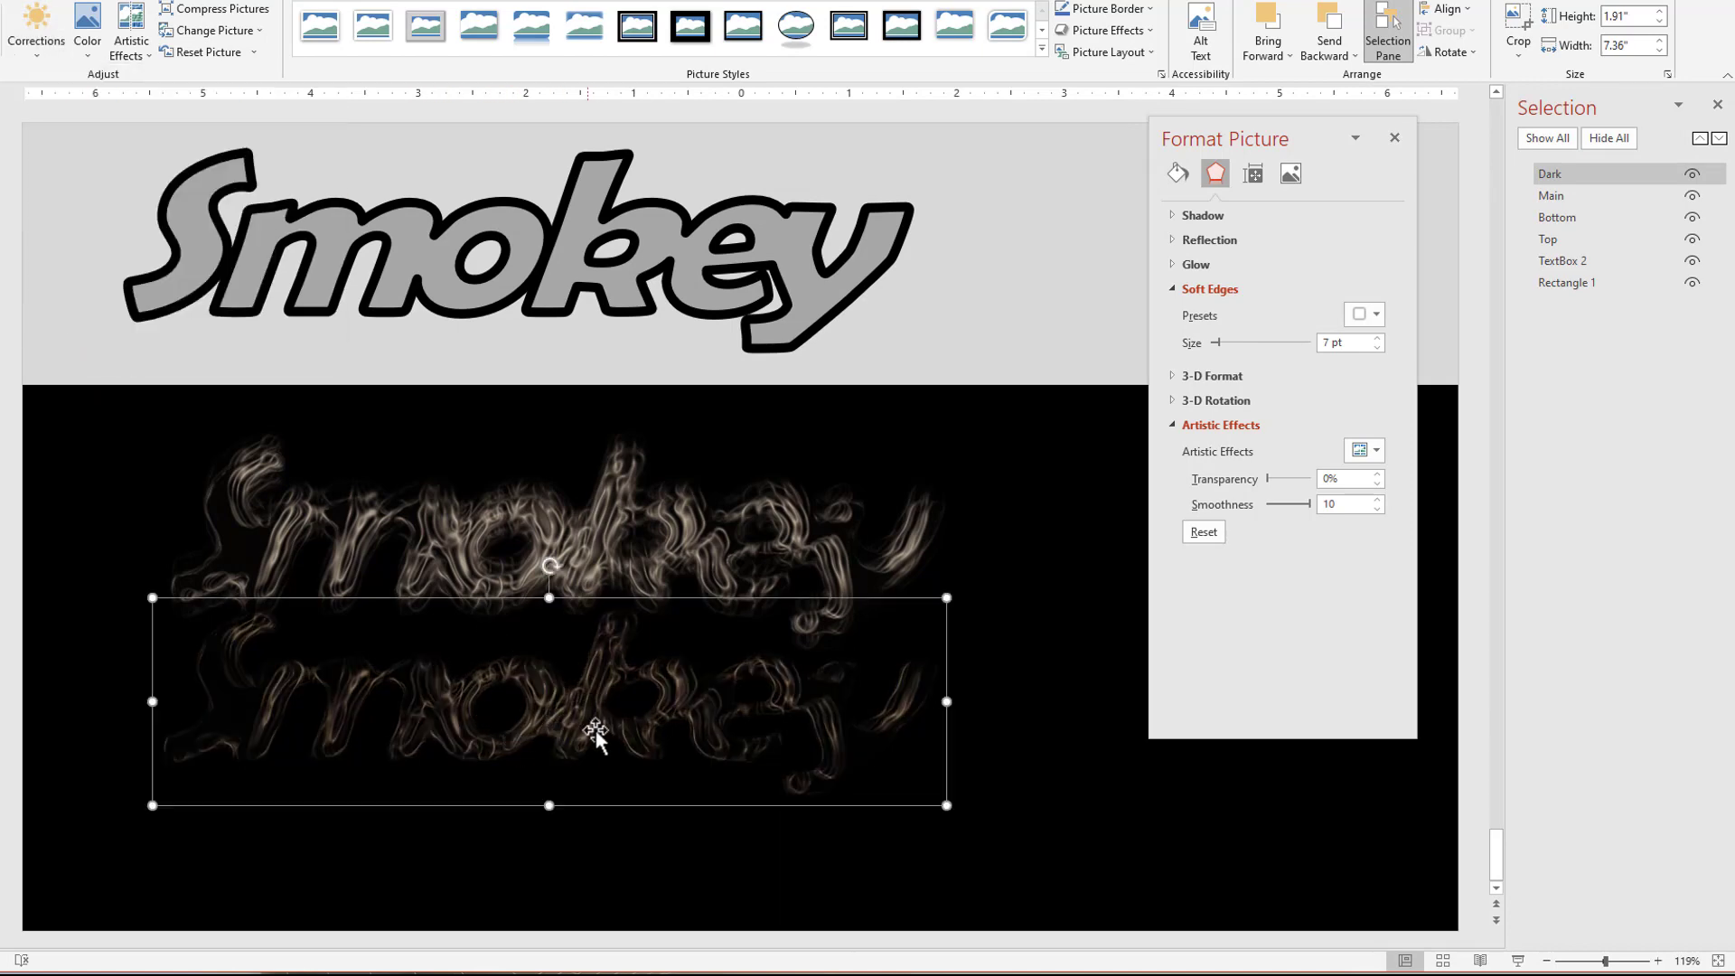
pyautogui.moveTo(595, 701); pyautogui.dragTo(602, 541)
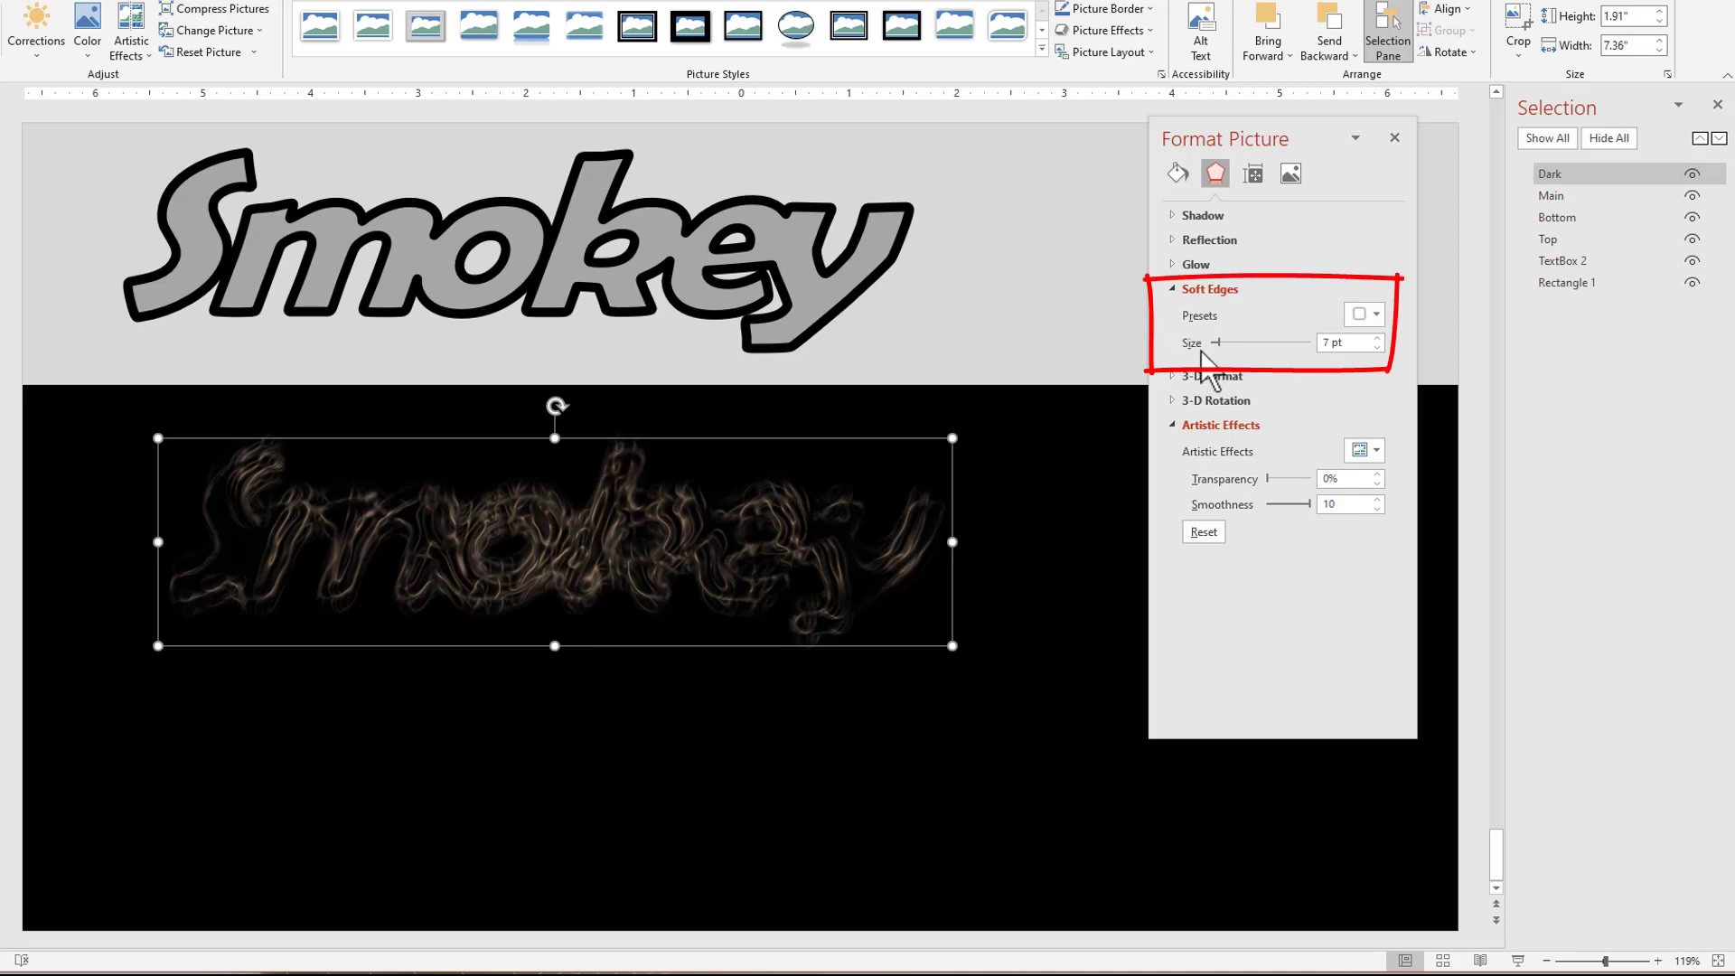
# Set the Dark picture's soft edges to 16 pt and preview the slide as a full-screen show.
pyautogui.click(1378, 337)
pyautogui.click(1377, 337)
pyautogui.click(1377, 338)
pyautogui.click(1377, 338)
pyautogui.click(1378, 338)
pyautogui.click(1377, 338)
pyautogui.click(1377, 338)
pyautogui.click(1377, 338)
pyautogui.click(1377, 338)
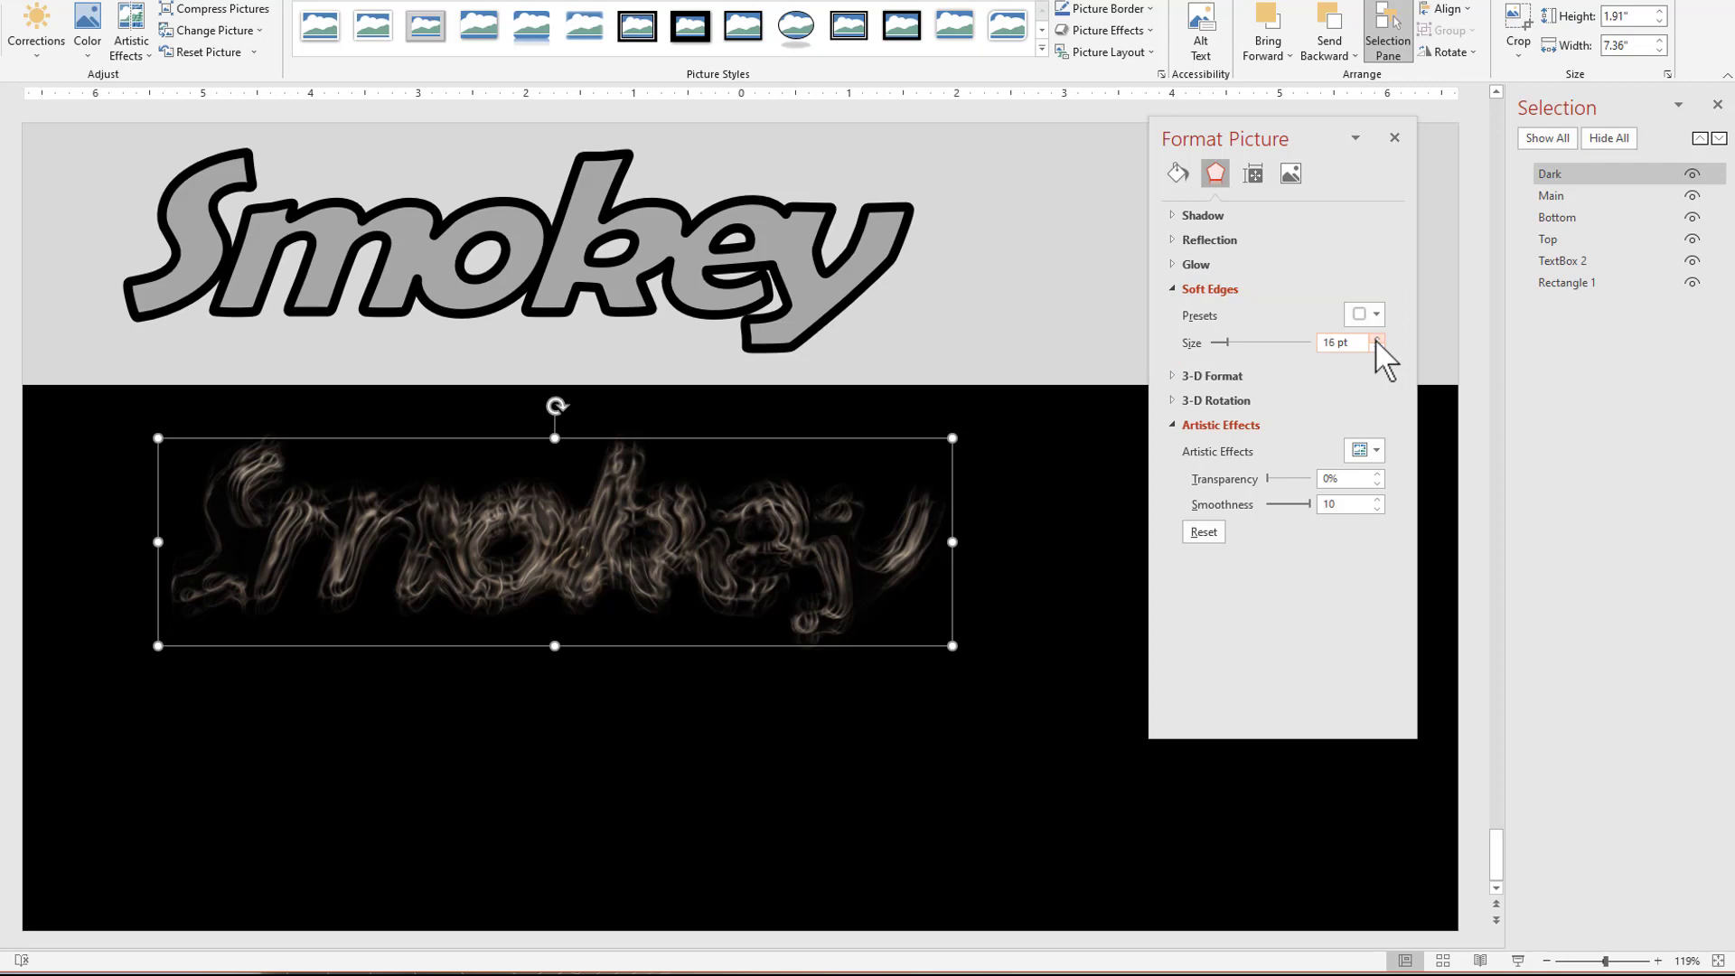
pyautogui.click(1519, 962)
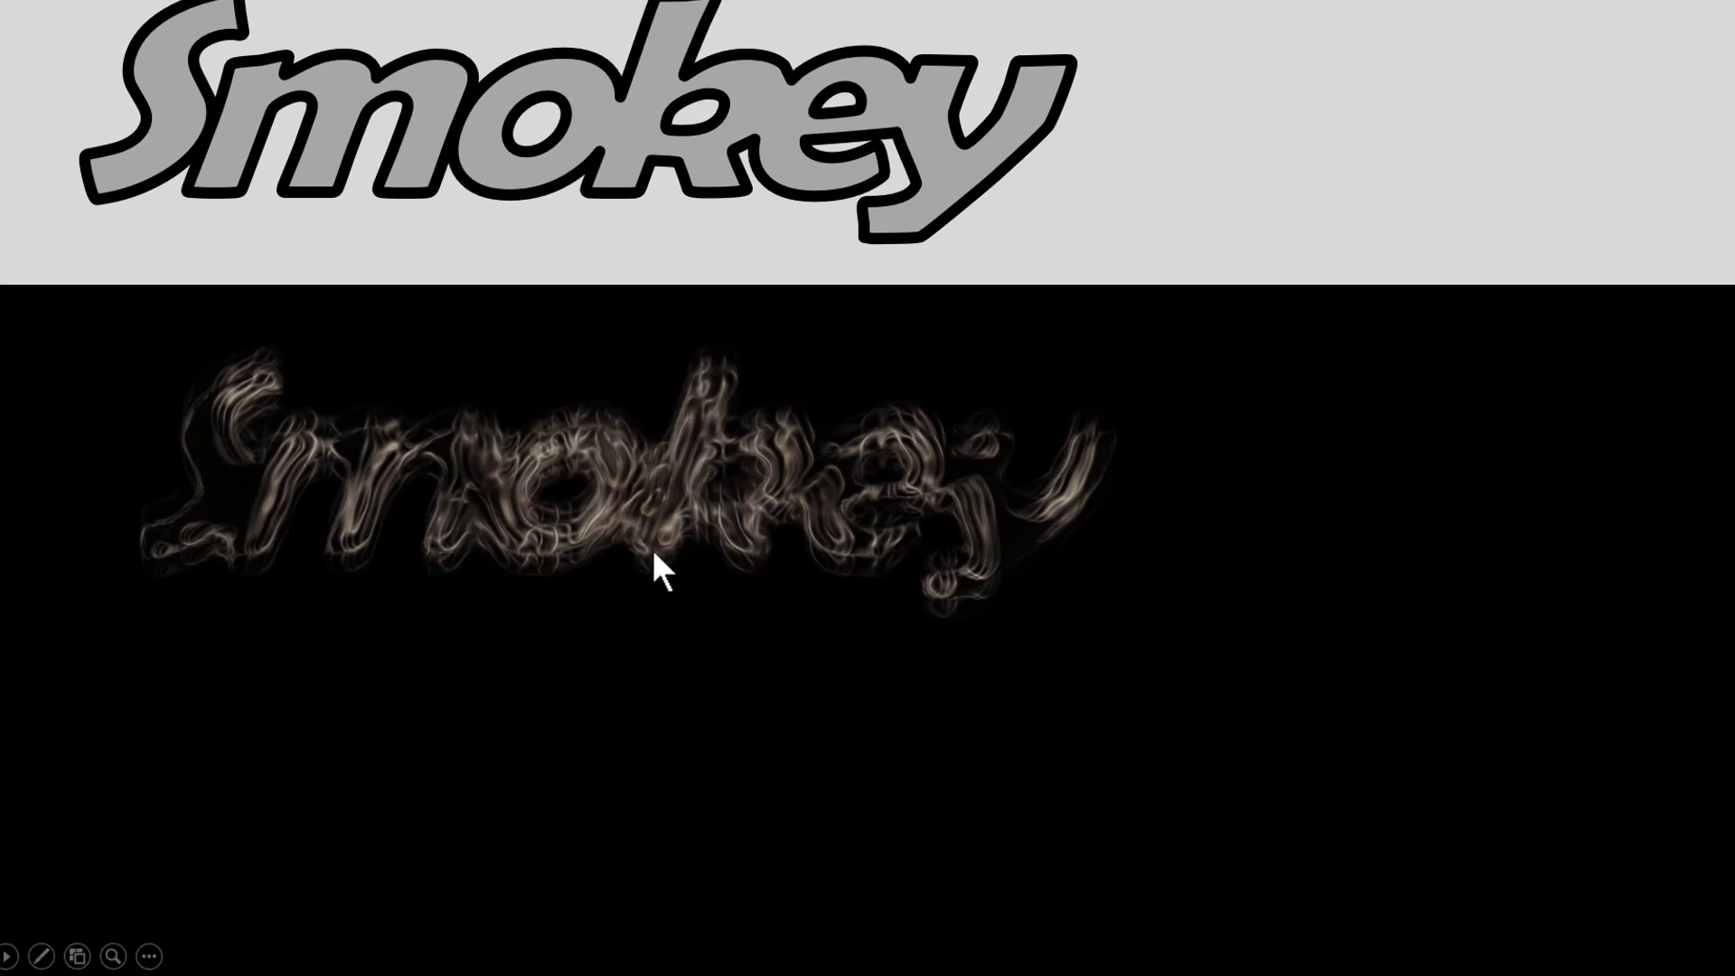